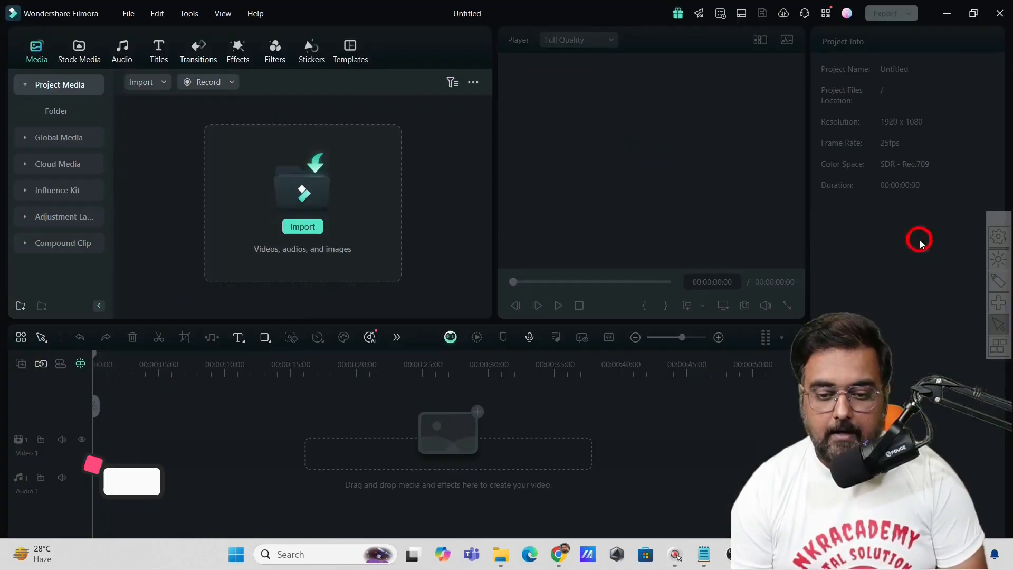
pyautogui.click(997, 279)
pyautogui.click(997, 235)
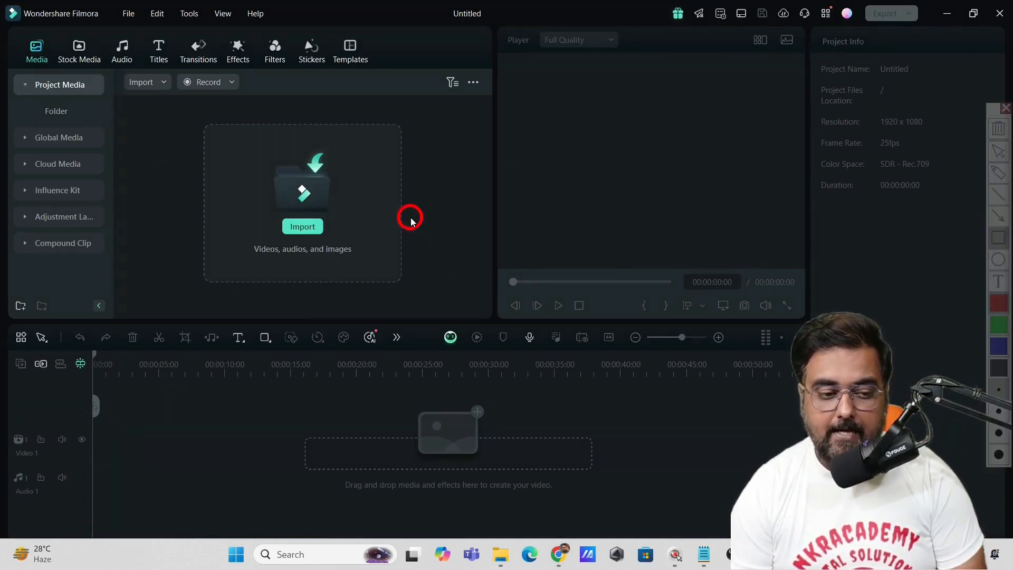
pyautogui.moveTo(14, 26)
pyautogui.mouseDown()
pyautogui.moveTo(143, 63)
pyautogui.moveTo(441, 64)
pyautogui.moveTo(475, 69)
pyautogui.moveTo(479, 80)
pyautogui.mouseUp()
pyautogui.moveTo(18, 33); pyautogui.dragTo(53, 66)
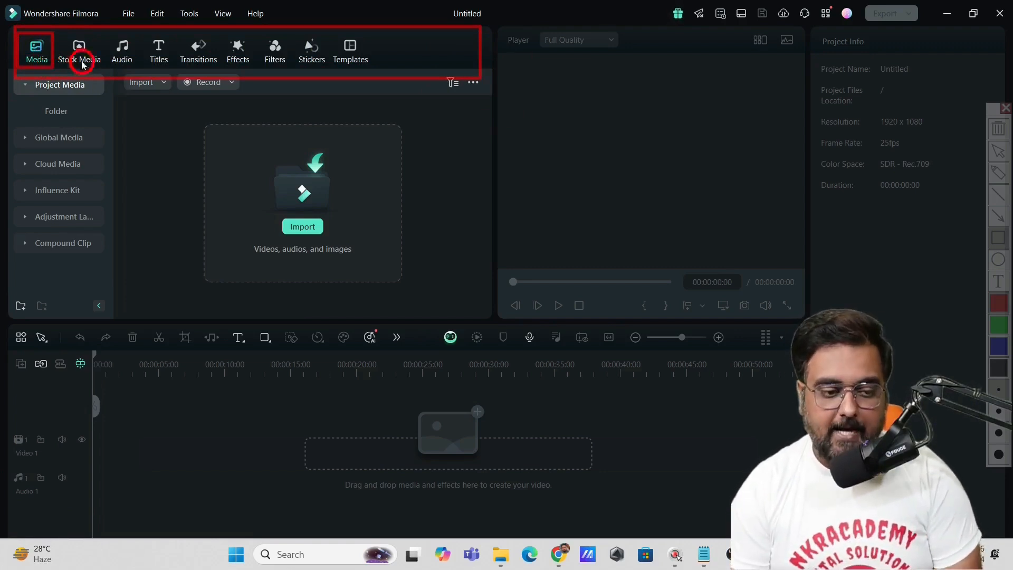
pyautogui.moveTo(58, 35)
pyautogui.mouseDown()
pyautogui.moveTo(96, 63)
pyautogui.moveTo(119, 47)
pyautogui.moveTo(139, 67)
pyautogui.mouseUp()
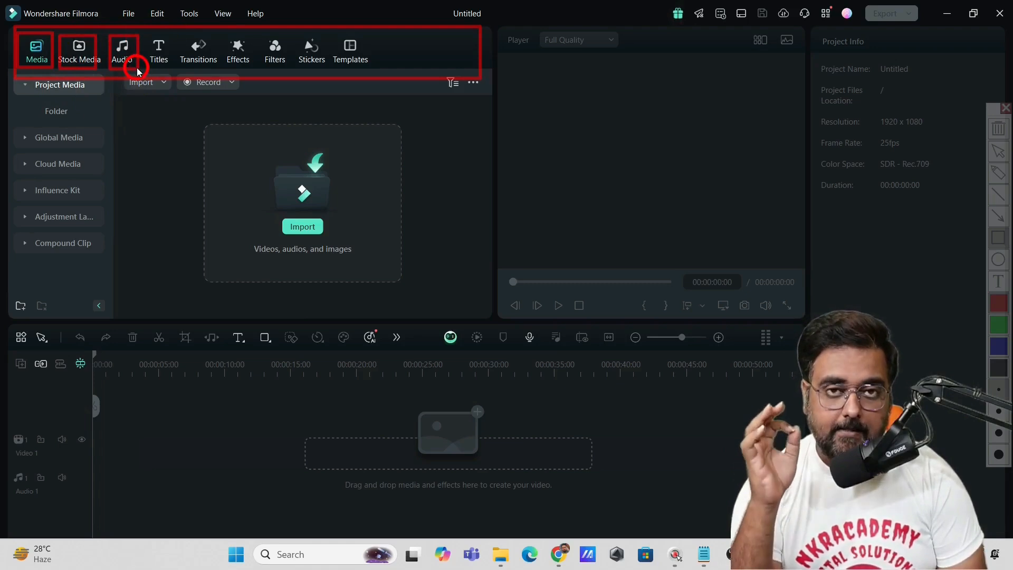
pyautogui.moveTo(143, 35); pyautogui.dragTo(171, 69)
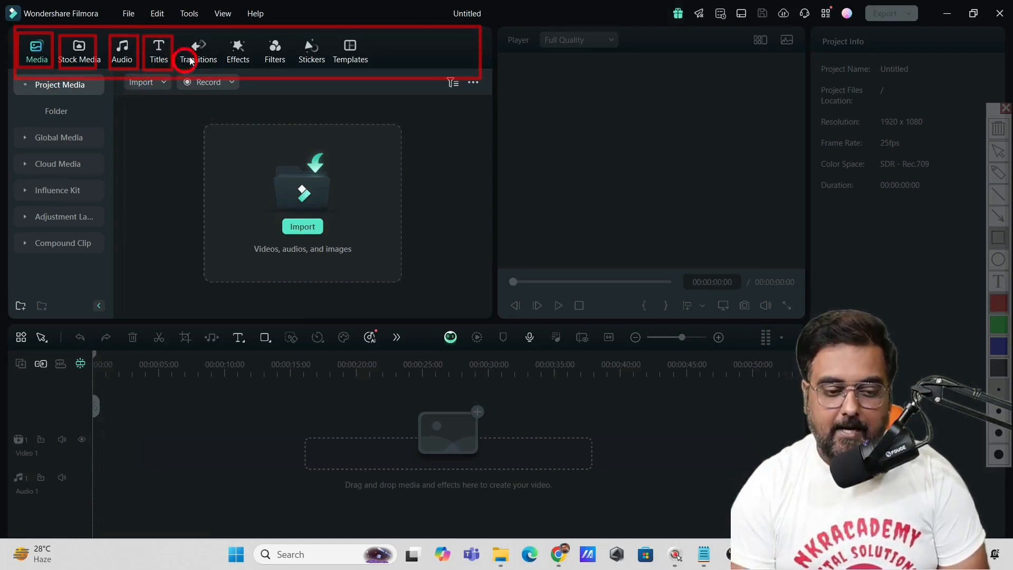
pyautogui.moveTo(180, 36)
pyautogui.mouseDown()
pyautogui.moveTo(217, 69)
pyautogui.moveTo(249, 58)
pyautogui.moveTo(256, 69)
pyautogui.moveTo(328, 69)
pyautogui.mouseUp()
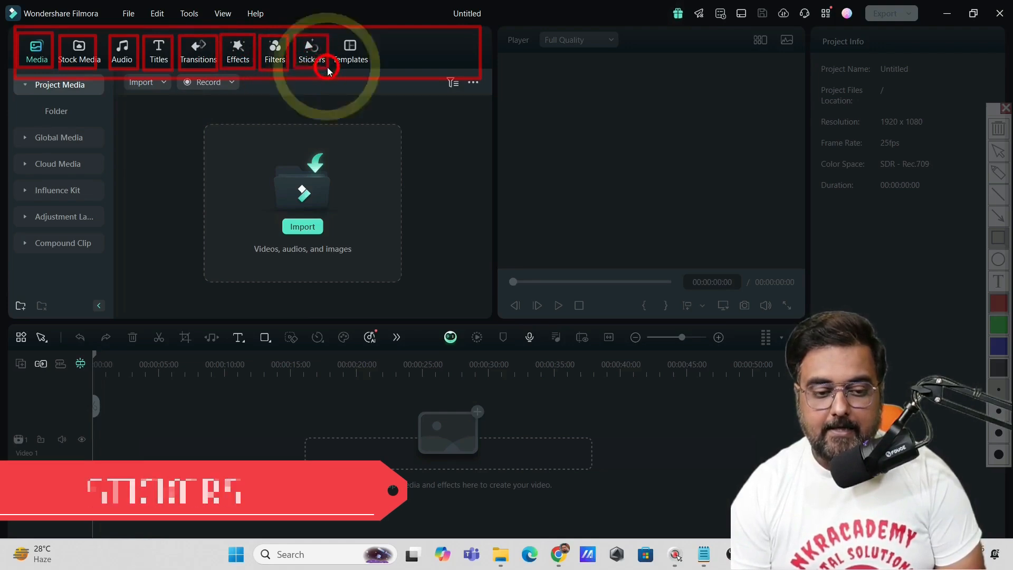
pyautogui.moveTo(346, 36); pyautogui.dragTo(376, 69)
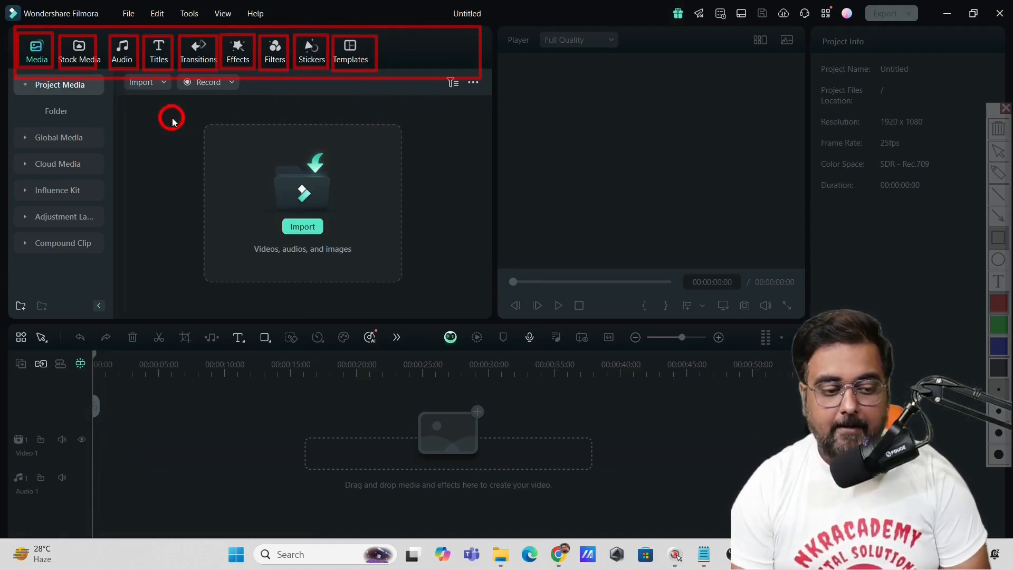
pyautogui.press('Escape')
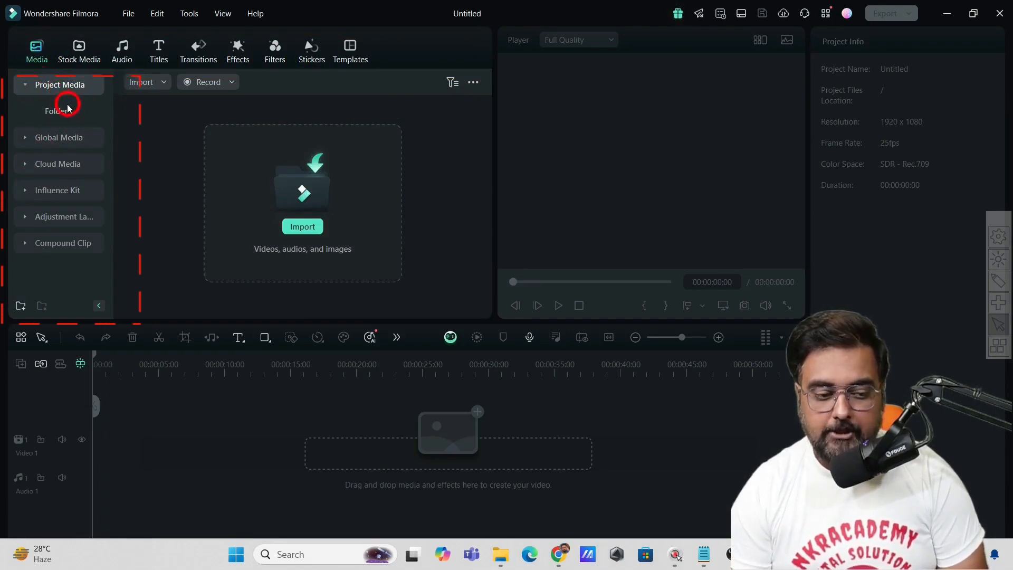
# - Browse the Global Media collection and the AI Image and Partners sources of the stock media library
pyautogui.click(55, 138)
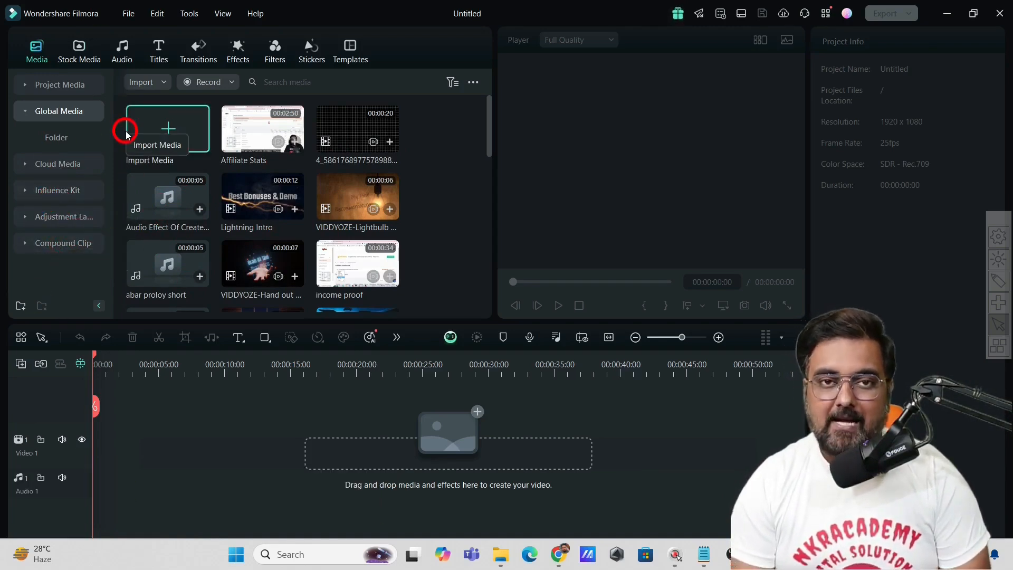
pyautogui.click(82, 50)
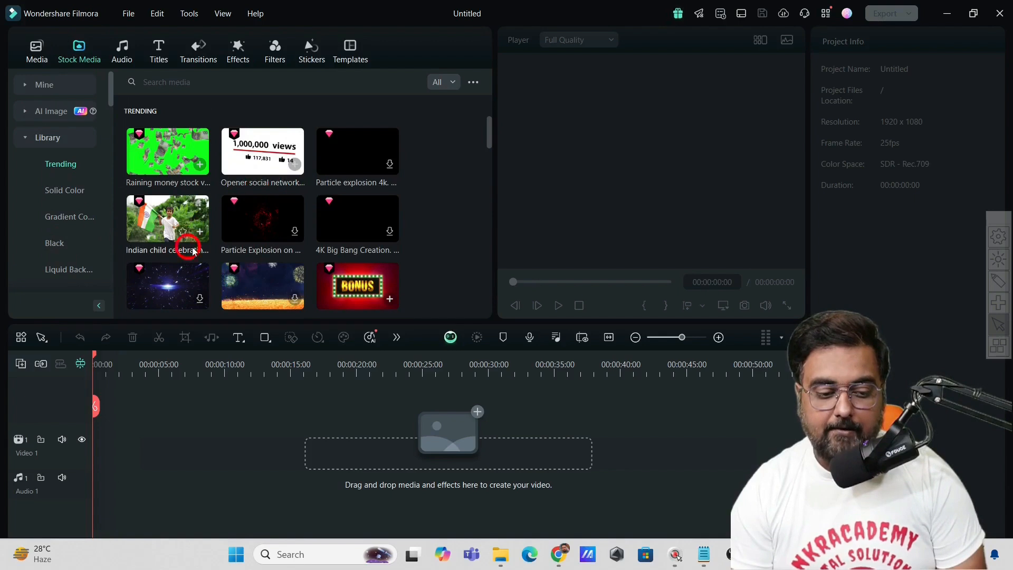
pyautogui.click(54, 112)
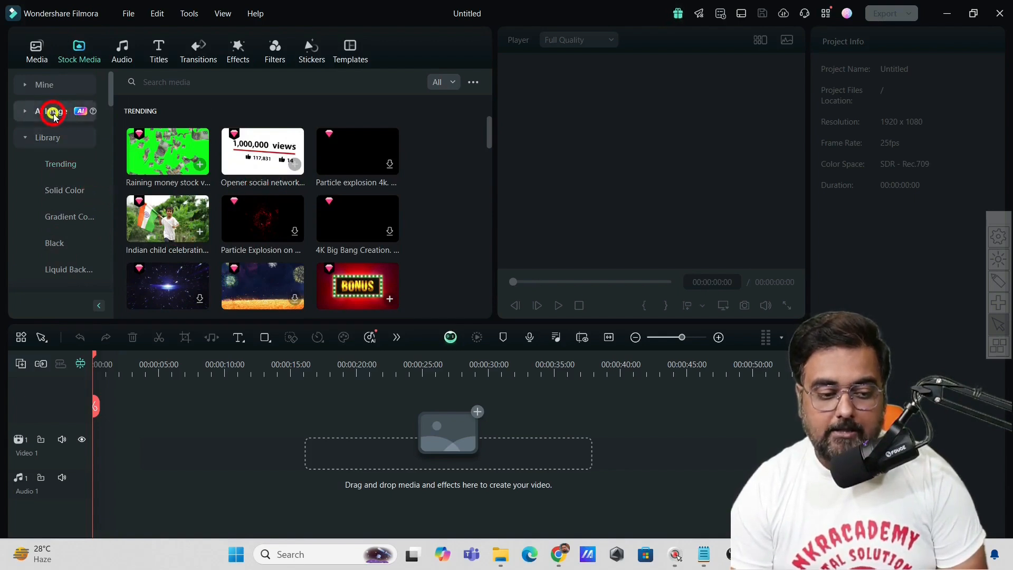
pyautogui.click(53, 113)
pyautogui.click(47, 165)
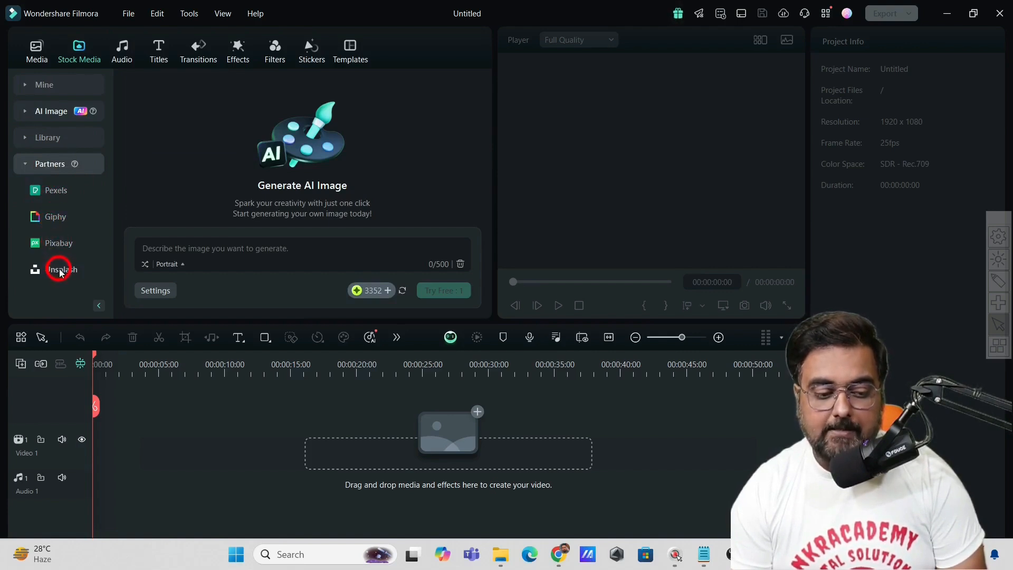
# - Look through the audio library's music and sound categories
pyautogui.click(126, 58)
pyautogui.click(61, 90)
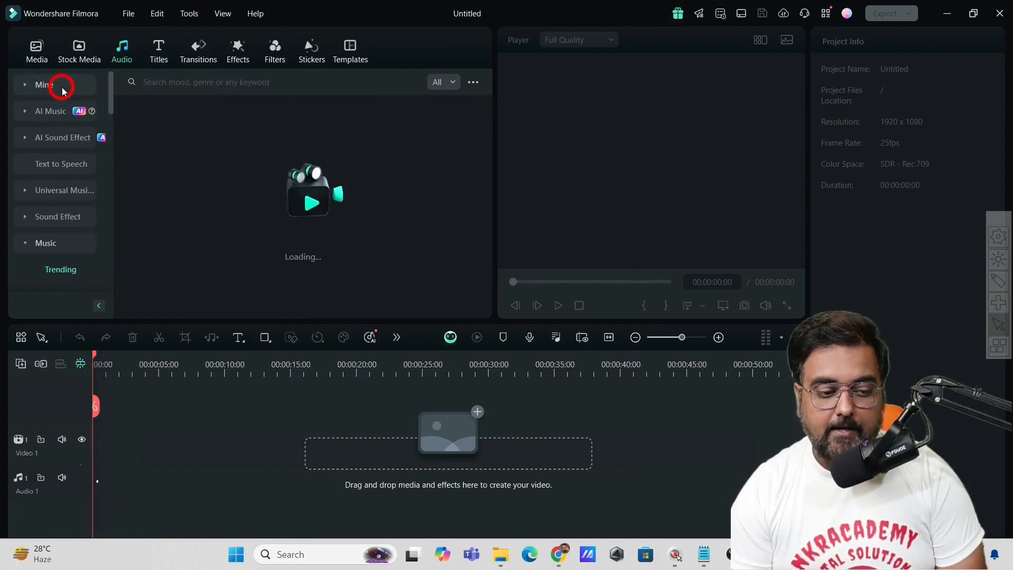
pyautogui.click(55, 141)
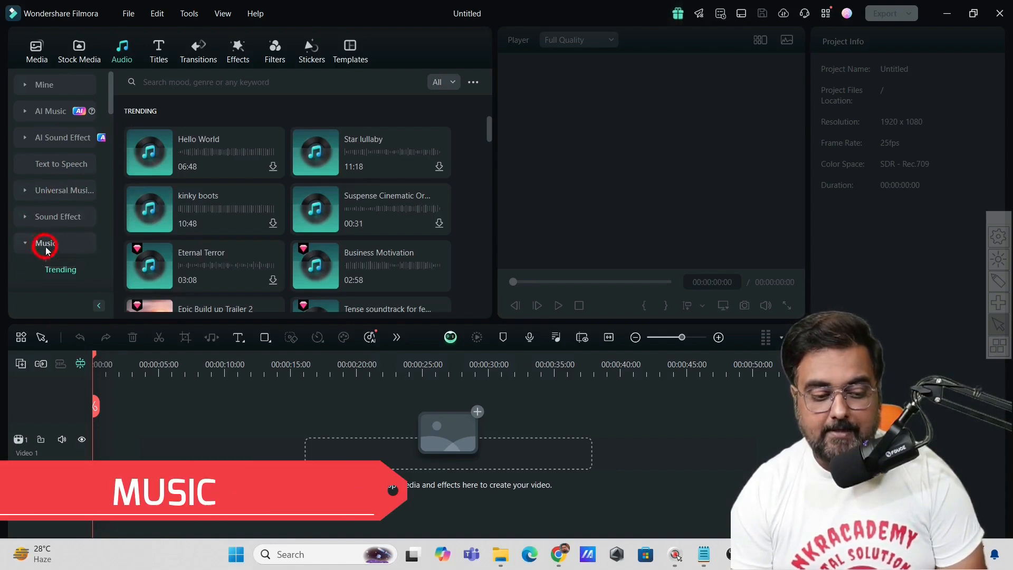
# - Browse the title presets, including the Plain Text, Glow Text and 3D Titles effect categories
pyautogui.click(158, 50)
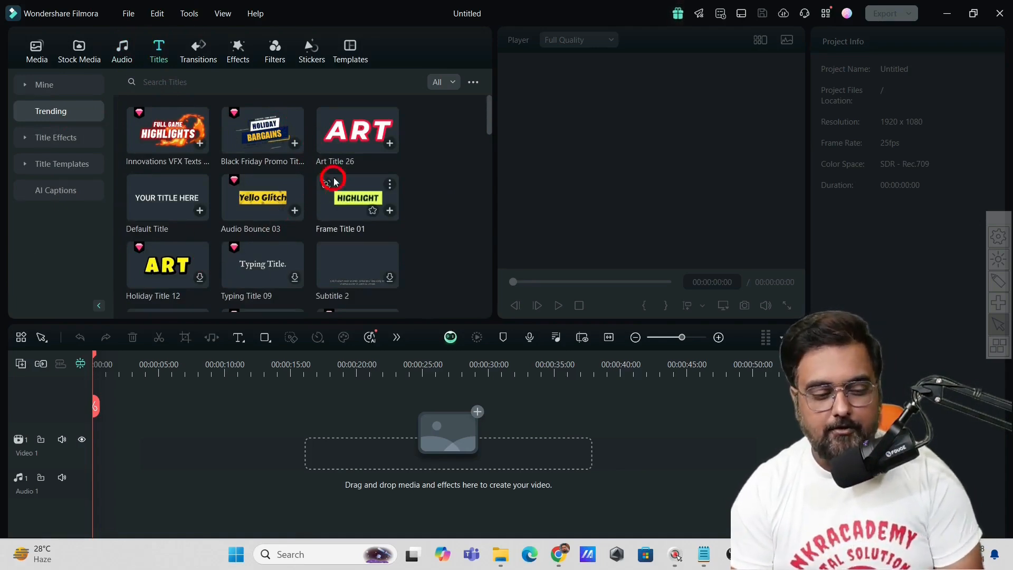
pyautogui.click(86, 137)
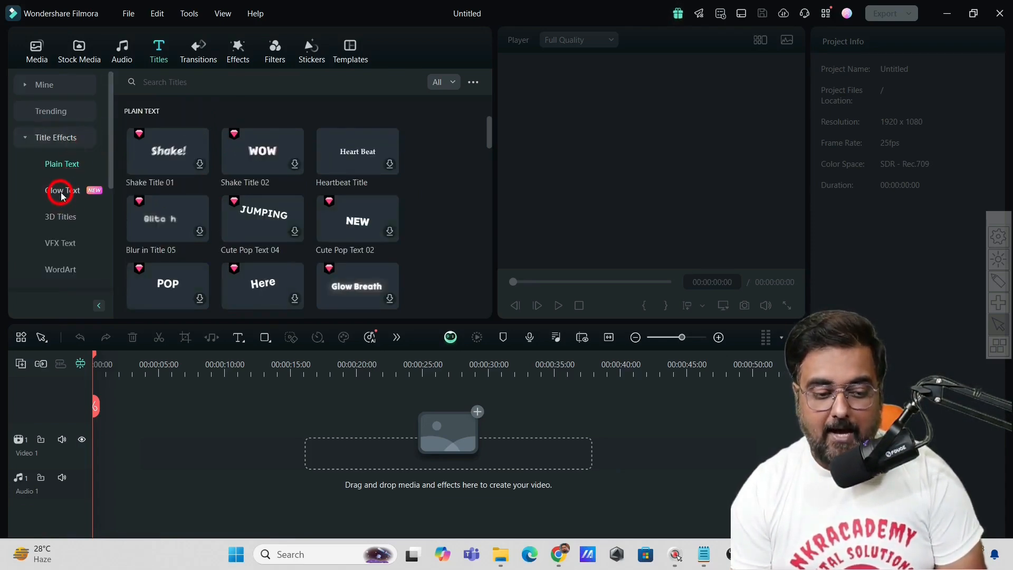
pyautogui.click(62, 193)
pyautogui.click(60, 211)
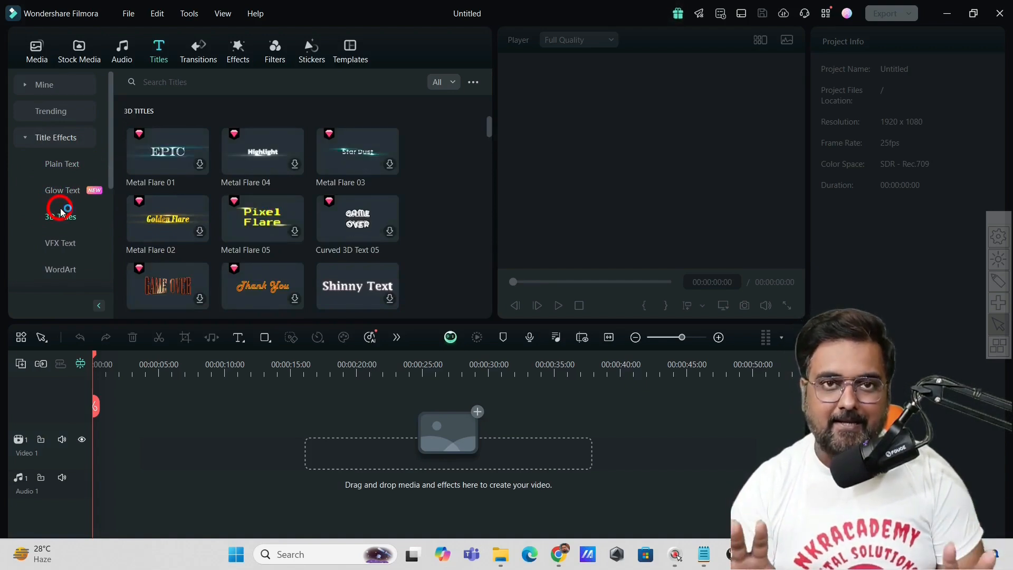
pyautogui.click(25, 137)
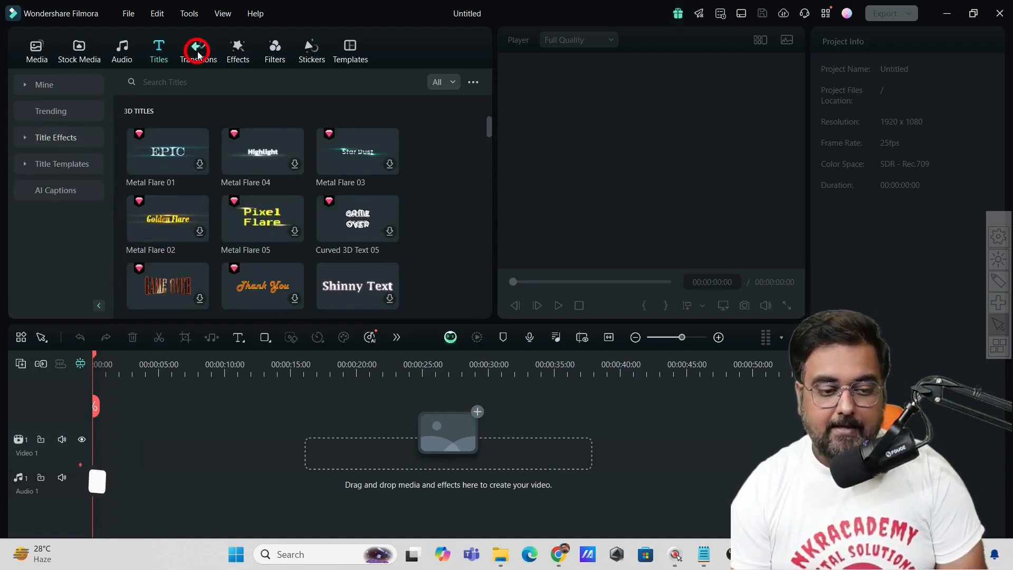
# - Look through the available transitions, effects, filters, stickers and templates
pyautogui.click(197, 61)
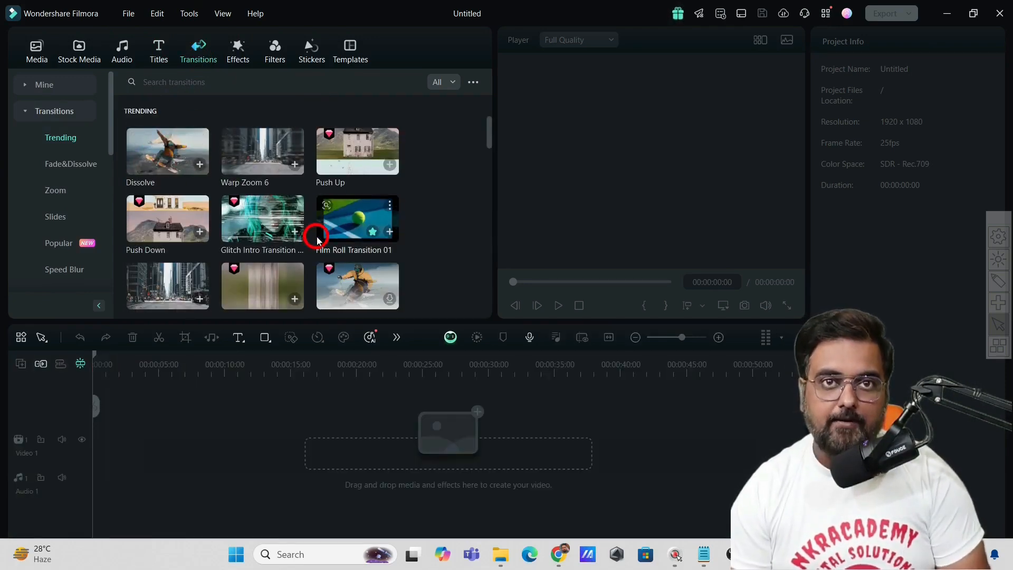
pyautogui.click(238, 50)
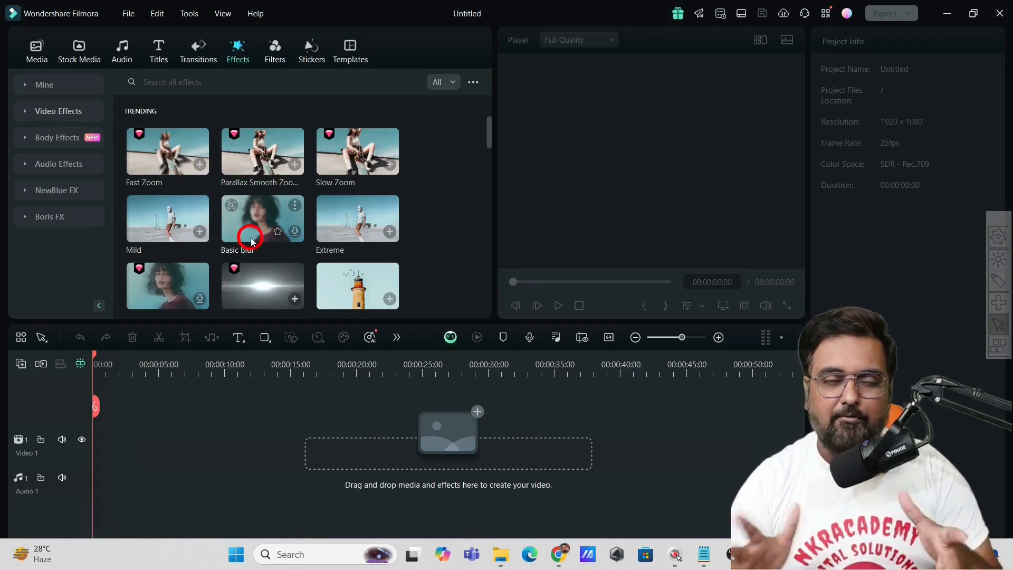
pyautogui.click(275, 55)
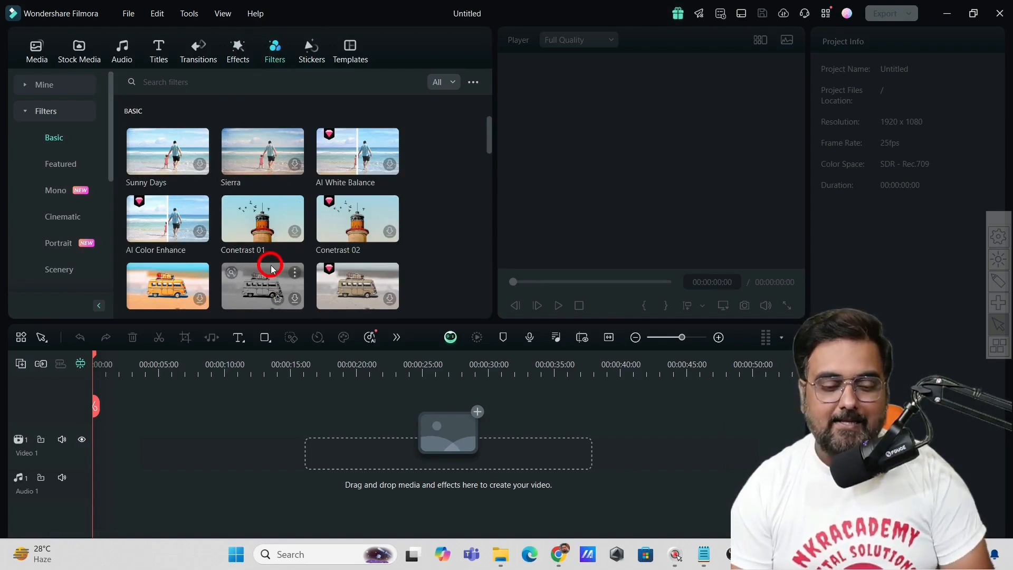
pyautogui.click(300, 57)
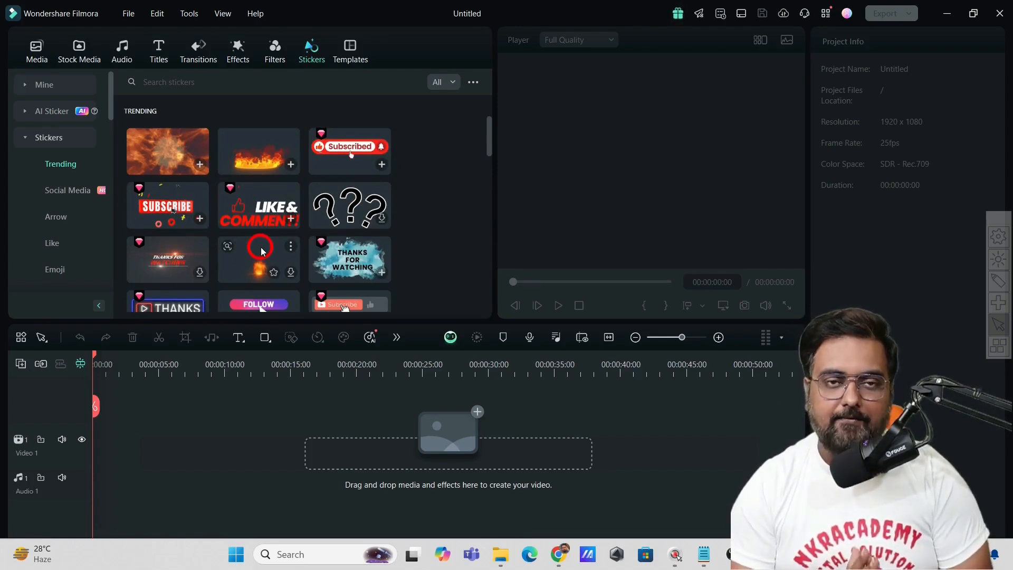
pyautogui.click(350, 47)
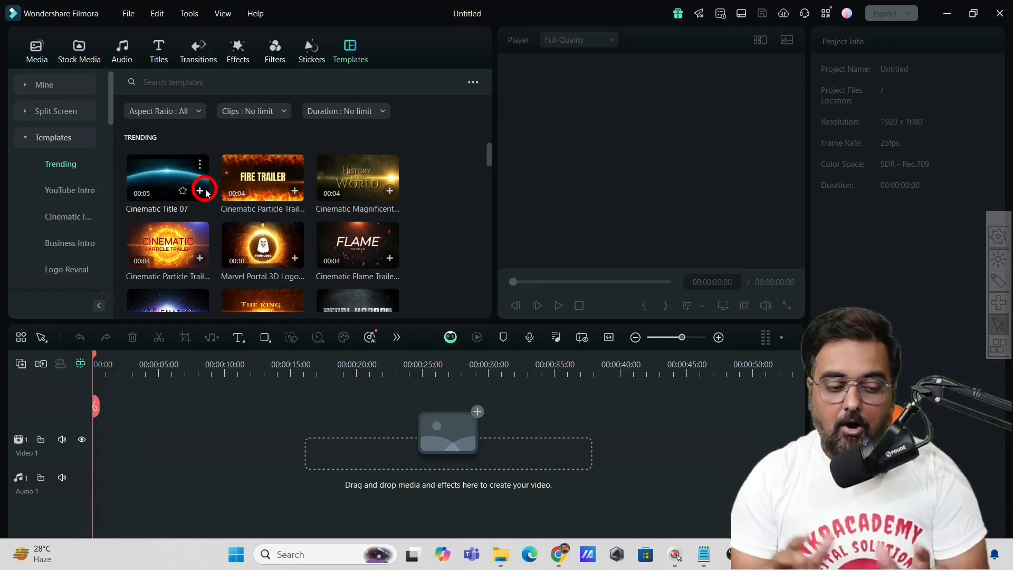
pyautogui.hotkey('ctrl', '2')
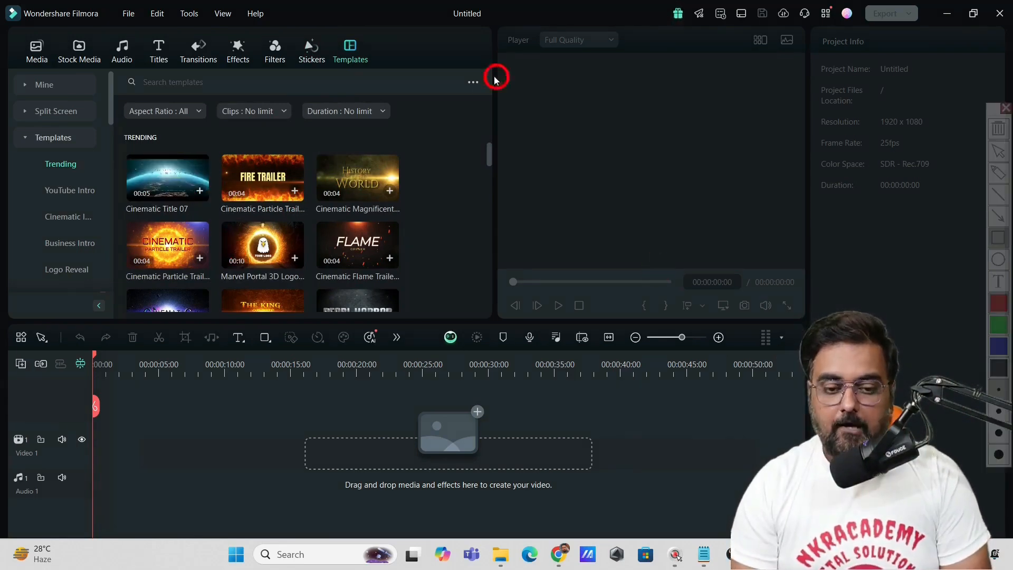
pyautogui.moveTo(499, 29)
pyautogui.mouseDown()
pyautogui.moveTo(606, 118)
pyautogui.moveTo(757, 271)
pyautogui.moveTo(805, 303)
pyautogui.moveTo(802, 320)
pyautogui.mouseUp()
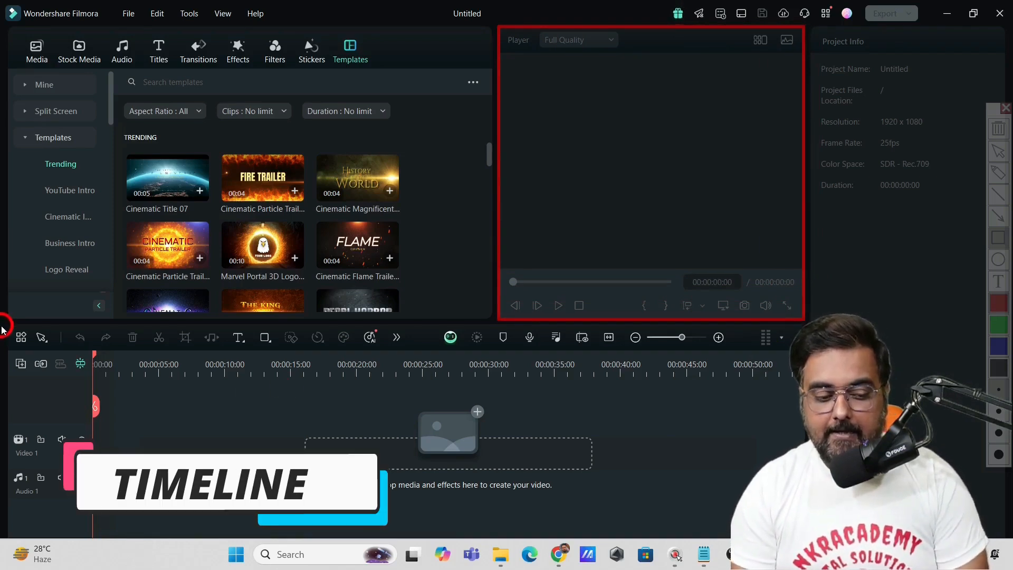
pyautogui.moveTo(7, 328)
pyautogui.mouseDown()
pyautogui.moveTo(100, 375)
pyautogui.moveTo(797, 528)
pyautogui.mouseUp()
pyautogui.moveTo(10, 328)
pyautogui.mouseDown()
pyautogui.moveTo(129, 344)
pyautogui.moveTo(450, 354)
pyautogui.moveTo(424, 352)
pyautogui.mouseUp()
pyautogui.moveTo(814, 32)
pyautogui.mouseDown()
pyautogui.moveTo(918, 137)
pyautogui.moveTo(960, 262)
pyautogui.mouseUp()
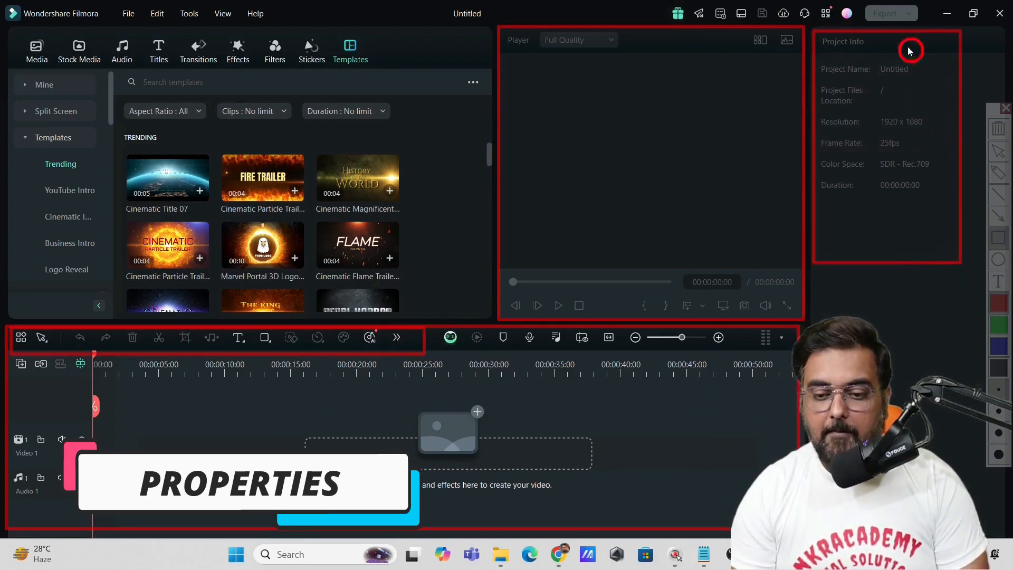
pyautogui.rightClick(854, 125)
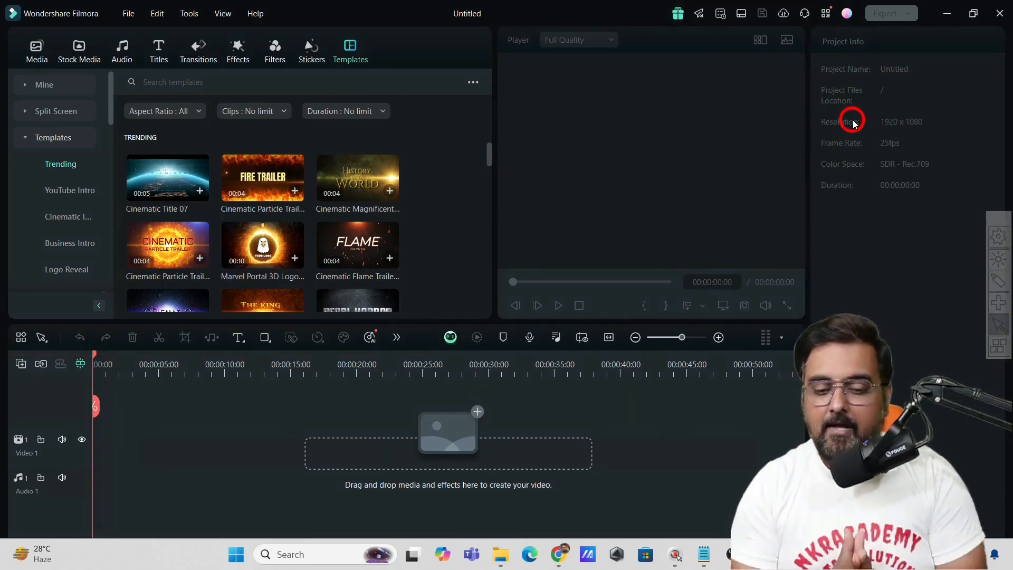
# - Try the Classic workspace layout, and return to the Default layout
pyautogui.click(741, 13)
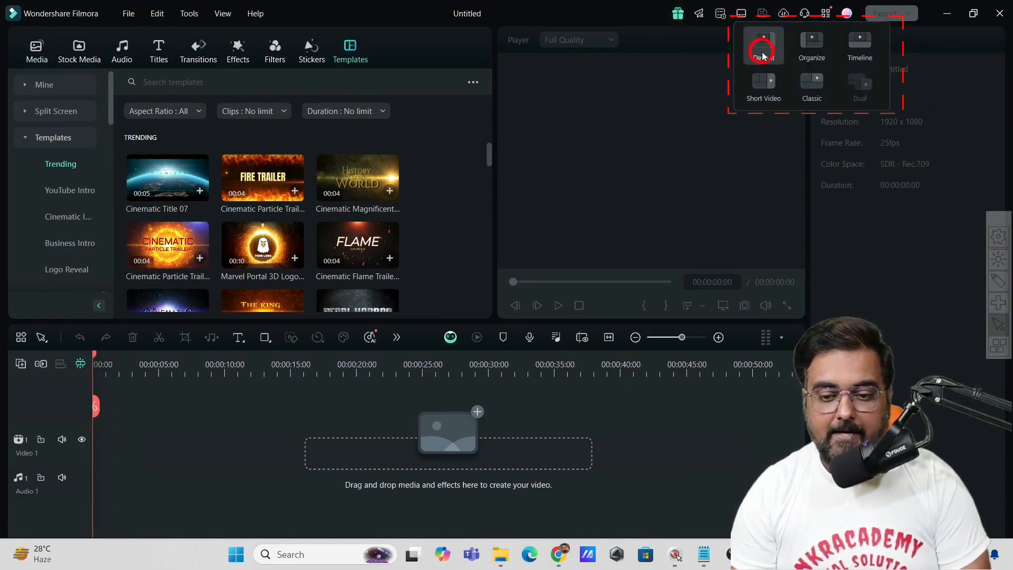
pyautogui.click(810, 90)
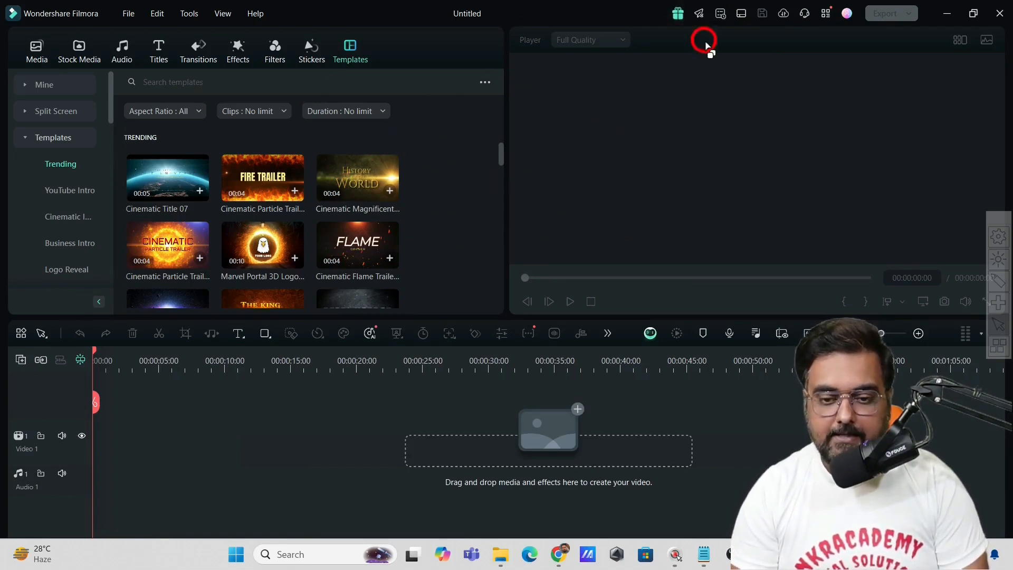
pyautogui.click(741, 14)
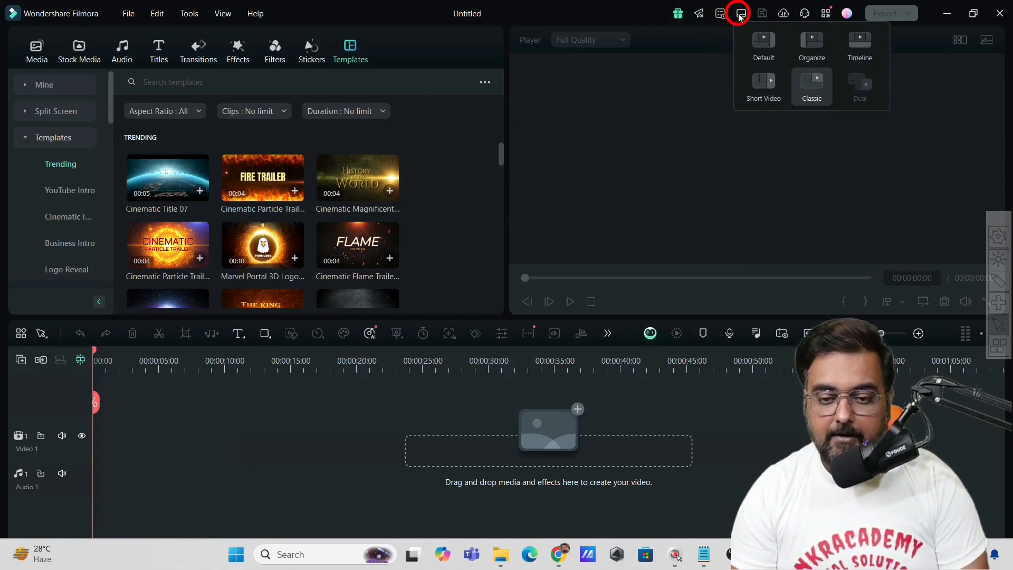
pyautogui.click(857, 55)
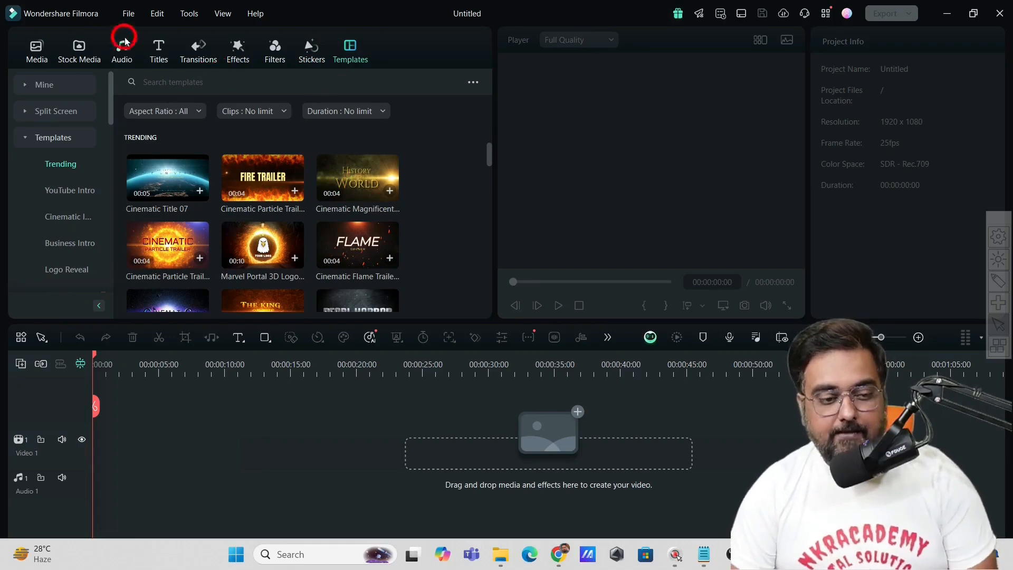
pyautogui.click(37, 47)
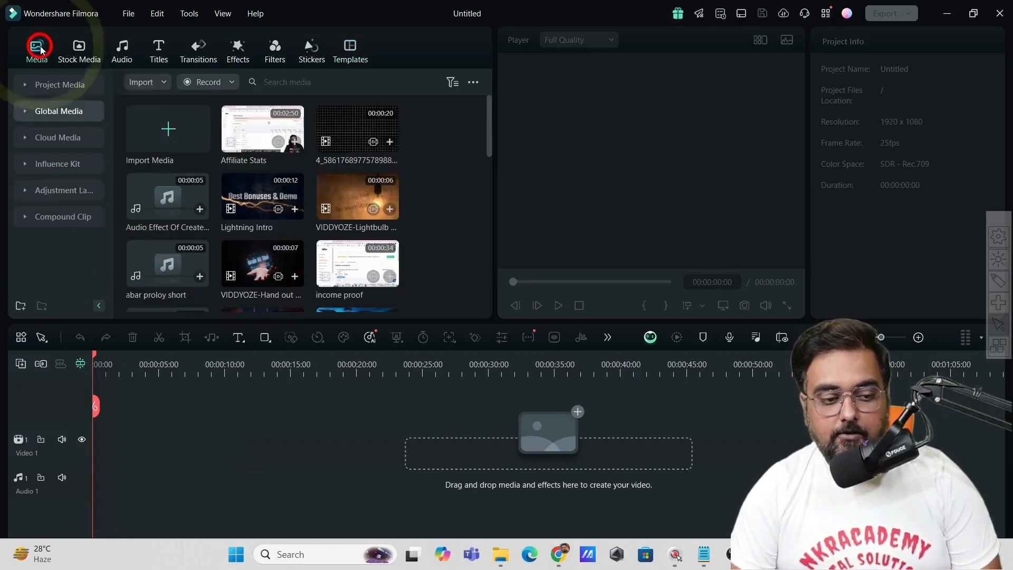
pyautogui.click(45, 85)
pyautogui.click(294, 227)
pyautogui.doubleClick(440, 182)
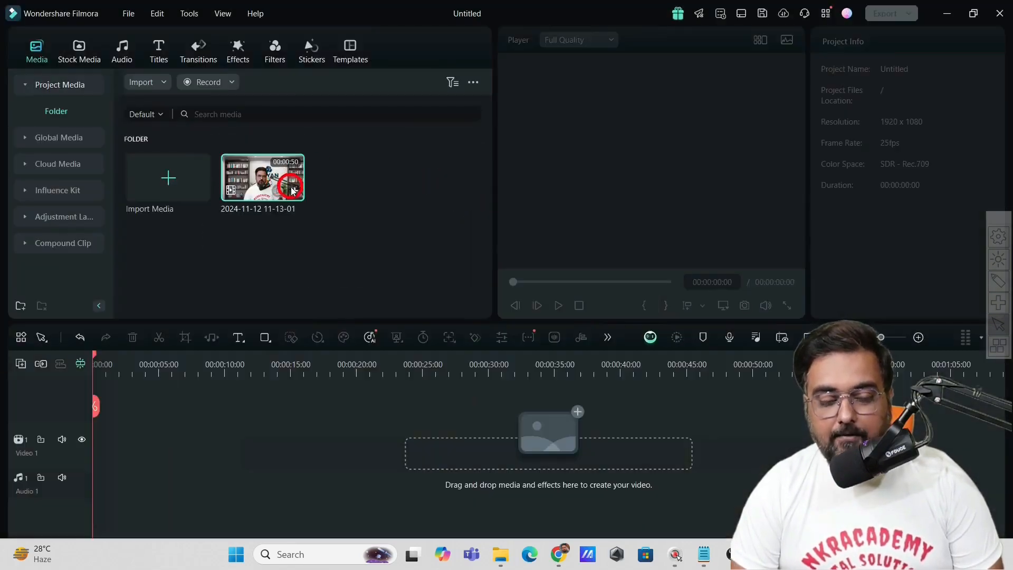
pyautogui.click(294, 190)
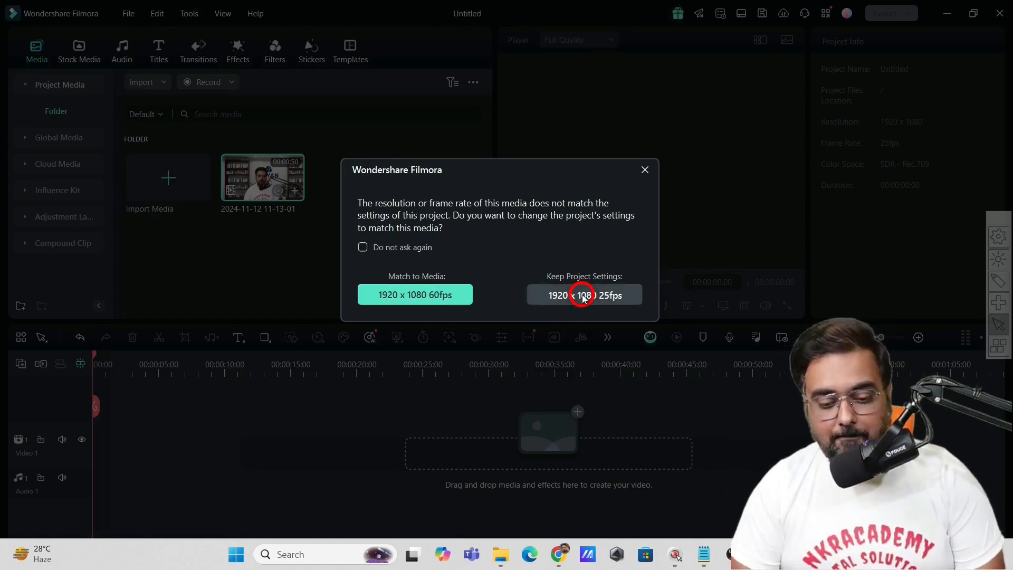
pyautogui.click(583, 296)
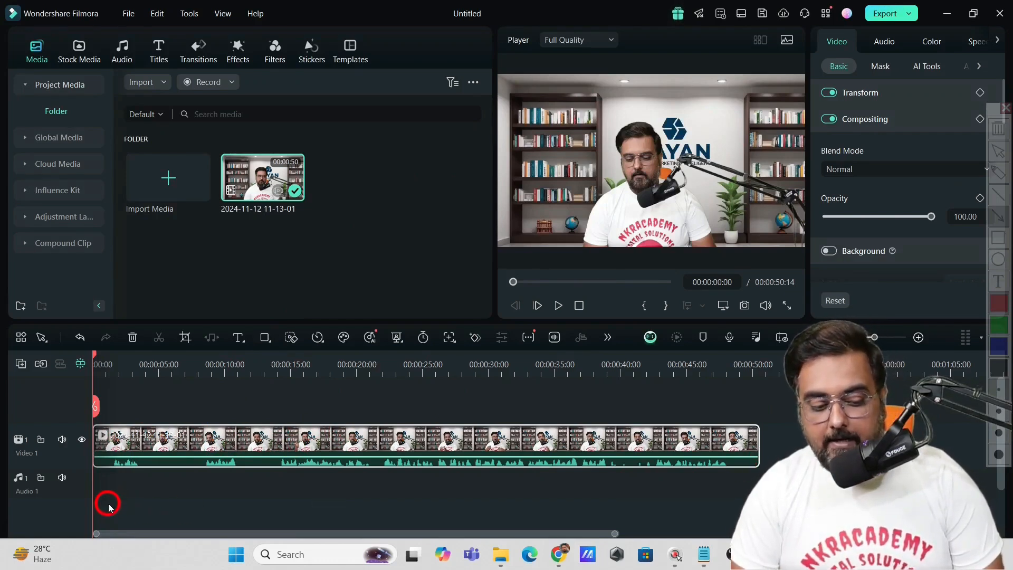
pyautogui.moveTo(121, 483); pyautogui.dragTo(118, 468)
pyautogui.moveTo(192, 507); pyautogui.dragTo(217, 467)
pyautogui.moveTo(276, 502); pyautogui.dragTo(303, 466)
pyautogui.moveTo(390, 506); pyautogui.dragTo(419, 464)
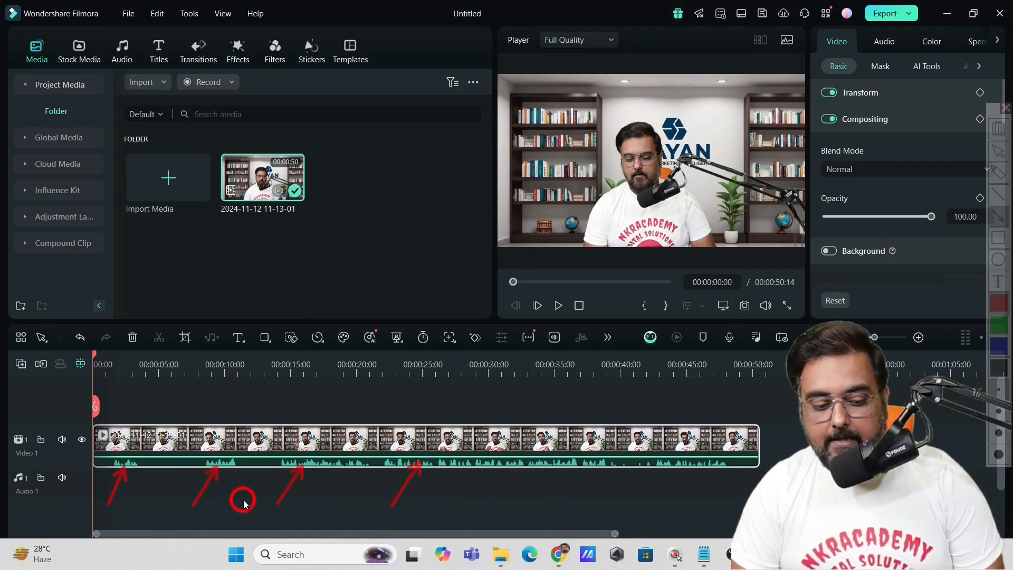
pyautogui.click(998, 324)
pyautogui.moveTo(280, 404); pyautogui.dragTo(249, 466)
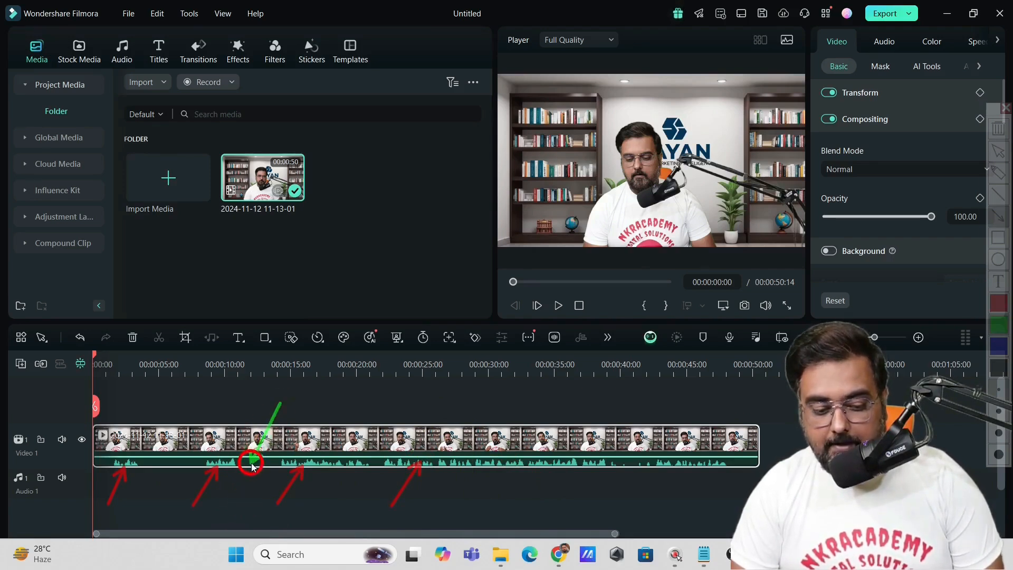
pyautogui.moveTo(195, 410); pyautogui.dragTo(168, 466)
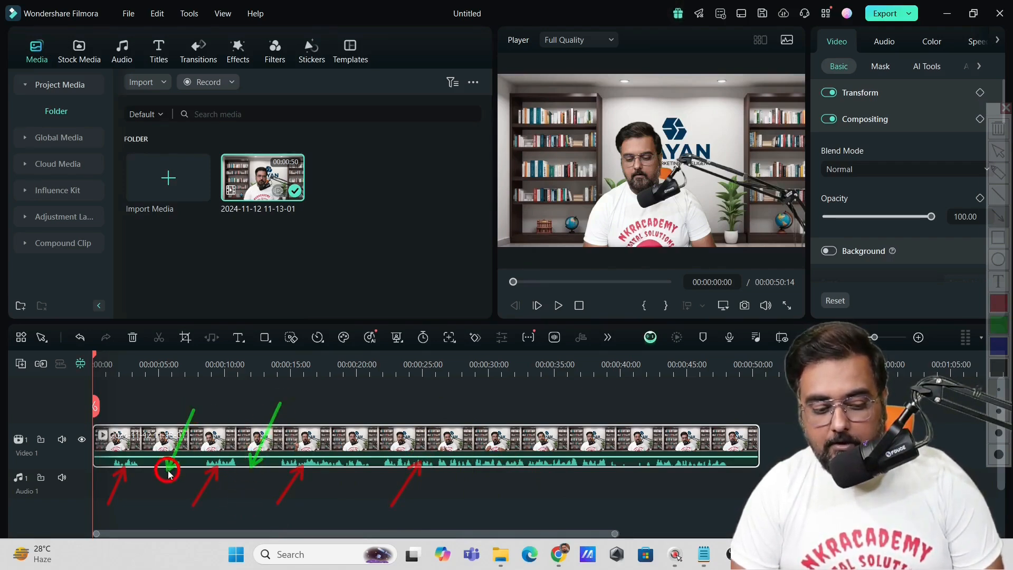
pyautogui.moveTo(113, 409); pyautogui.dragTo(103, 467)
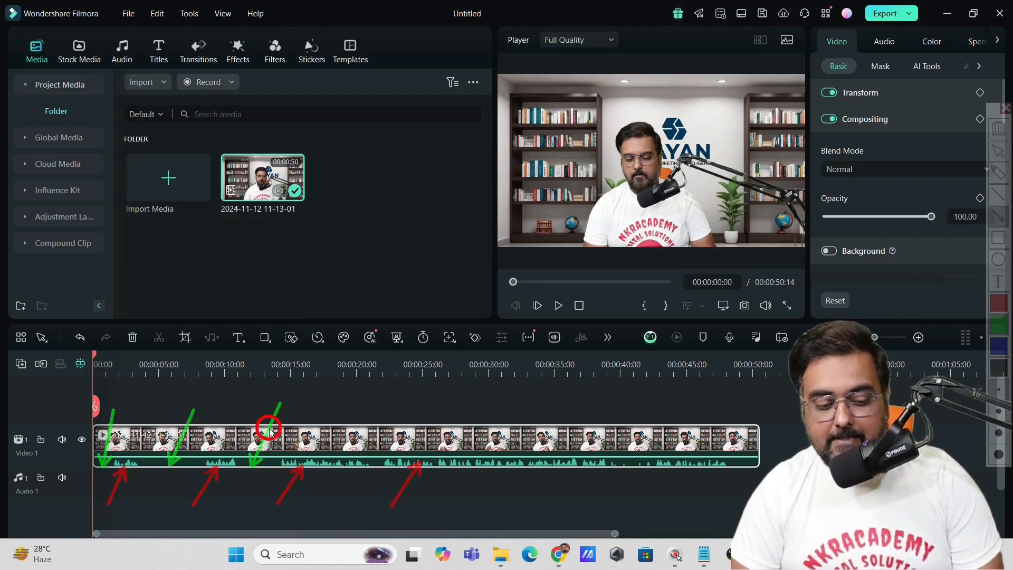
pyautogui.click(323, 399)
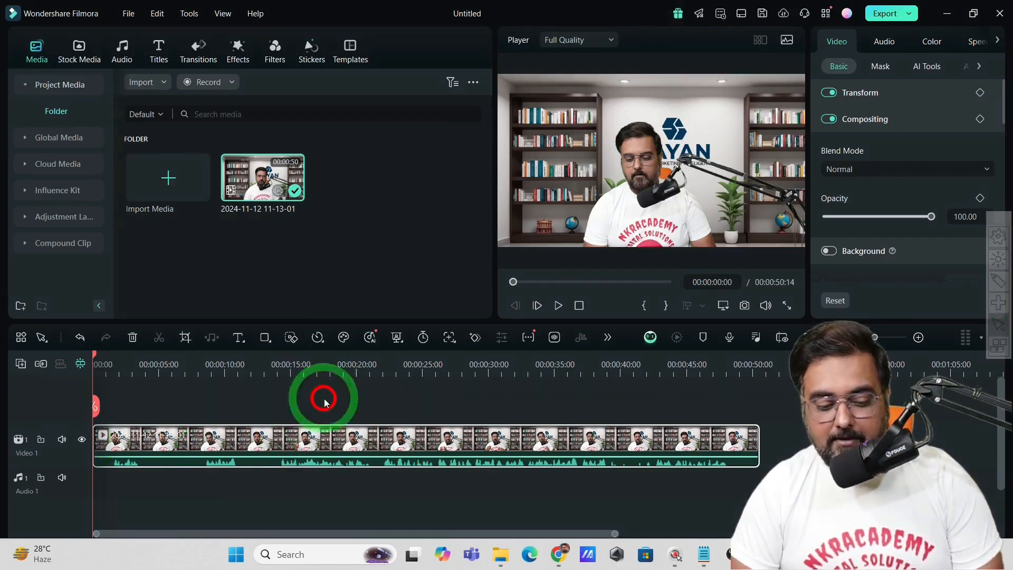
# - Play through the clip to find where speech begins, and split it at 00:00:01:12
pyautogui.click(560, 308)
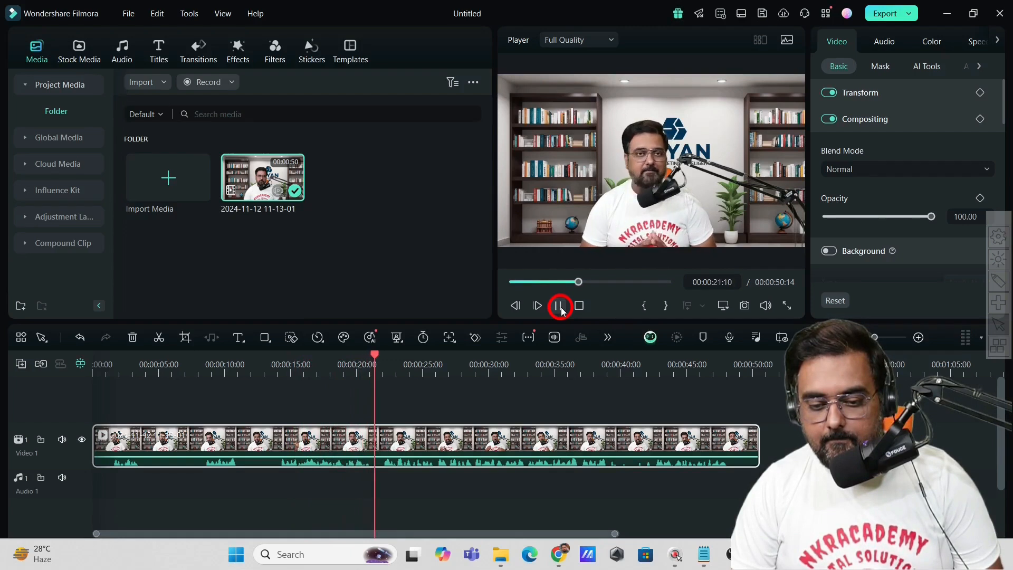
pyautogui.click(560, 308)
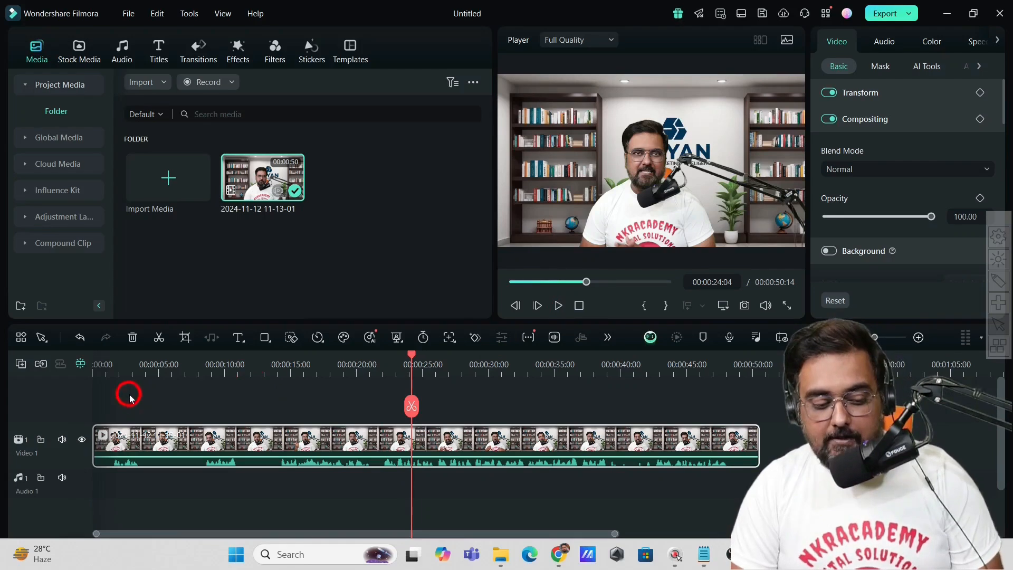
pyautogui.click(109, 368)
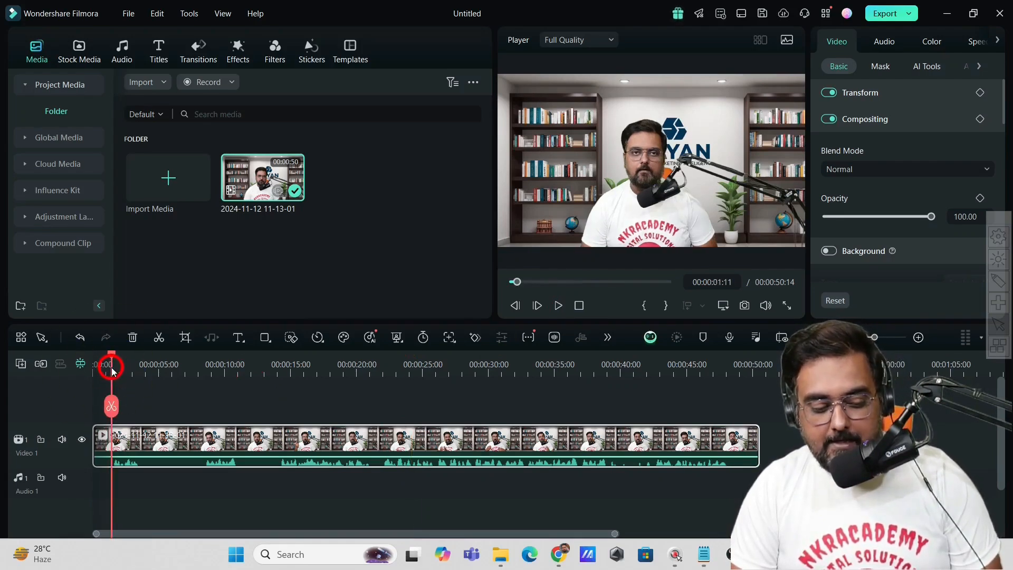
pyautogui.click(112, 405)
pyautogui.moveTo(111, 357); pyautogui.dragTo(117, 384)
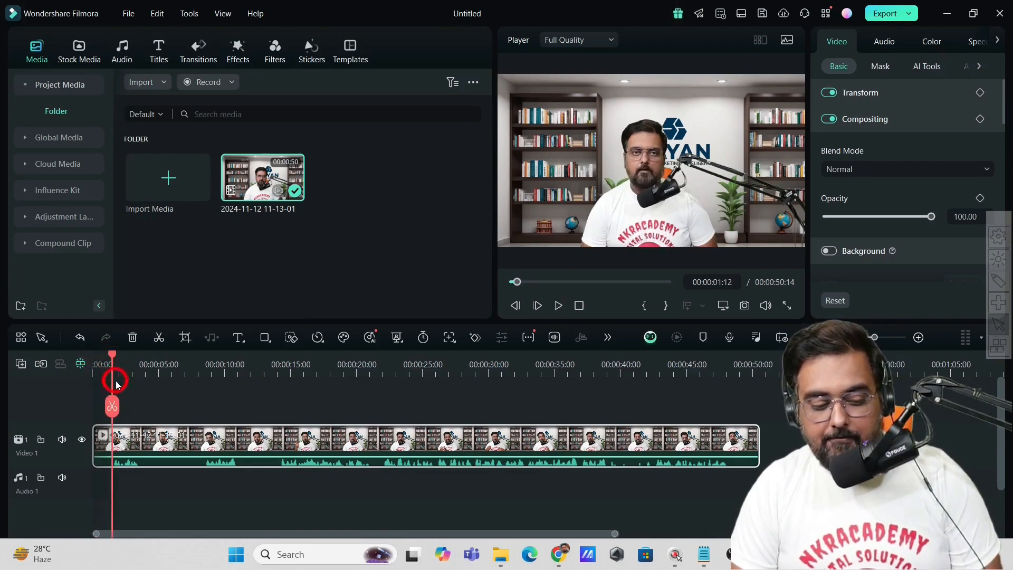
pyautogui.click(113, 406)
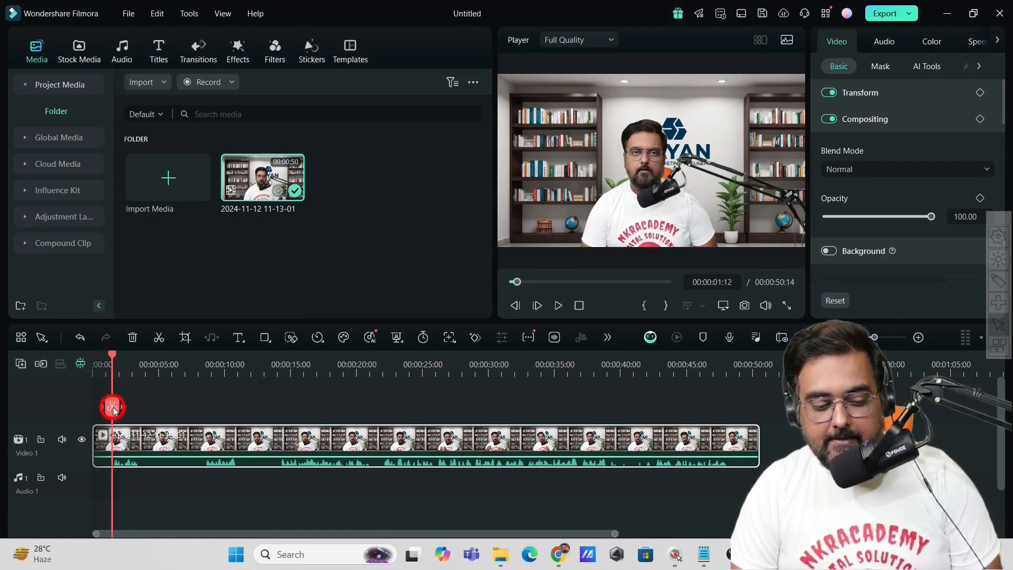
pyautogui.click(112, 406)
pyautogui.click(112, 447)
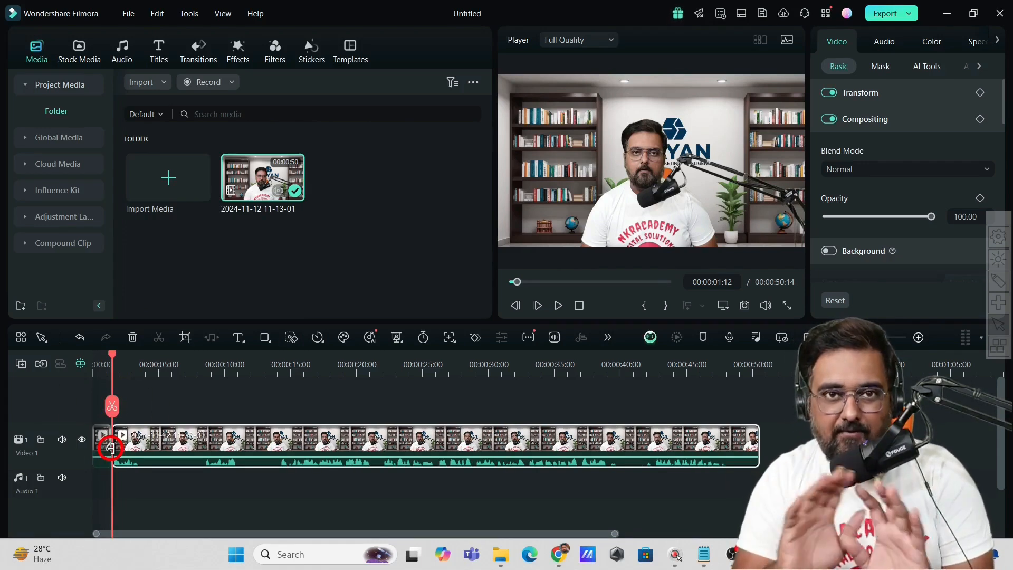
# - Delete the short silent segment before the cut at the beginning of the timeline
pyautogui.click(103, 448)
pyautogui.click(168, 442)
pyautogui.click(102, 446)
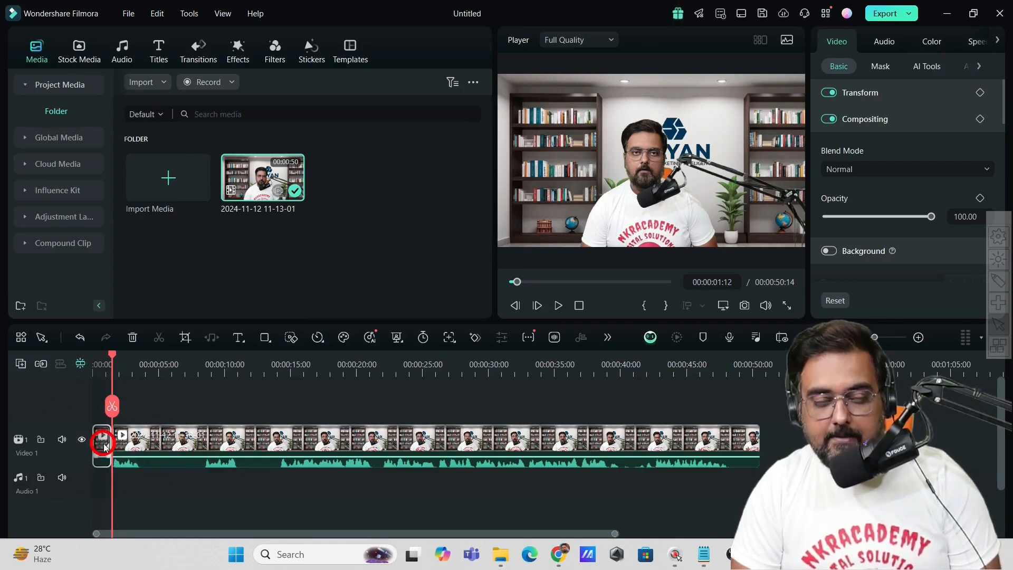
pyautogui.press('Delete')
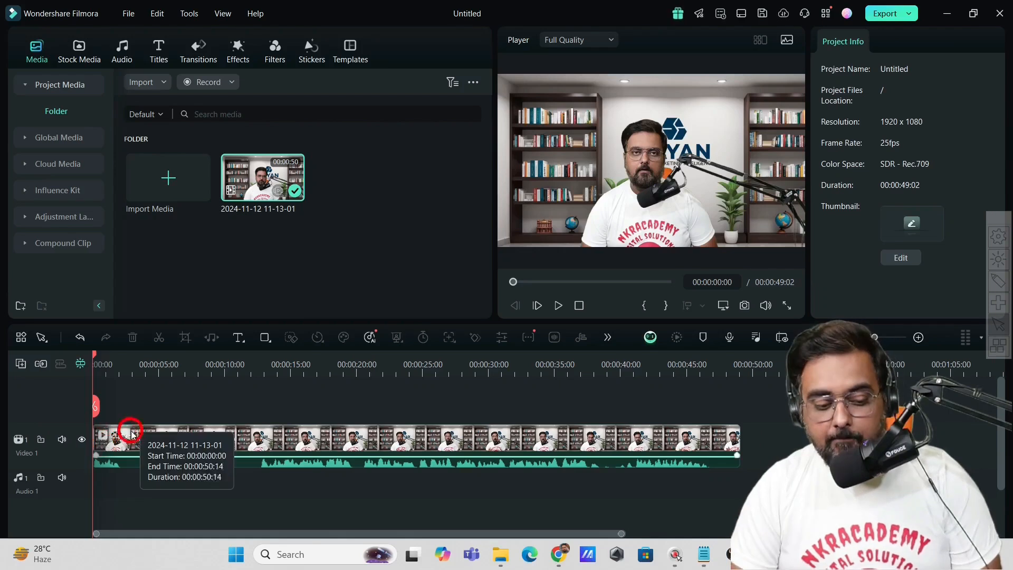
# - Preview the trimmed clip, split it at 00:00:12:15, and delete the part before the cut
pyautogui.click(554, 304)
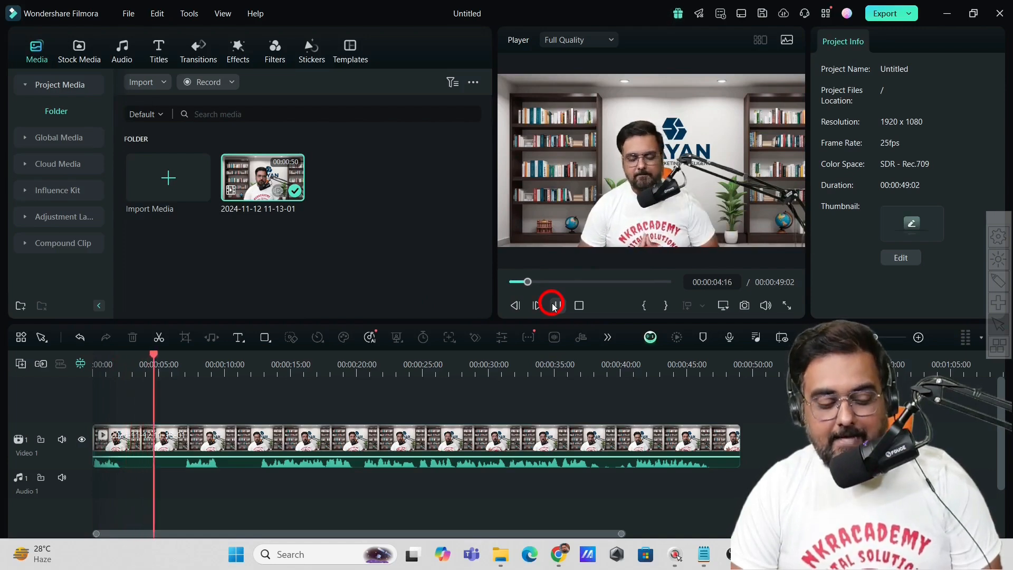
pyautogui.click(553, 305)
pyautogui.moveTo(193, 374); pyautogui.dragTo(260, 383)
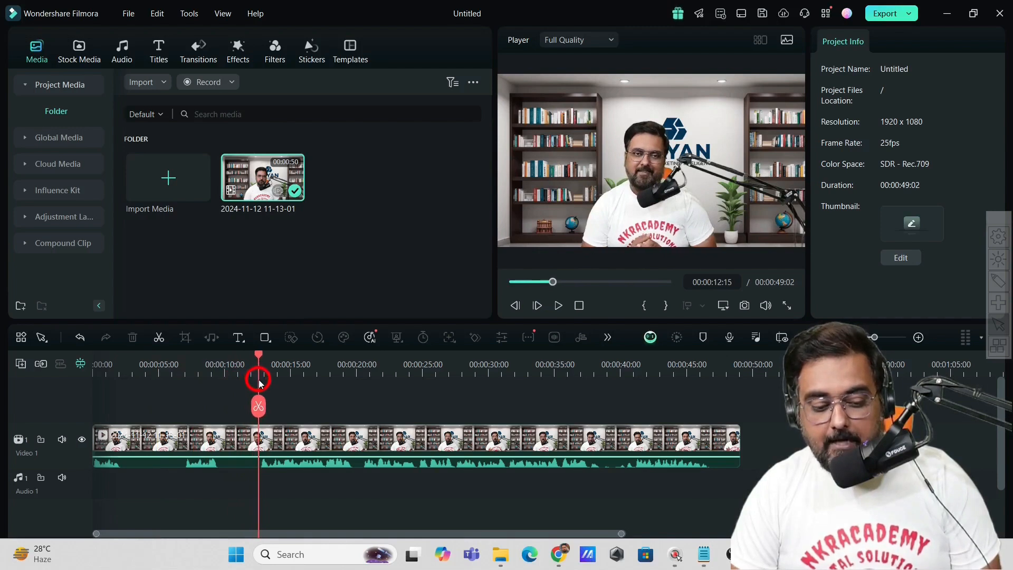
pyautogui.click(259, 405)
pyautogui.click(237, 439)
pyautogui.press('Delete')
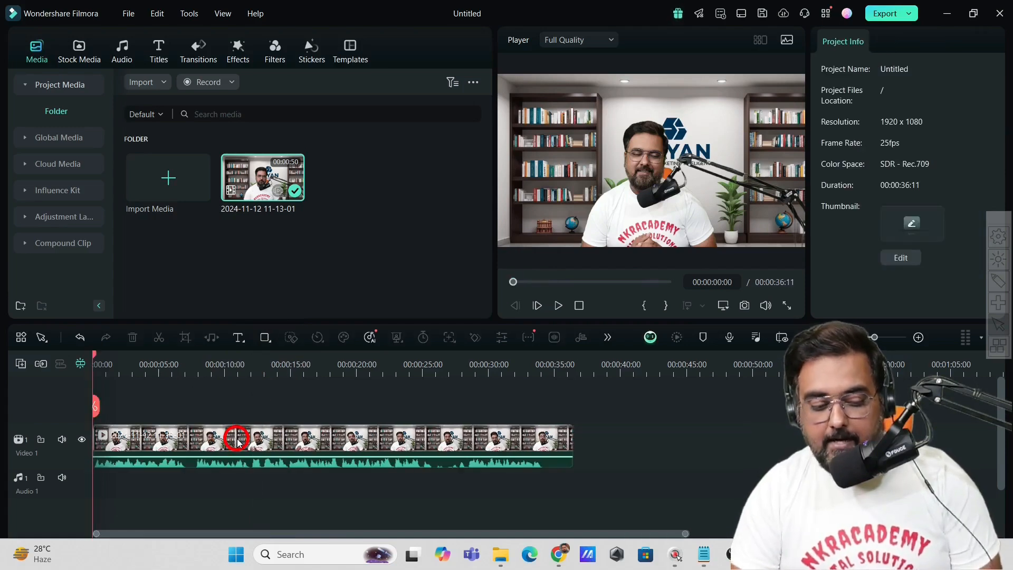
# - Play the remaining clip to locate the next unwanted pause, and split it at 00:00:05:00
pyautogui.click(558, 306)
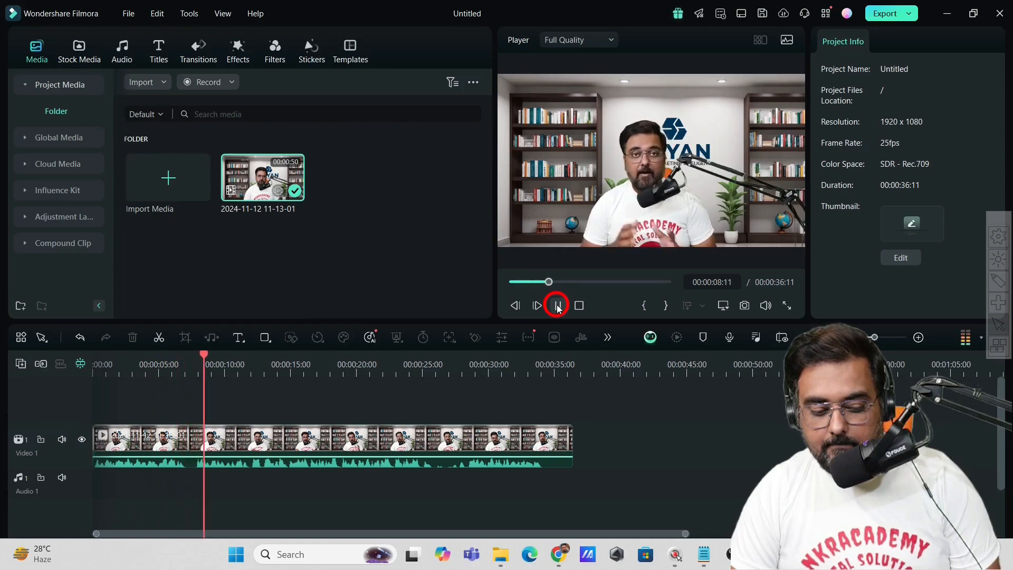
pyautogui.click(556, 305)
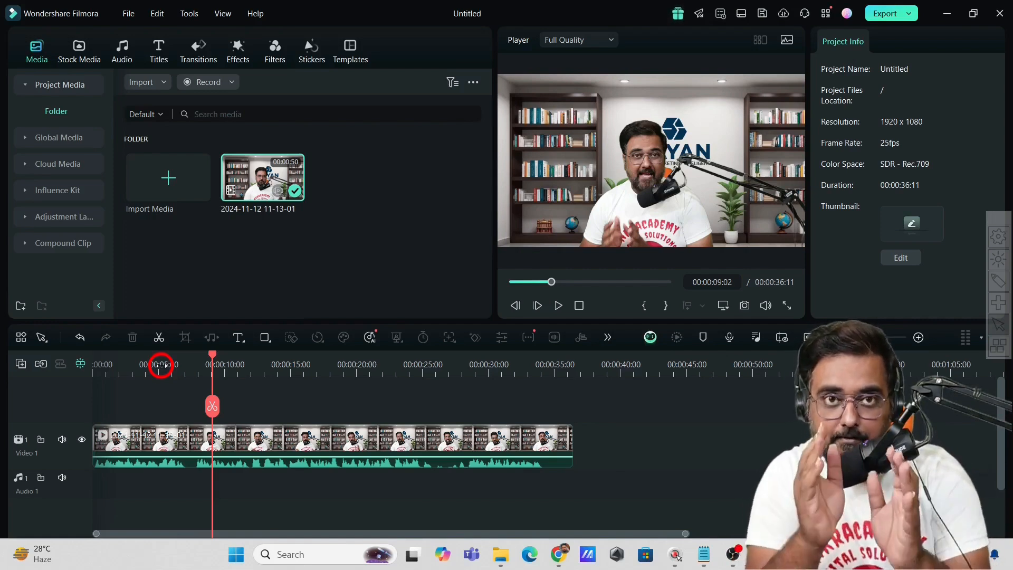
pyautogui.moveTo(213, 367); pyautogui.dragTo(157, 368)
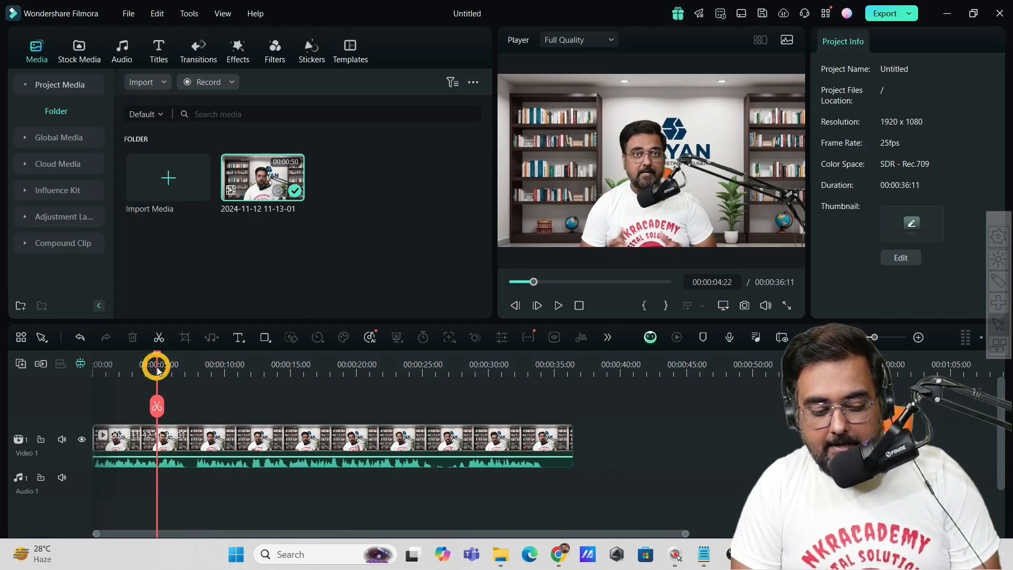
pyautogui.click(558, 305)
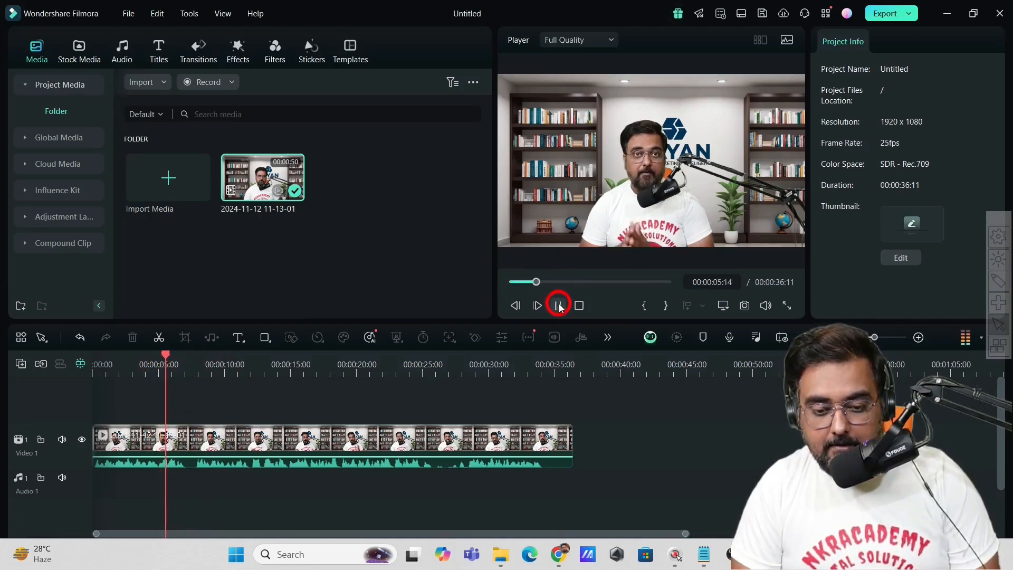
pyautogui.click(558, 305)
pyautogui.moveTo(177, 365); pyautogui.dragTo(160, 367)
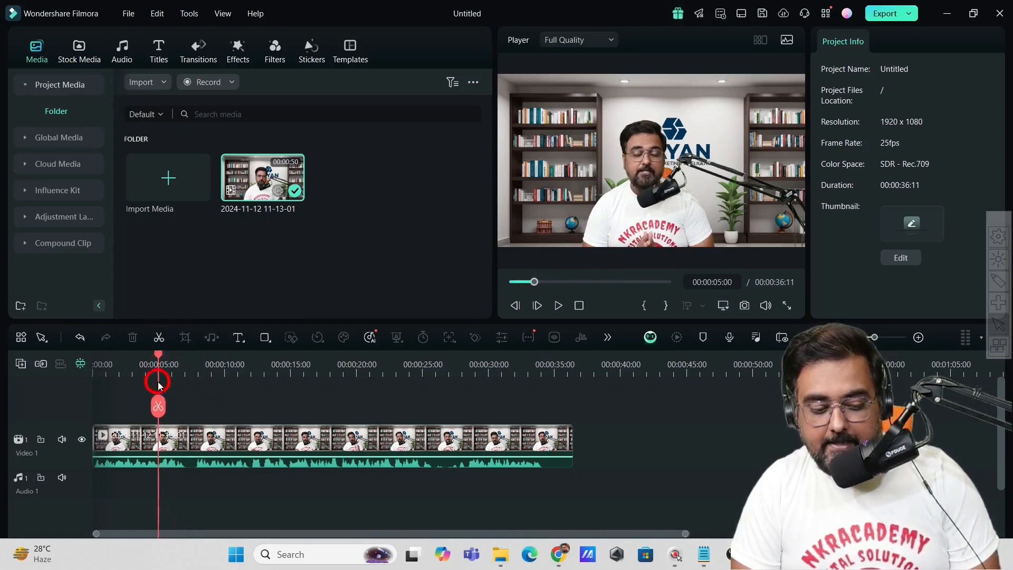
pyautogui.click(158, 406)
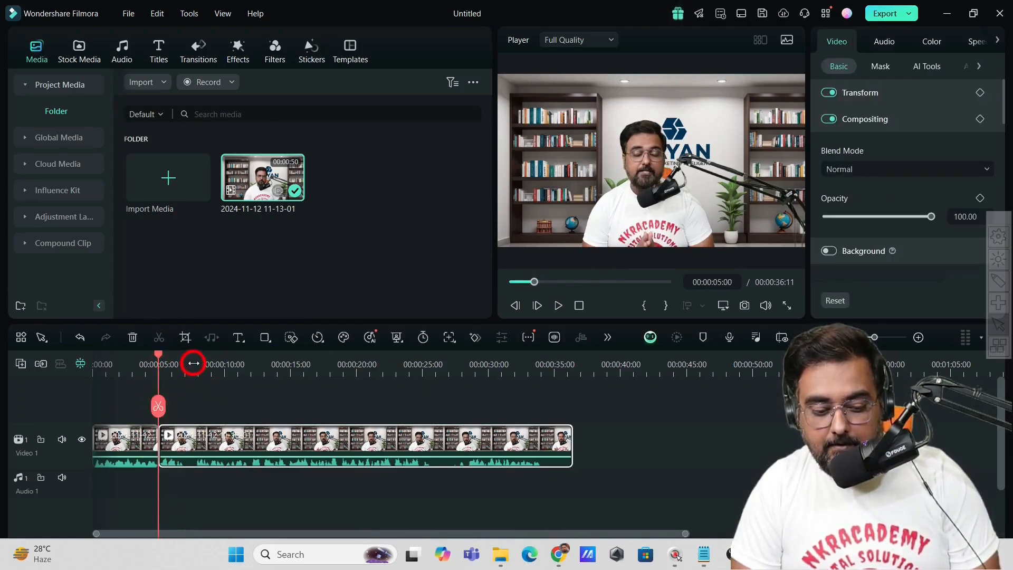
# - Split the clip again at 00:00:07:20 and delete the segment between the two cuts
pyautogui.click(193, 363)
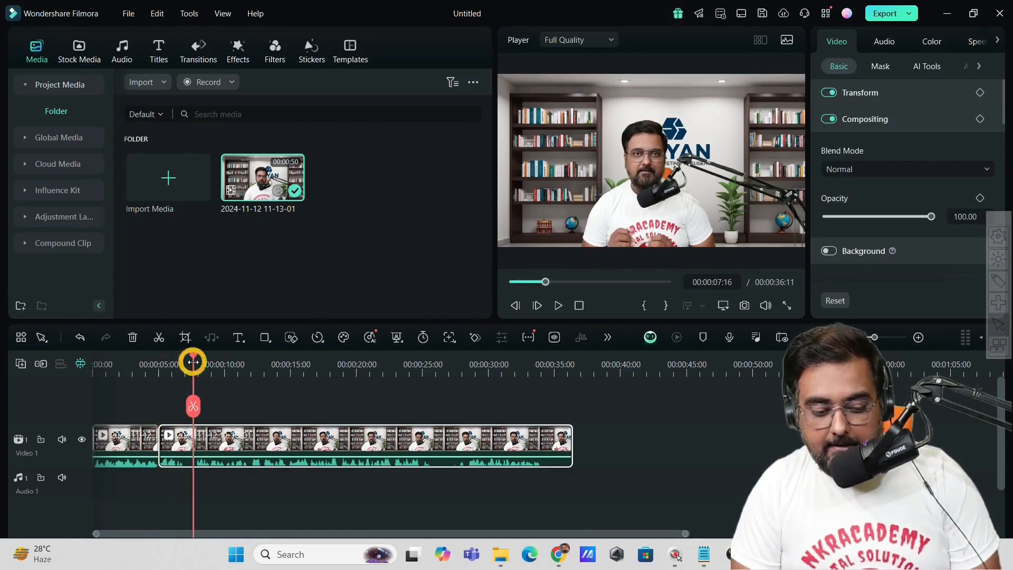
pyautogui.click(196, 402)
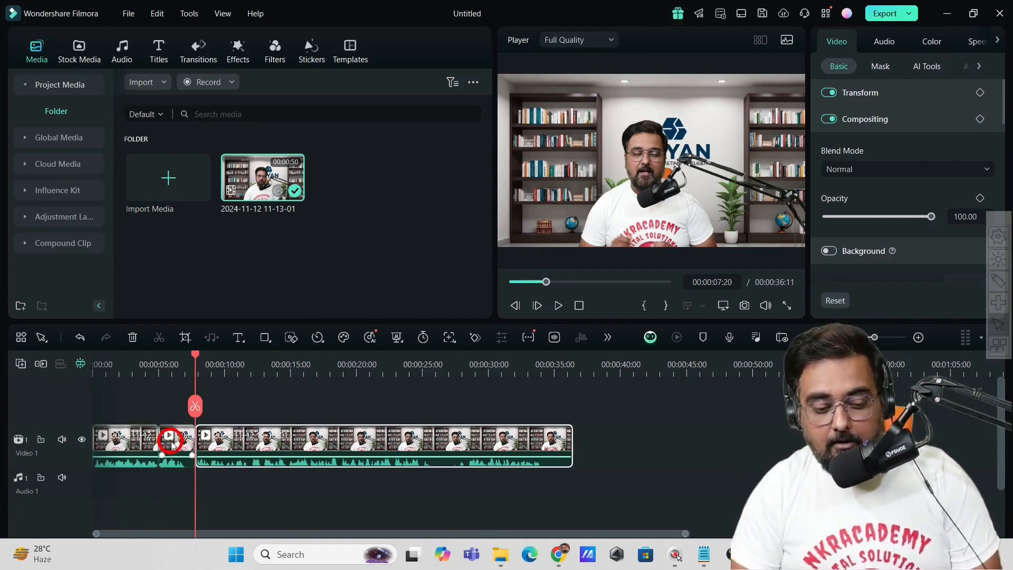
pyautogui.click(174, 437)
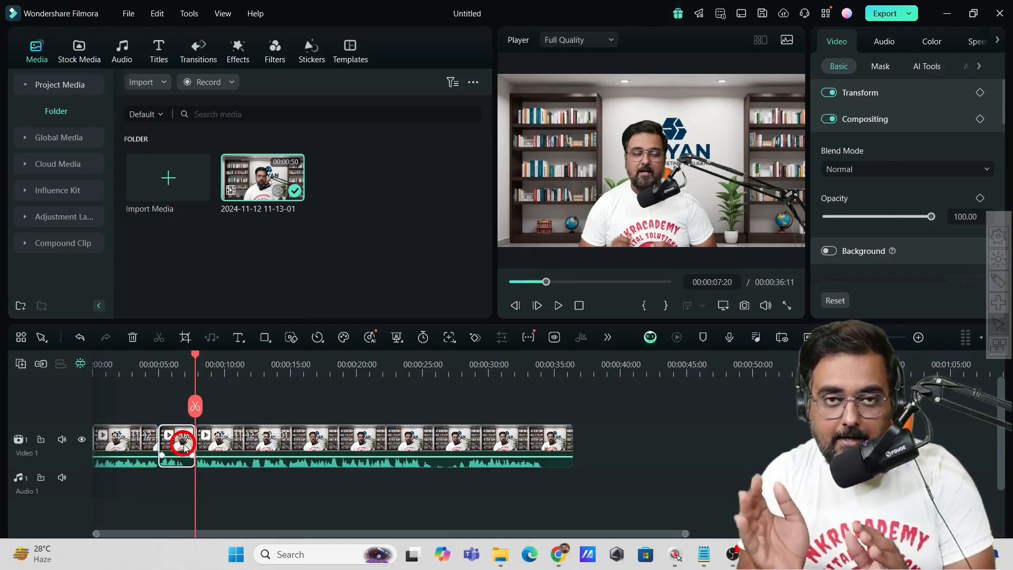
pyautogui.moveTo(162, 369); pyautogui.dragTo(190, 372)
pyautogui.click(173, 434)
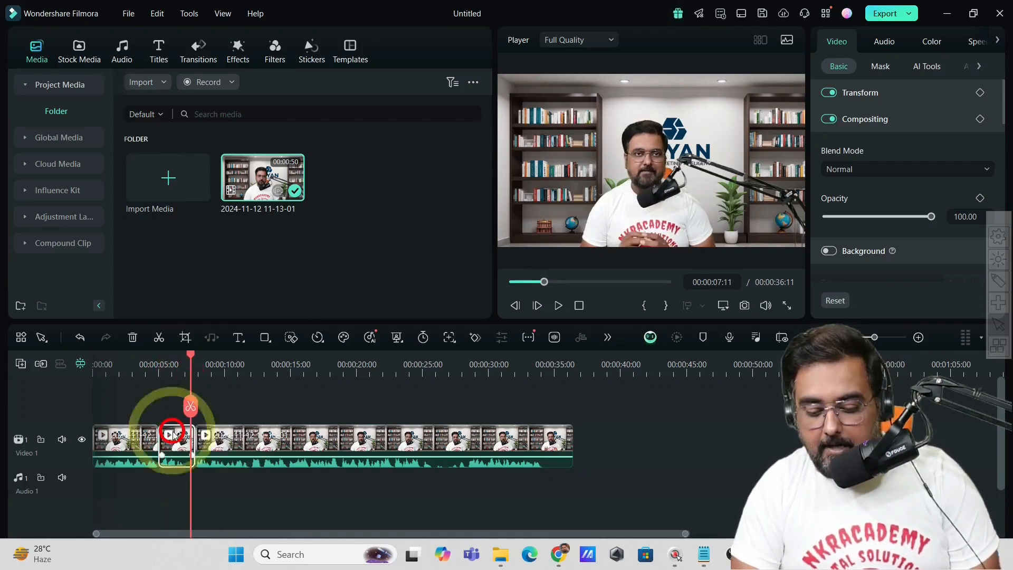
pyautogui.press('Delete')
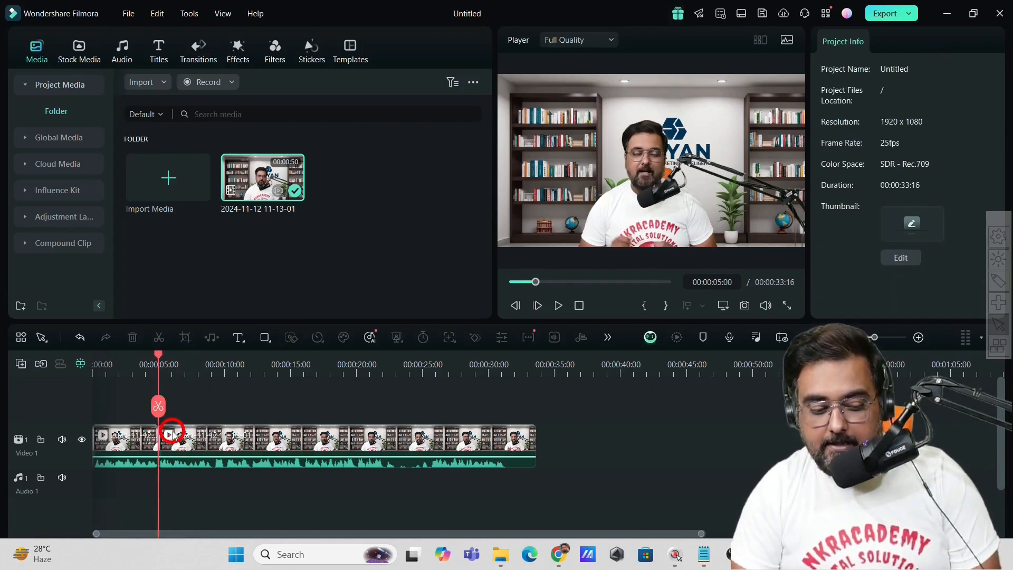
# - Play across the join between the two clips, and split the second clip at 00:00:12:00
pyautogui.click(127, 364)
pyautogui.click(558, 305)
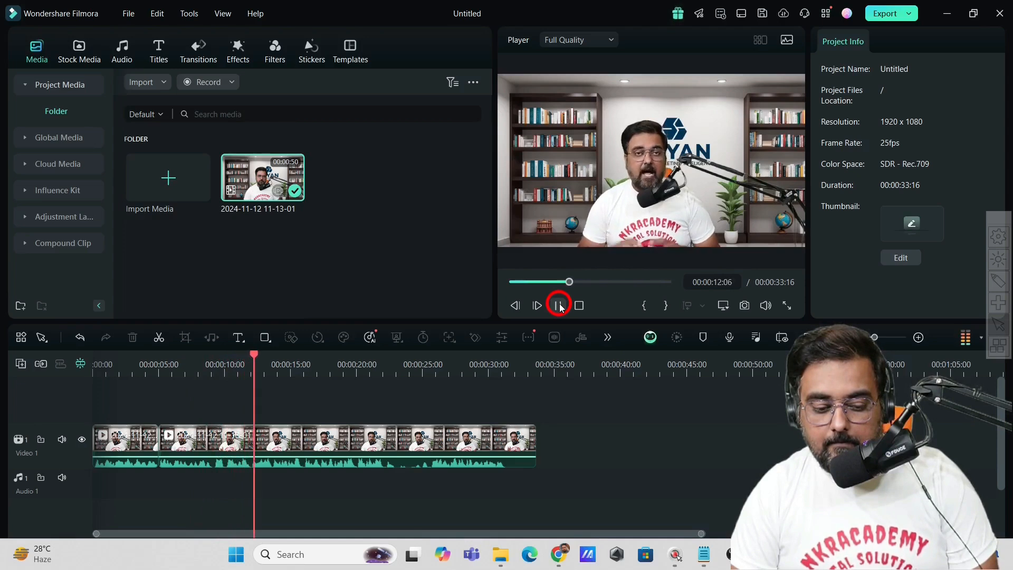
pyautogui.click(559, 306)
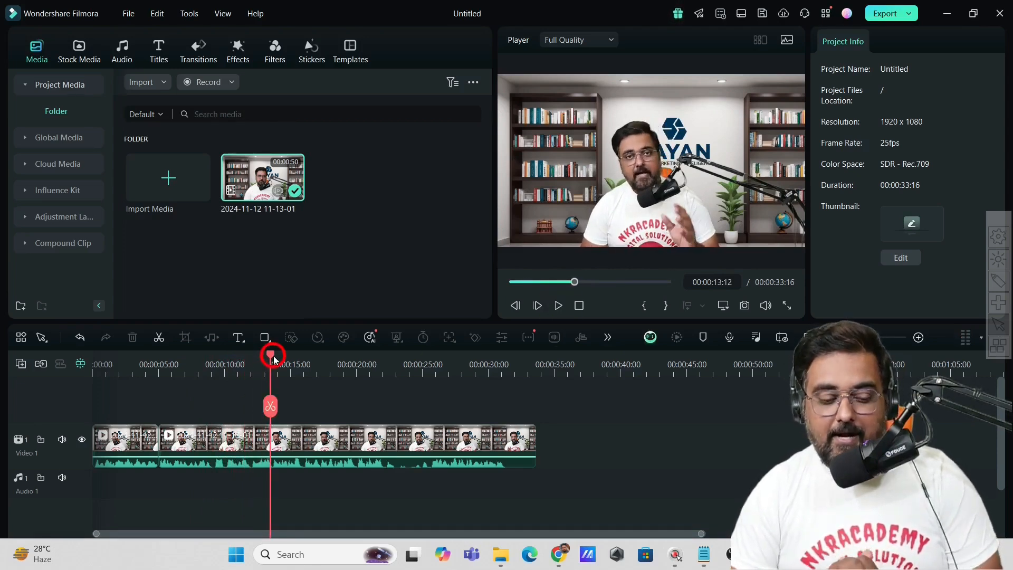
pyautogui.moveTo(273, 360); pyautogui.dragTo(252, 367)
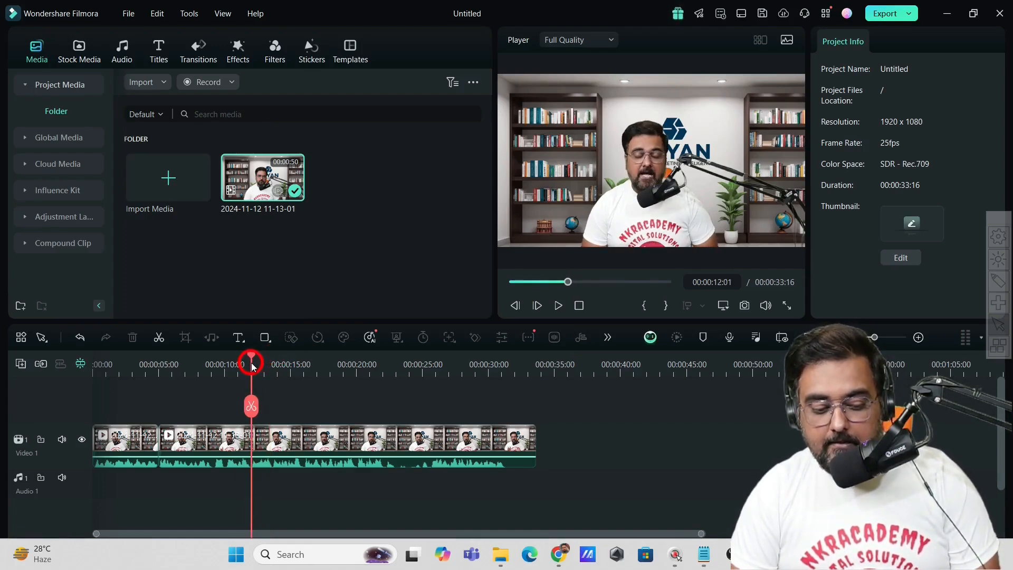
pyautogui.moveTo(251, 363); pyautogui.dragTo(251, 364)
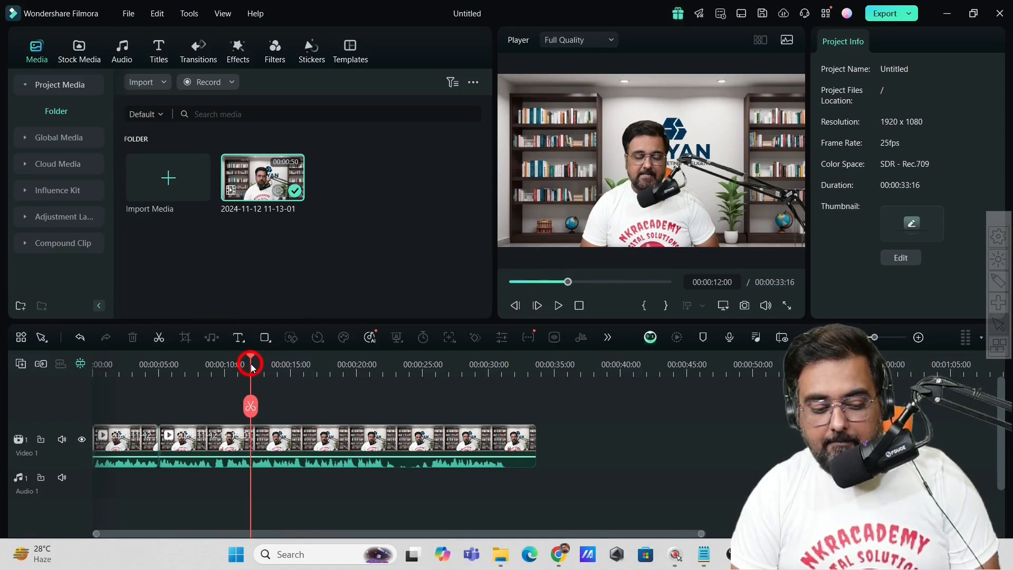
pyautogui.click(250, 407)
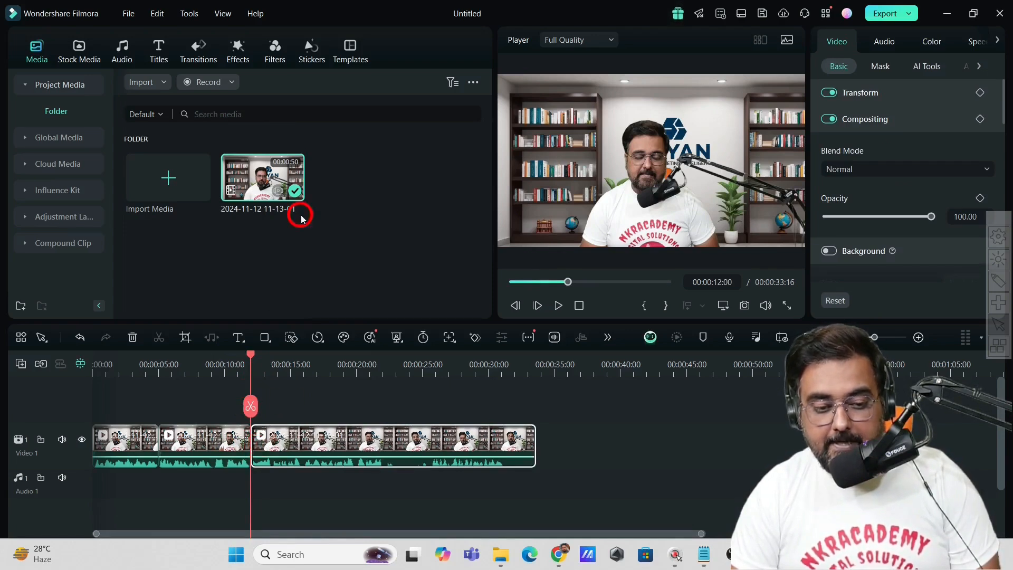
# - Browse the transition presets in the Trending, Fade&Dissolve, Zoom and Slides categories
pyautogui.click(196, 51)
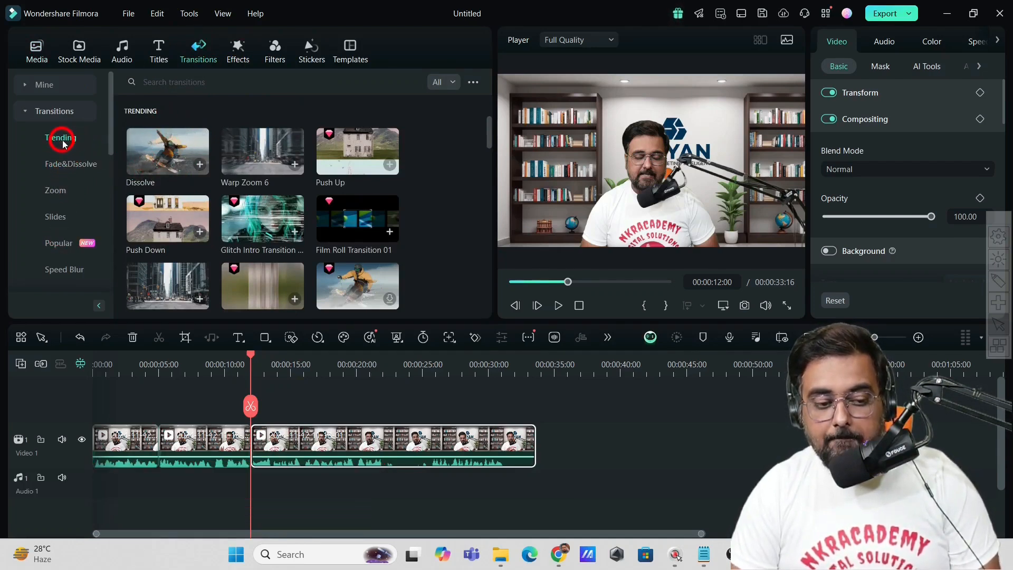
pyautogui.click(66, 166)
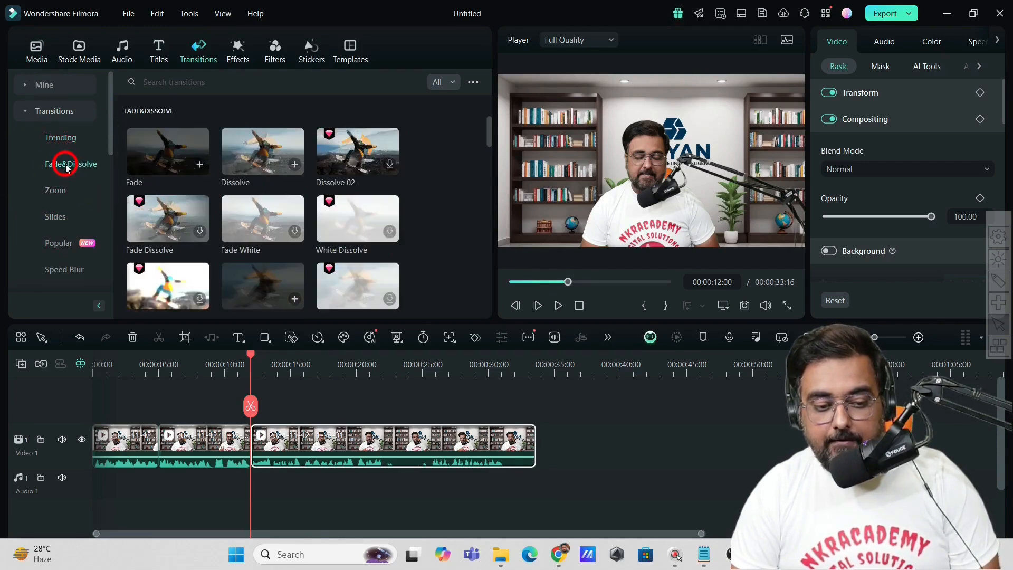
pyautogui.click(60, 191)
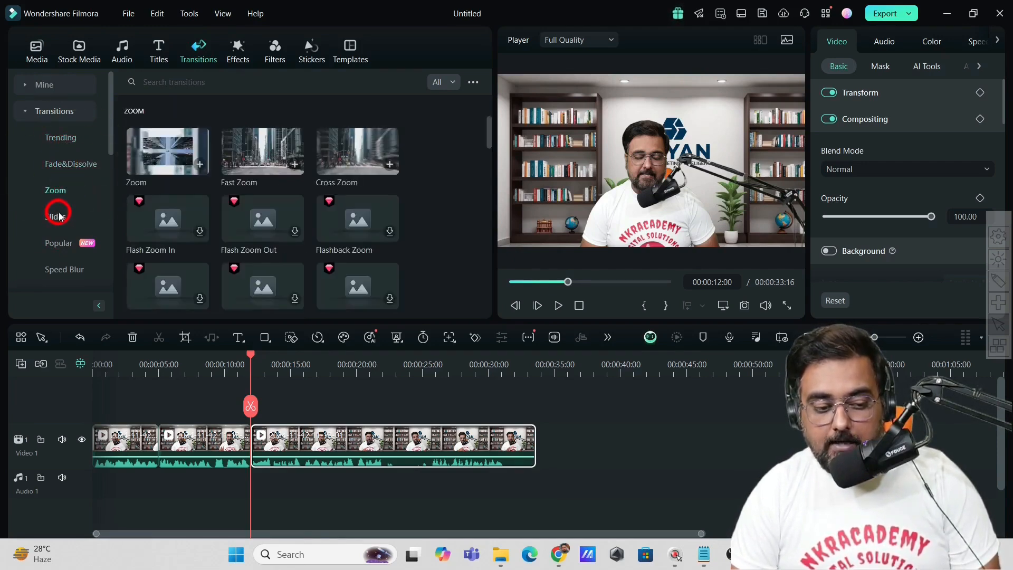
pyautogui.click(59, 216)
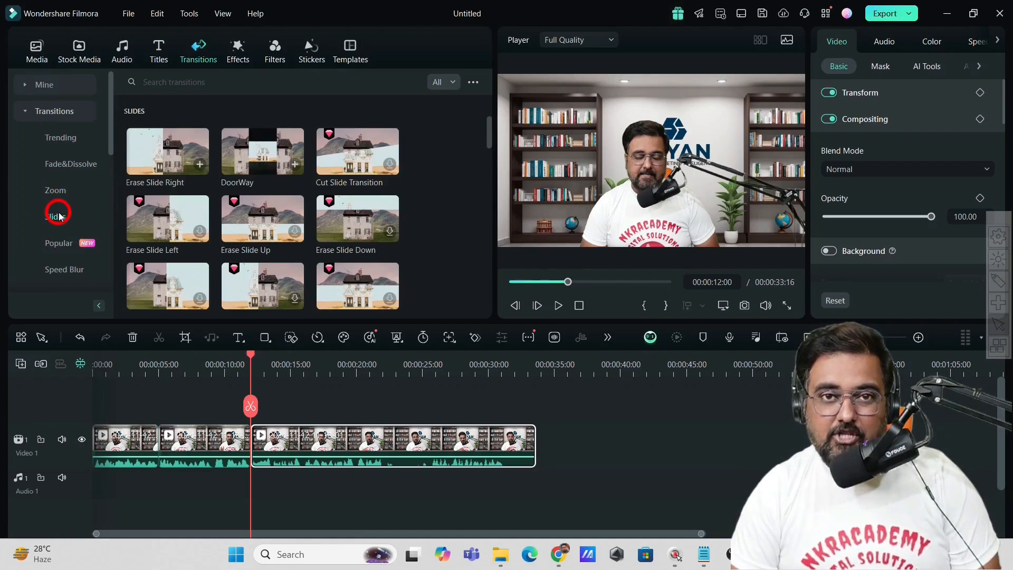
# - Browse the Popular and Speed Blur transitions, and apply Film Roll Transition 01 from Trending to the cut at 00:00:12:00
pyautogui.click(59, 242)
pyautogui.click(55, 268)
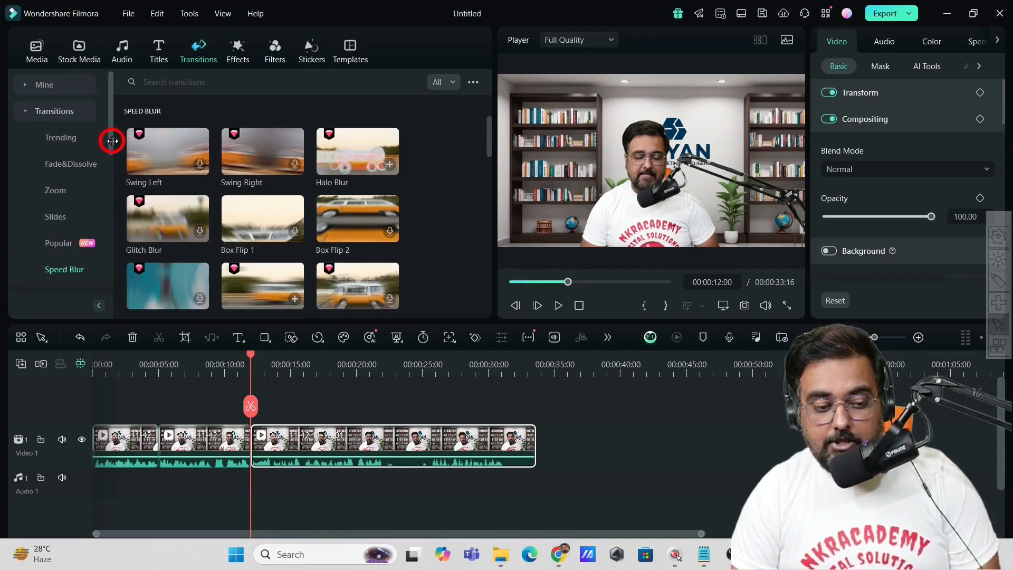
pyautogui.click(66, 140)
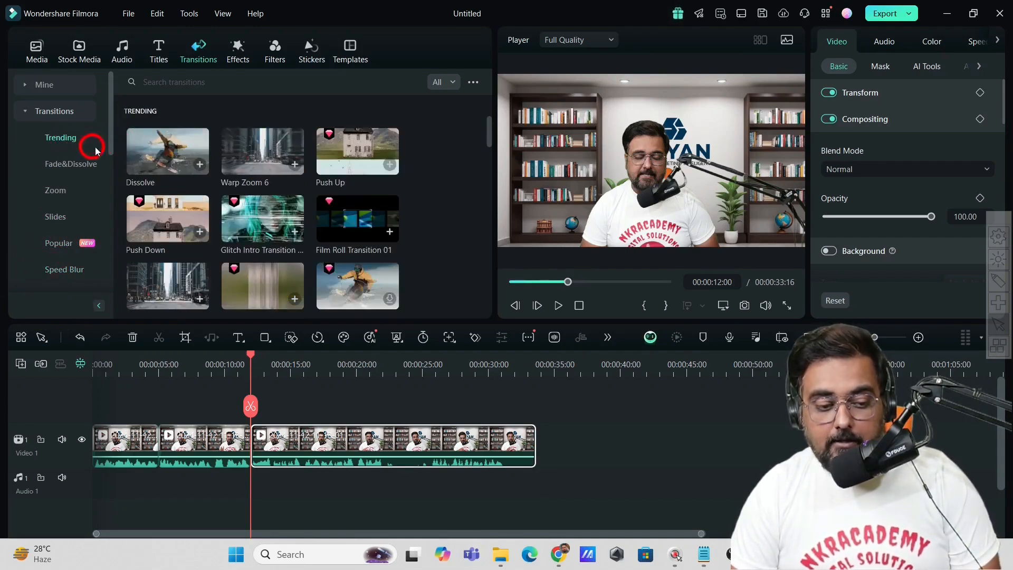
pyautogui.moveTo(337, 228); pyautogui.dragTo(243, 457)
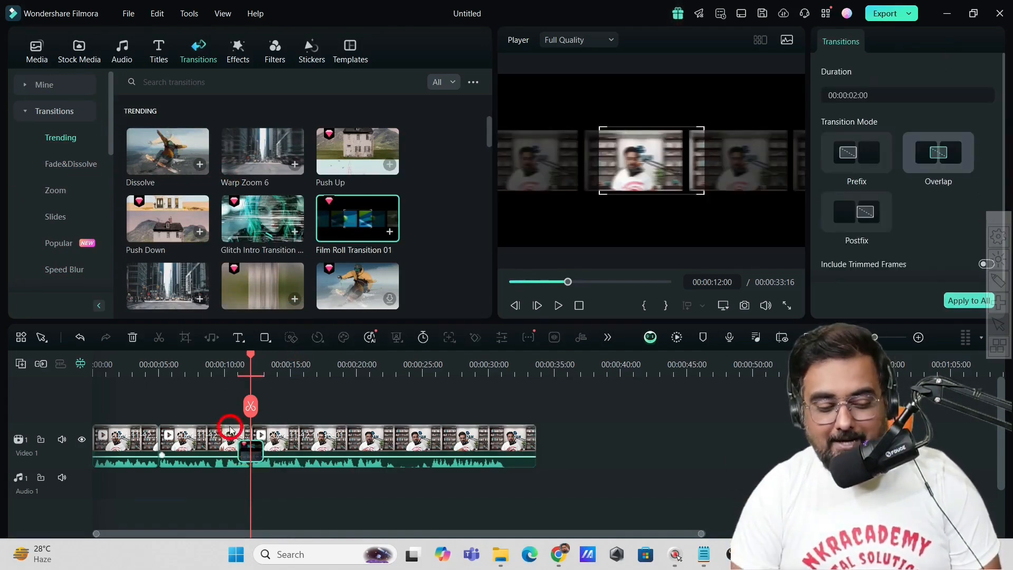
# - Play the timeline from about 00:00:10:13 across the second cut to preview the film roll transition
pyautogui.click(230, 369)
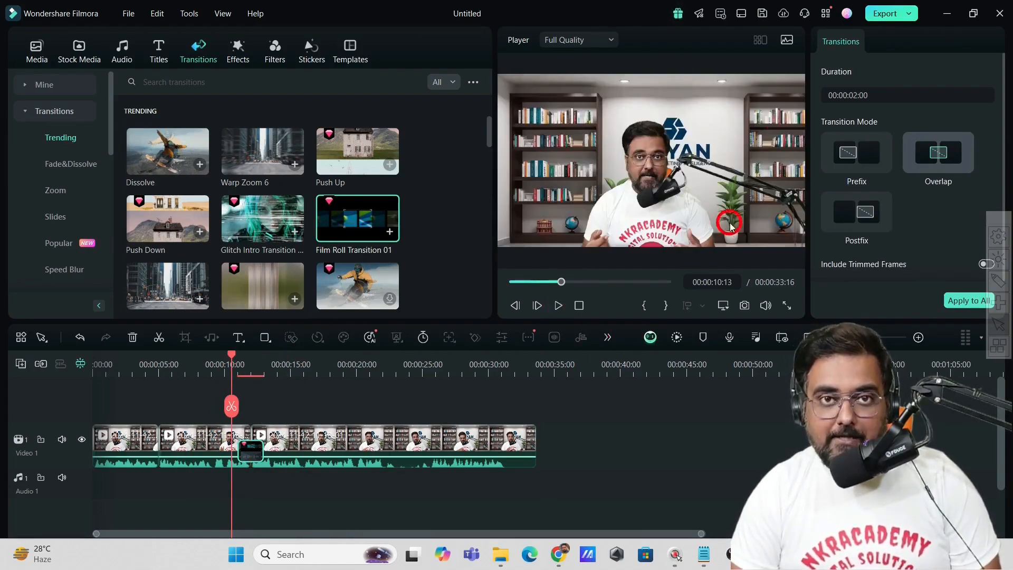
pyautogui.click(559, 305)
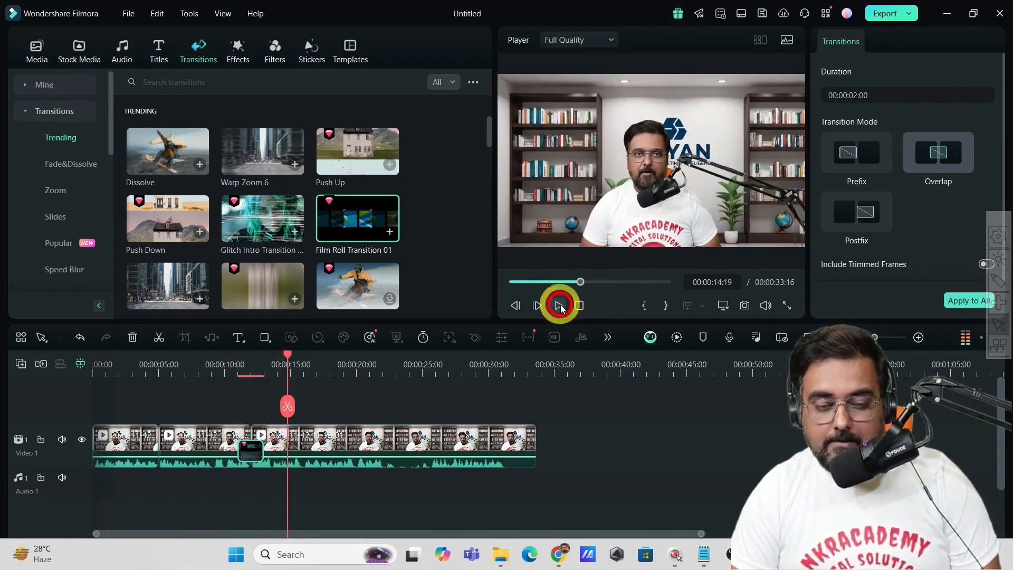
pyautogui.click(559, 305)
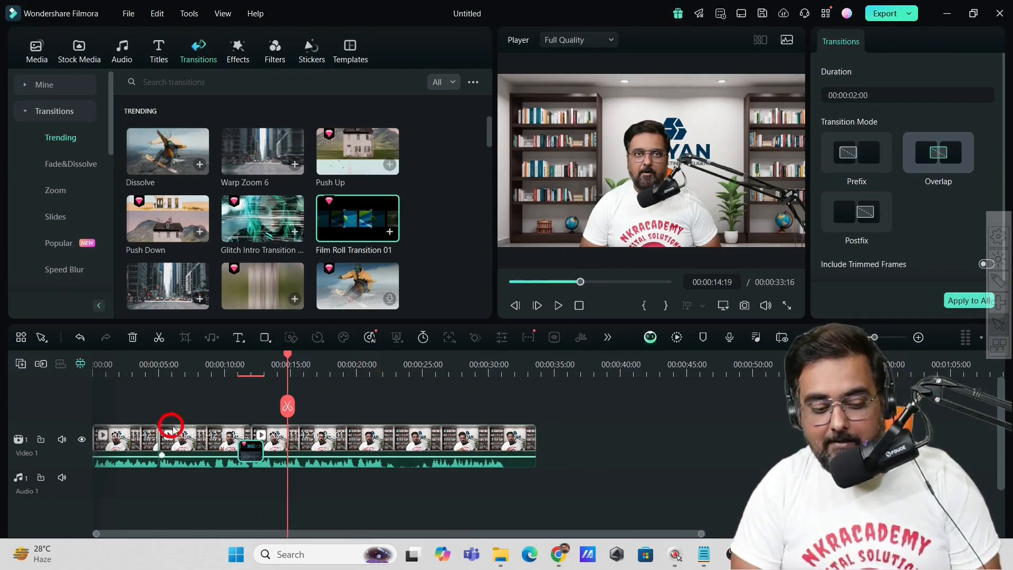
# - Play the second clip from 00:00:05:04 to check the section where a title could go
pyautogui.click(338, 442)
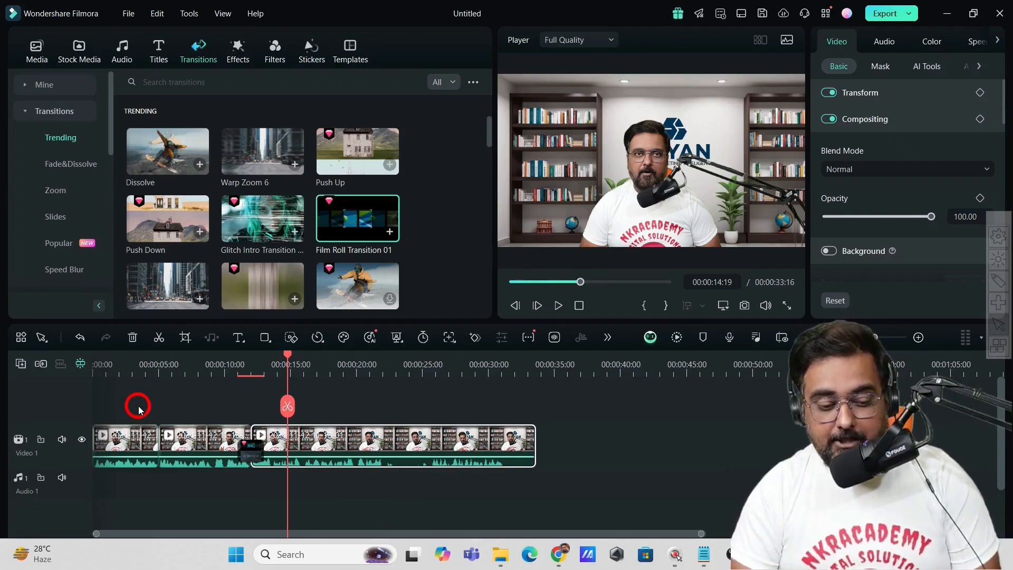
pyautogui.click(161, 366)
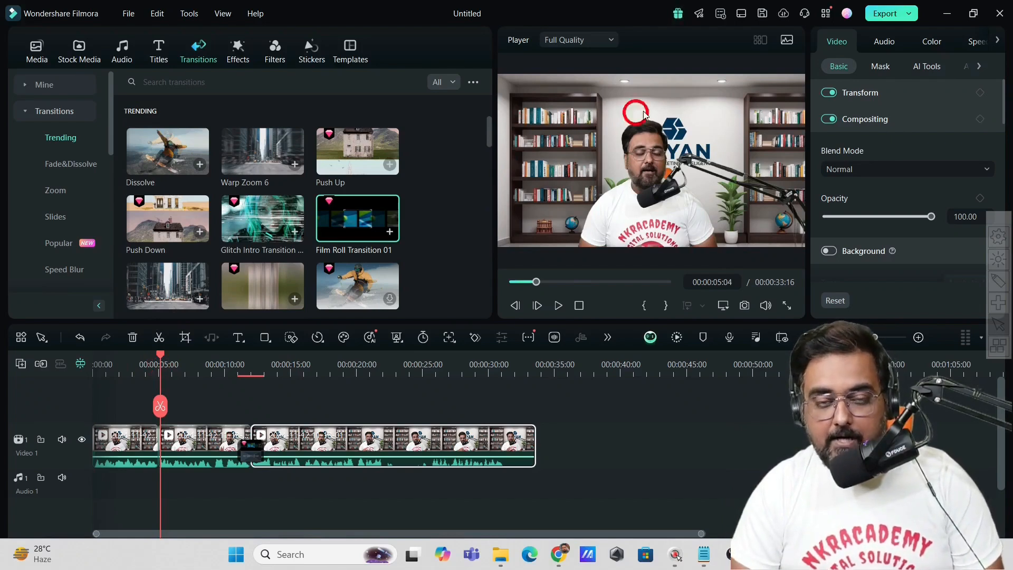
pyautogui.click(558, 306)
pyautogui.click(559, 306)
pyautogui.click(568, 112)
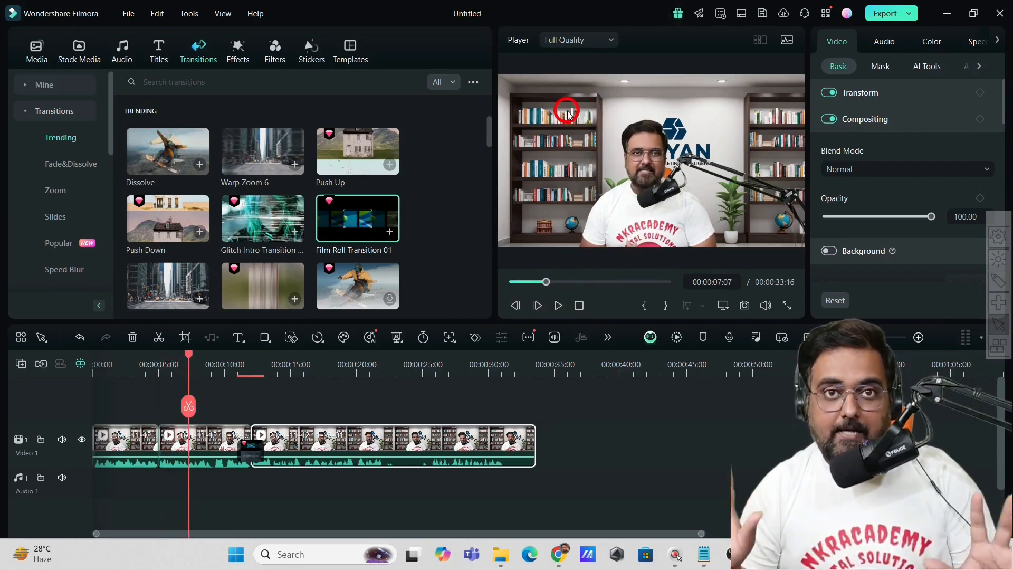
# - Add the "Full Game Highlights" VFX Text title on a new track above the video, starting at the first cut around 00:00:05:00
pyautogui.click(163, 52)
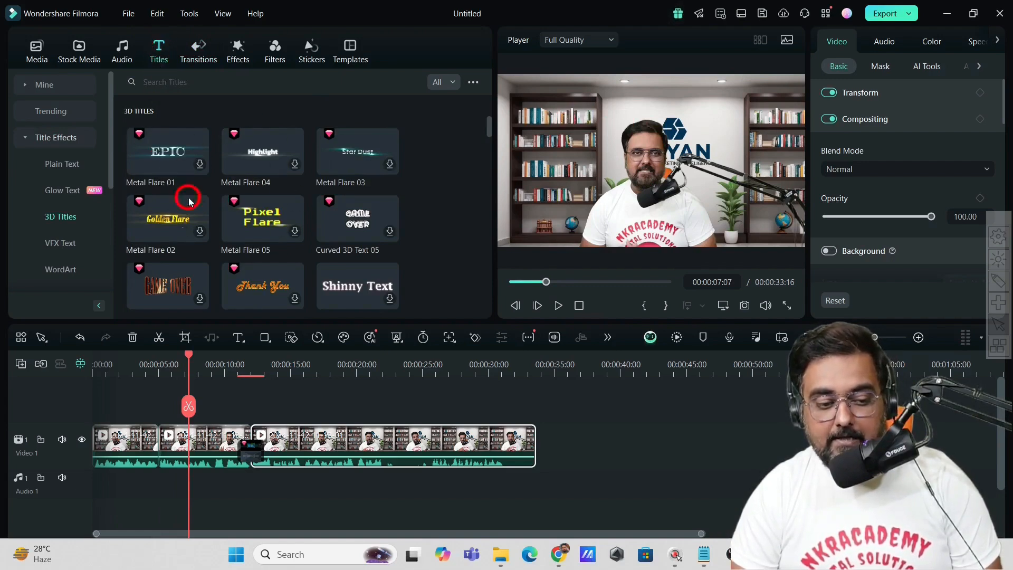
pyautogui.click(68, 245)
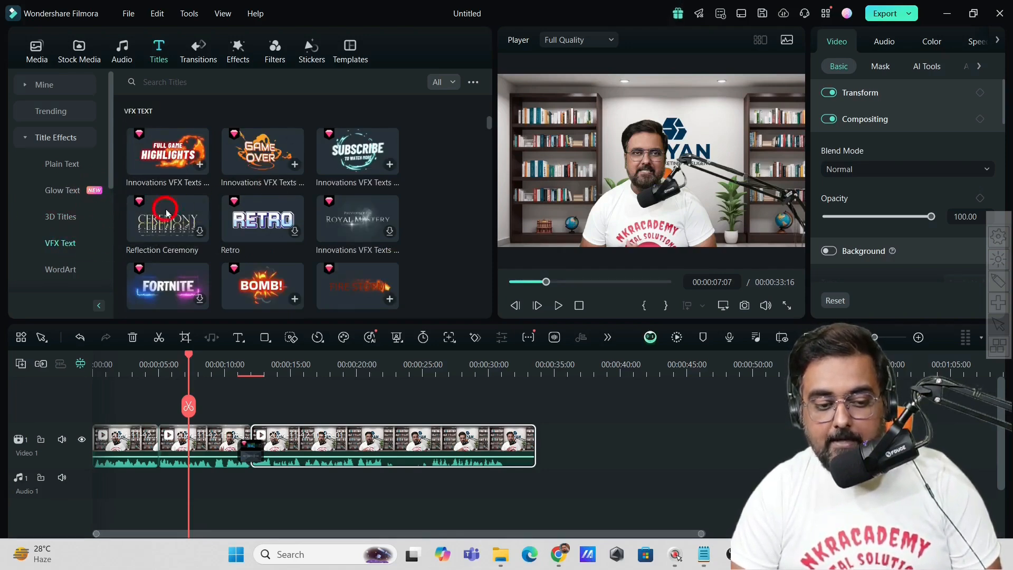
pyautogui.moveTo(159, 163); pyautogui.dragTo(157, 397)
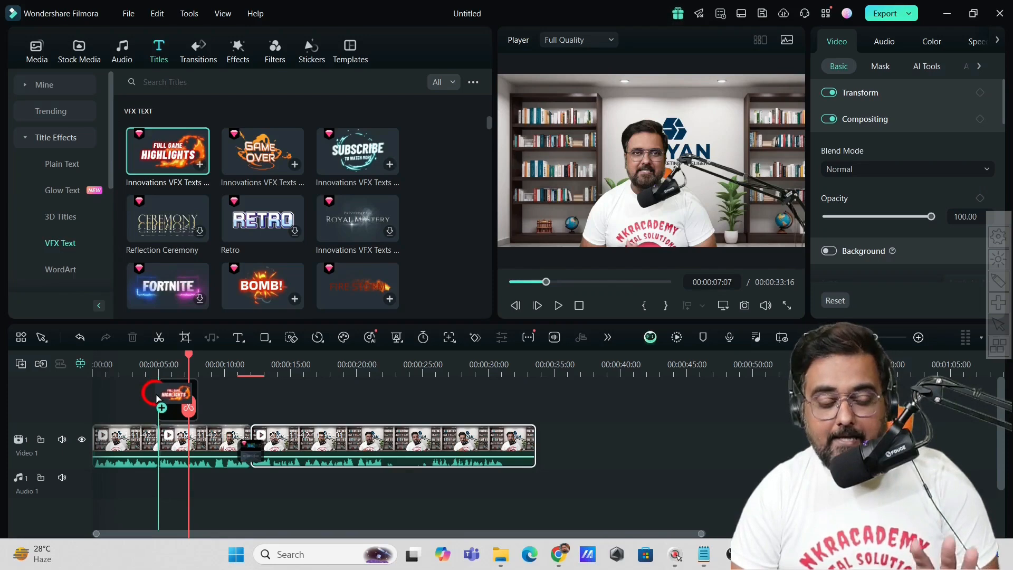
pyautogui.moveTo(158, 397); pyautogui.dragTo(159, 403)
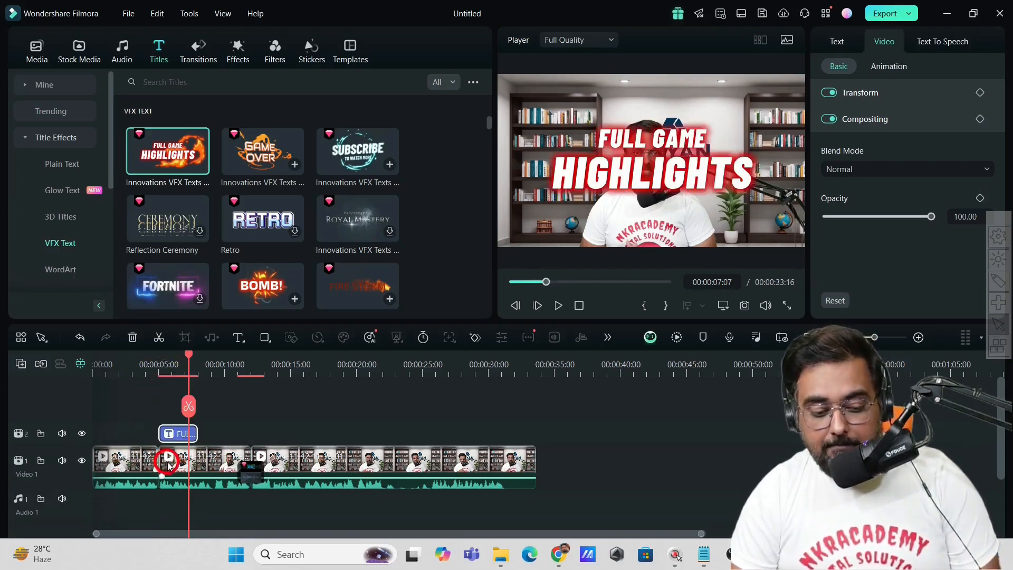
# - Play from 00:00:04:22 through the Full Game Highlights title to preview its animation and length
pyautogui.click(157, 365)
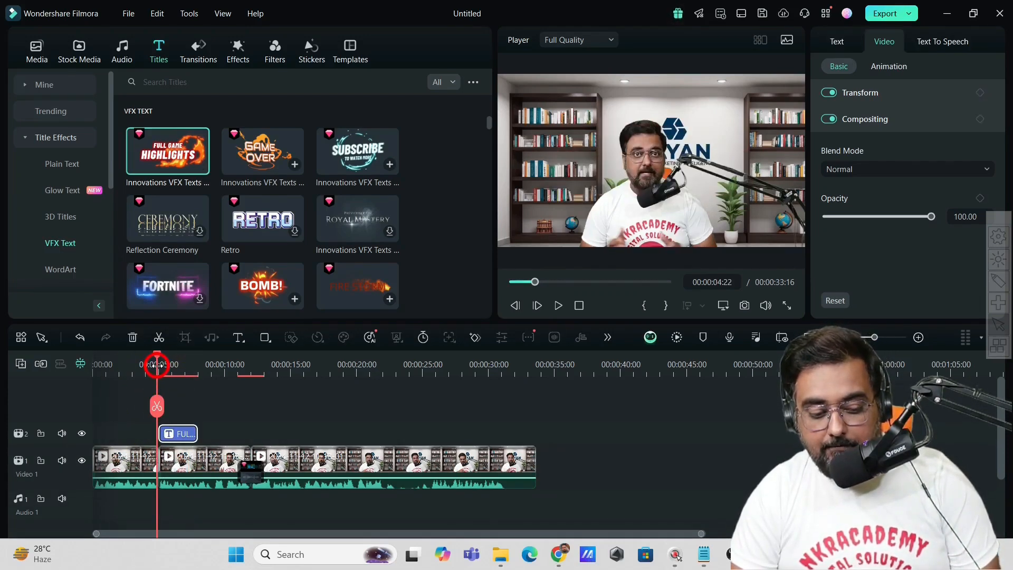
pyautogui.click(178, 433)
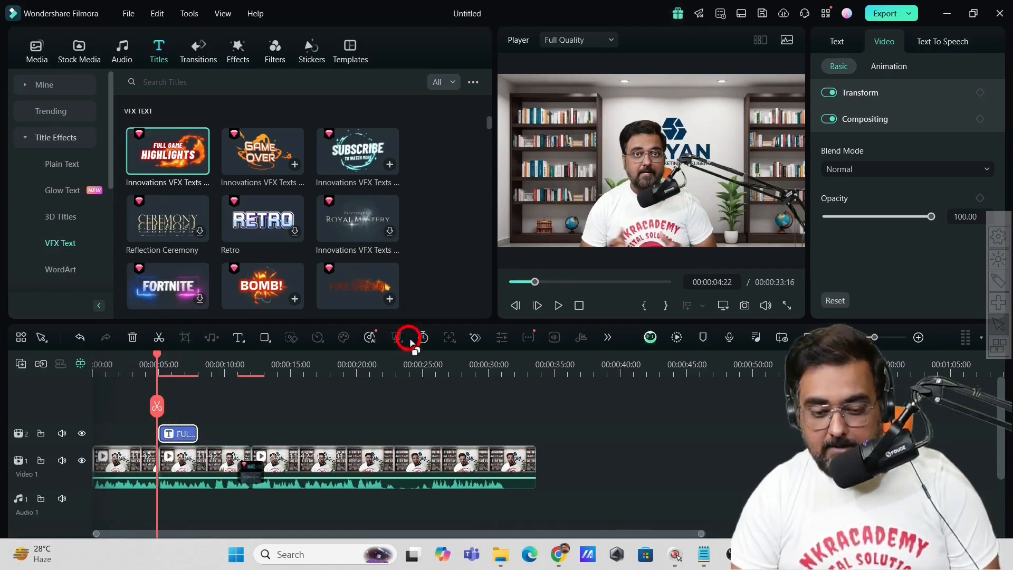
pyautogui.click(557, 306)
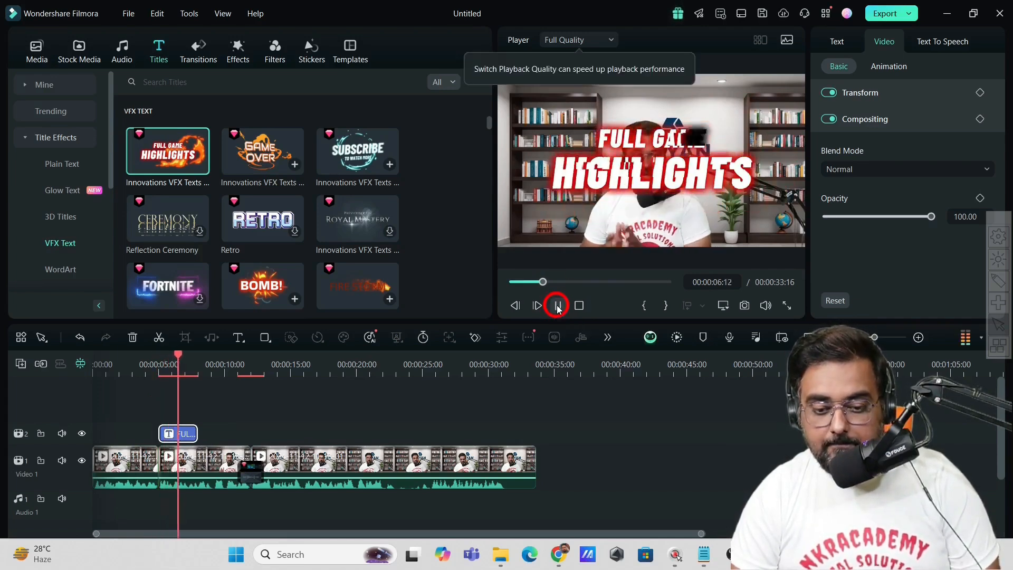
pyautogui.click(558, 306)
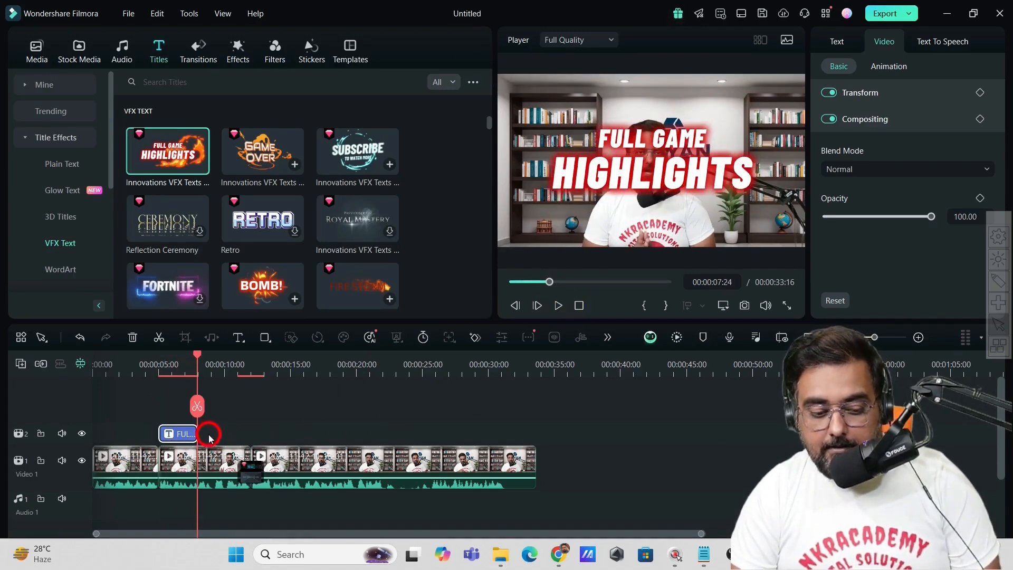
# - Trim the end of the title clip slightly shorter and play it from 00:00:05:17 to check the timing
pyautogui.moveTo(193, 434); pyautogui.dragTo(185, 434)
pyautogui.click(167, 362)
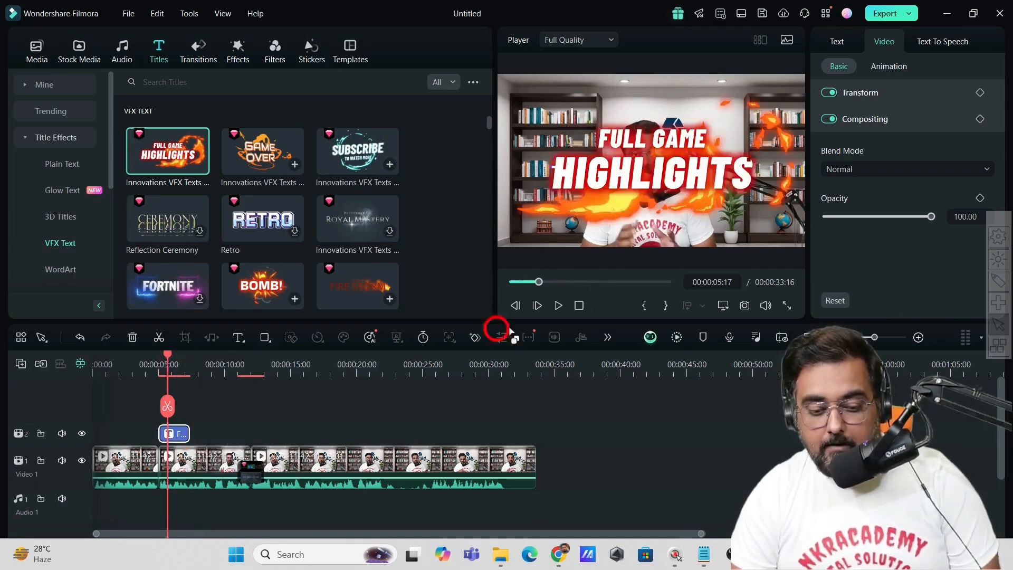
pyautogui.click(556, 305)
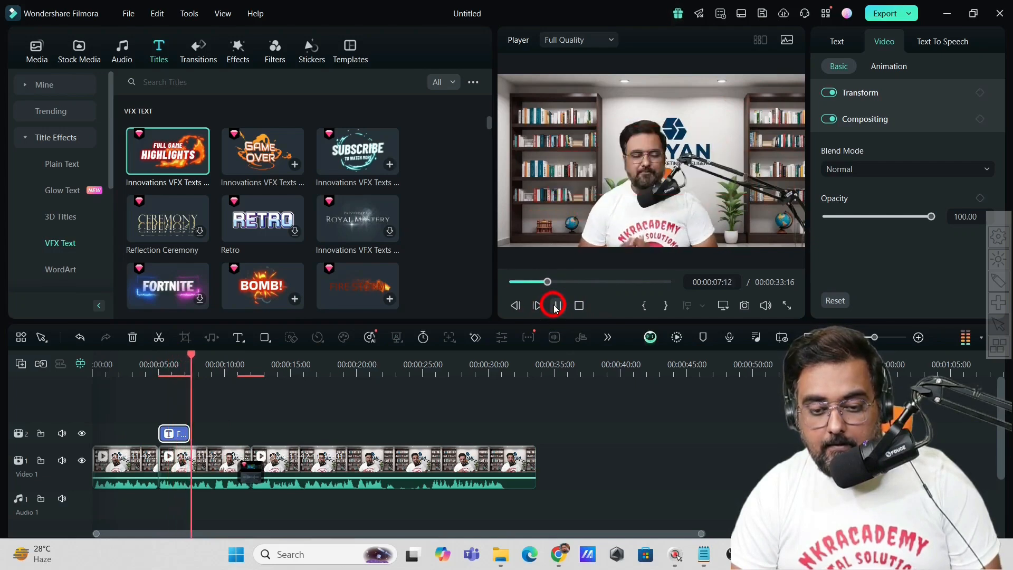
pyautogui.click(556, 305)
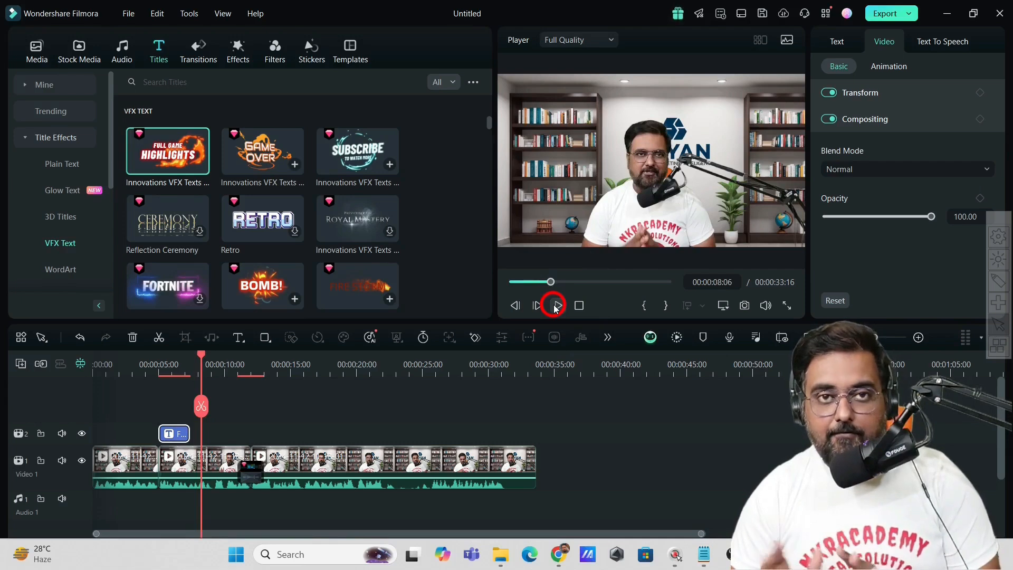
# - Replace the title's upper line with "FILMORA 14" and its lower line with "AI FEATURES"
pyautogui.click(174, 363)
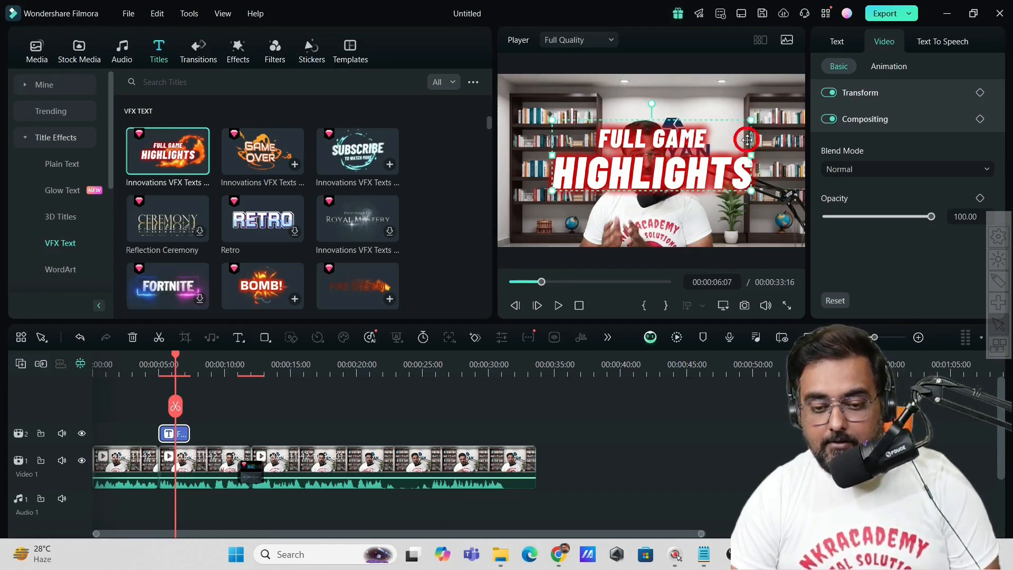
pyautogui.doubleClick(660, 160)
pyautogui.click(702, 142)
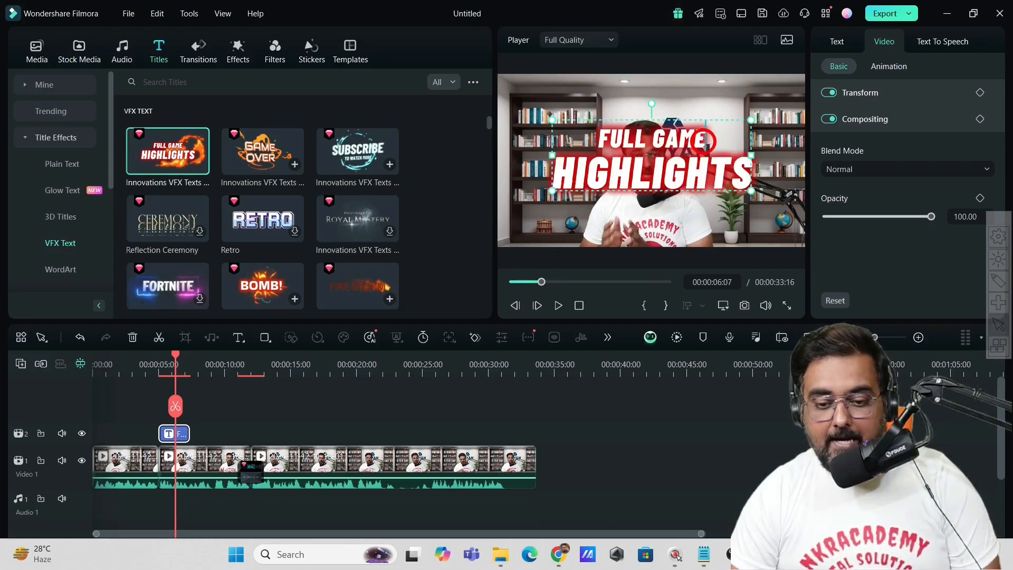
pyautogui.moveTo(704, 141); pyautogui.dragTo(591, 142)
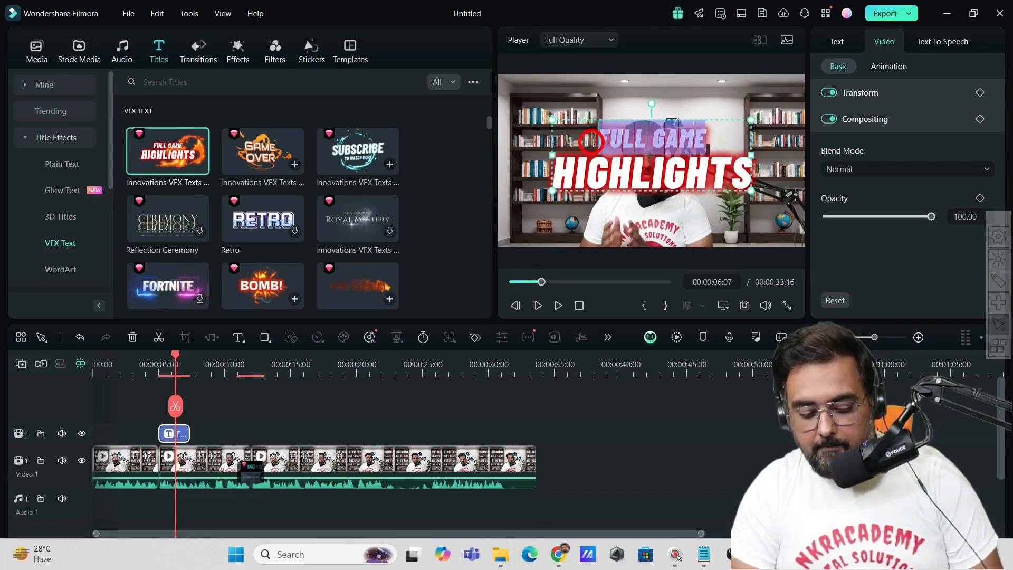
pyautogui.write('FILMORA')
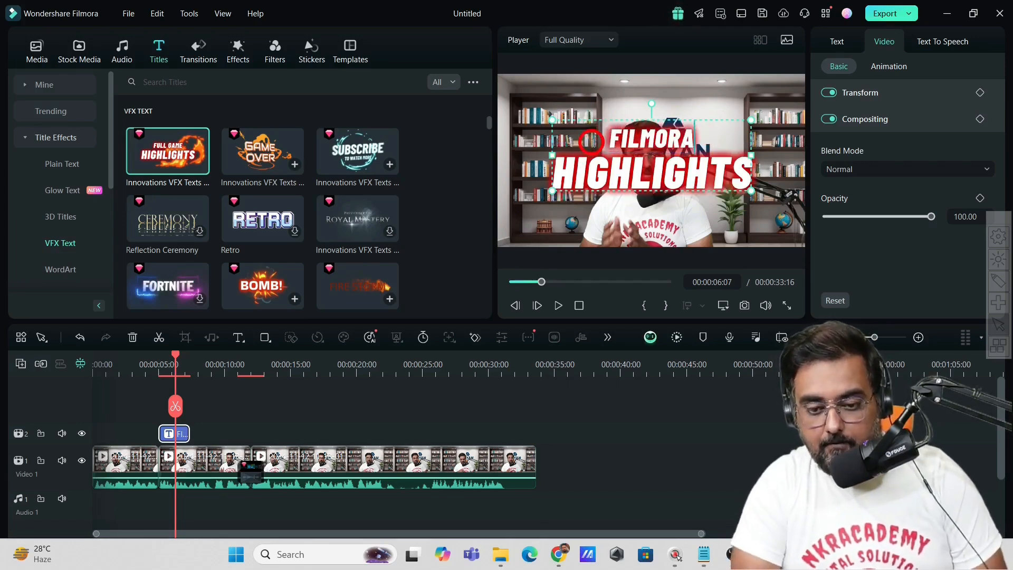
pyautogui.write(' 14')
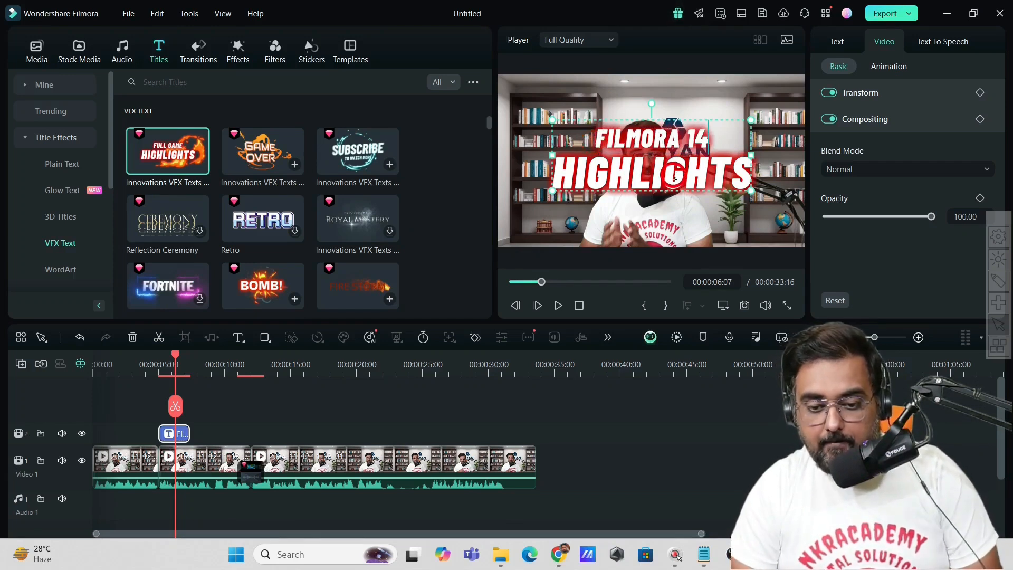
pyautogui.moveTo(741, 168); pyautogui.dragTo(559, 173)
pyautogui.write('AI FEATURES')
pyautogui.click(769, 101)
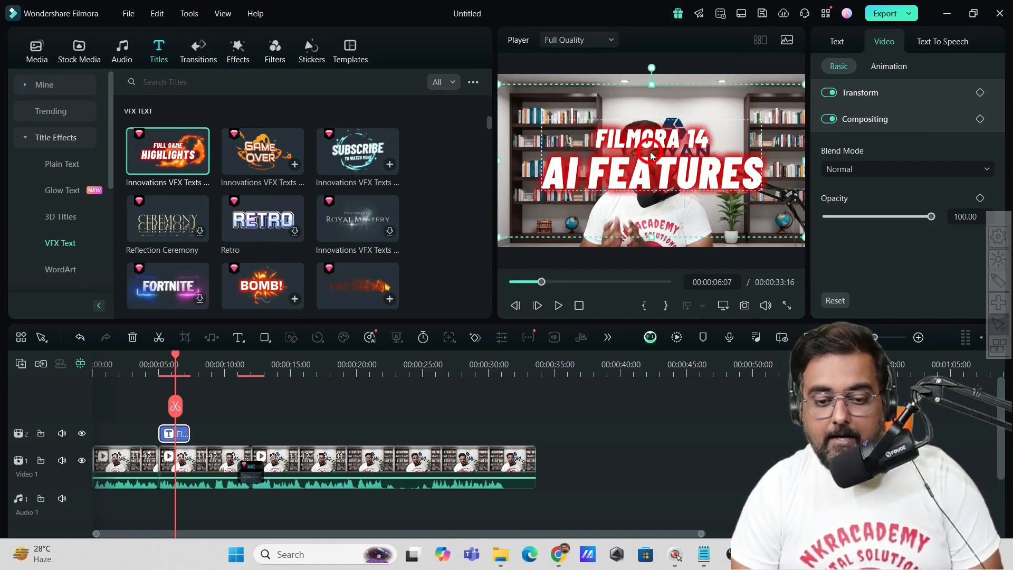
# - Scale the title text down and place it in the lower-left corner of the video frame
pyautogui.click(687, 138)
pyautogui.click(759, 193)
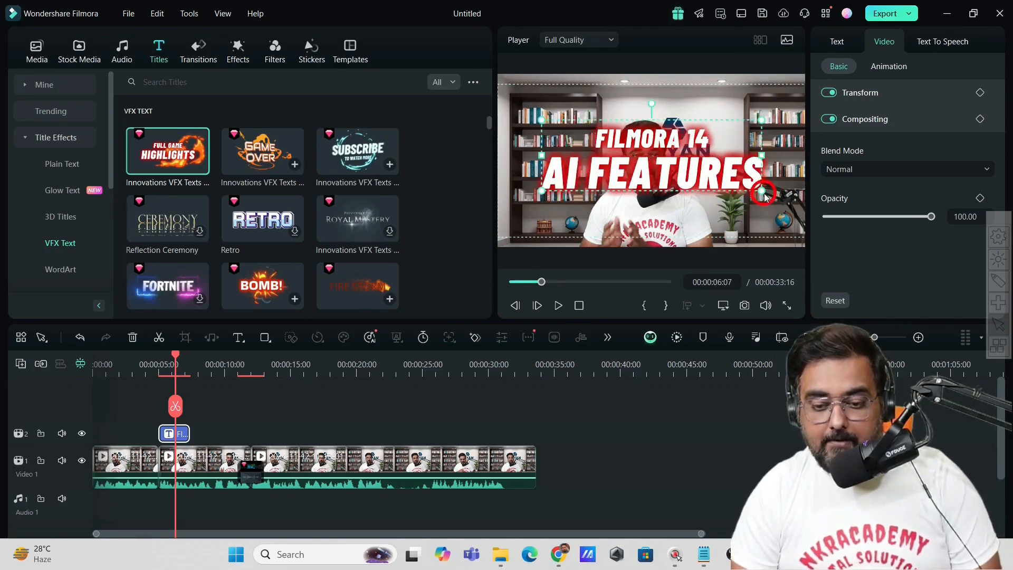
pyautogui.moveTo(764, 193); pyautogui.dragTo(634, 222)
pyautogui.click(689, 121)
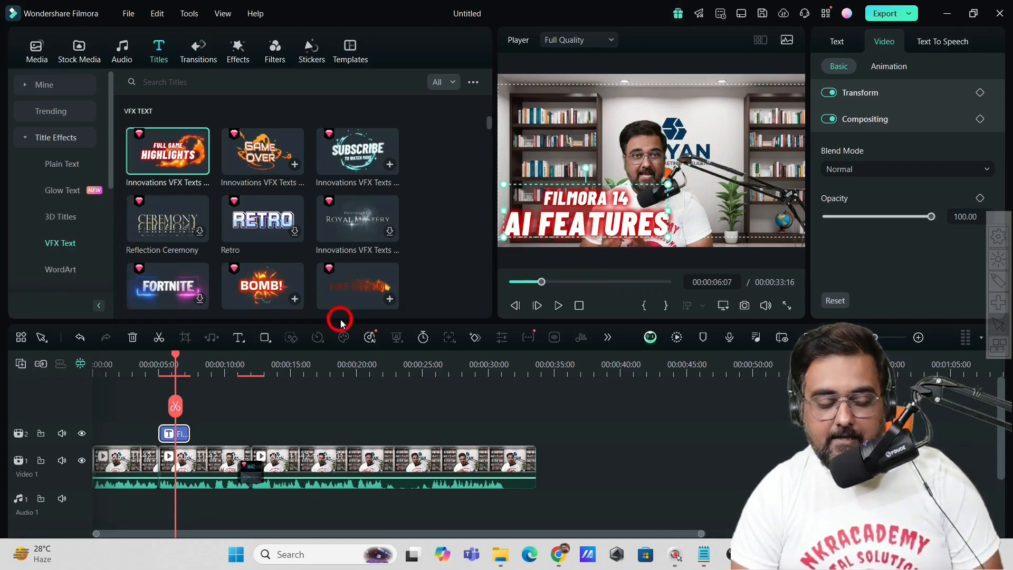
# - Play the title from its start to check the resized text against the flame effect
pyautogui.moveTo(176, 362); pyautogui.dragTo(153, 363)
pyautogui.click(558, 305)
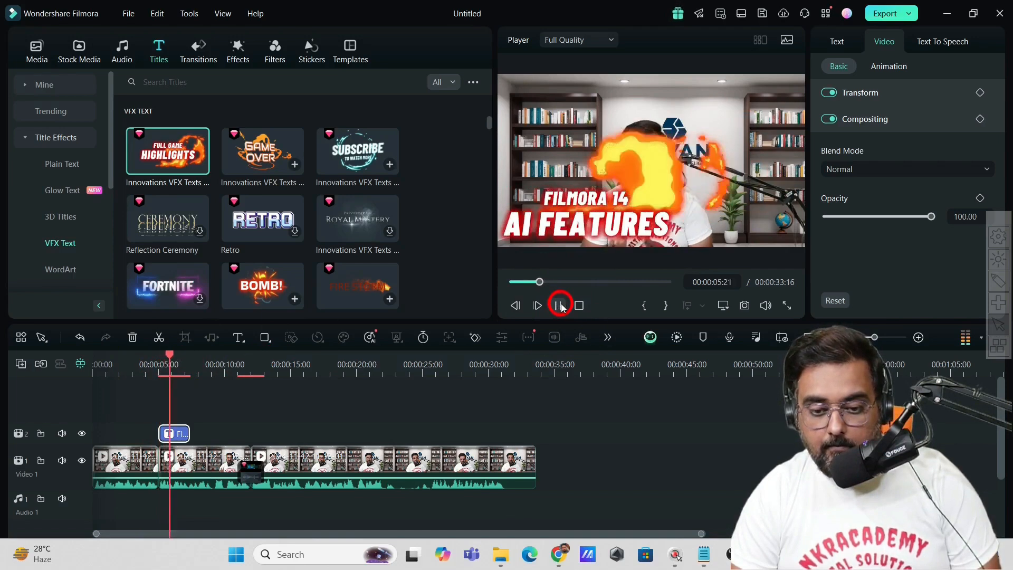
pyautogui.click(558, 305)
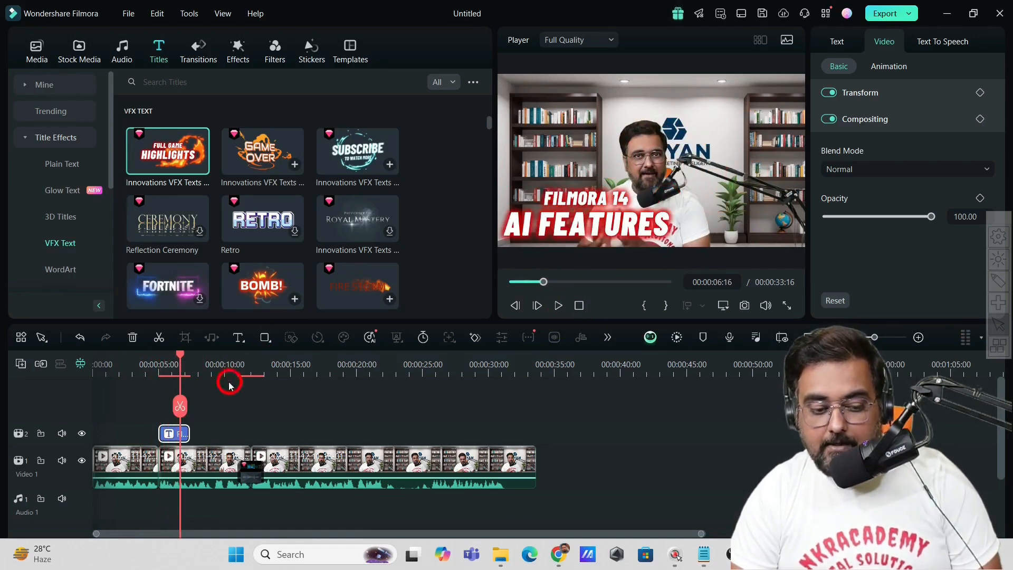
# - At 00:00:05:17, shrink the title's flame effect and position it around the FILMORA 14 AI FEATURES text
pyautogui.click(167, 358)
pyautogui.moveTo(704, 157); pyautogui.dragTo(679, 160)
pyautogui.moveTo(782, 100); pyautogui.dragTo(711, 174)
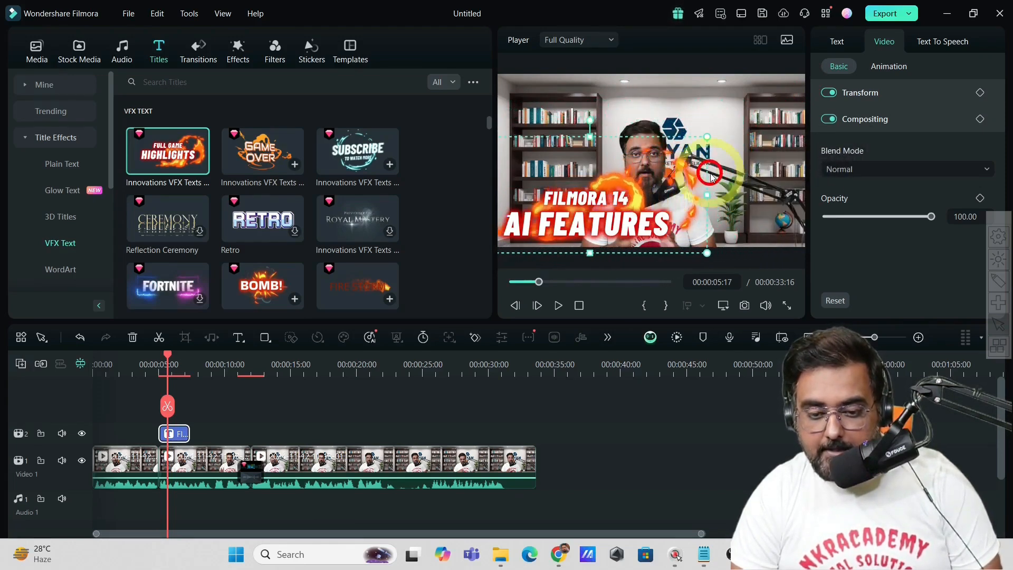
pyautogui.moveTo(614, 171); pyautogui.dragTo(639, 178)
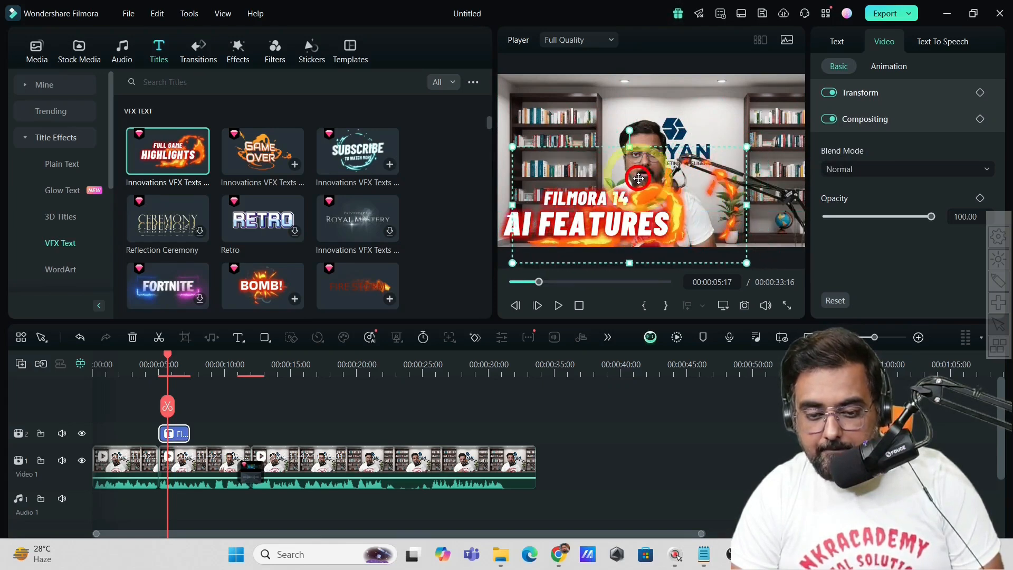
# - Play back from just before the title to about 00:00:08:08 to check the repositioned flame effect
pyautogui.click(152, 364)
pyautogui.click(558, 305)
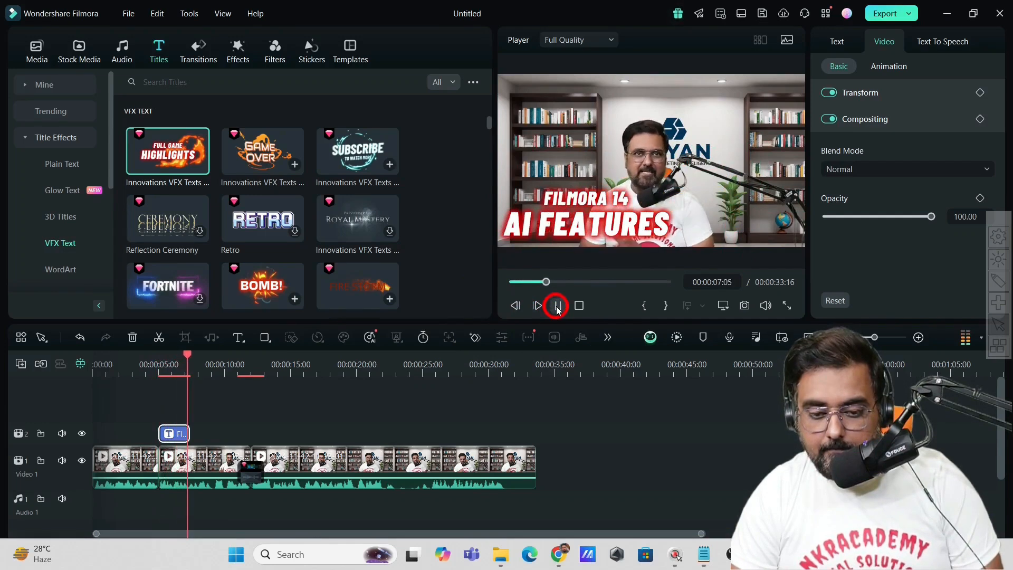
pyautogui.click(557, 306)
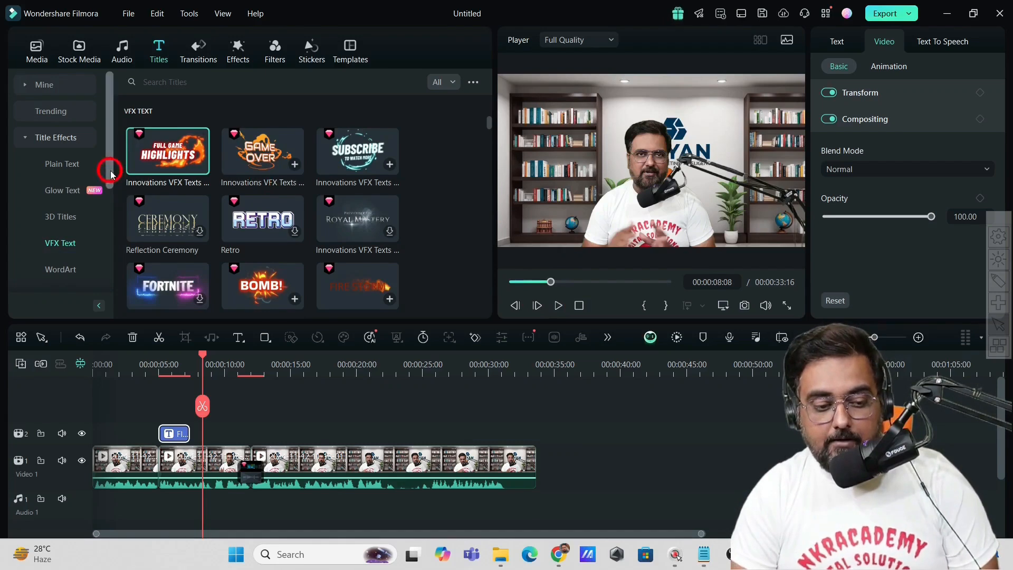
# - Browse the Lower Thirds and End Credits collections among the title templates
pyautogui.moveTo(112, 169); pyautogui.dragTo(113, 239)
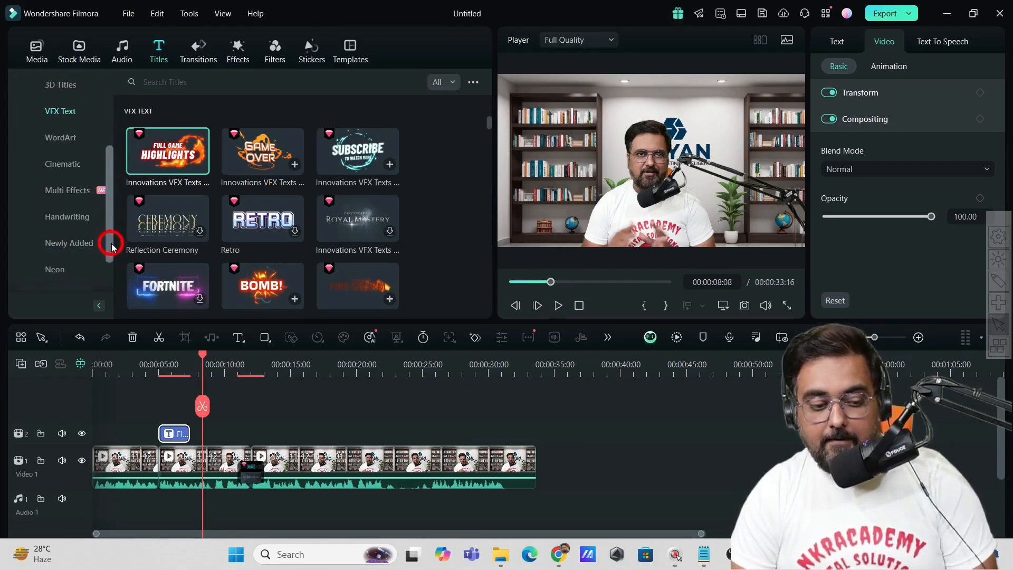
pyautogui.scroll(-2, 102, 242)
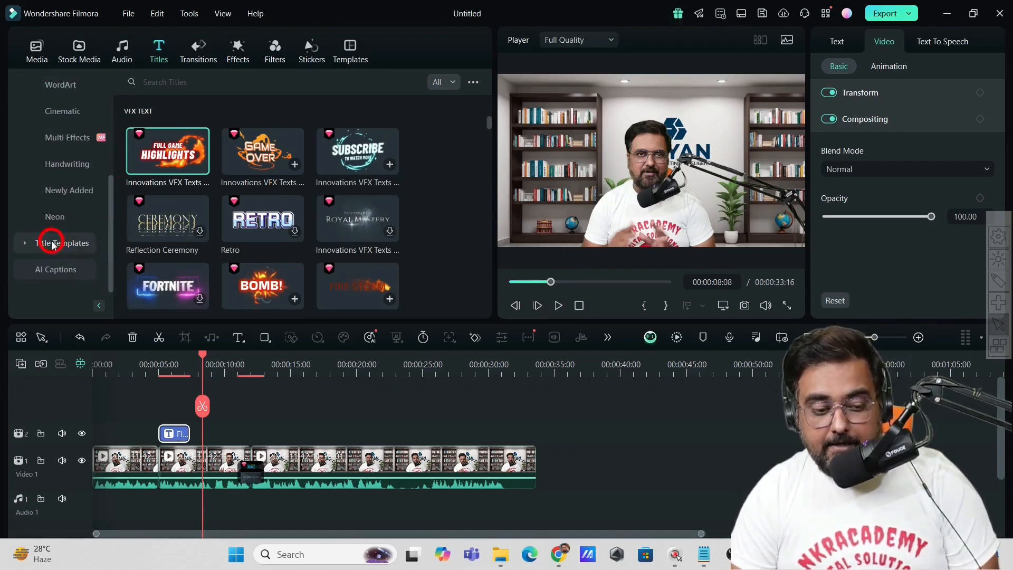
pyautogui.click(33, 243)
pyautogui.click(76, 193)
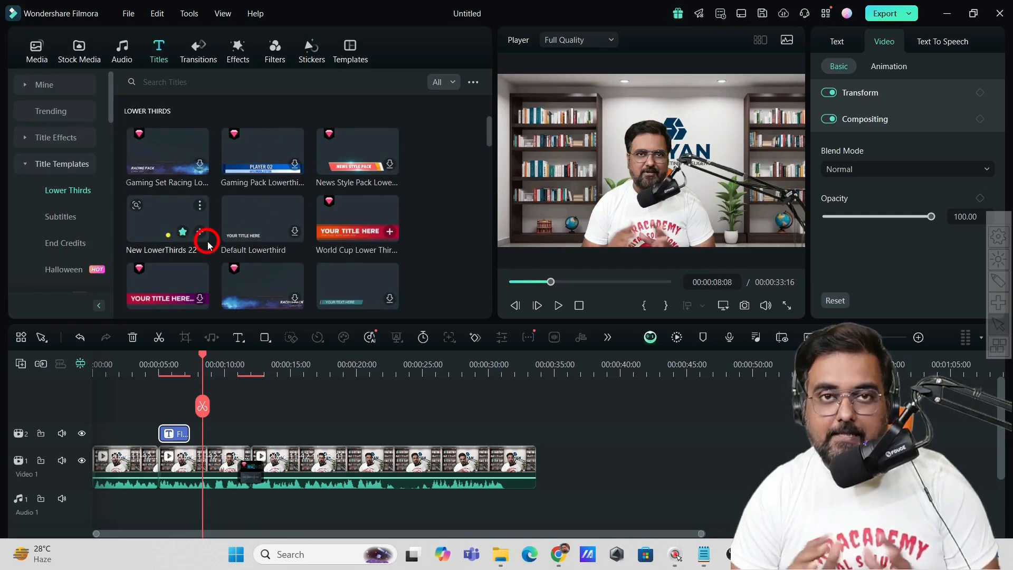
pyautogui.click(66, 244)
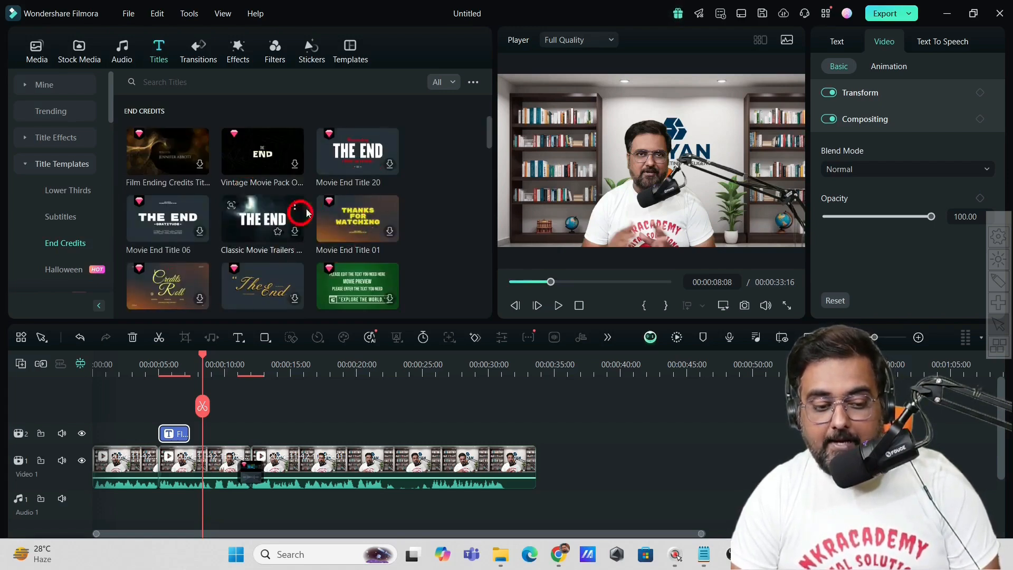
# - Search the sticker library for "free"
pyautogui.click(311, 52)
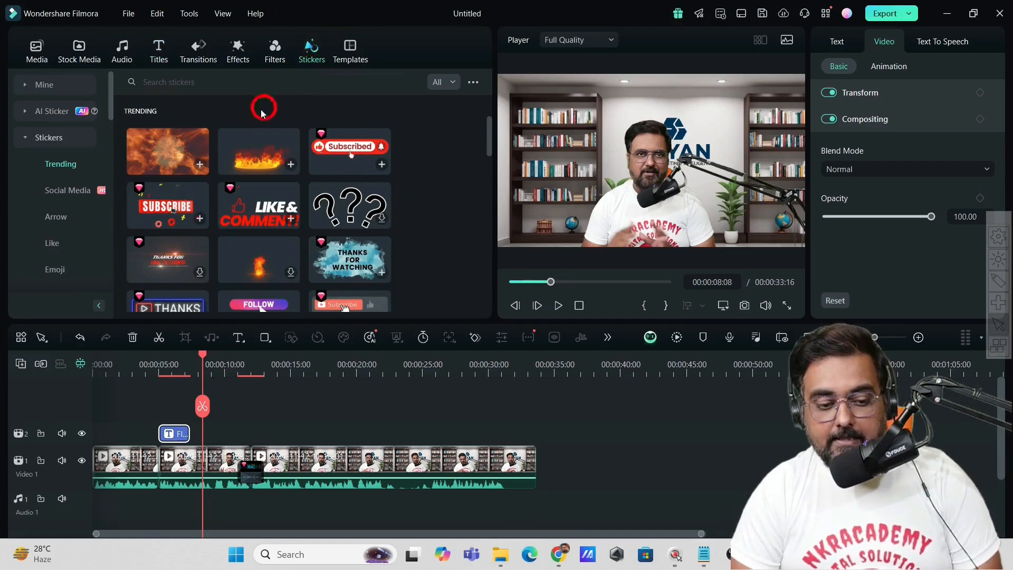
pyautogui.click(198, 83)
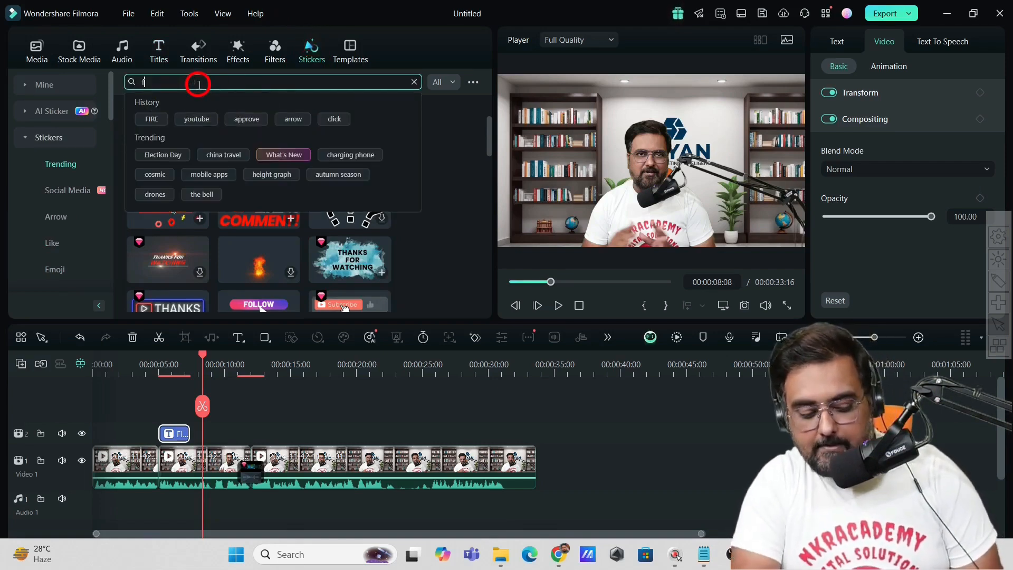
pyautogui.press('Return')
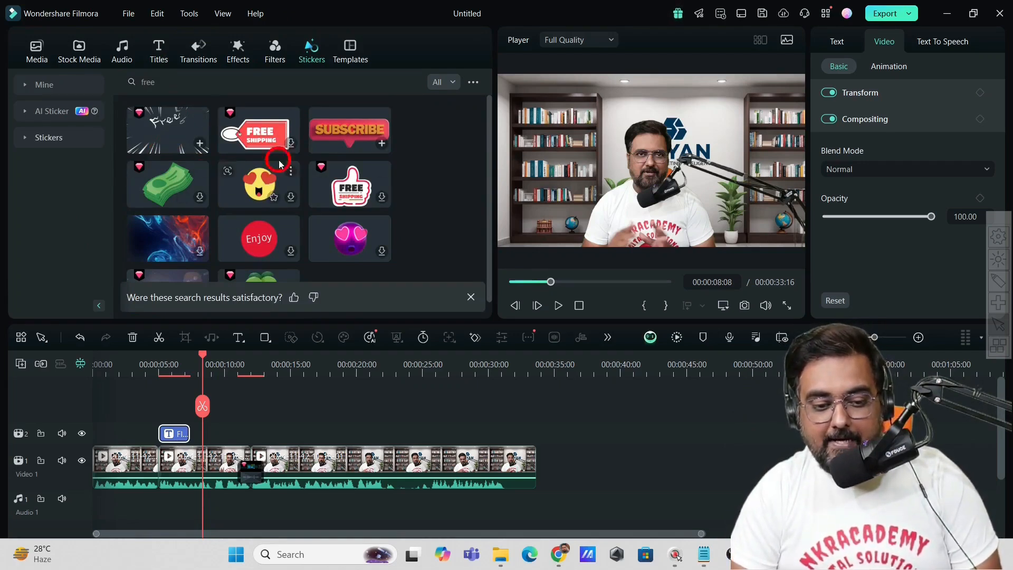
# - Search the stickers for "sale" and place the Lowest Prices Ever sticker on a track above the title, starting right after it
pyautogui.click(171, 82)
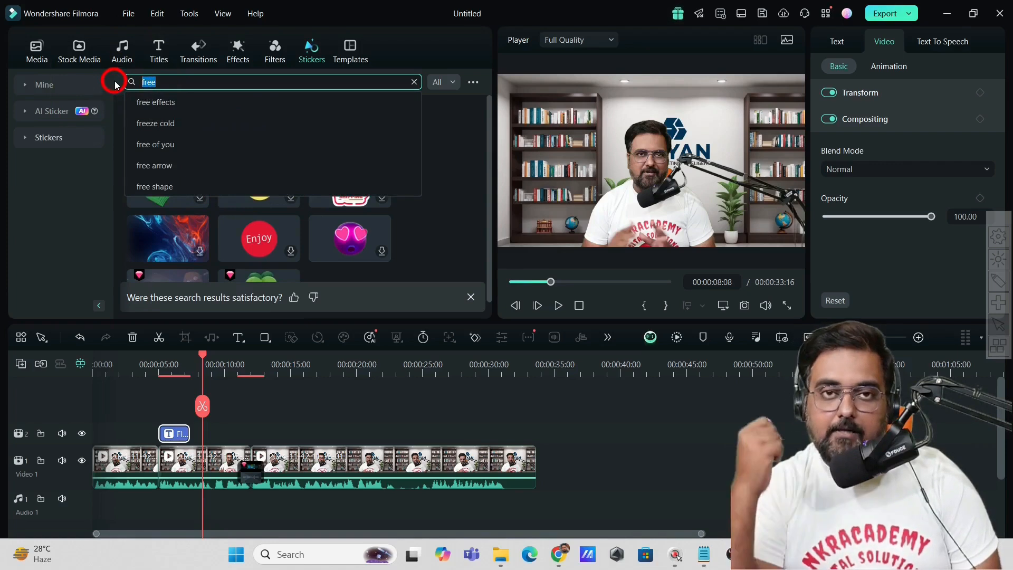
pyautogui.write('sale')
pyautogui.press('Return')
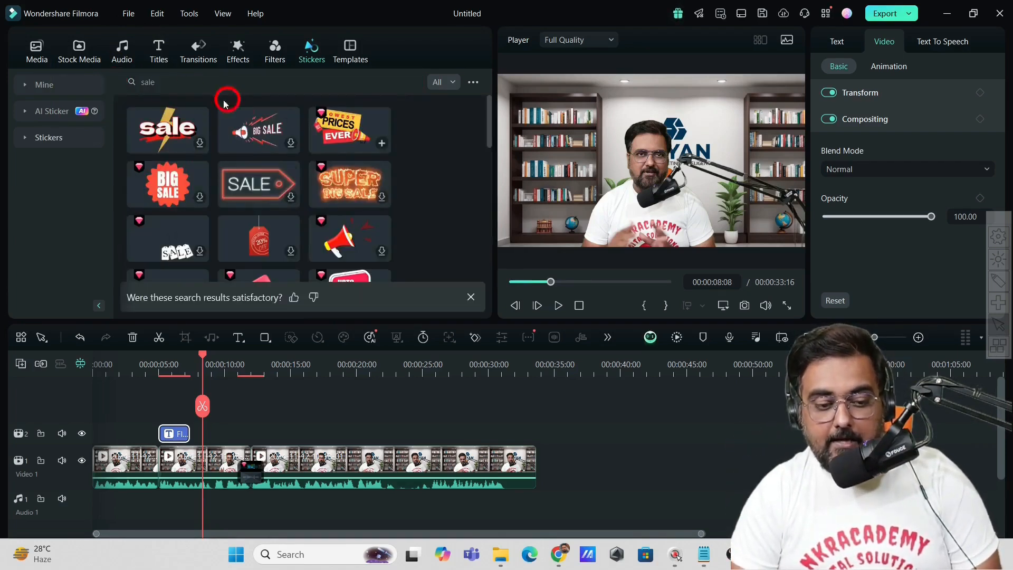
pyautogui.moveTo(349, 132); pyautogui.dragTo(209, 422)
# - Play back from before the sticker to about 00:00:09:05 to check how it appears
pyautogui.click(181, 363)
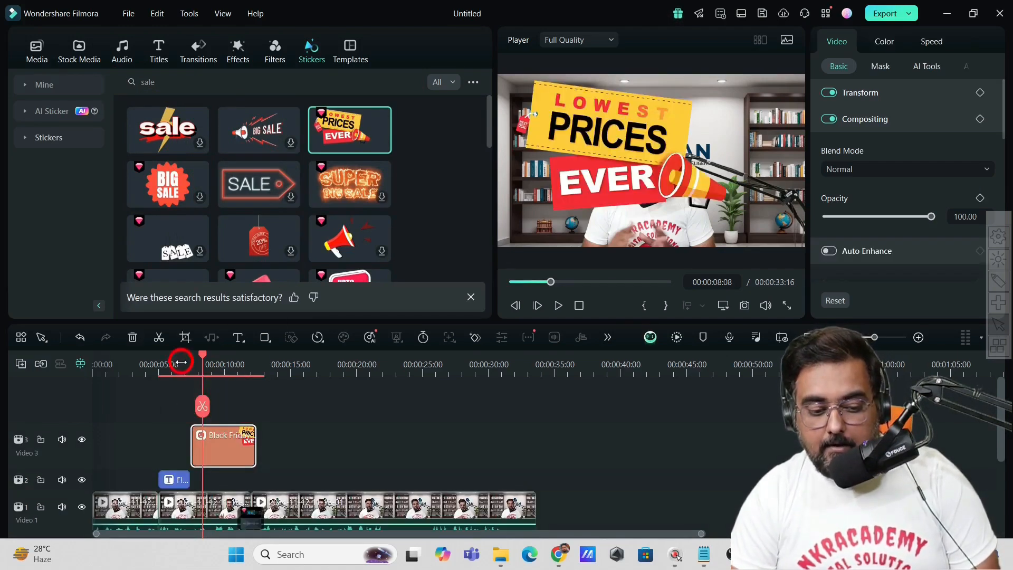
pyautogui.click(558, 305)
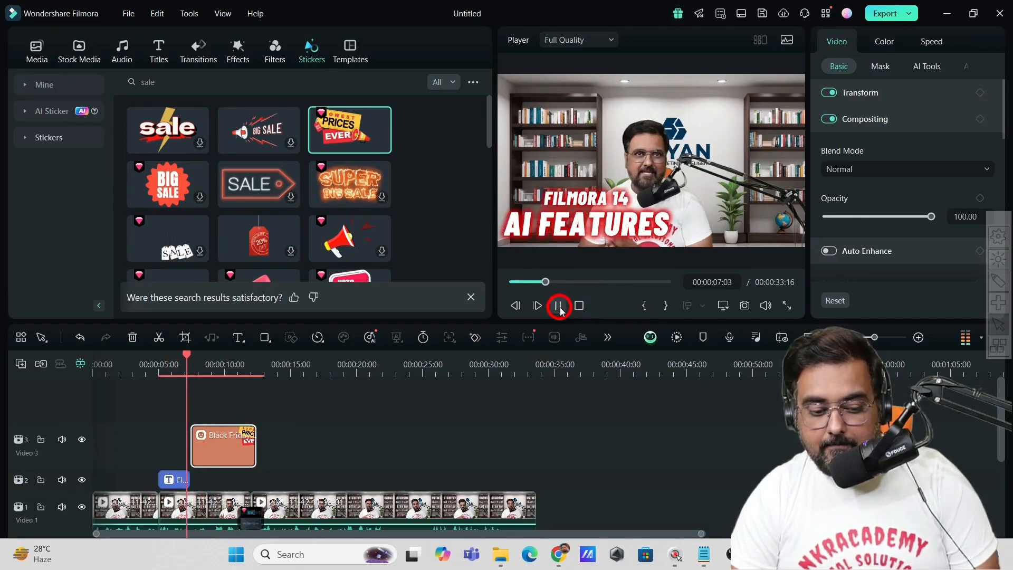
pyautogui.click(558, 306)
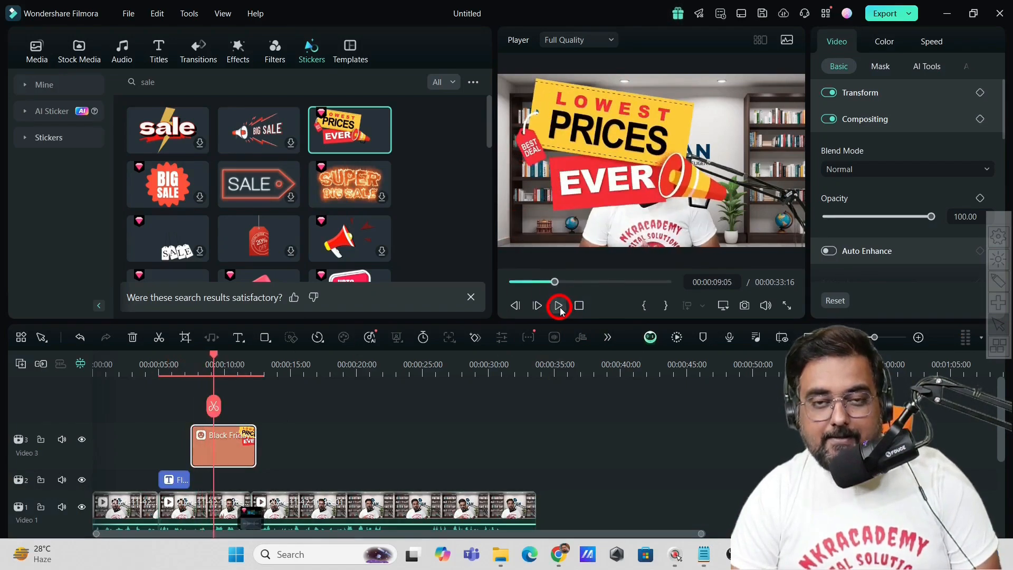
# - Shrink the Lowest Prices Ever sticker to about half size and place it beside the speaker's head on the left of the frame
pyautogui.click(671, 149)
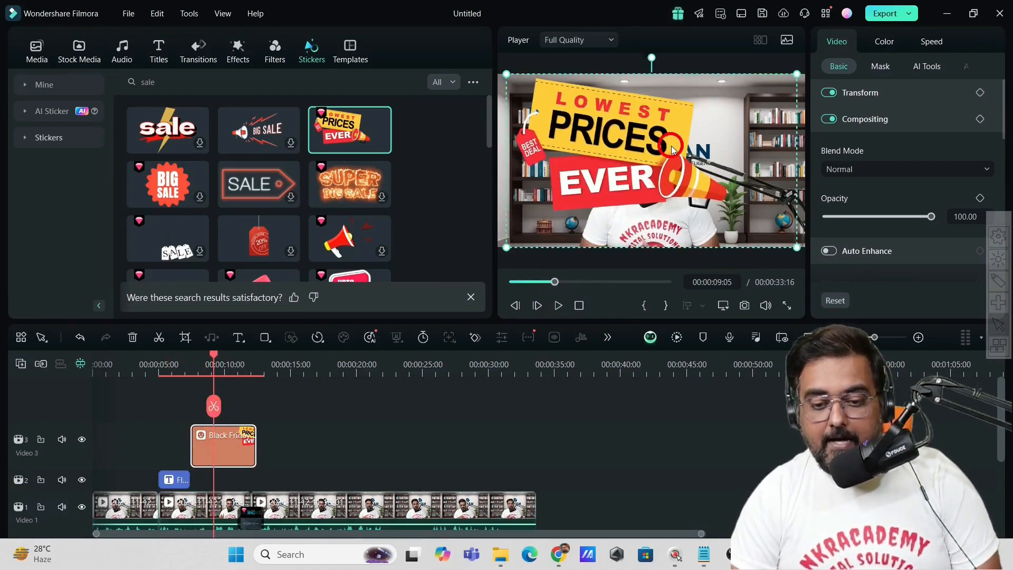
pyautogui.moveTo(797, 74); pyautogui.dragTo(665, 196)
pyautogui.moveTo(578, 203); pyautogui.dragTo(567, 152)
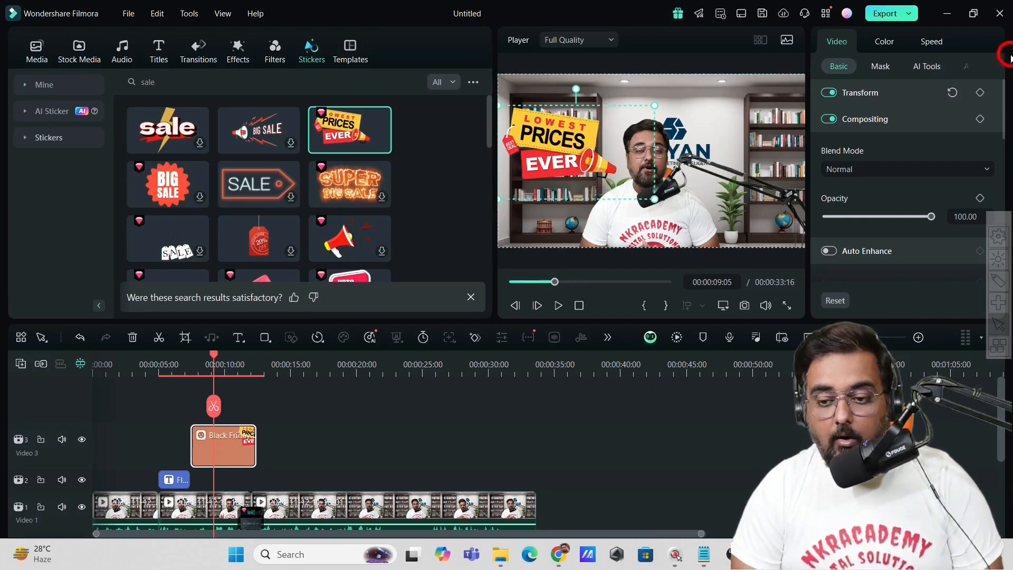
# - Apply the Slide Up preset animation to the sticker and play it back from 00:00:06:07
pyautogui.click(963, 68)
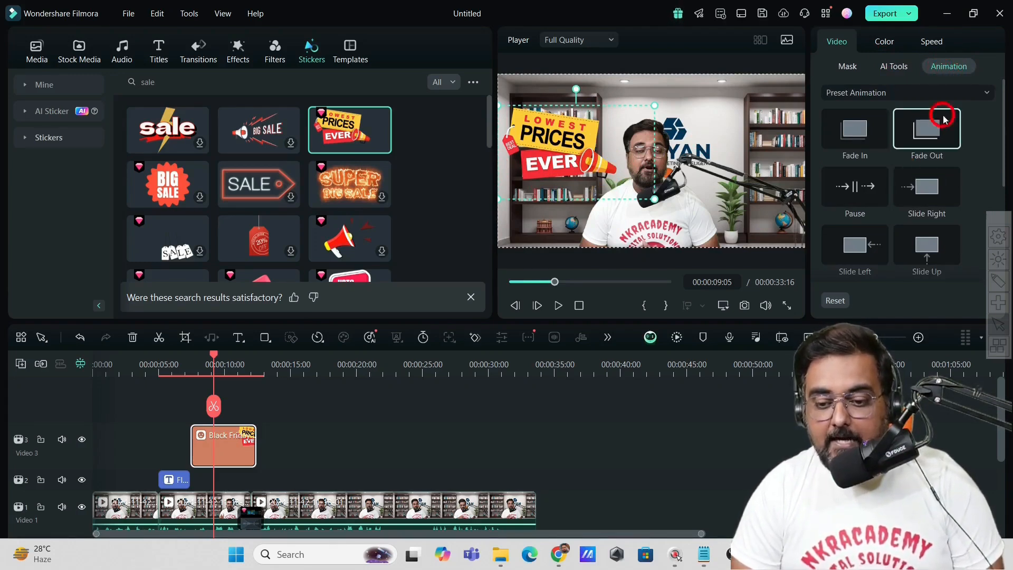
pyautogui.doubleClick(911, 247)
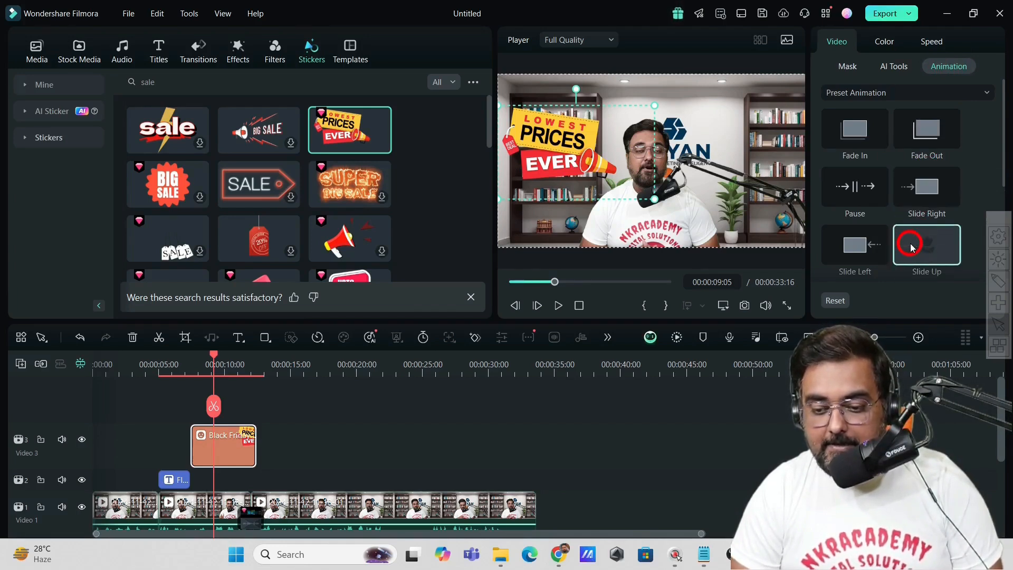
pyautogui.click(175, 364)
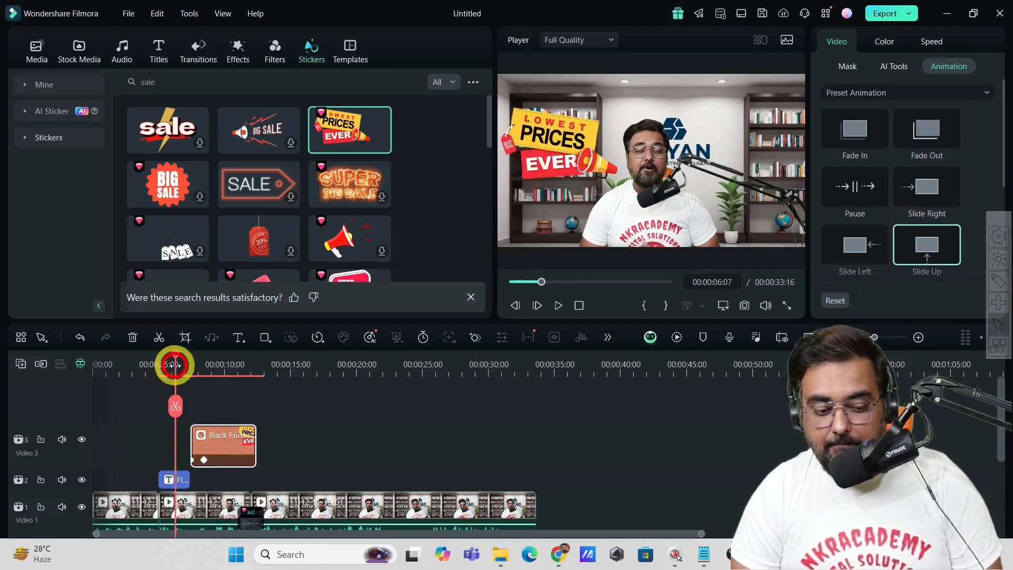
pyautogui.click(558, 305)
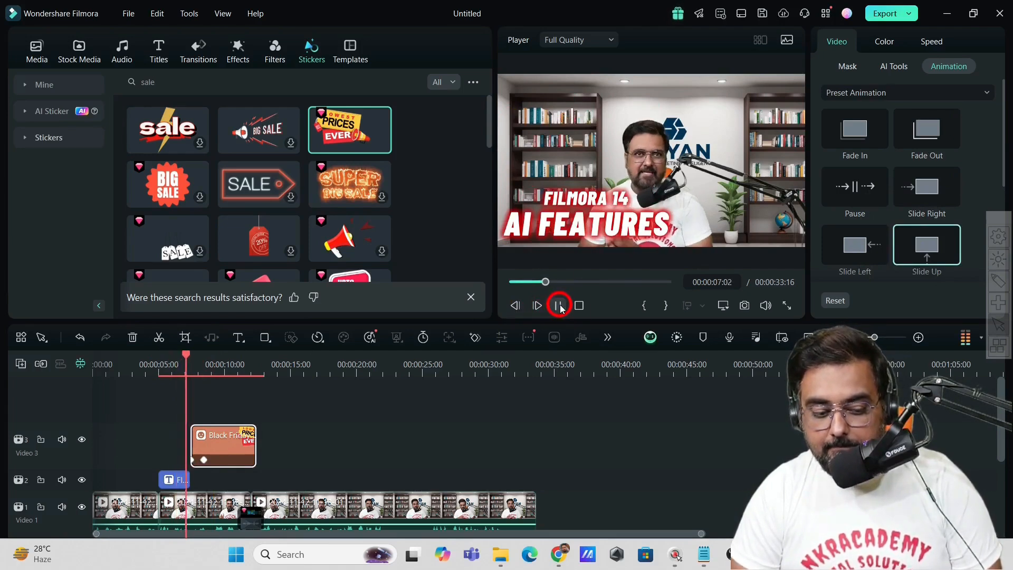
pyautogui.click(559, 305)
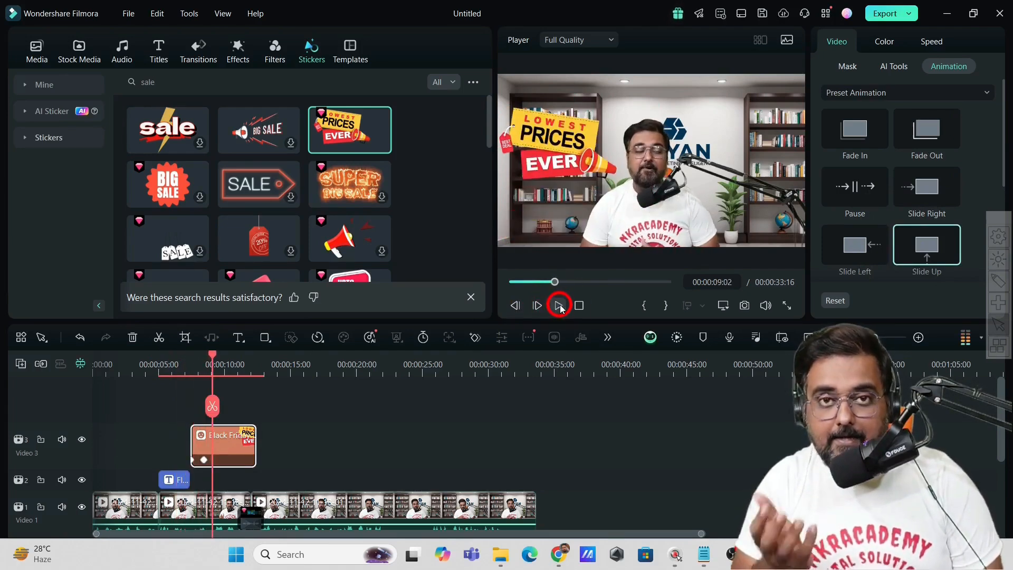
# - Move the sticker animation's end keyframe to 00:00:08:01 and play back the faster entrance
pyautogui.click(204, 460)
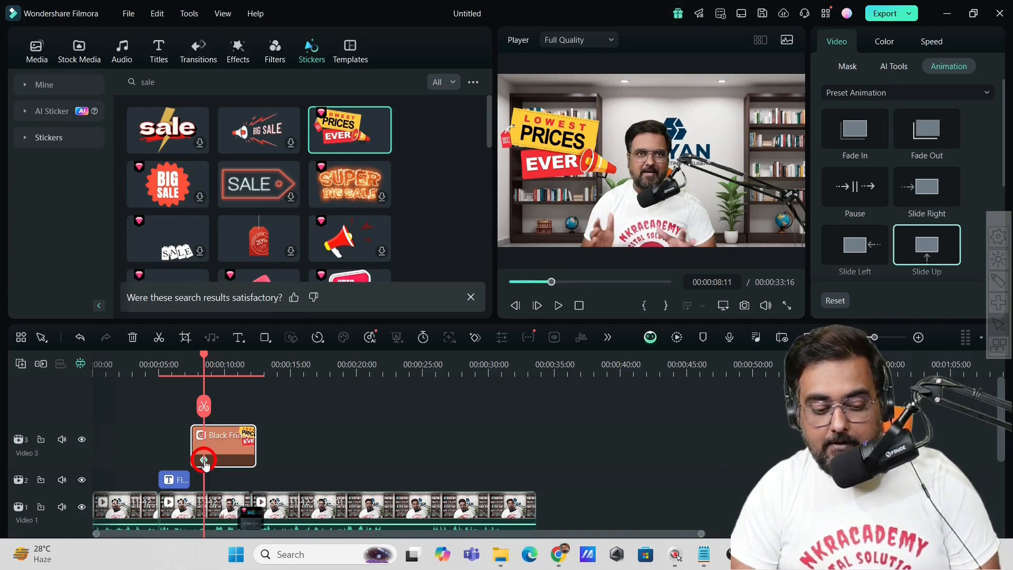
pyautogui.click(198, 459)
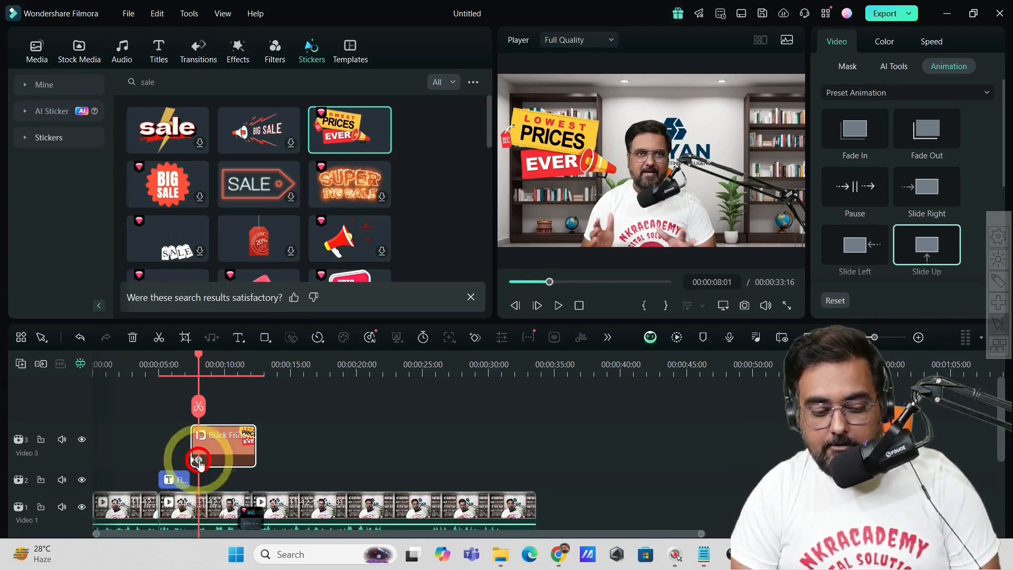
pyautogui.moveTo(196, 369); pyautogui.dragTo(189, 369)
pyautogui.click(558, 305)
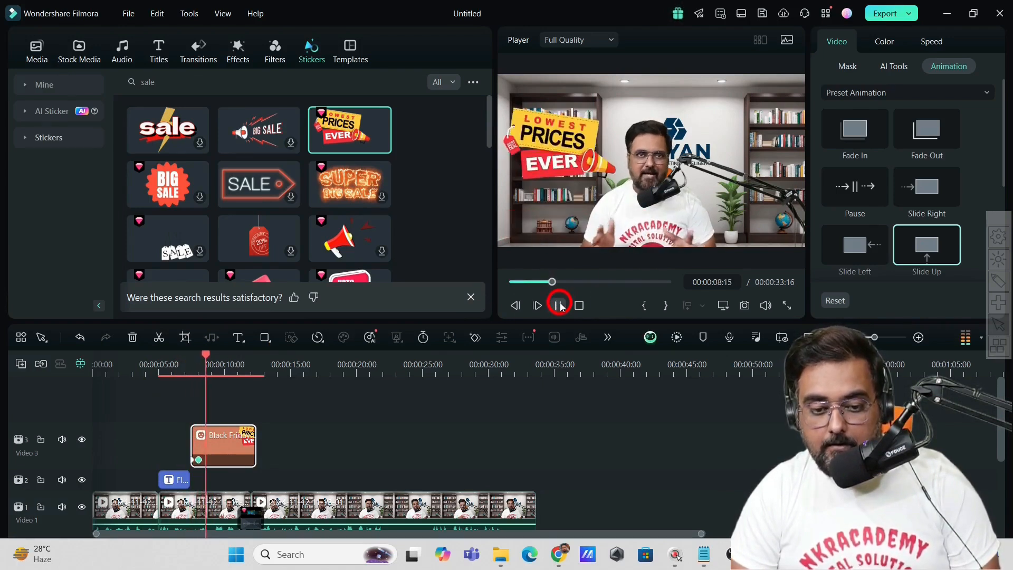
pyautogui.click(559, 305)
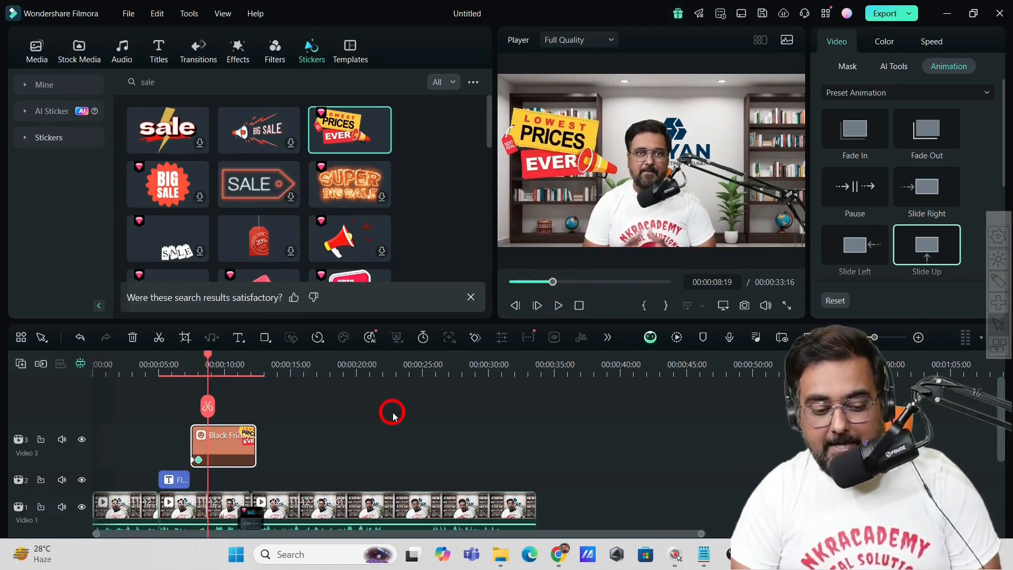
# - Move the sticker animation's end keyframe to 00:00:09:23 and play back the slower entrance
pyautogui.click(199, 462)
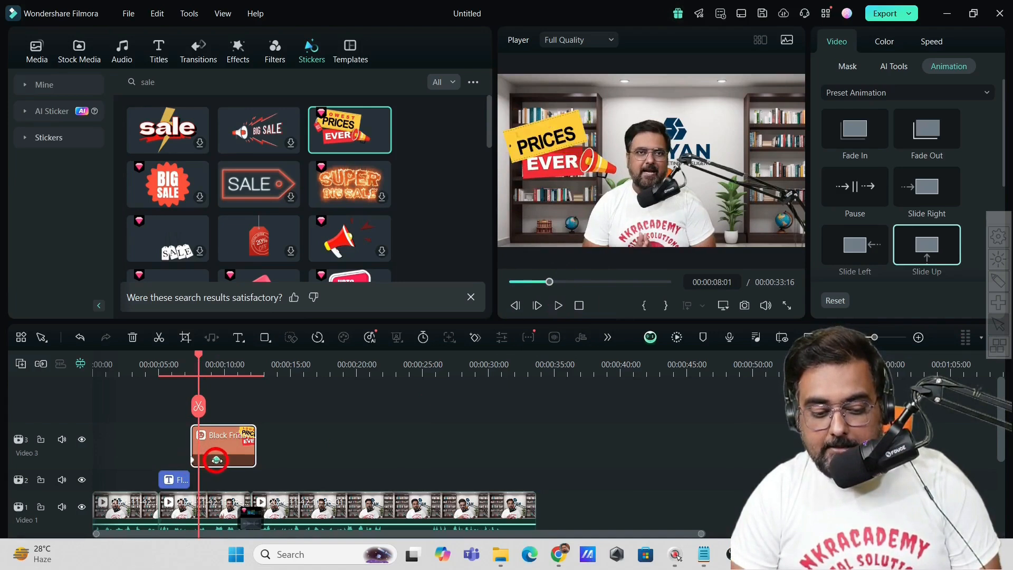
pyautogui.click(223, 460)
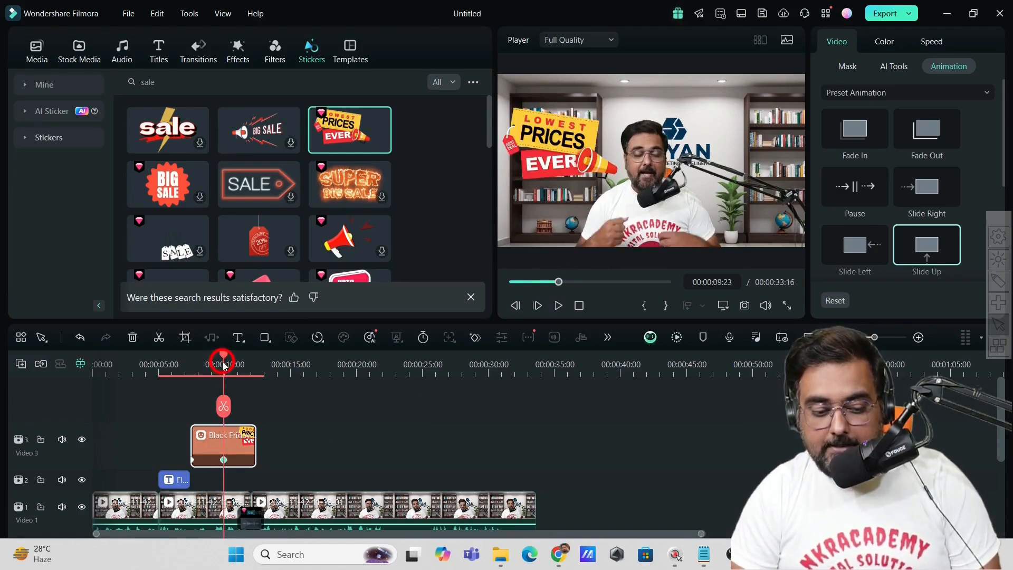
pyautogui.moveTo(223, 364); pyautogui.dragTo(182, 363)
pyautogui.click(557, 306)
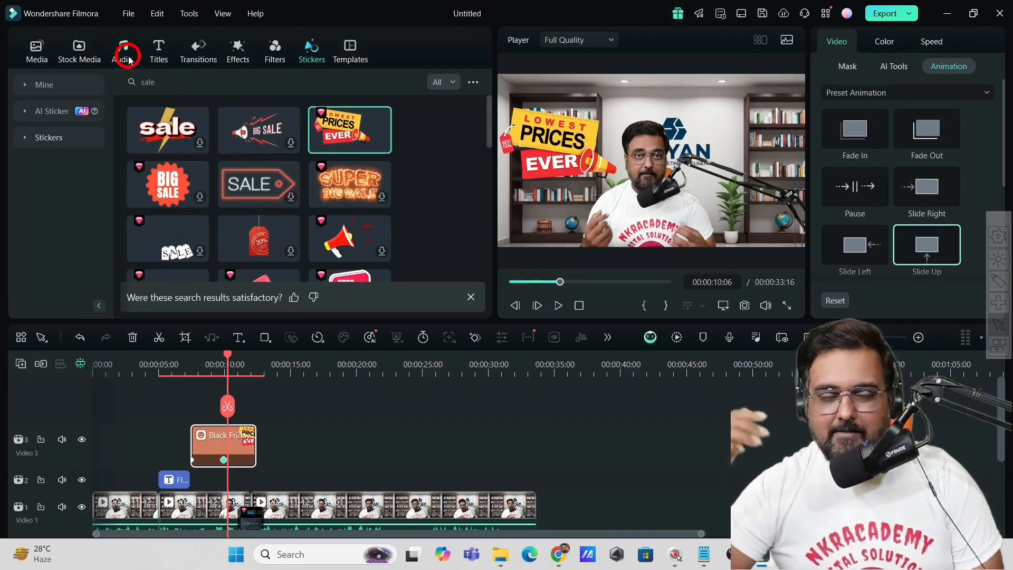
# - Preview the Camera Flash 01 - AISFX sound effect and place it on the Audio 1 track at the title's start
pyautogui.click(168, 364)
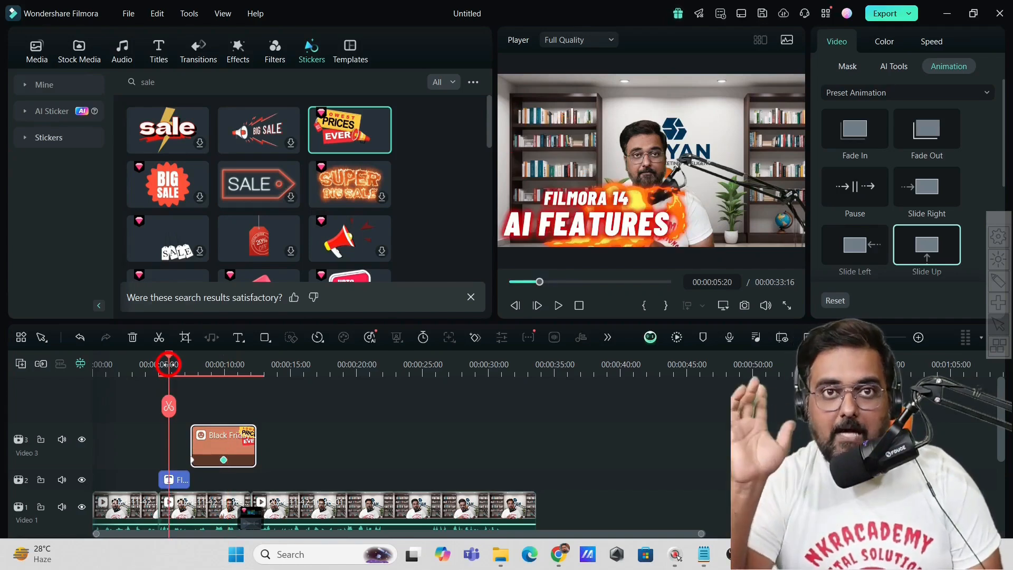
pyautogui.click(125, 50)
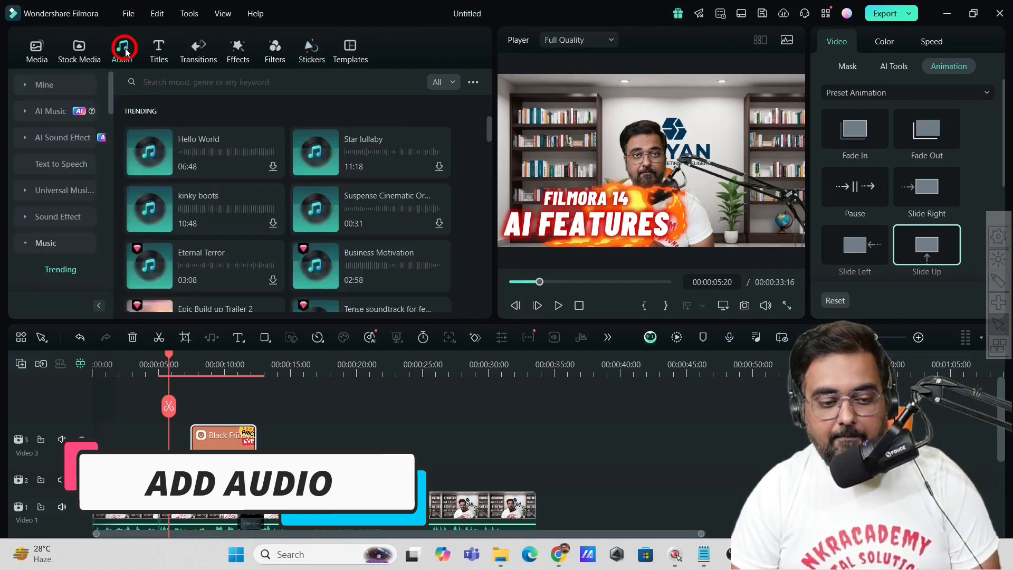
pyautogui.click(50, 217)
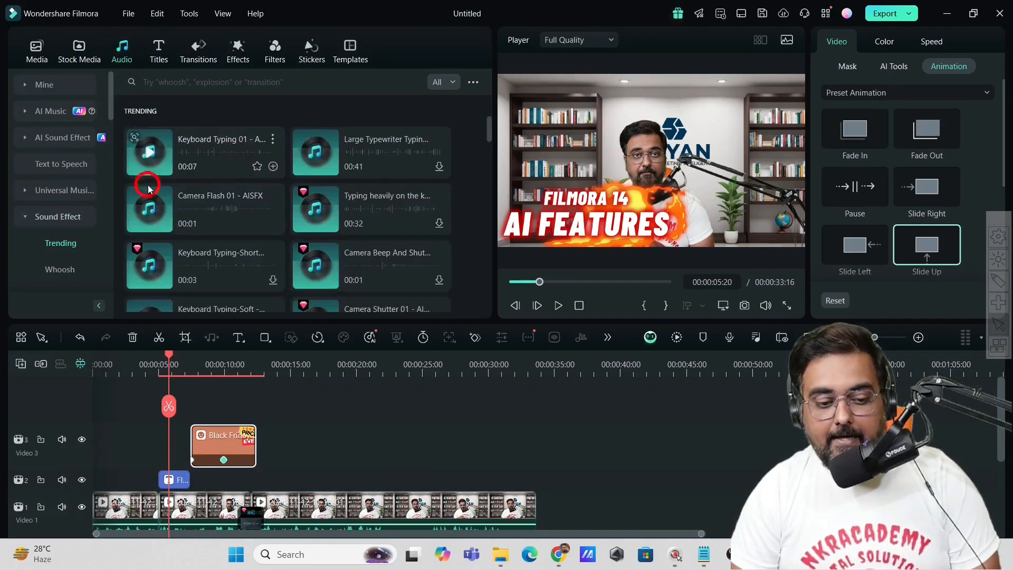
pyautogui.click(151, 208)
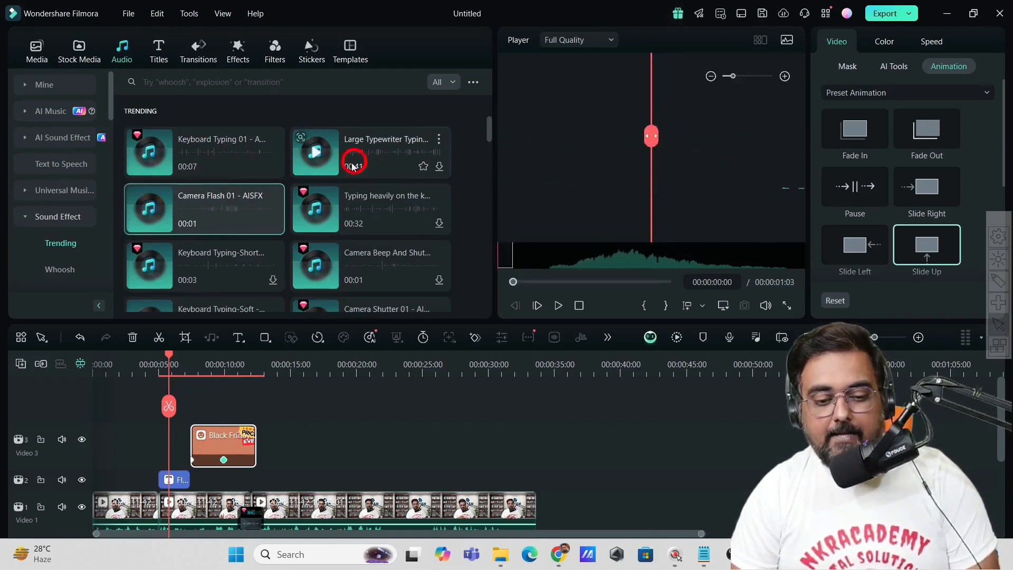
pyautogui.click(228, 81)
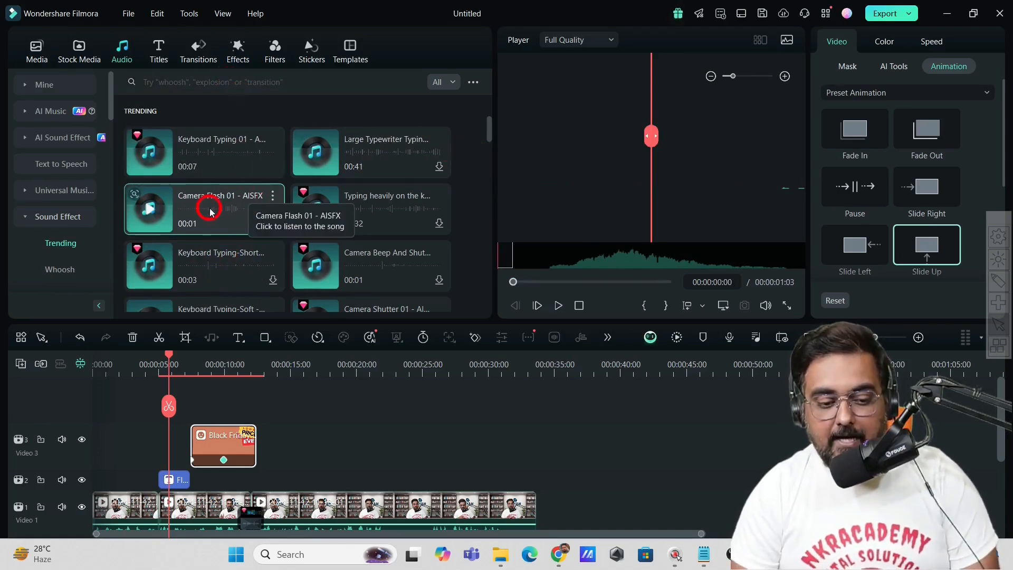
pyautogui.moveTo(206, 211)
pyautogui.mouseDown()
pyautogui.moveTo(224, 243)
pyautogui.moveTo(240, 329)
pyautogui.moveTo(222, 425)
pyautogui.moveTo(166, 524)
pyautogui.moveTo(160, 505)
pyautogui.mouseUp()
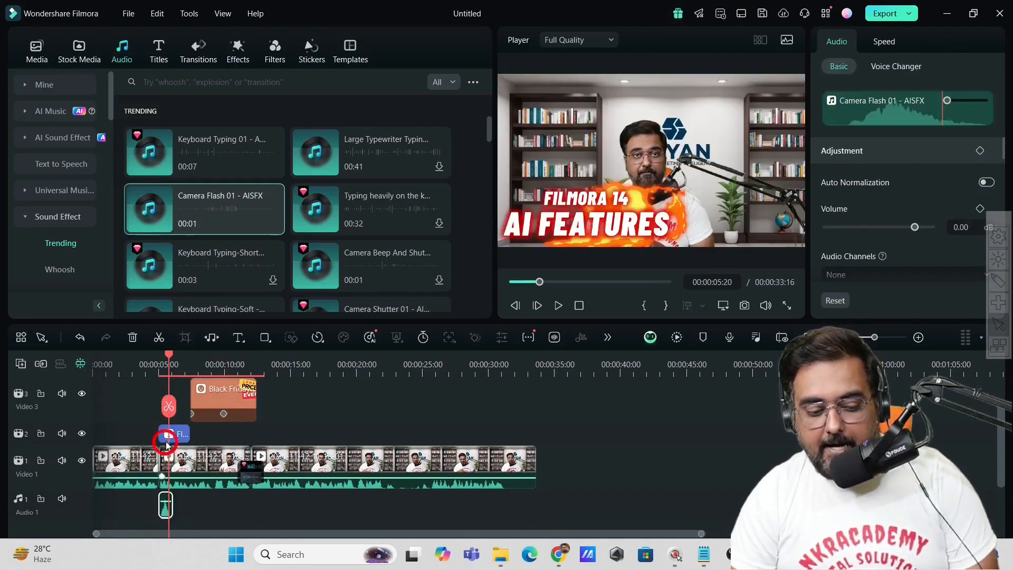
# - Play back from just before the title to about 00:00:07:15 to hear the camera flash sound effect
pyautogui.click(157, 369)
pyautogui.click(558, 306)
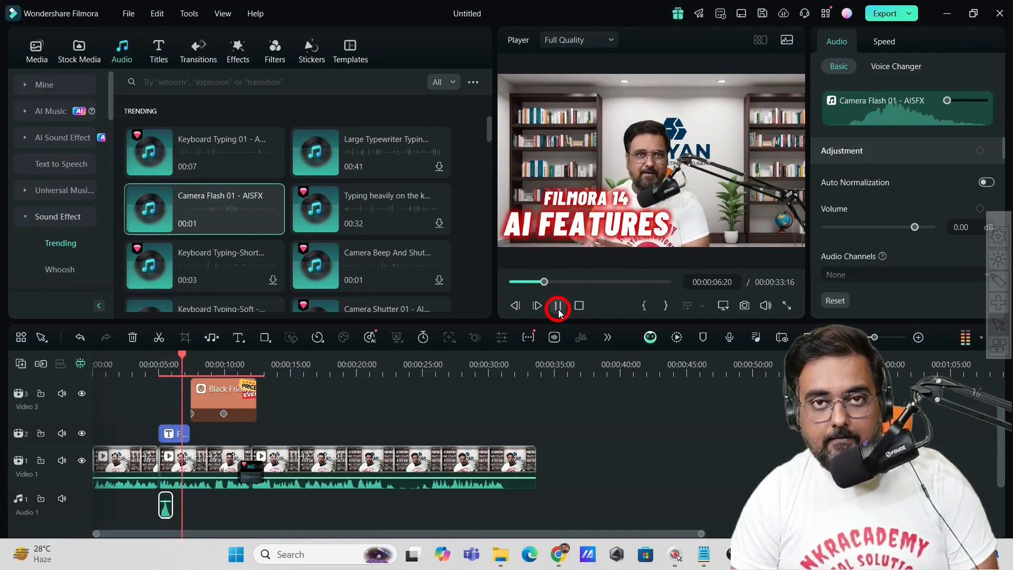
pyautogui.click(558, 306)
# - Move the sticker animation's end keyframe back to about 00:00:08:02 for a faster entrance
pyautogui.click(227, 413)
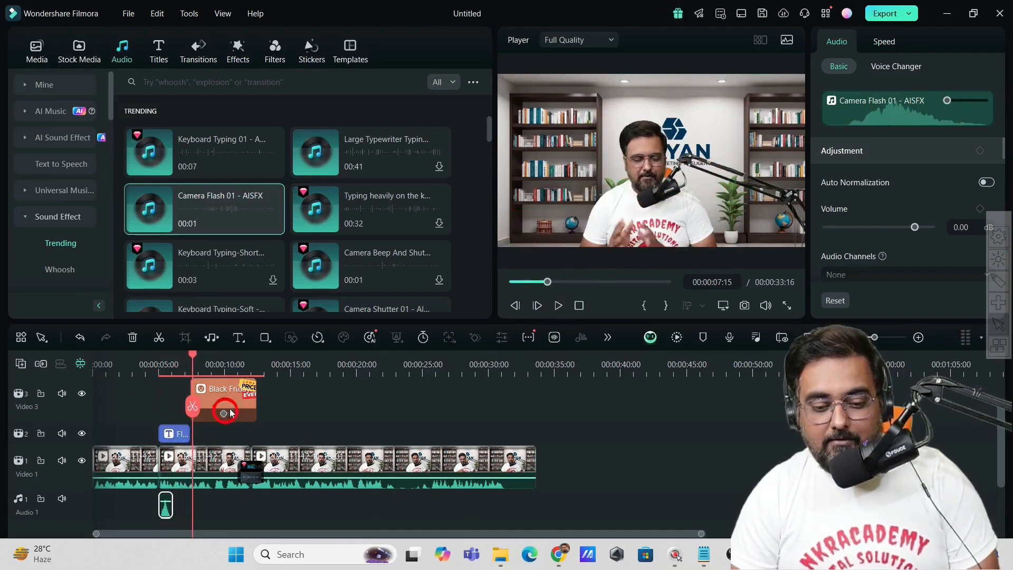
pyautogui.click(224, 414)
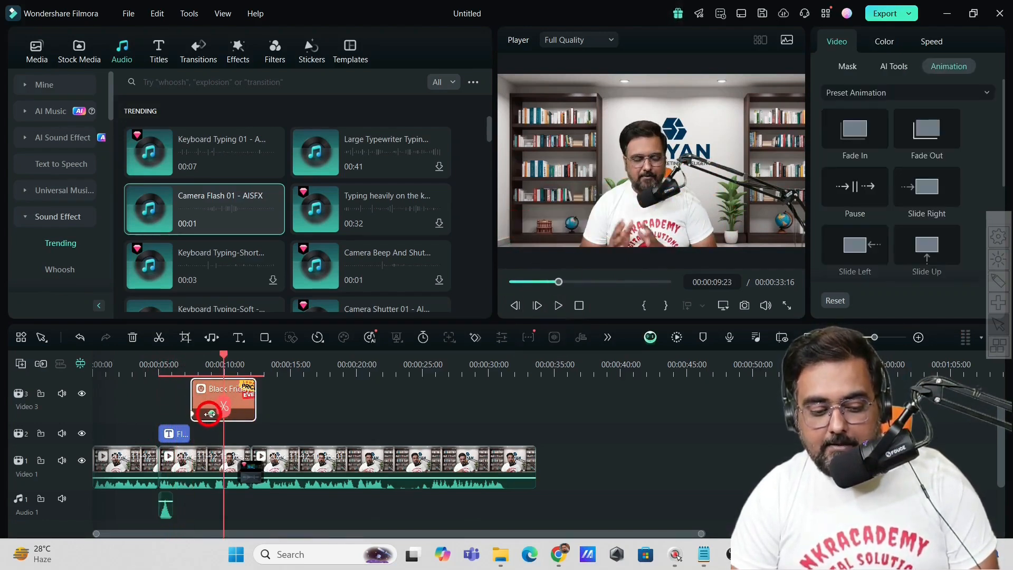
pyautogui.click(199, 415)
pyautogui.moveTo(198, 363); pyautogui.dragTo(199, 362)
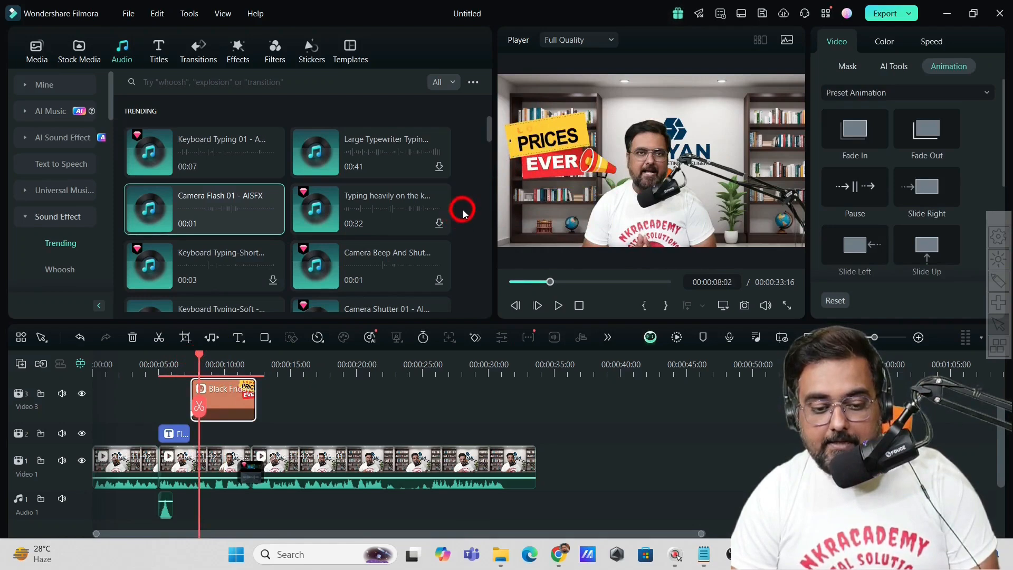
# - Preview and download the Camera Beep And Shutter sound effect, and place it on the Audio 1 track at the sticker's start
pyautogui.click(319, 268)
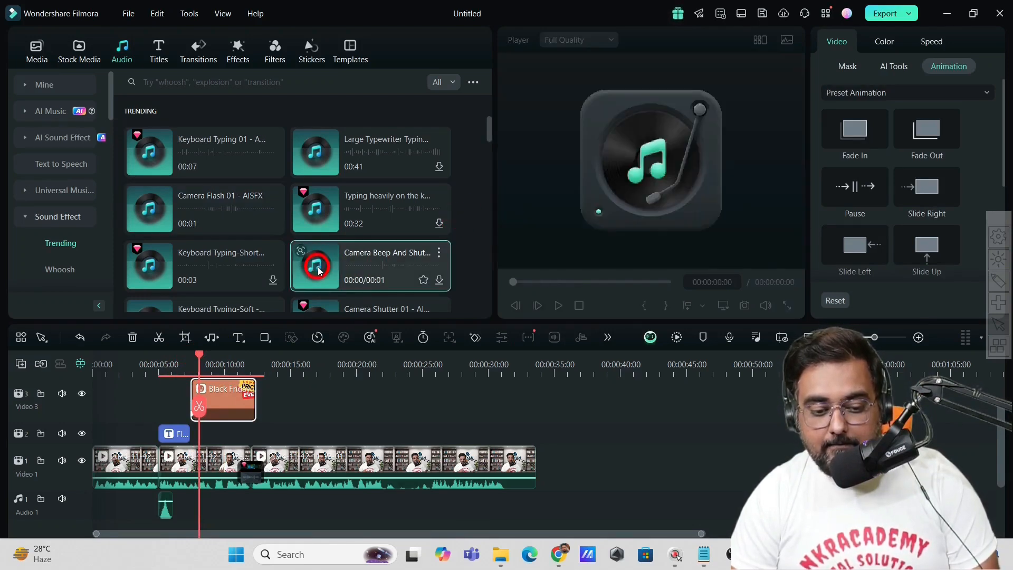
pyautogui.click(440, 279)
pyautogui.moveTo(323, 268); pyautogui.dragTo(192, 497)
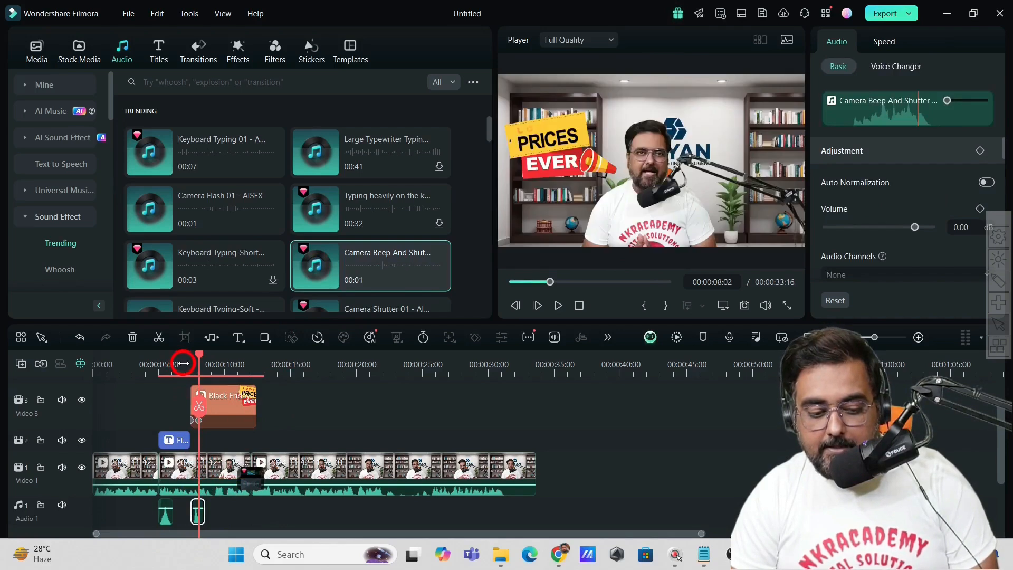
# - Play back from just before the sticker to 00:00:09:05 to hear the camera beep and shutter sound
pyautogui.click(183, 362)
pyautogui.click(557, 305)
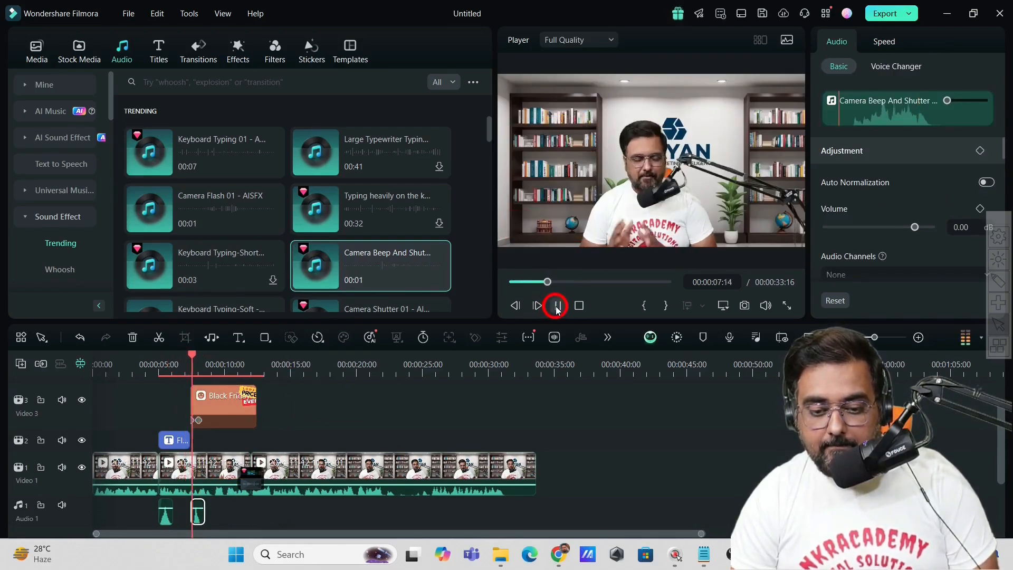
pyautogui.click(557, 305)
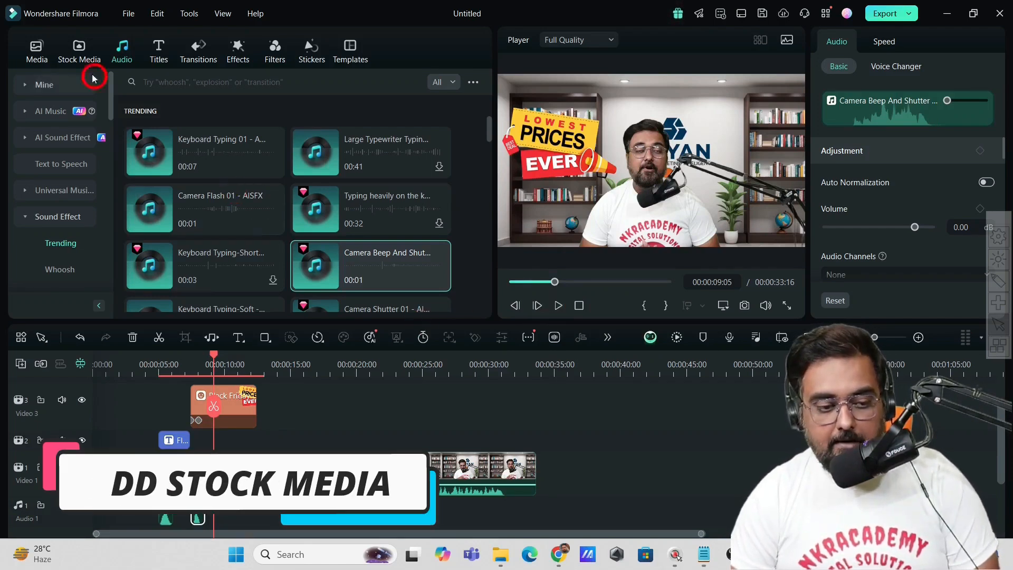
# - Search the stock media library for "editing"
pyautogui.click(79, 46)
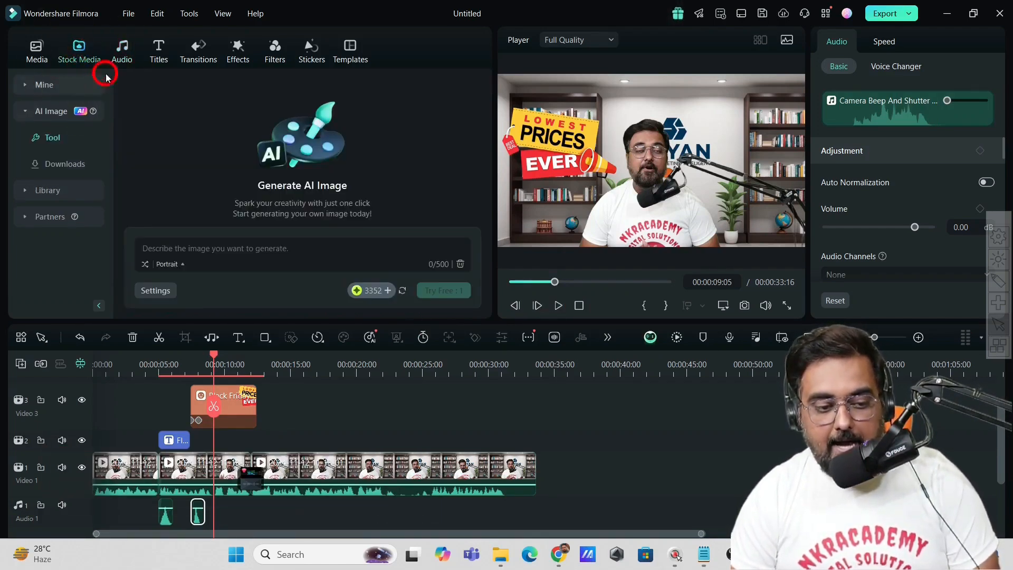
pyautogui.click(47, 190)
pyautogui.click(242, 80)
pyautogui.click(238, 83)
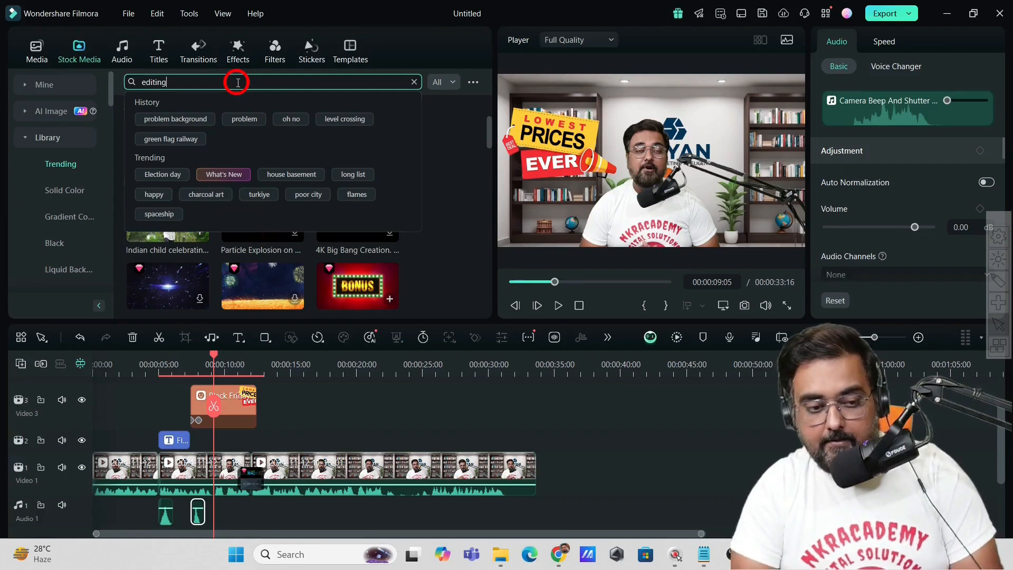
pyautogui.press('Return')
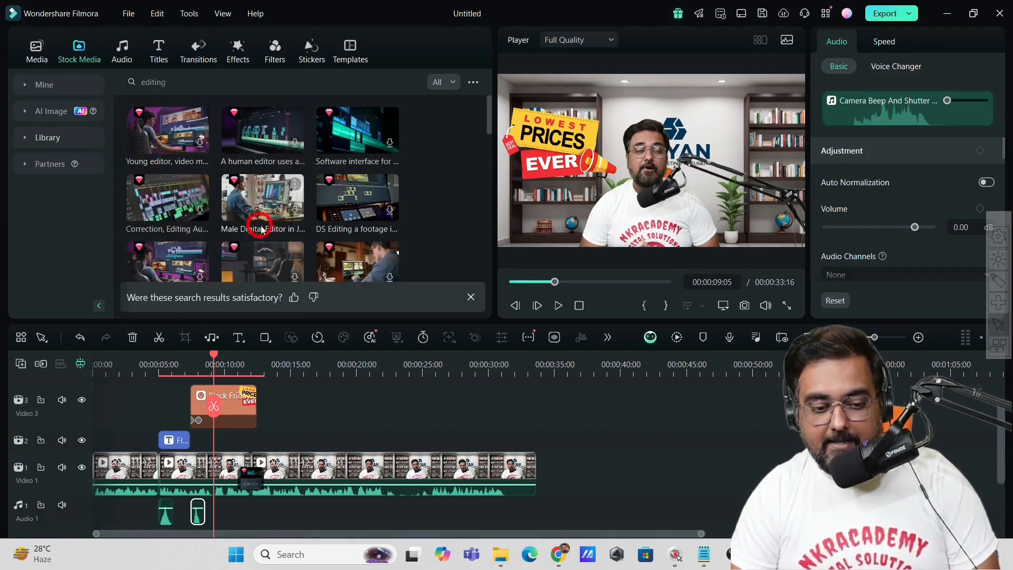
# - Download the Male Digital Editor stock clip, preview it and return its preview to the start
pyautogui.click(297, 213)
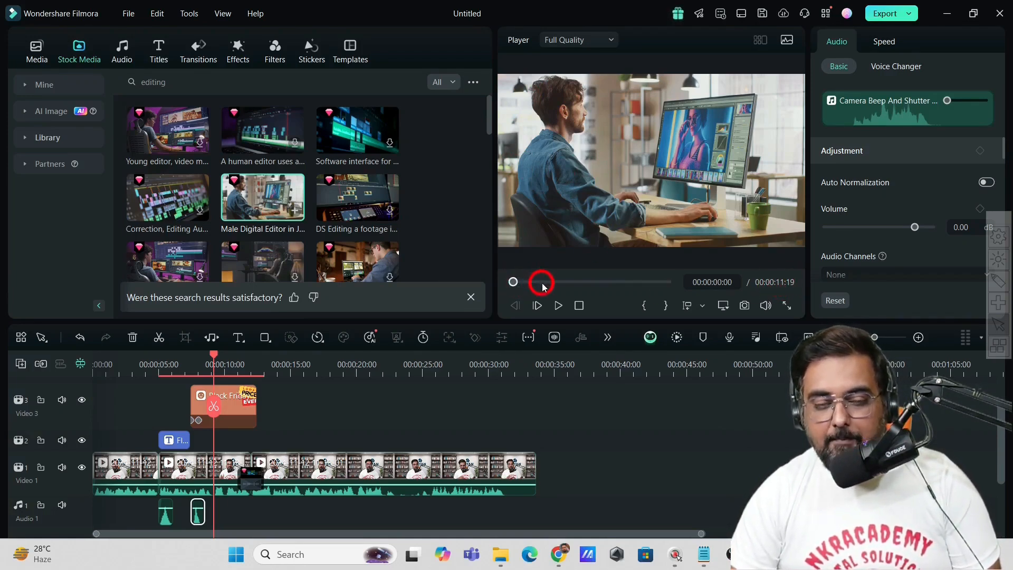
pyautogui.click(242, 208)
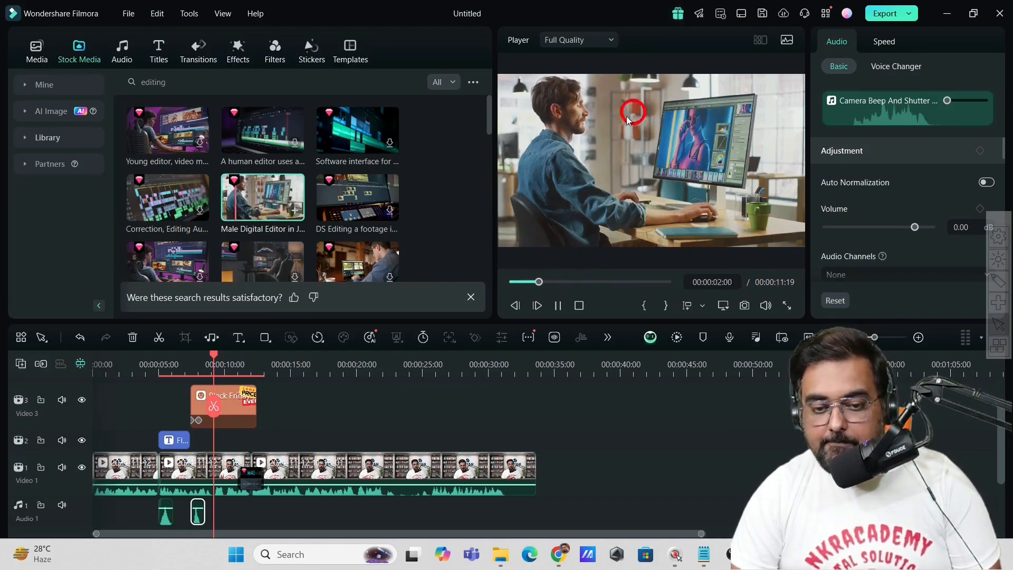
pyautogui.click(558, 305)
pyautogui.moveTo(572, 284); pyautogui.dragTo(512, 283)
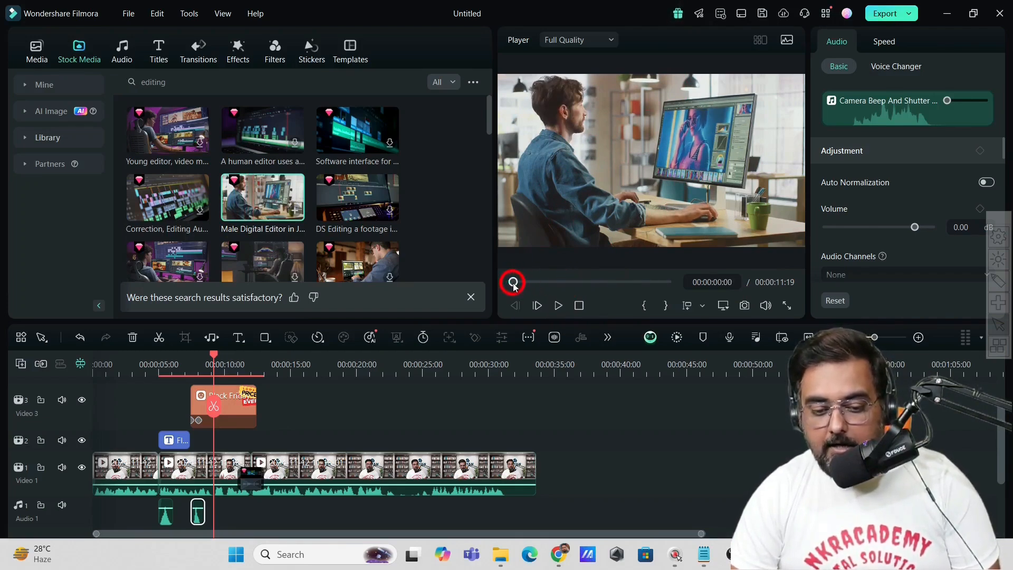
# - Mark an in point at the Male Digital Editor clip's start and an out point about halfway through it
pyautogui.click(638, 306)
pyautogui.click(664, 306)
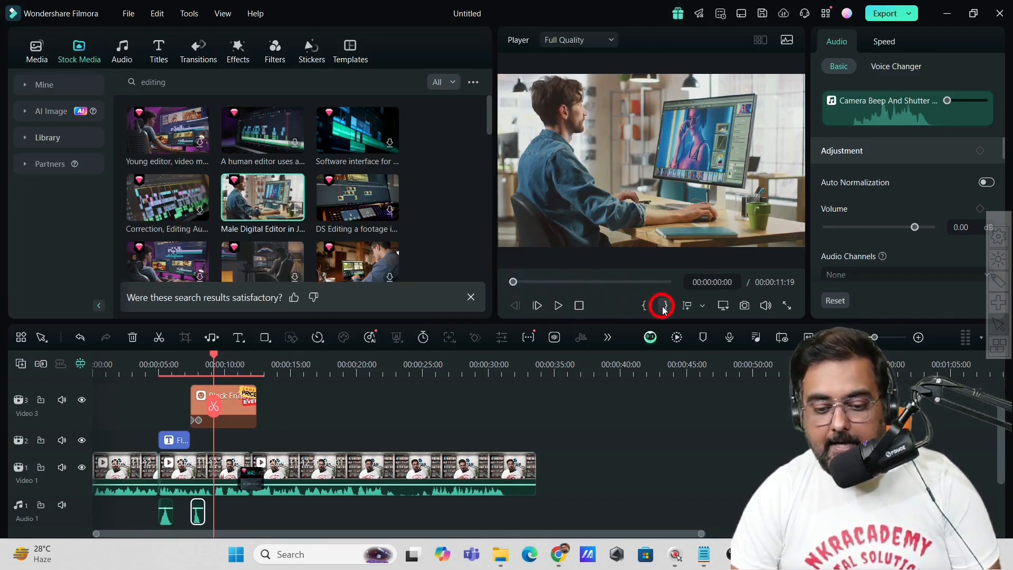
pyautogui.click(644, 306)
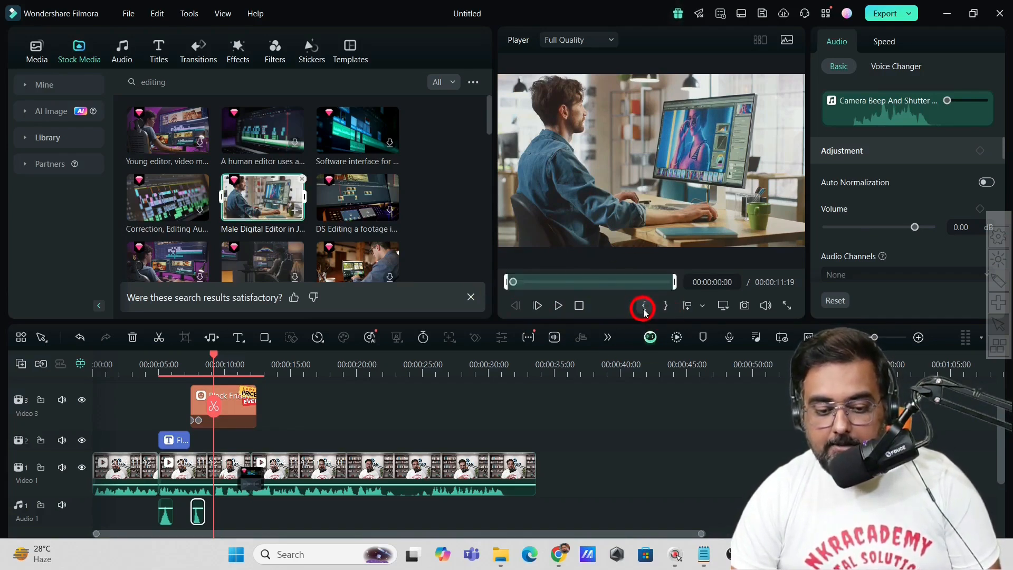
pyautogui.click(508, 282)
pyautogui.click(558, 306)
pyautogui.click(644, 306)
pyautogui.click(664, 306)
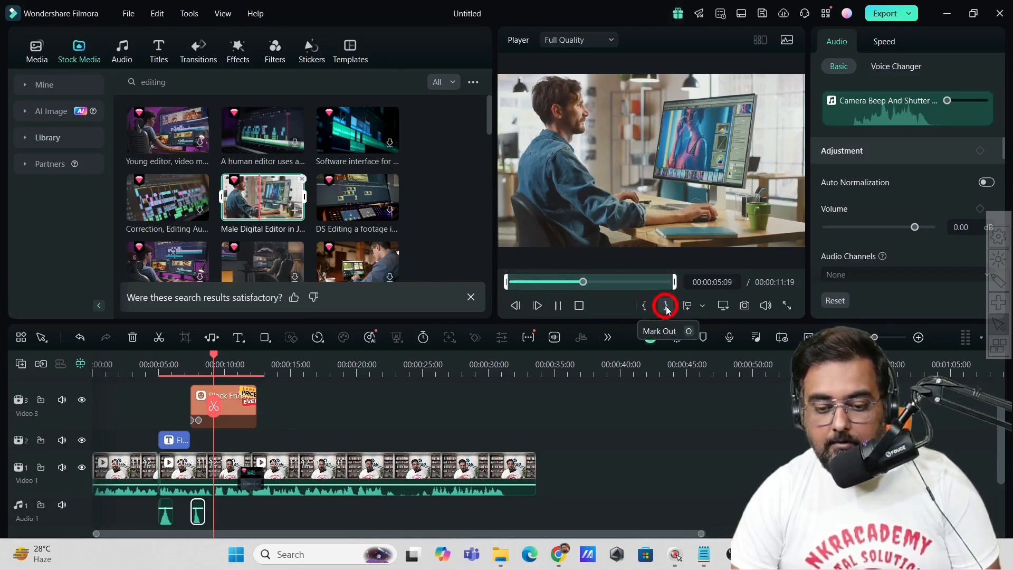
pyautogui.click(666, 307)
pyautogui.click(557, 304)
pyautogui.click(511, 289)
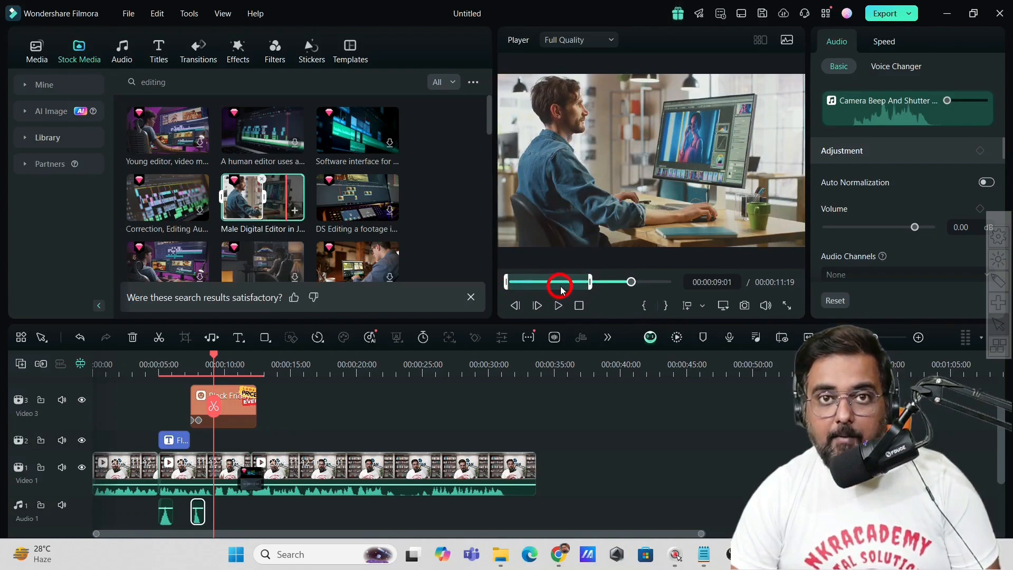
# - Pull the clip's out point slightly earlier and place the marked portion on the Video 2 track at about 00:00:14:00
pyautogui.click(642, 185)
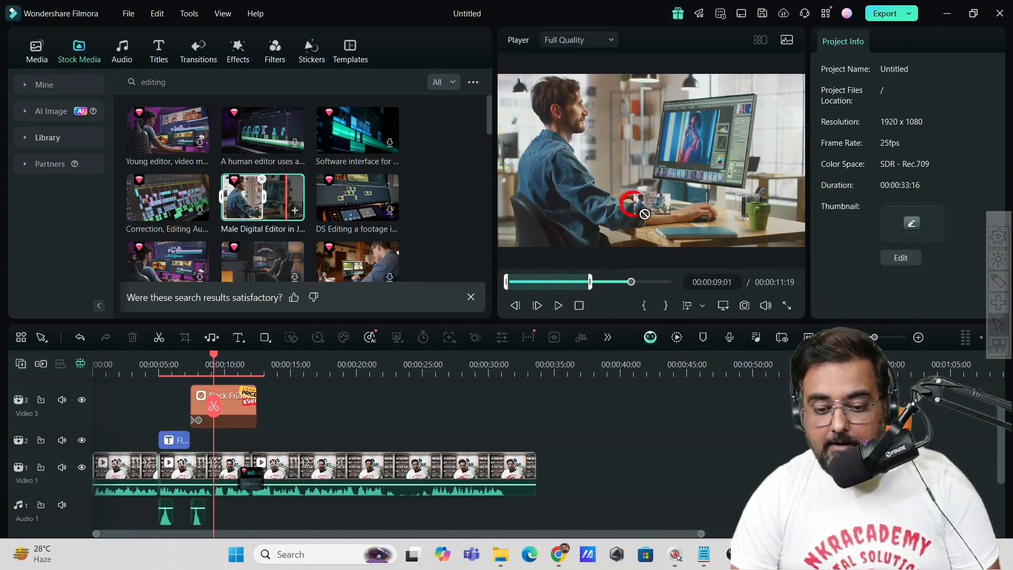
pyautogui.moveTo(590, 282); pyautogui.dragTo(580, 286)
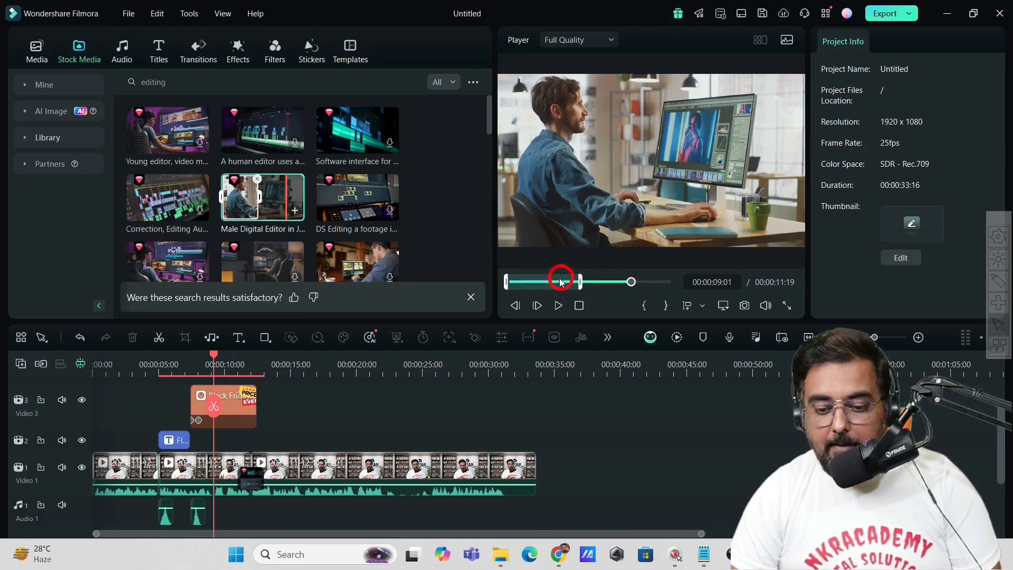
pyautogui.moveTo(557, 285); pyautogui.dragTo(276, 438)
# - Play back from 00:00:13:18 to 00:00:20:07 to review the inserted stock clip
pyautogui.click(273, 356)
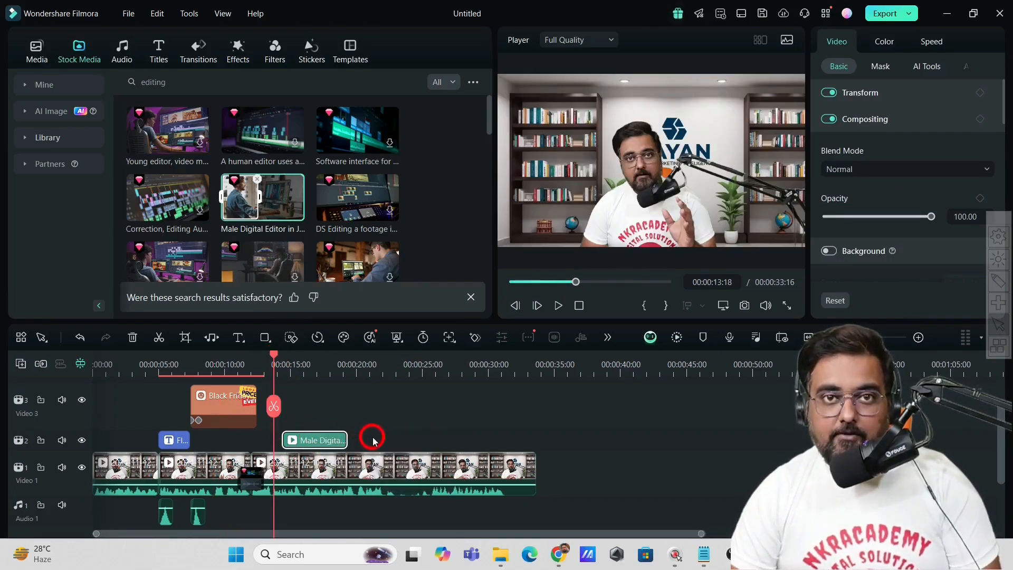
pyautogui.click(556, 309)
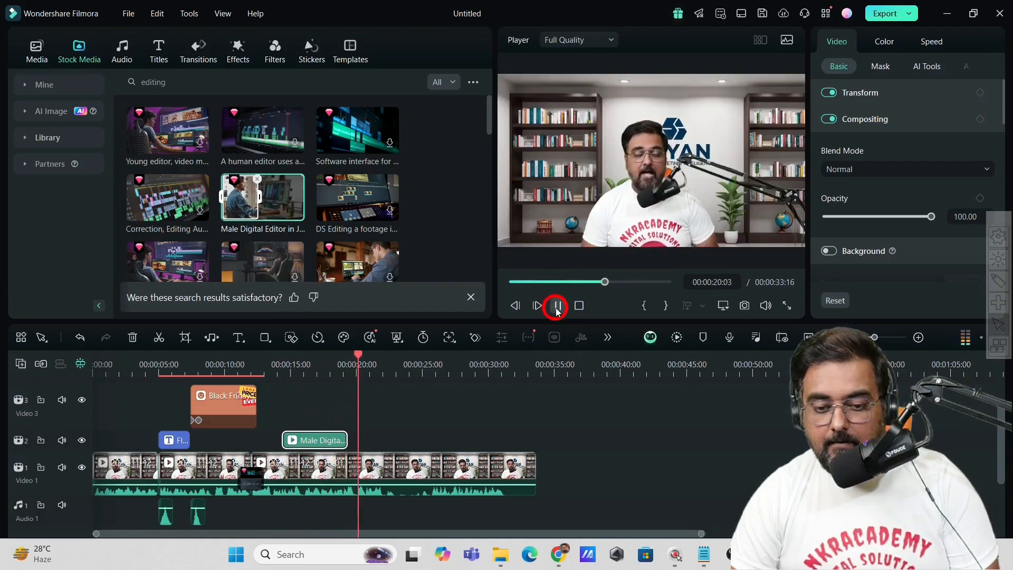
pyautogui.click(557, 306)
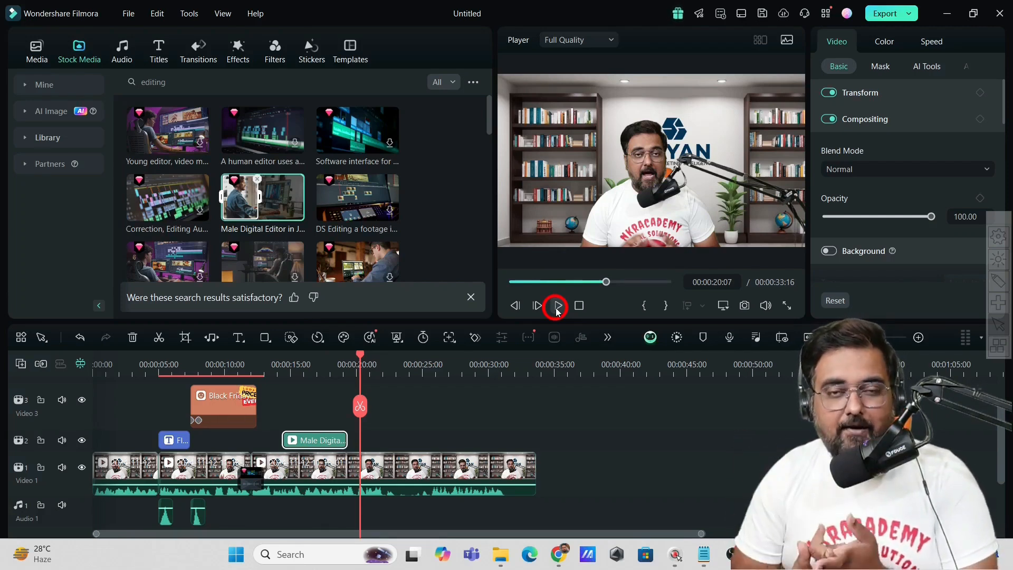
# - Generate AI images from the prompt "a young boysitting on a study table watching mobile phone instead of reading an open book on table."
pyautogui.click(39, 114)
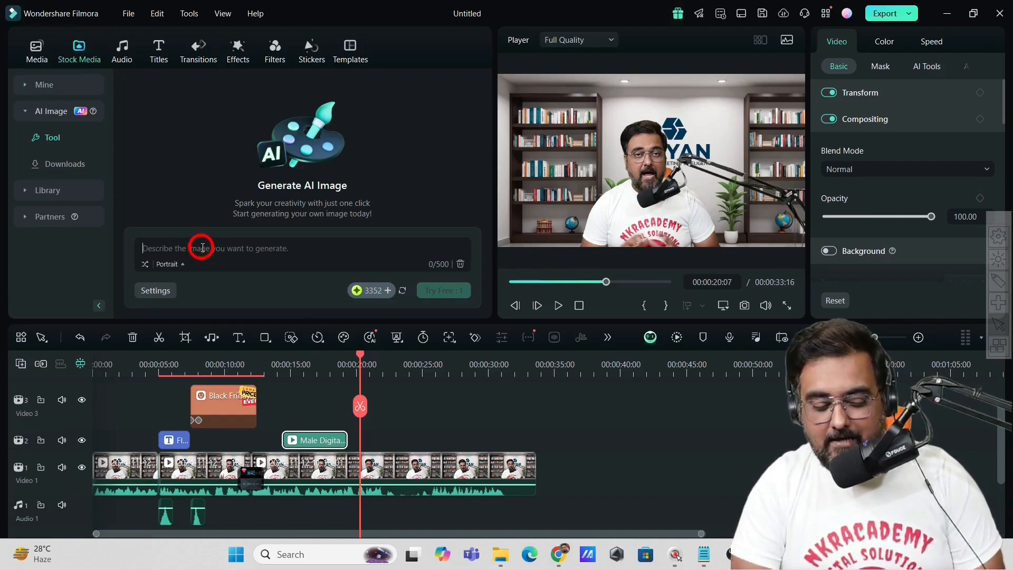
pyautogui.write('a young boysitting on a study table watching mobile phone instead of reading an open book on table.')
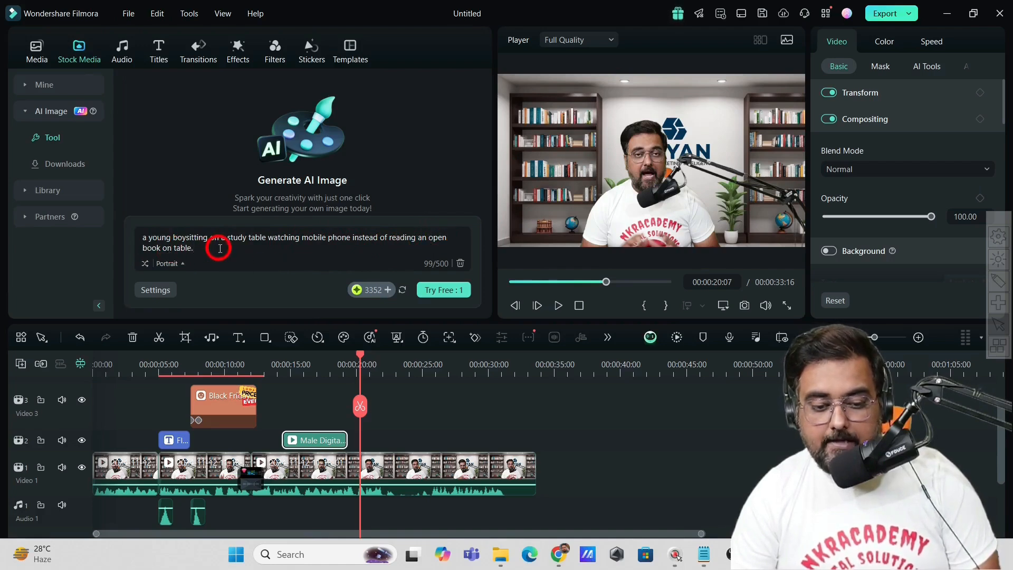
pyautogui.click(432, 291)
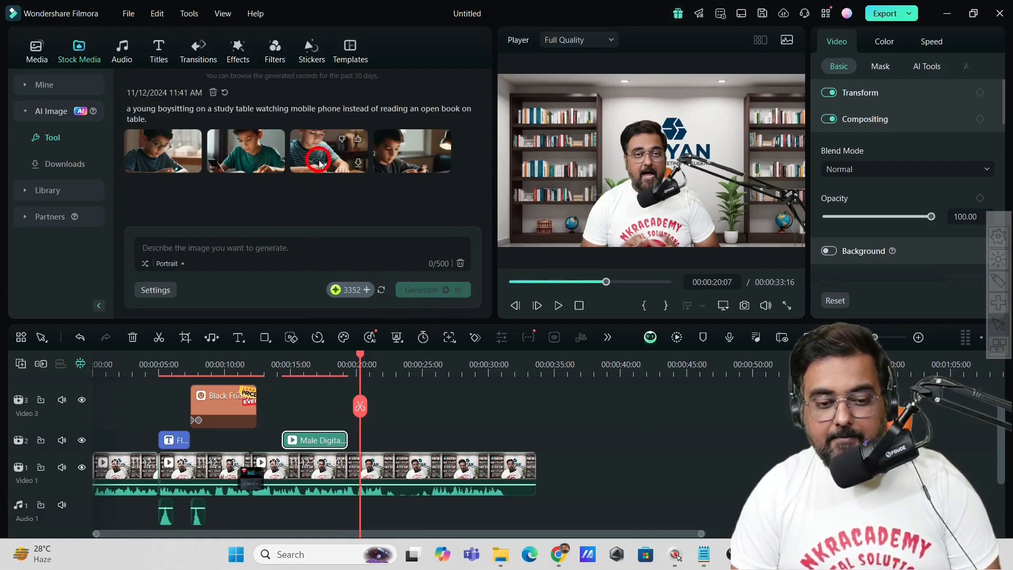
# - Preview the four generated images and download the fourth, showing the boy with a phone beside a desk lamp
pyautogui.click(161, 154)
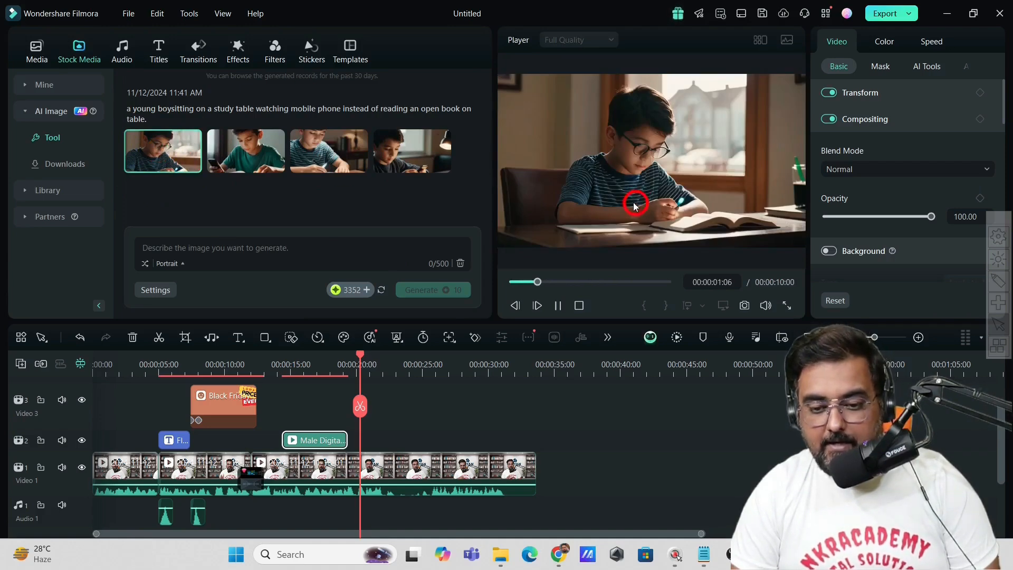
pyautogui.click(235, 149)
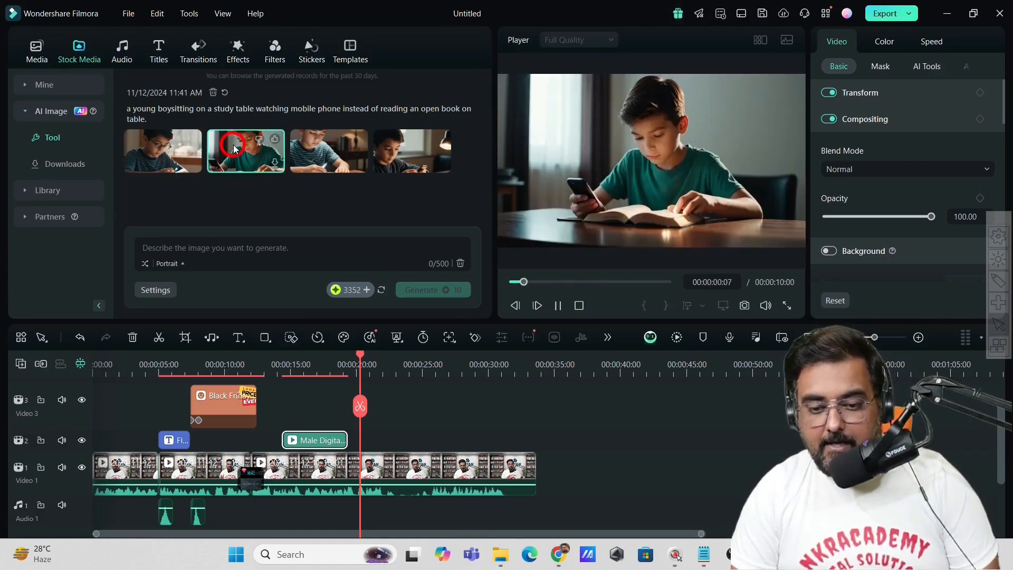
pyautogui.click(317, 151)
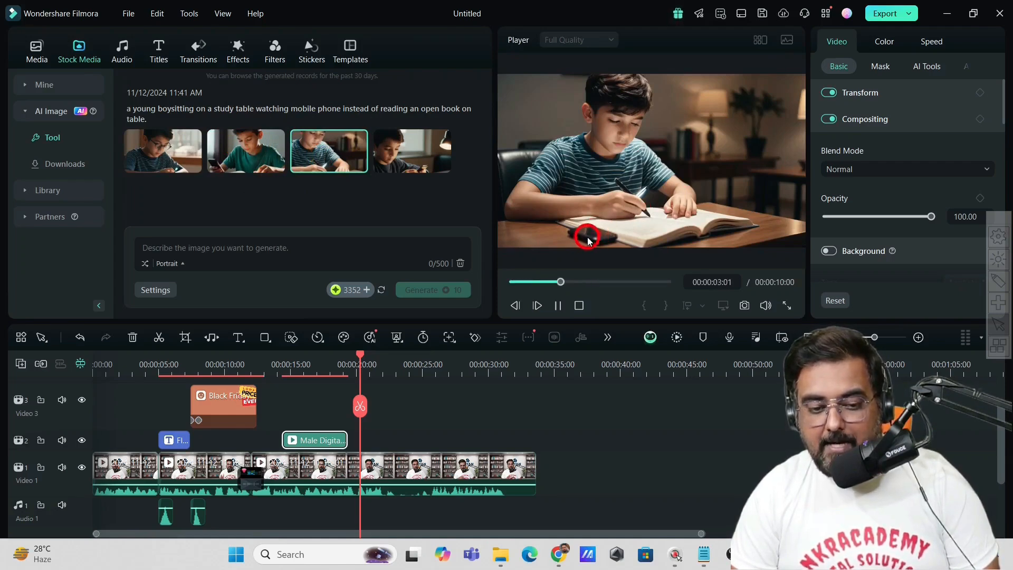
pyautogui.click(403, 158)
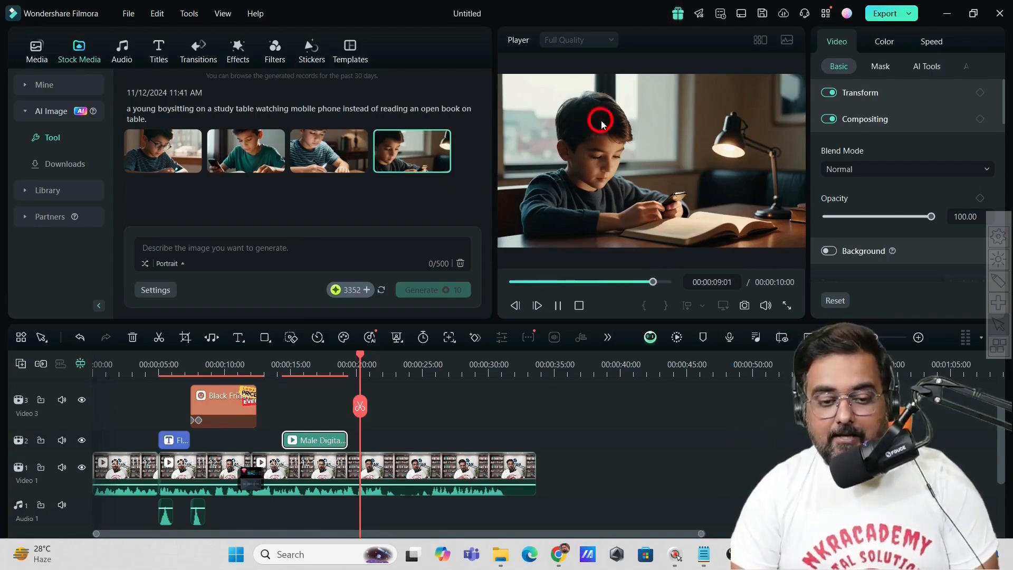
pyautogui.click(431, 159)
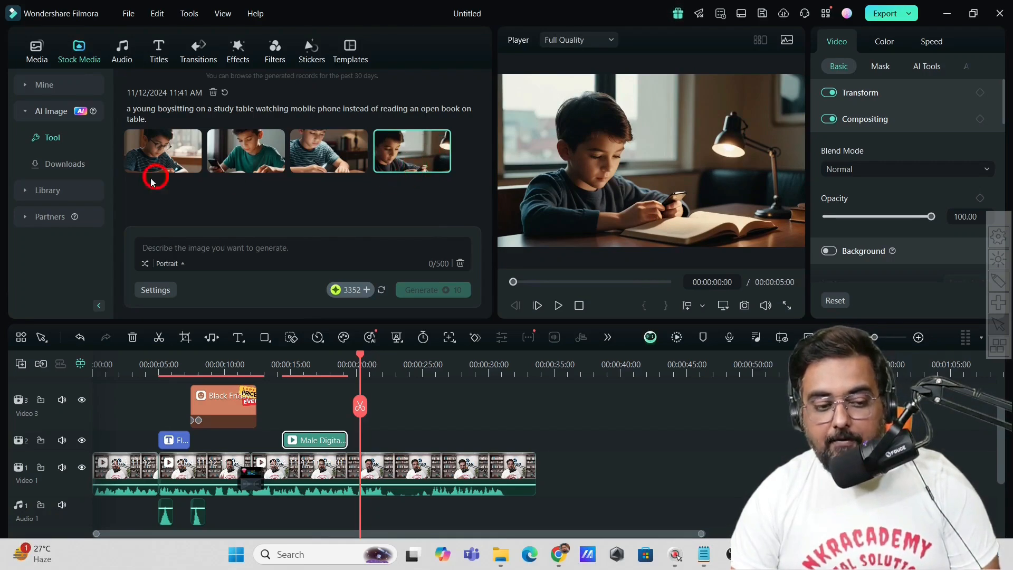
# - Place the downloaded AI image on the Video 2 track at 00:00:20:07 and trim its end to about 00:00:23:00
pyautogui.click(74, 164)
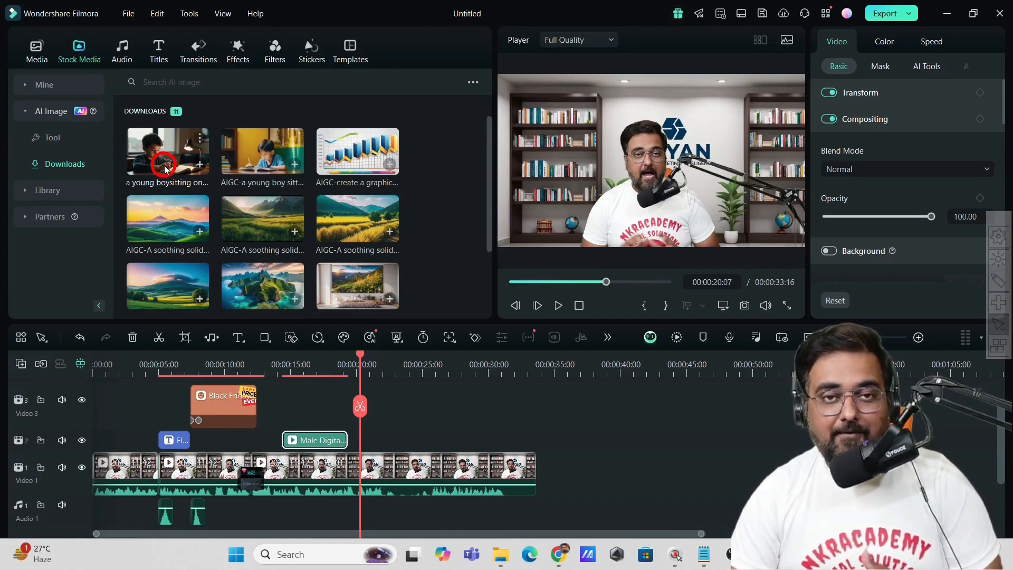
pyautogui.moveTo(165, 168); pyautogui.dragTo(393, 439)
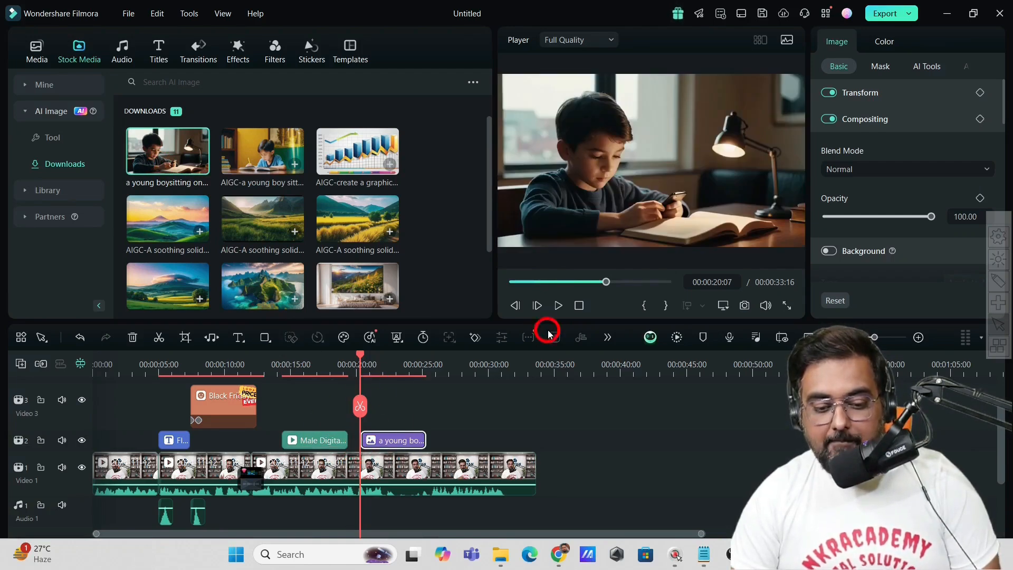
pyautogui.click(559, 305)
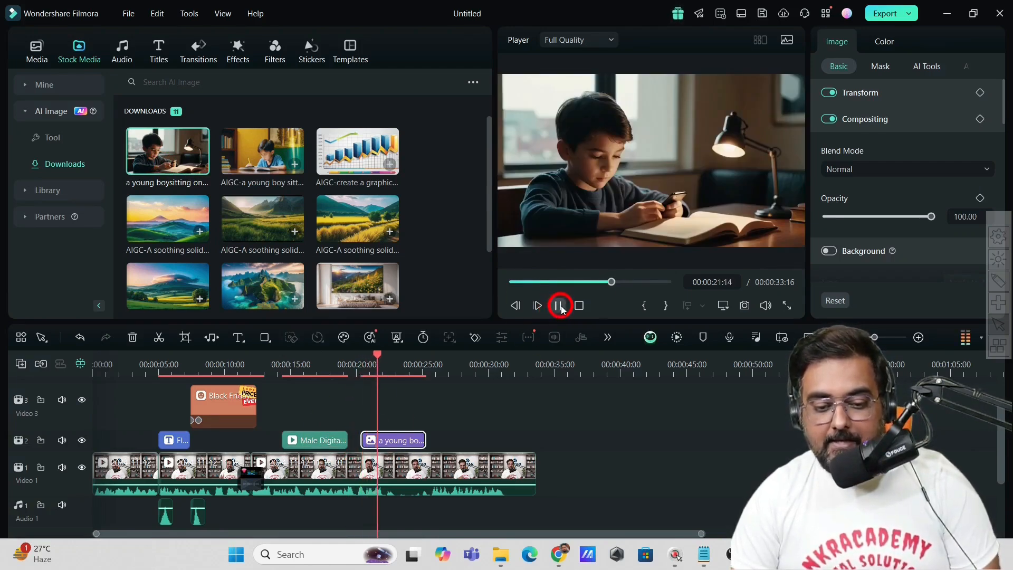
pyautogui.click(559, 305)
pyautogui.click(425, 440)
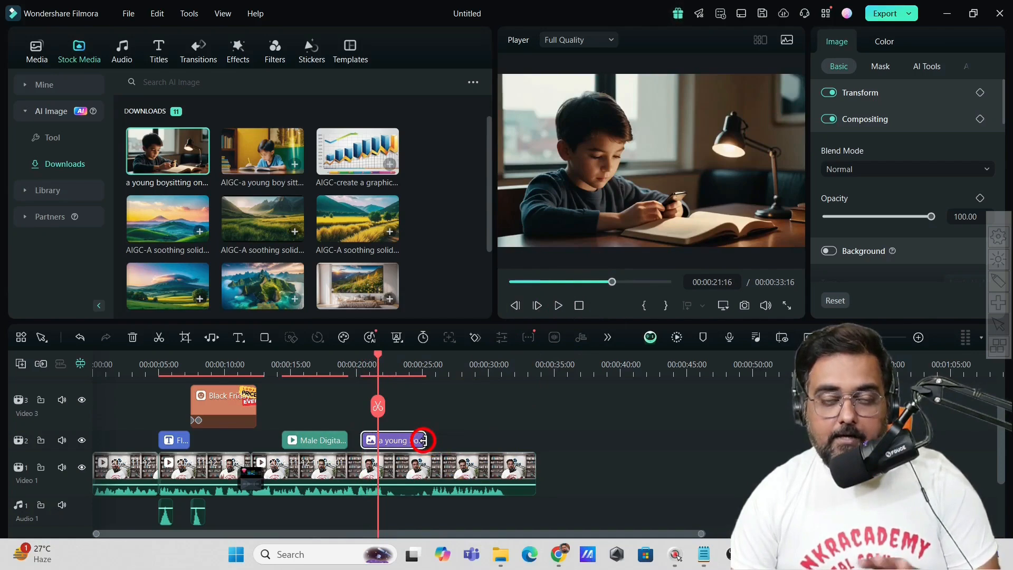
pyautogui.moveTo(422, 439); pyautogui.dragTo(395, 446)
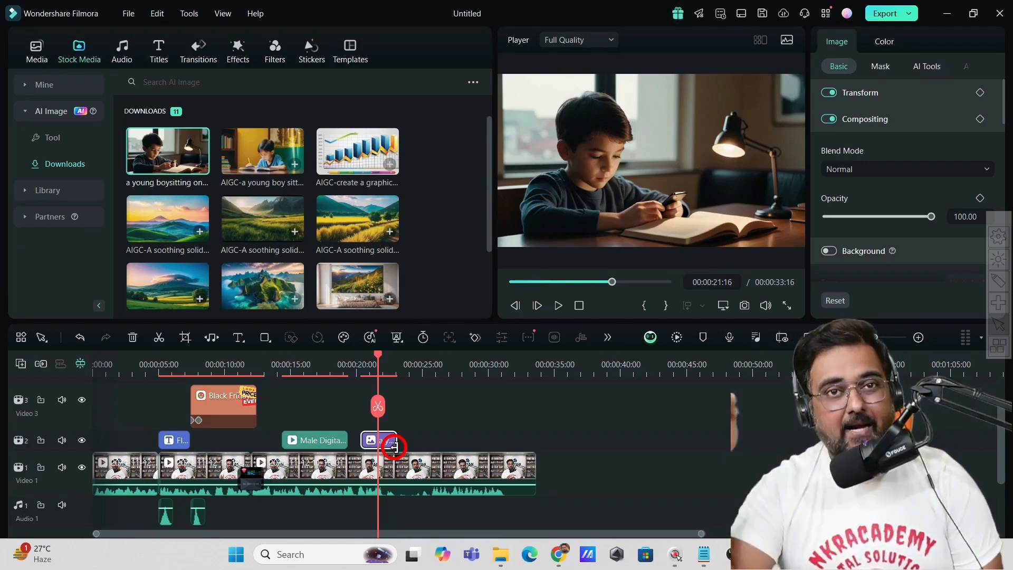
# - Look through the AI Music generator and Universal Music's Trap tracks, previewing Back Again 63S and Work It 61S
pyautogui.click(135, 59)
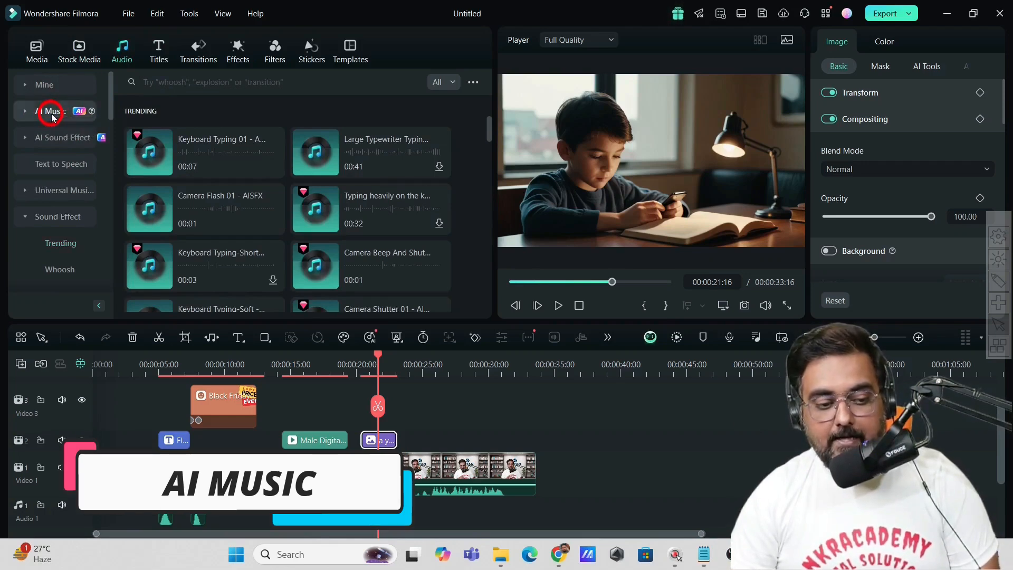
pyautogui.click(51, 114)
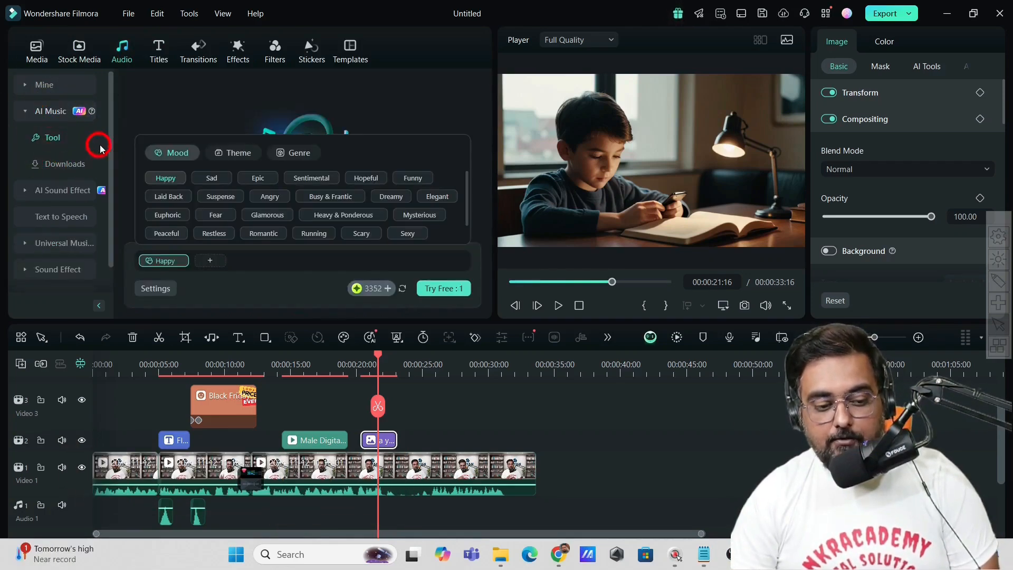
pyautogui.moveTo(109, 131); pyautogui.dragTo(105, 206)
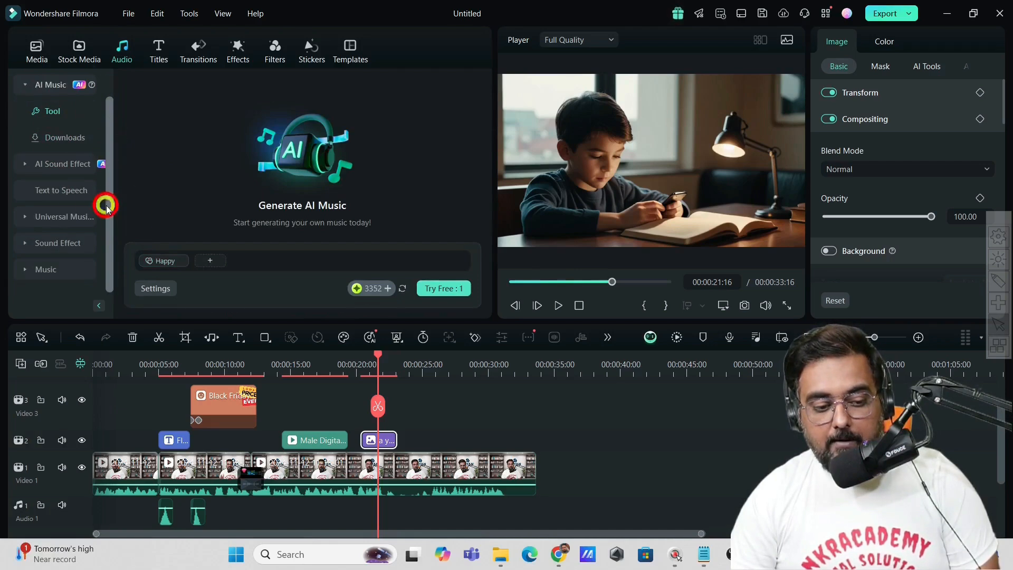
pyautogui.click(52, 217)
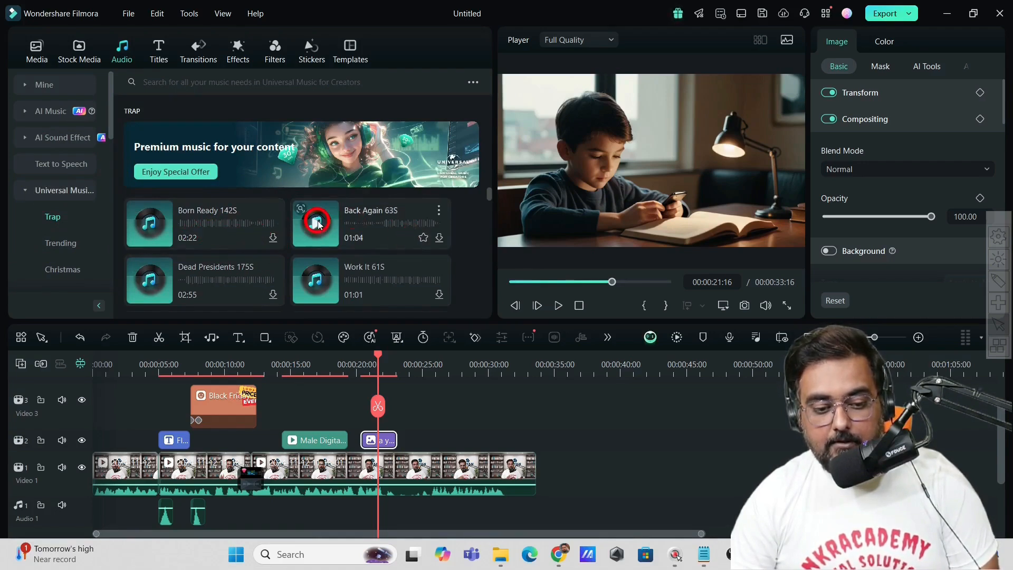
pyautogui.click(316, 221)
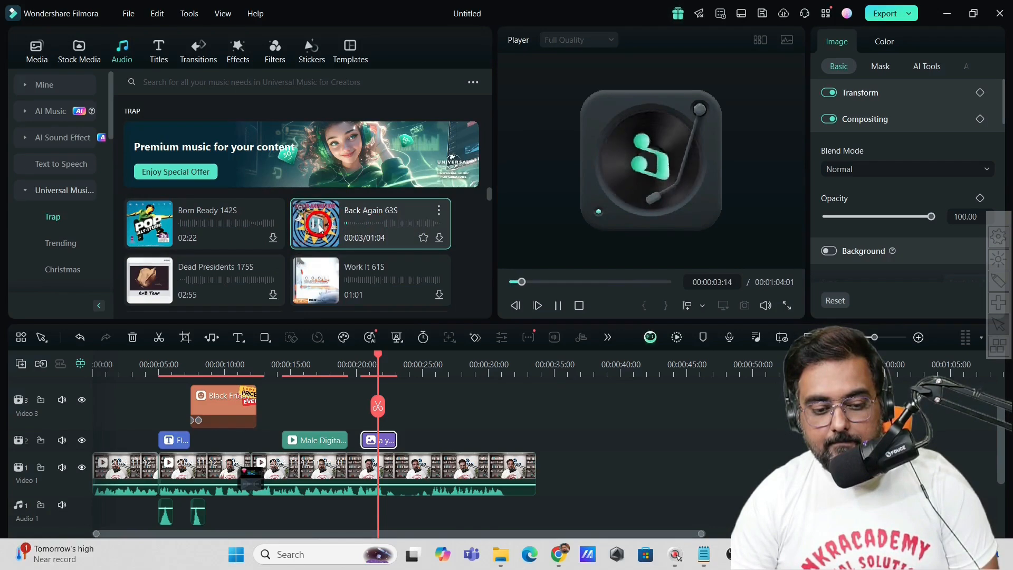
pyautogui.click(316, 224)
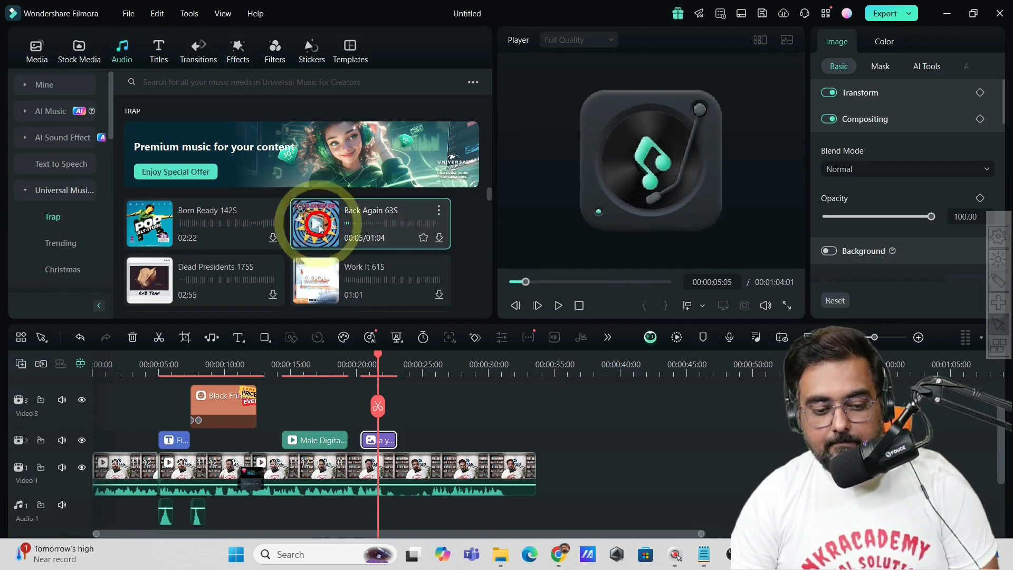
pyautogui.click(311, 285)
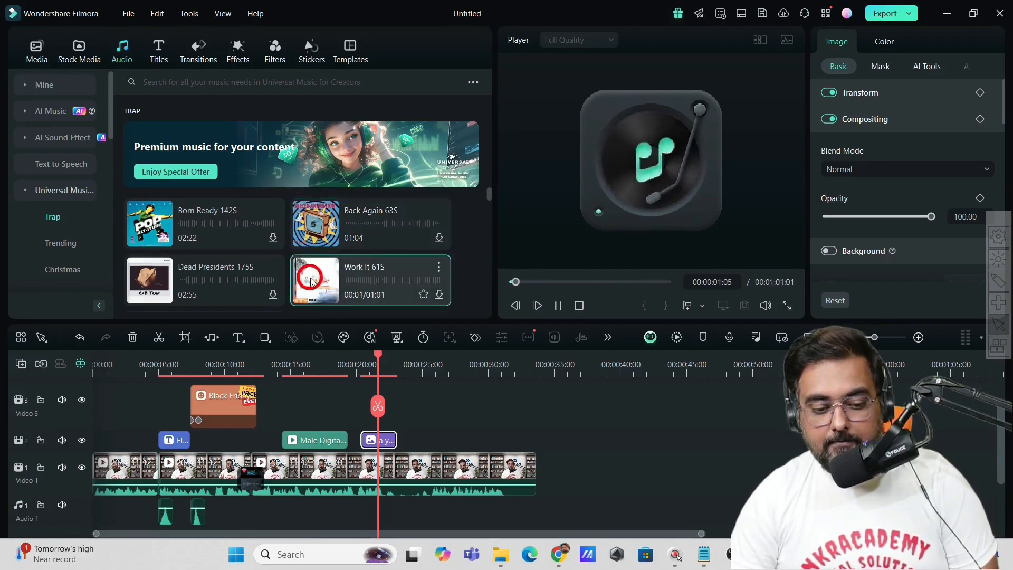
pyautogui.click(311, 282)
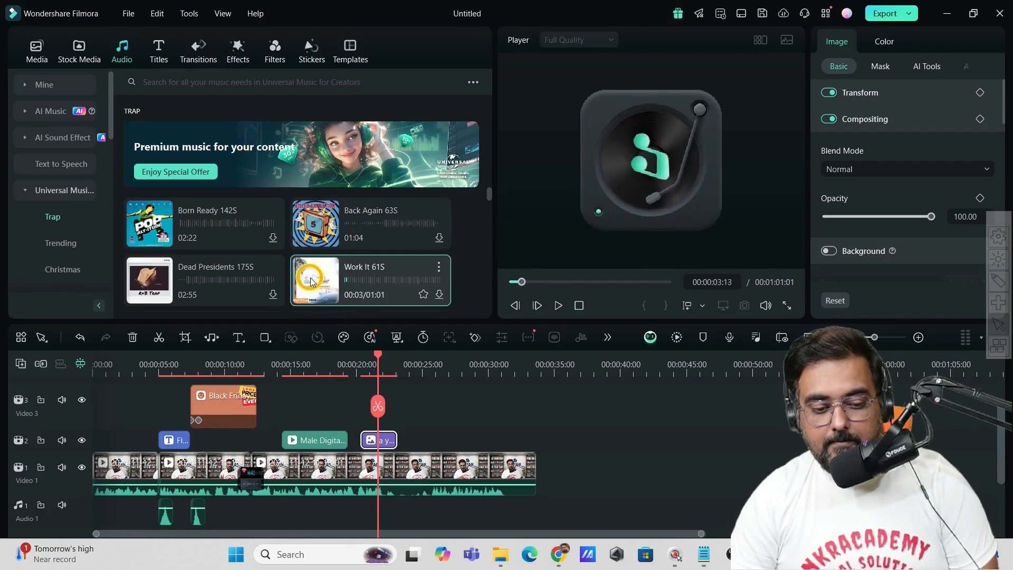
# - Search Universal Music for "motivational", preview Climbing Together 146S, and return to the AI Music generator
pyautogui.click(231, 81)
pyautogui.write('motivational')
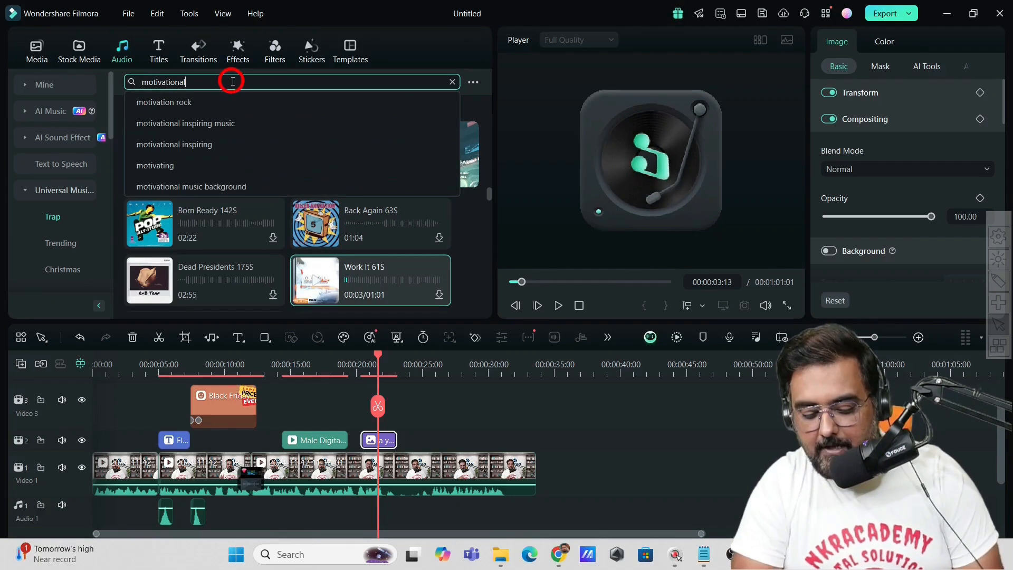
pyautogui.press('Return')
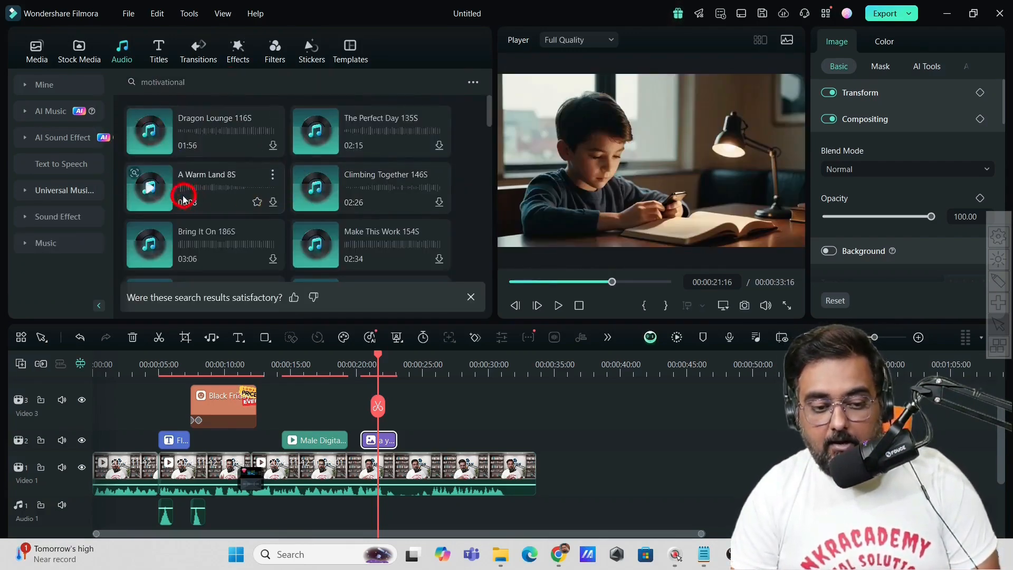
pyautogui.click(317, 189)
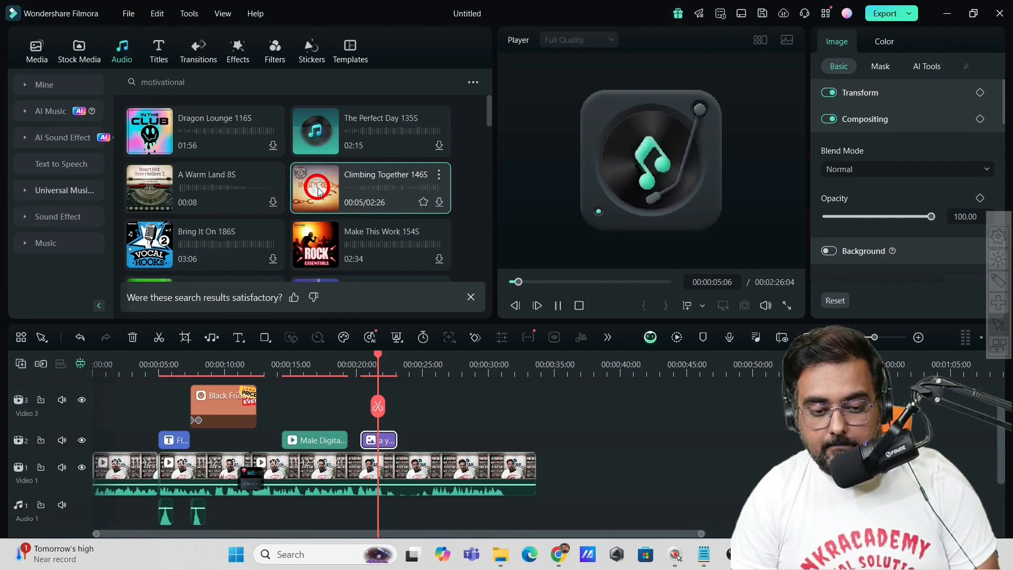
pyautogui.click(317, 188)
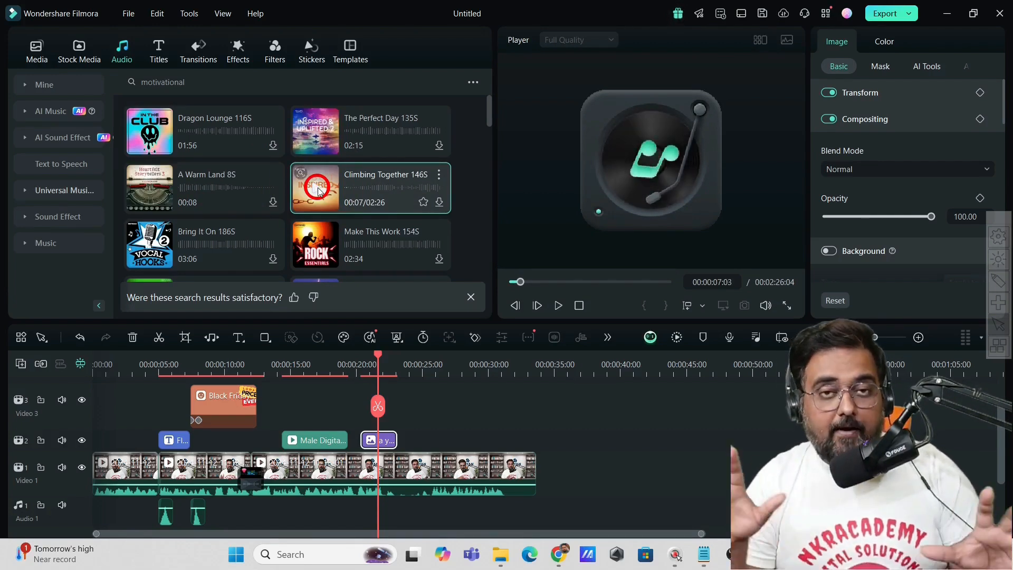
pyautogui.click(40, 118)
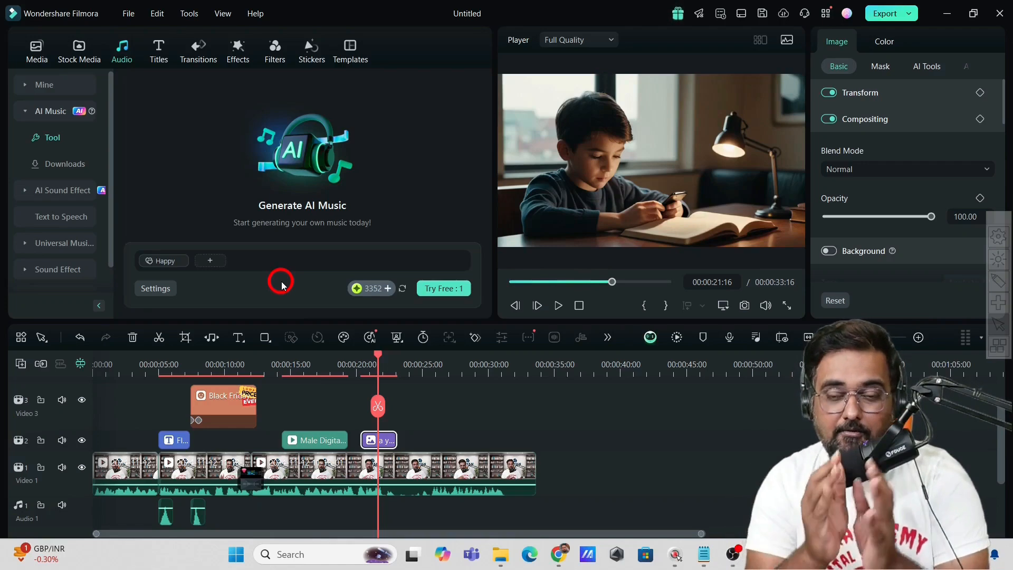
# - Save the project in the Projects folder, naming it "demo" followed by the presenter's first name
pyautogui.click(764, 16)
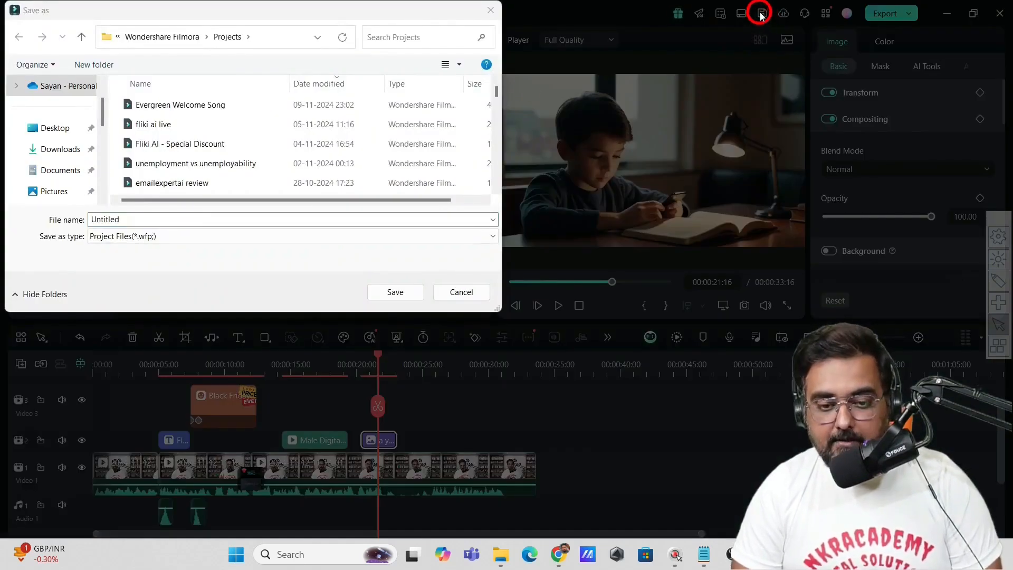
pyautogui.moveTo(138, 220); pyautogui.dragTo(57, 220)
pyautogui.write('demo sayan')
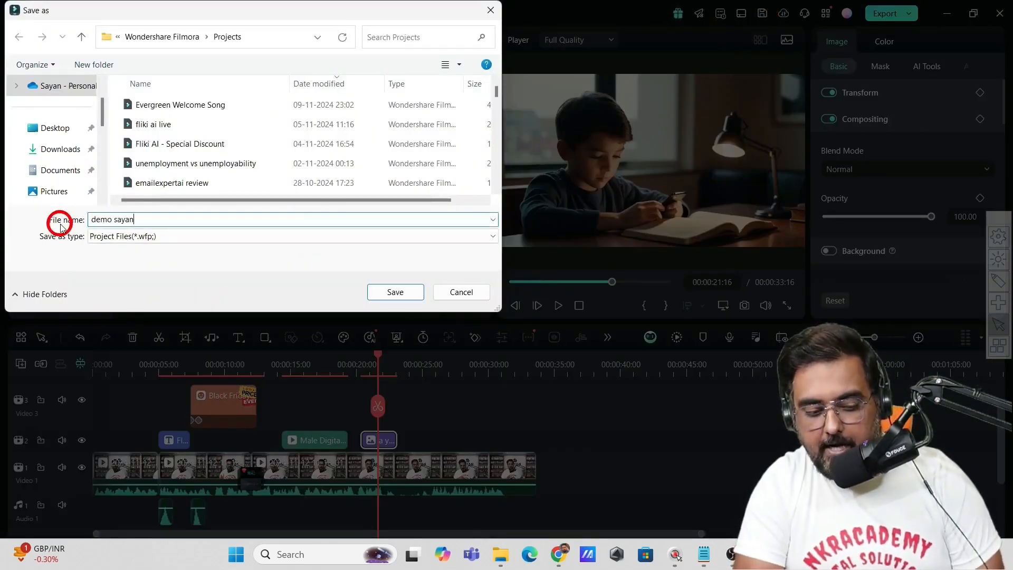
pyautogui.click(404, 291)
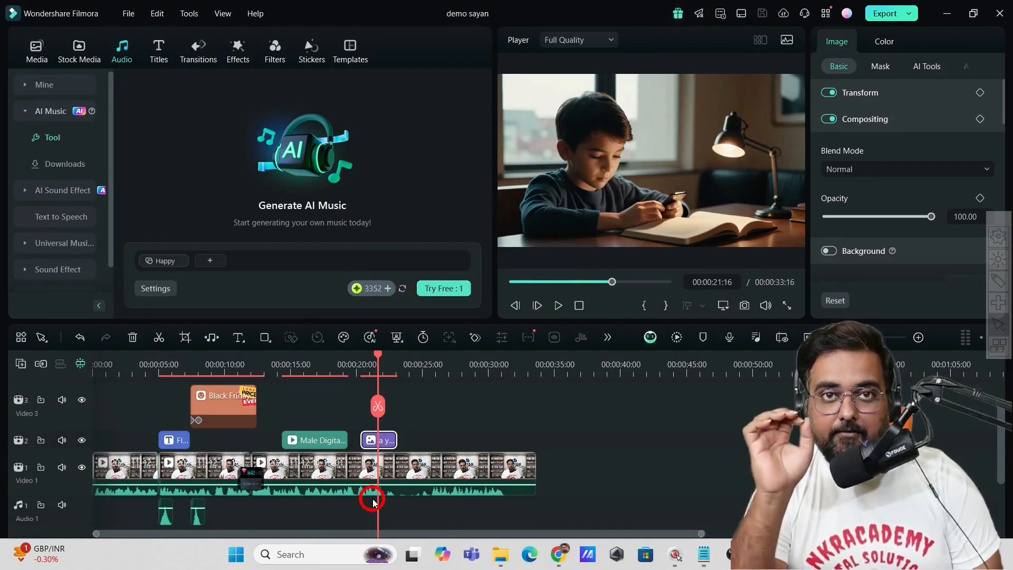
# - Find the Mosaic effect by searching "mosaic" and place it on a new Video 4 track at 00:00:13:11
pyautogui.click(269, 365)
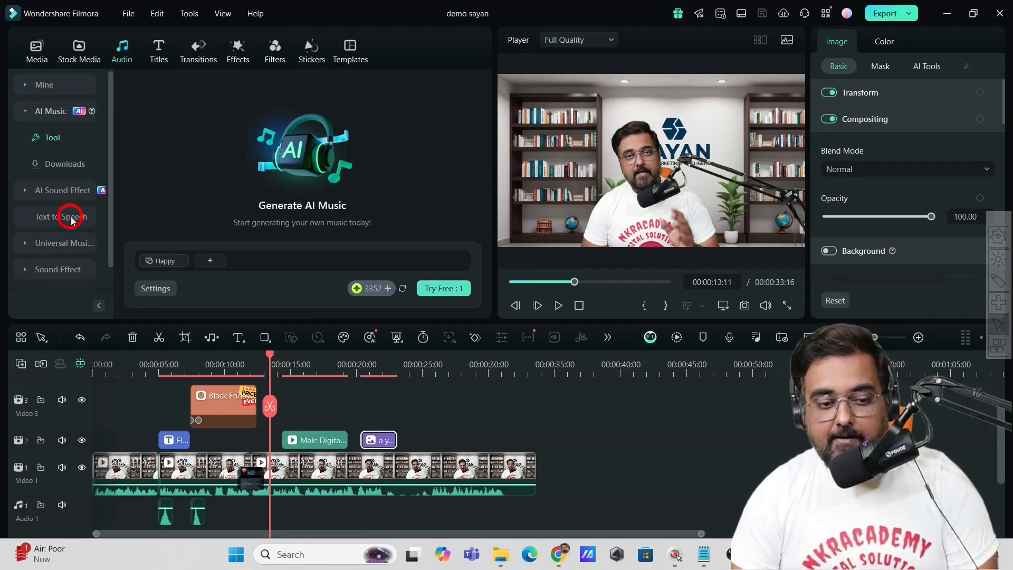
pyautogui.click(236, 53)
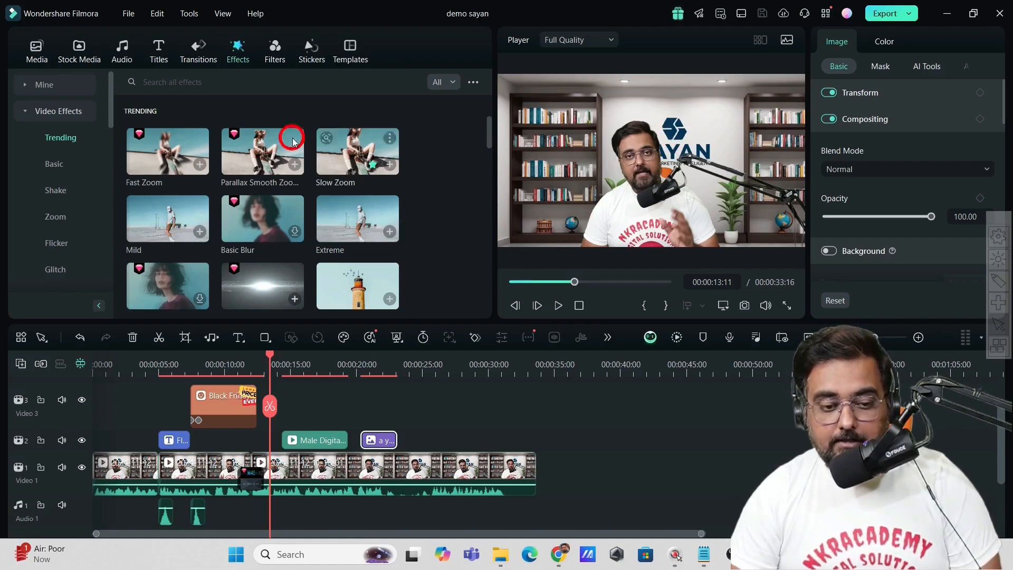
pyautogui.click(199, 83)
pyautogui.write('mosaic')
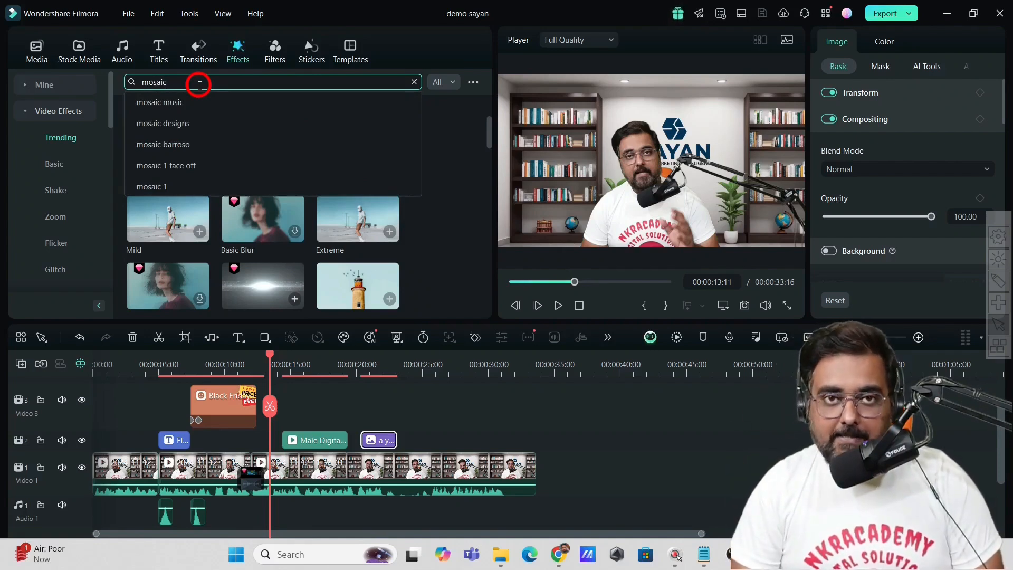
pyautogui.press('Return')
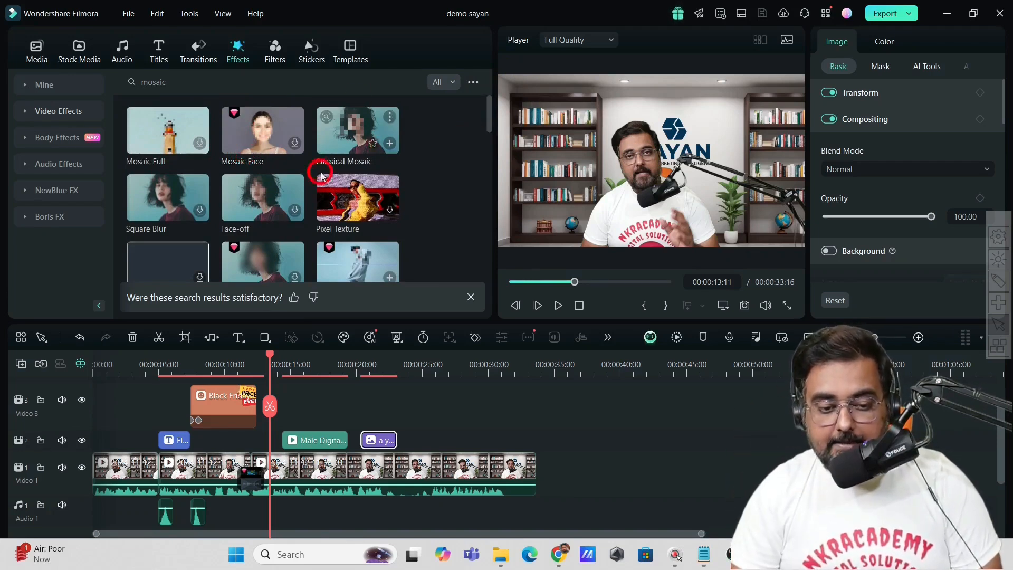
pyautogui.moveTo(487, 127); pyautogui.dragTo(490, 182)
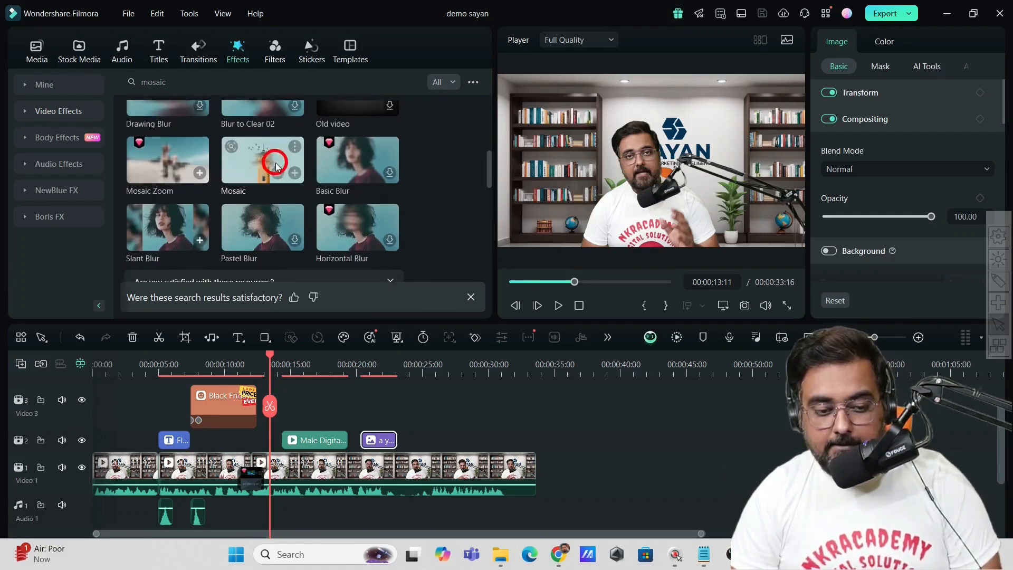
pyautogui.click(257, 171)
pyautogui.moveTo(257, 171); pyautogui.dragTo(310, 419)
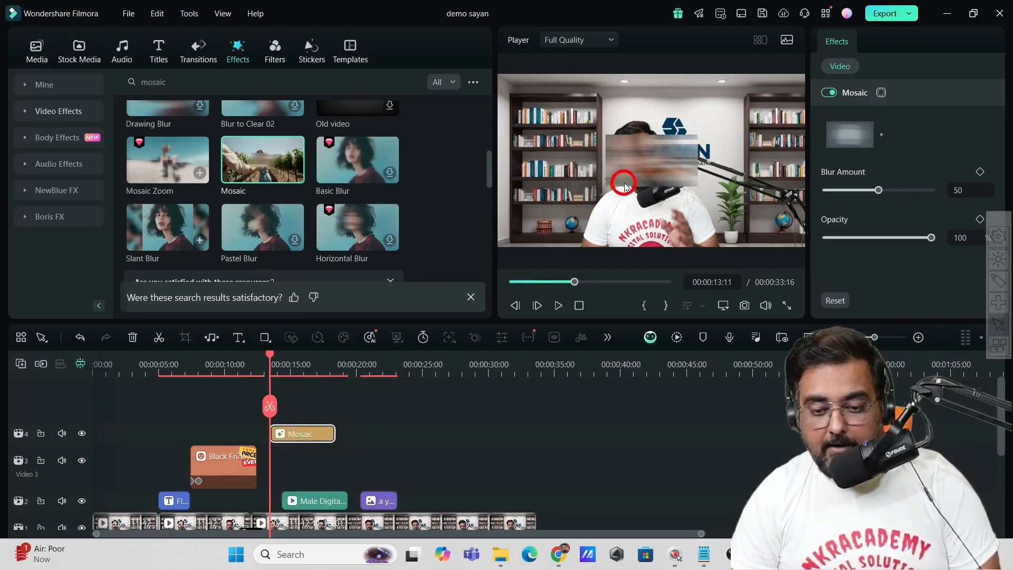
# - Shrink the mosaic area over the wall logo's symbol and set its blur amount to 26 and opacity to 94
pyautogui.moveTo(649, 163); pyautogui.dragTo(681, 128)
pyautogui.click(736, 134)
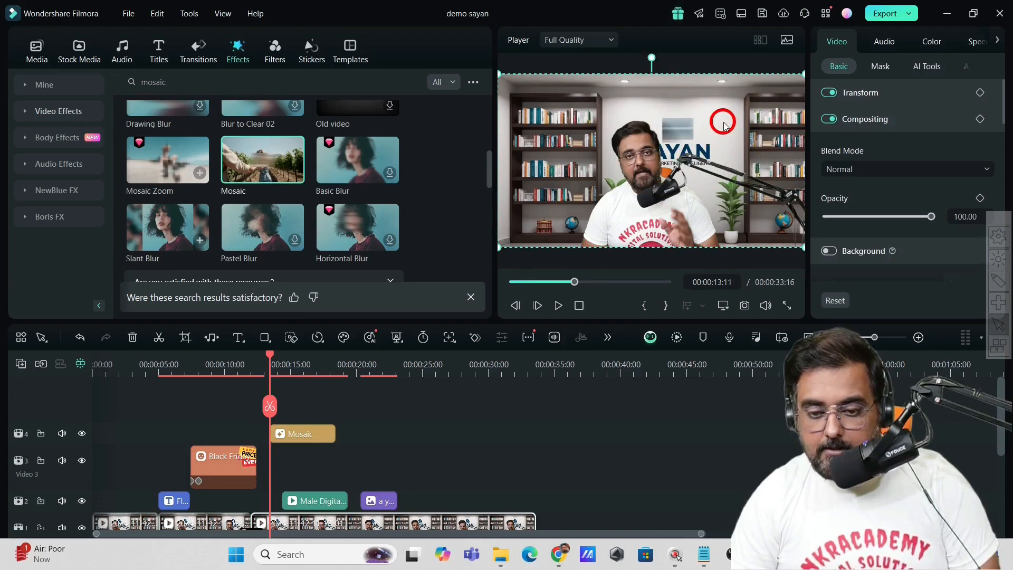
pyautogui.click(678, 125)
pyautogui.moveTo(875, 193); pyautogui.dragTo(846, 201)
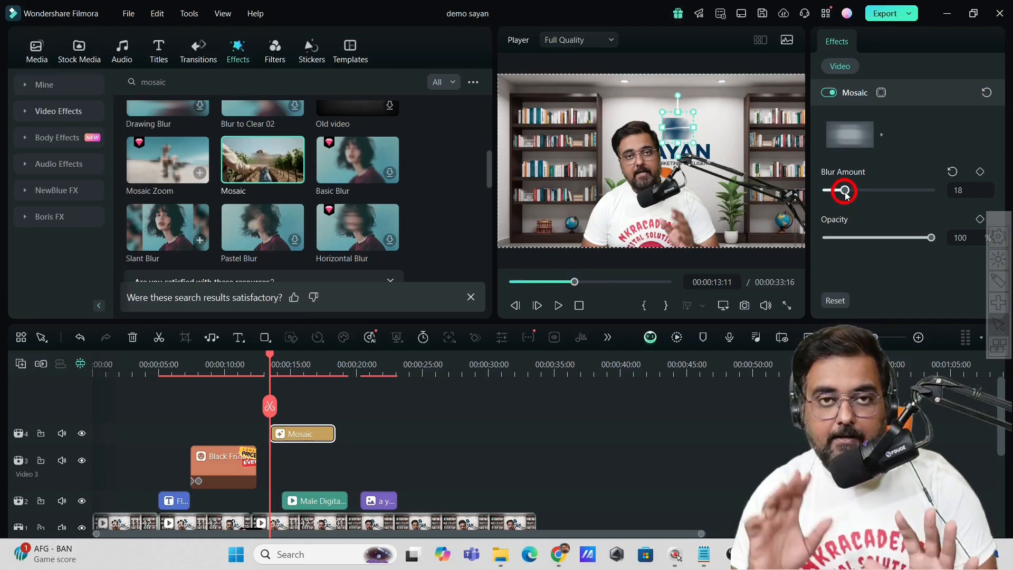
pyautogui.moveTo(845, 194); pyautogui.dragTo(855, 194)
pyautogui.moveTo(931, 237)
pyautogui.mouseDown()
pyautogui.moveTo(908, 241)
pyautogui.moveTo(924, 238)
pyautogui.mouseUp()
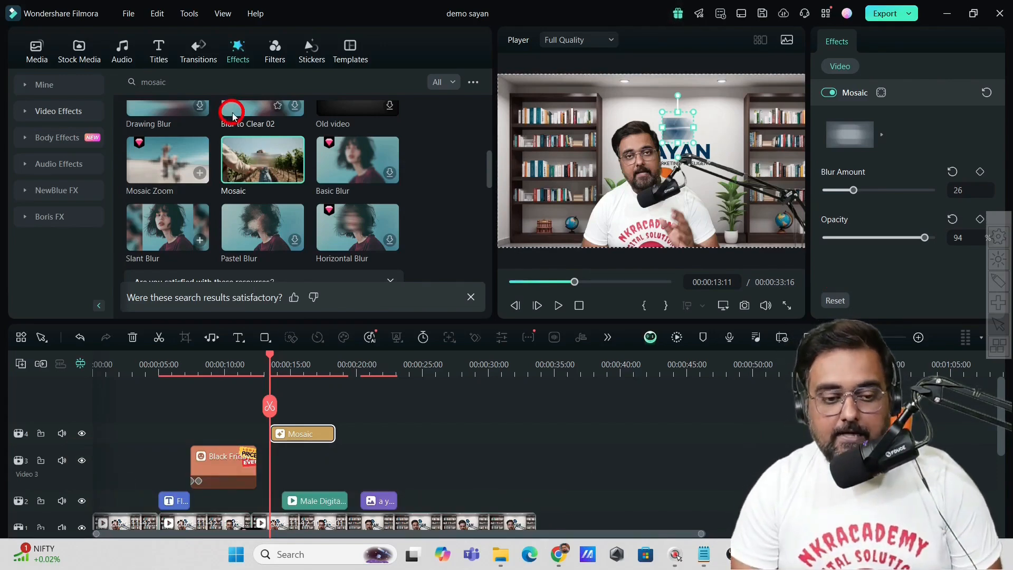
# - Place the lightning-bolt Sale sticker on the Video 4 track at about 00:00:26:12
pyautogui.click(299, 48)
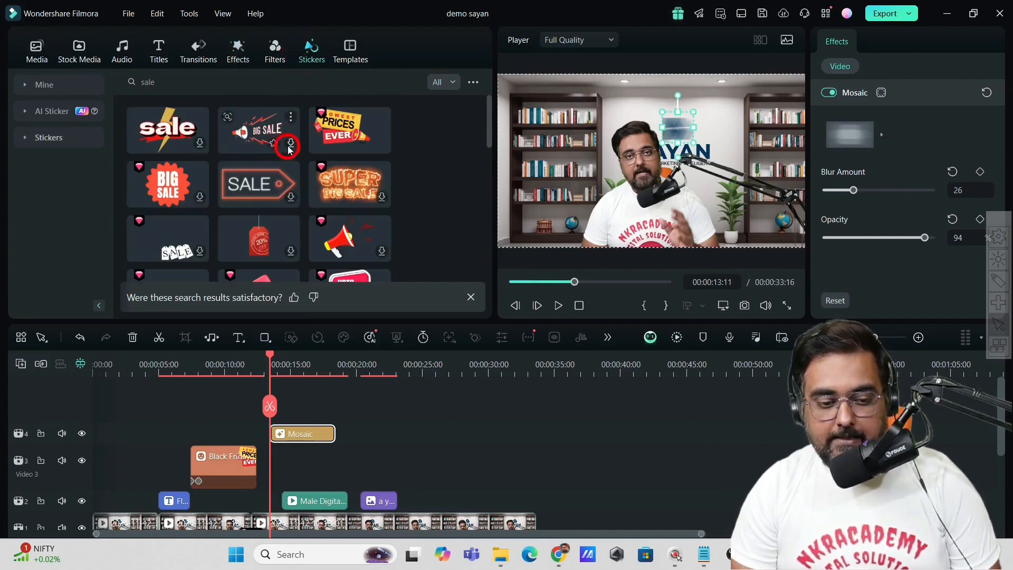
pyautogui.moveTo(156, 139)
pyautogui.moveTo(156, 138); pyautogui.dragTo(443, 434)
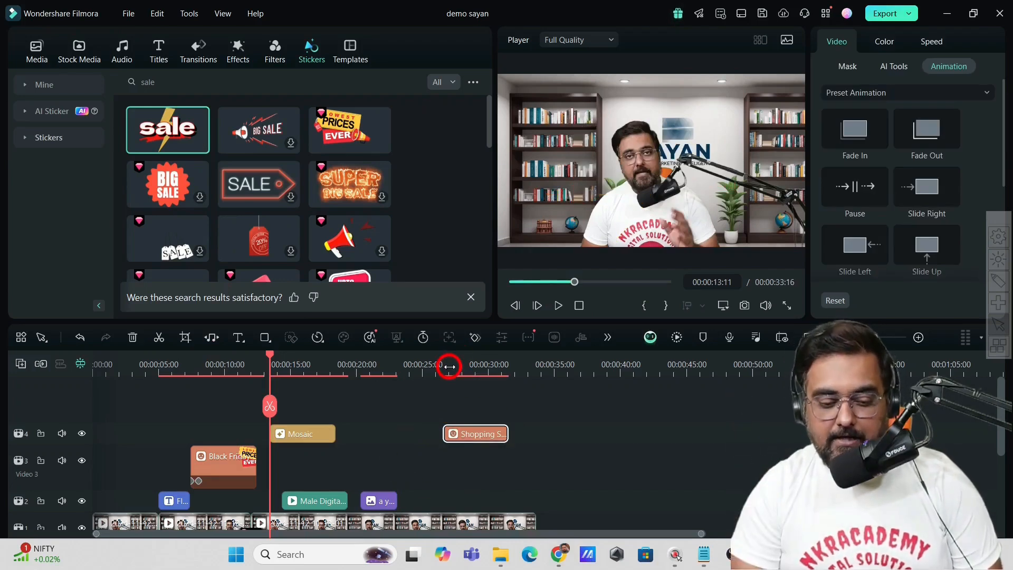
# - Play back the Sale sticker from 00:00:26:12 to 00:00:30:12 and check where it starts on the timeline
pyautogui.click(442, 365)
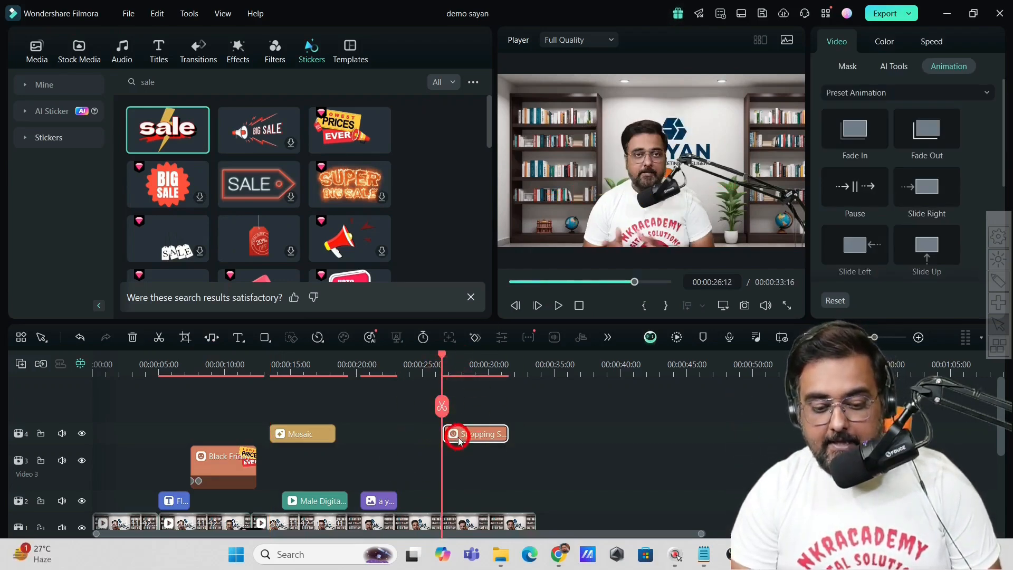
pyautogui.click(557, 305)
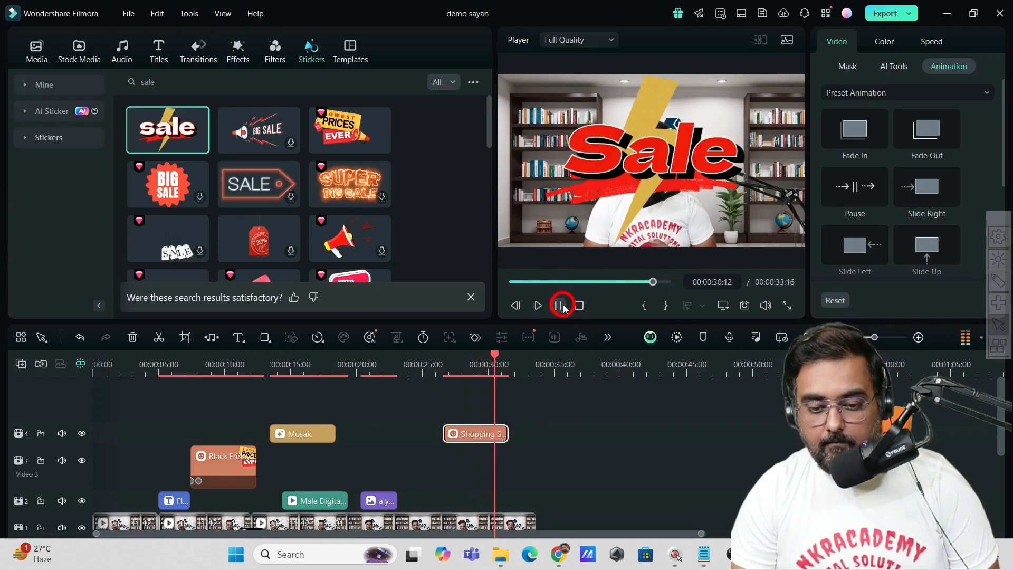
pyautogui.click(454, 384)
pyautogui.click(446, 364)
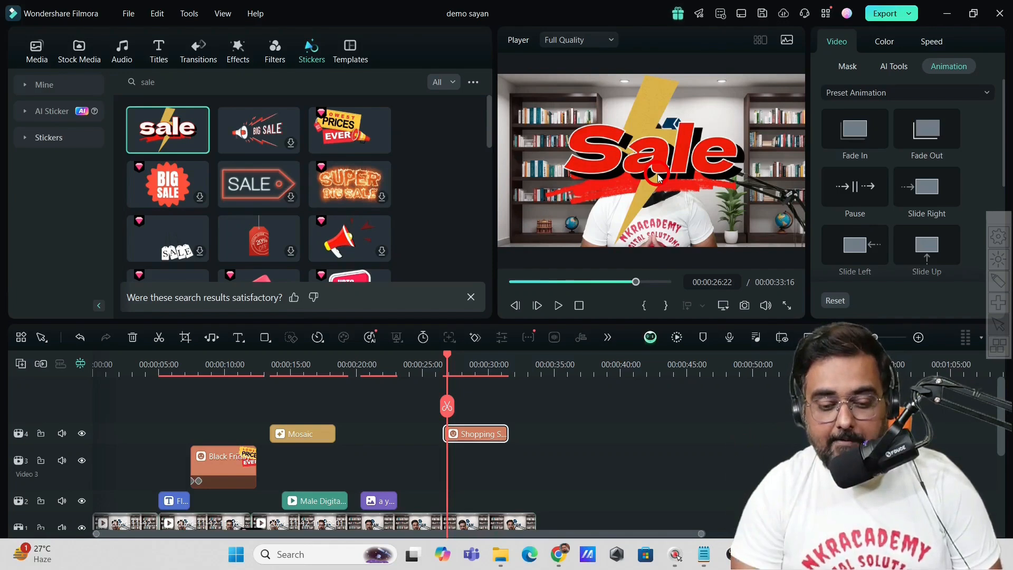
pyautogui.moveTo(447, 361); pyautogui.dragTo(441, 362)
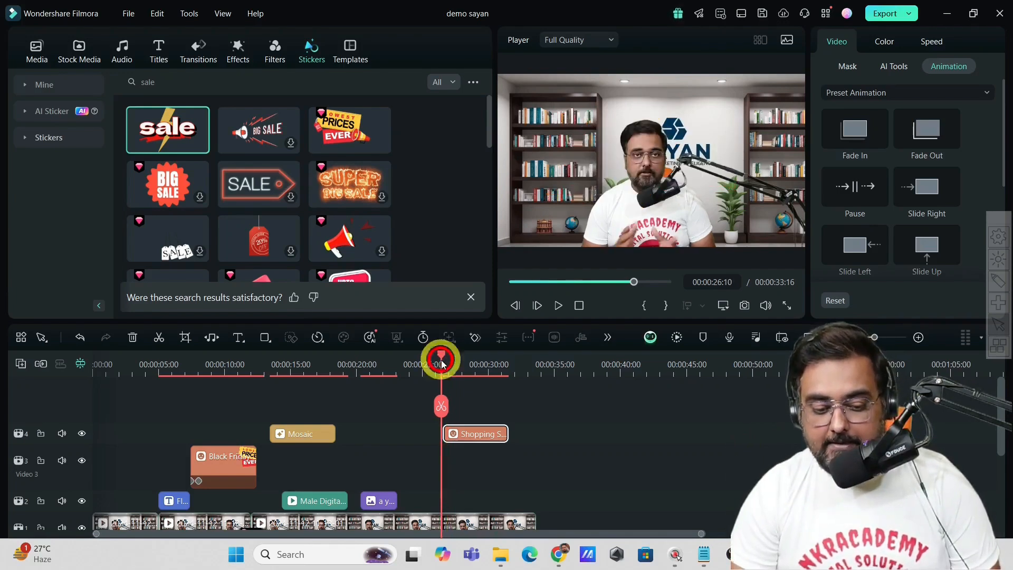
pyautogui.click(475, 439)
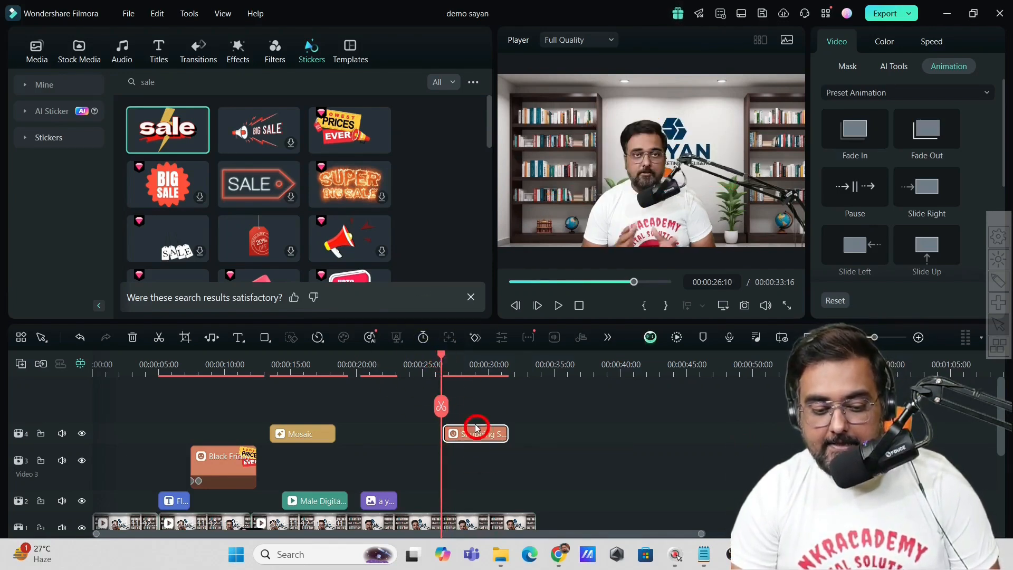
# - Add keyframes to the Sale sticker at 00:00:26:19 and 00:00:27:17, and select the second keyframe
pyautogui.moveTo(440, 362); pyautogui.dragTo(447, 364)
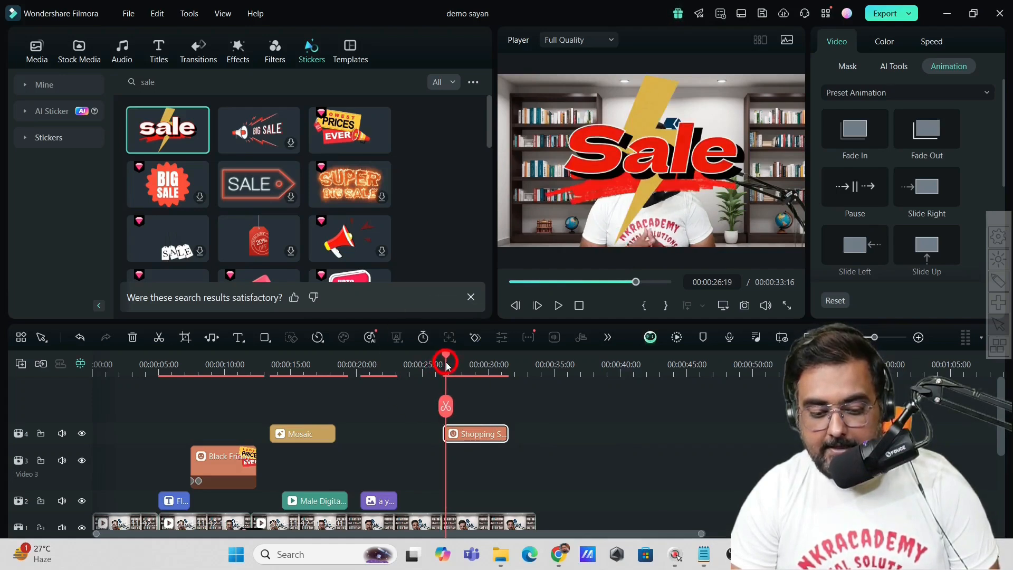
pyautogui.click(474, 338)
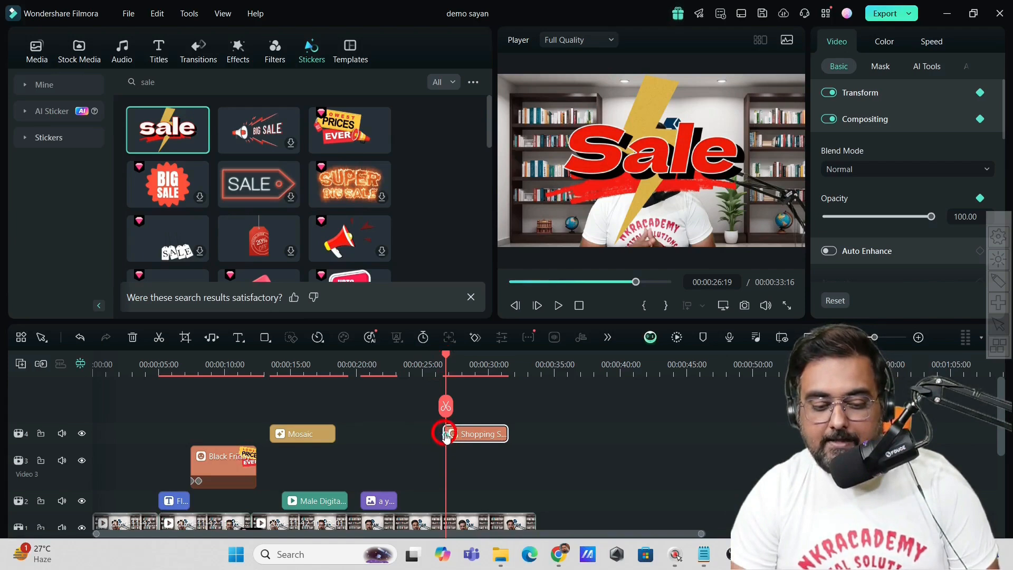
pyautogui.moveTo(444, 359); pyautogui.dragTo(459, 361)
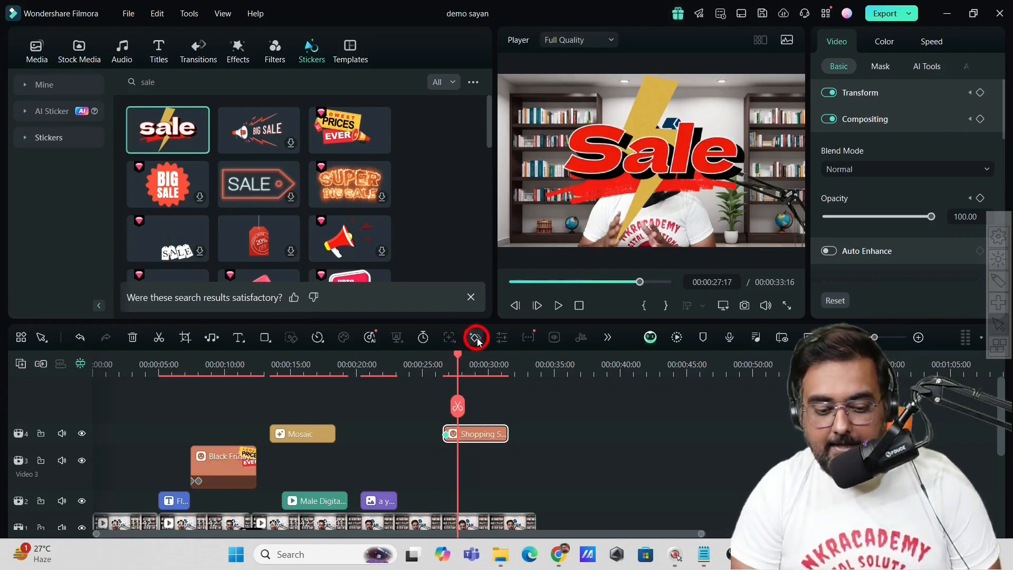
pyautogui.click(475, 338)
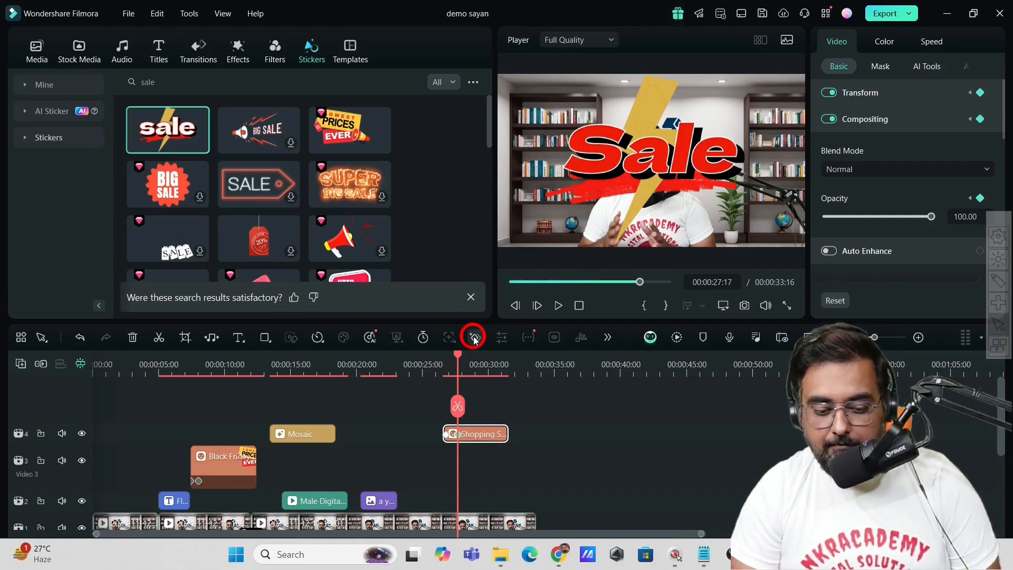
pyautogui.click(458, 440)
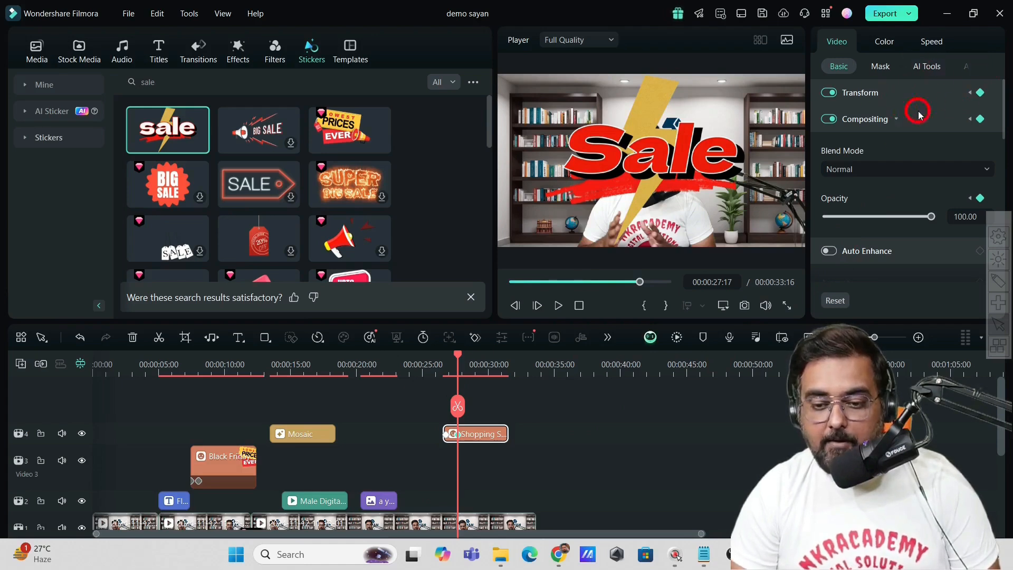
# - At the 00:00:27:17 keyframe, shrink the Sale sticker and move it into the upper-left corner of the video frame
pyautogui.moveTo(667, 150)
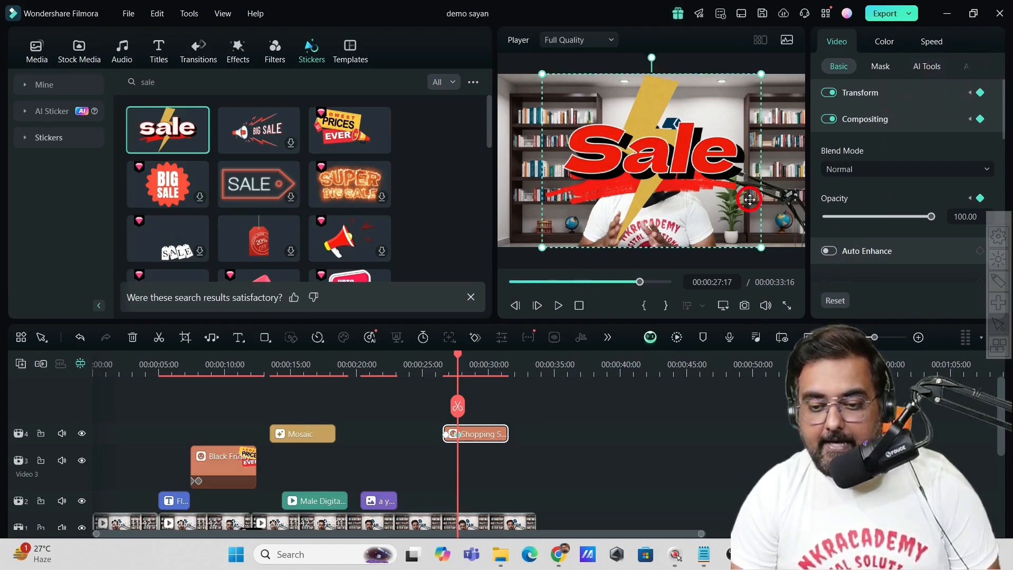
pyautogui.moveTo(760, 246); pyautogui.dragTo(707, 205)
pyautogui.moveTo(655, 147); pyautogui.dragTo(590, 125)
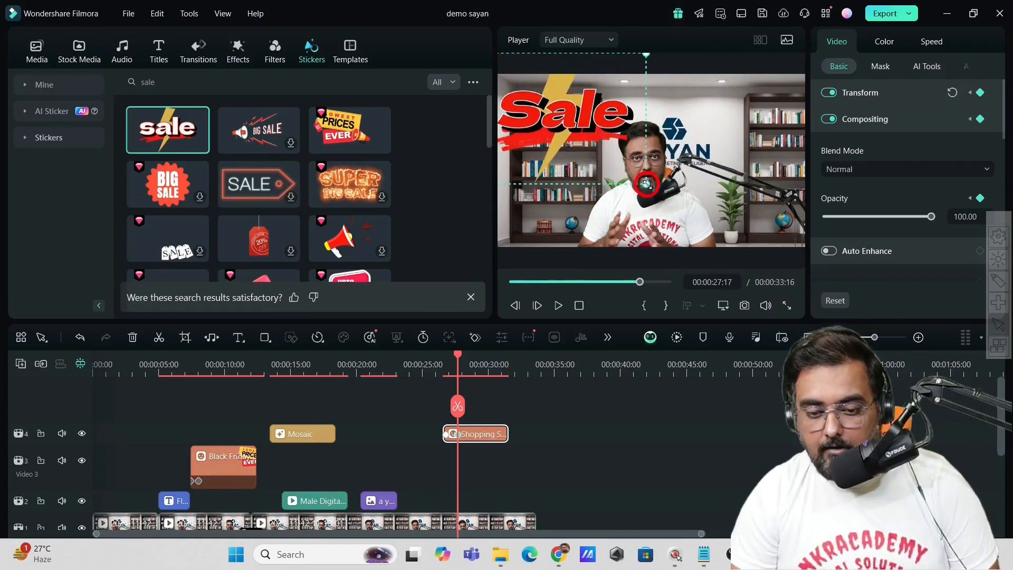
pyautogui.moveTo(648, 185); pyautogui.dragTo(623, 171)
pyautogui.moveTo(564, 129); pyautogui.dragTo(558, 139)
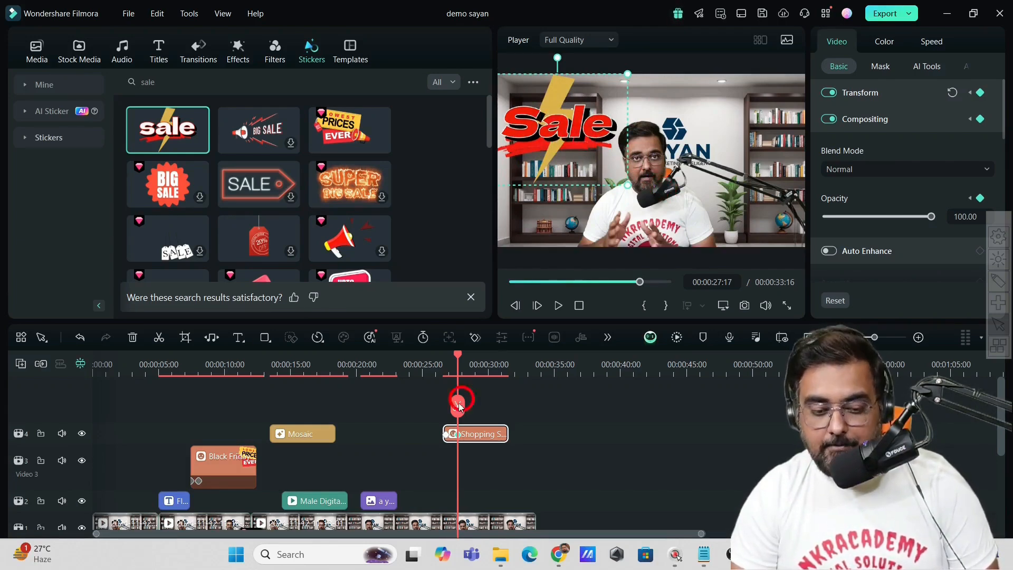
# - Play back the Sale sticker's shrinking animation from 00:00:26:03 to about 00:00:28:08
pyautogui.click(437, 372)
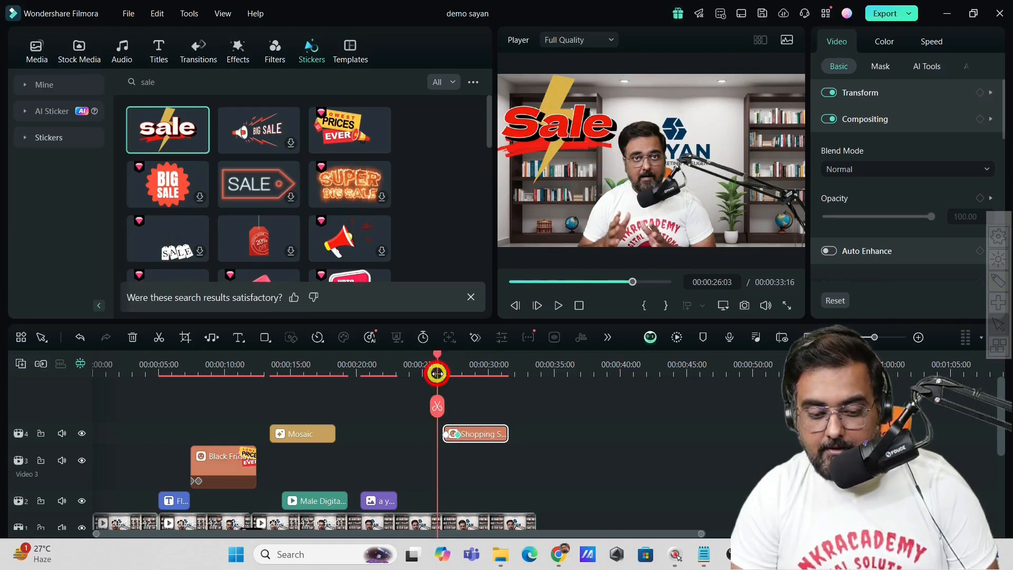
pyautogui.click(558, 305)
pyautogui.click(559, 305)
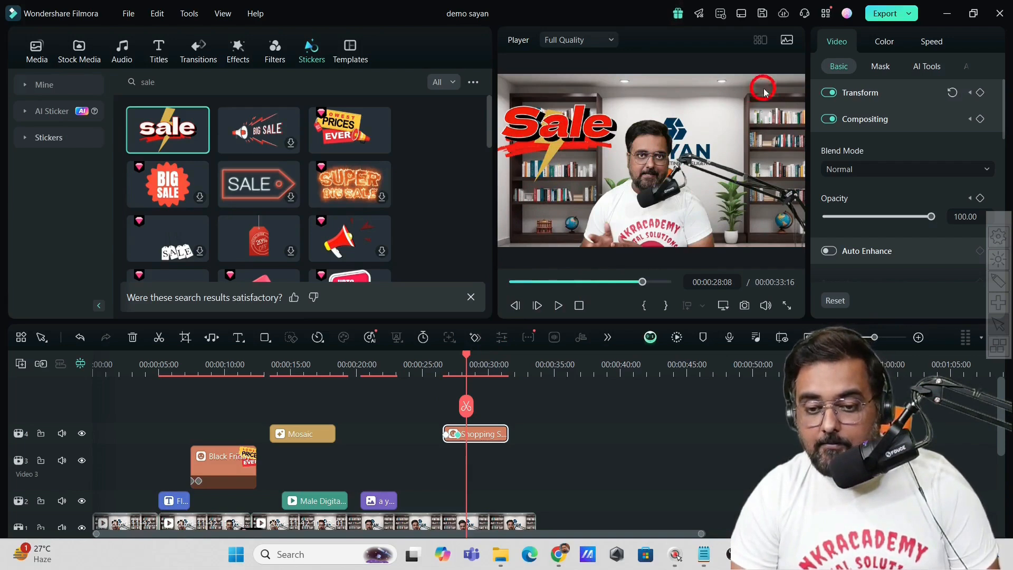
# - Add a third keyframe to the Sale sticker at 00:00:28:18 and compare it with the 00:00:27:17 keyframe
pyautogui.moveTo(466, 358)
pyautogui.mouseDown()
pyautogui.moveTo(482, 360)
pyautogui.moveTo(463, 359)
pyautogui.moveTo(472, 361)
pyautogui.mouseUp()
pyautogui.click(473, 338)
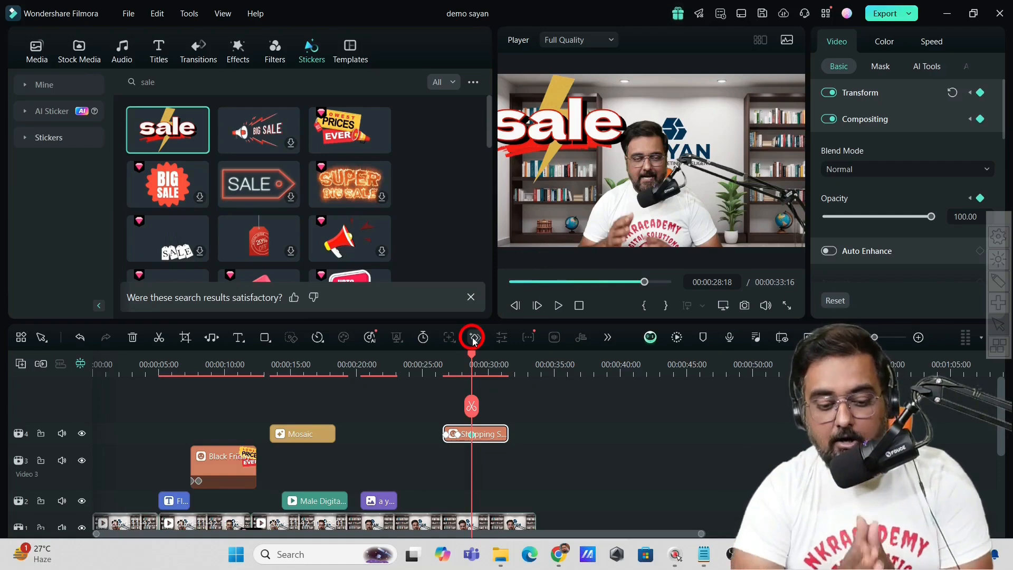
pyautogui.click(458, 438)
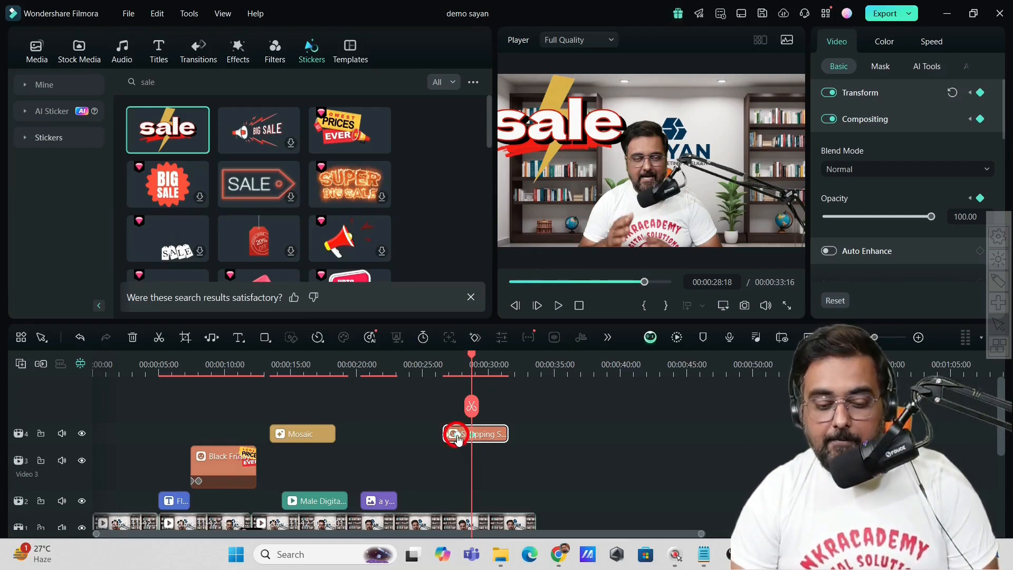
pyautogui.click(457, 434)
pyautogui.click(472, 435)
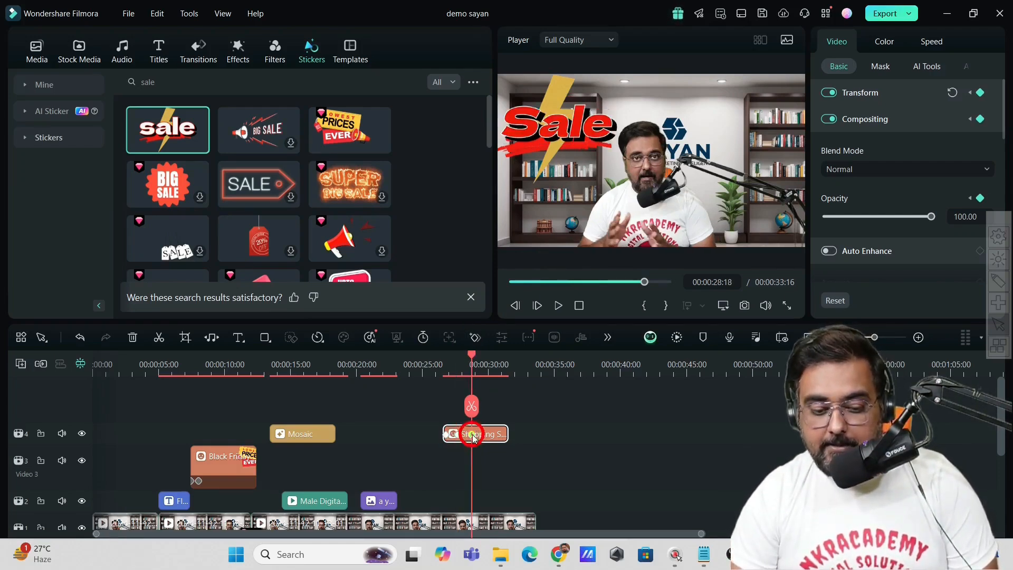
pyautogui.click(457, 435)
pyautogui.click(471, 434)
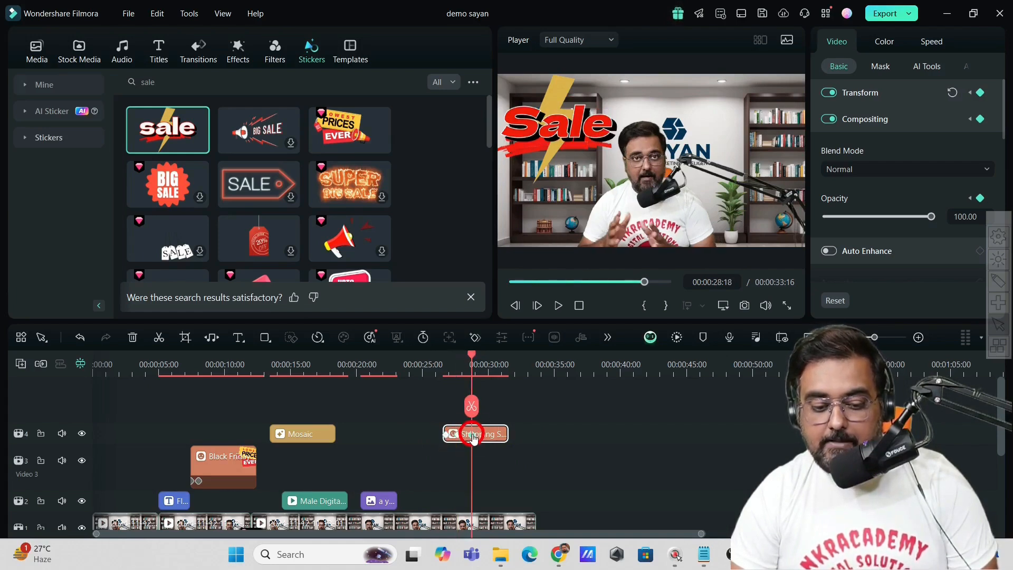
# - Add a keyframe at 00:00:29:22 and move the Sale sticker to the upper-right corner of the video frame there
pyautogui.click(471, 355)
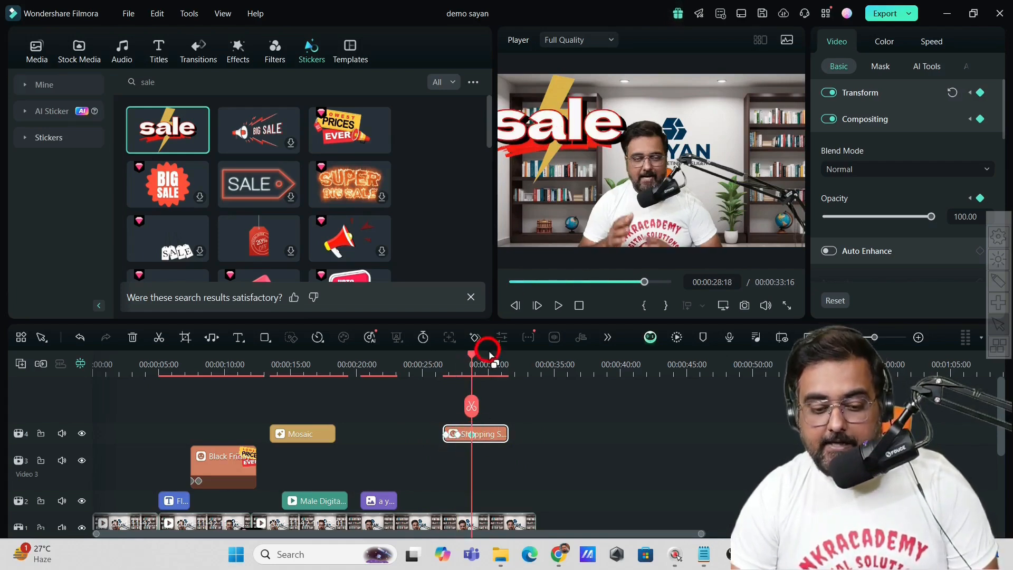
pyautogui.moveTo(471, 357); pyautogui.dragTo(488, 363)
pyautogui.click(474, 337)
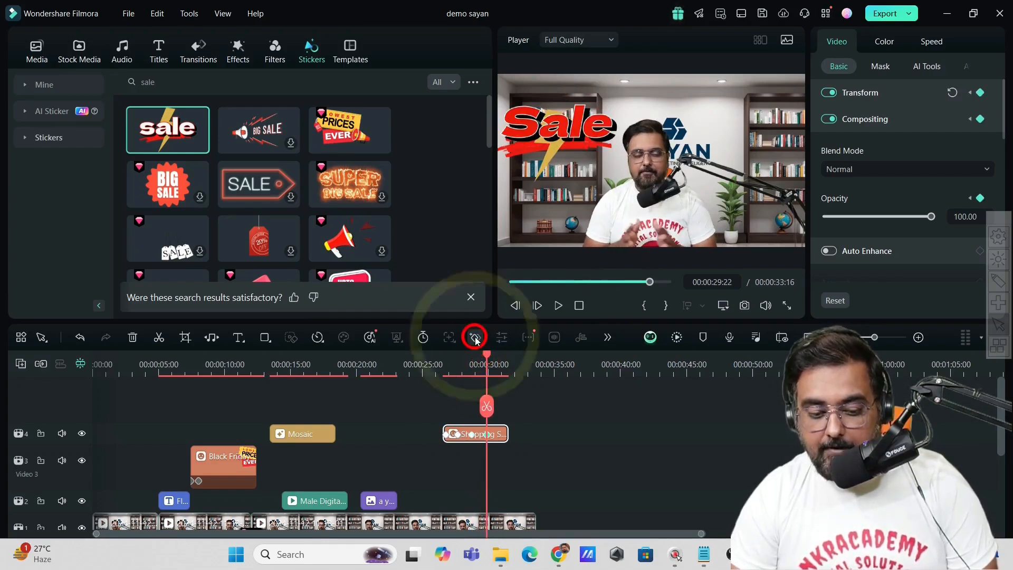
pyautogui.moveTo(549, 122); pyautogui.dragTo(739, 119)
pyautogui.click(565, 282)
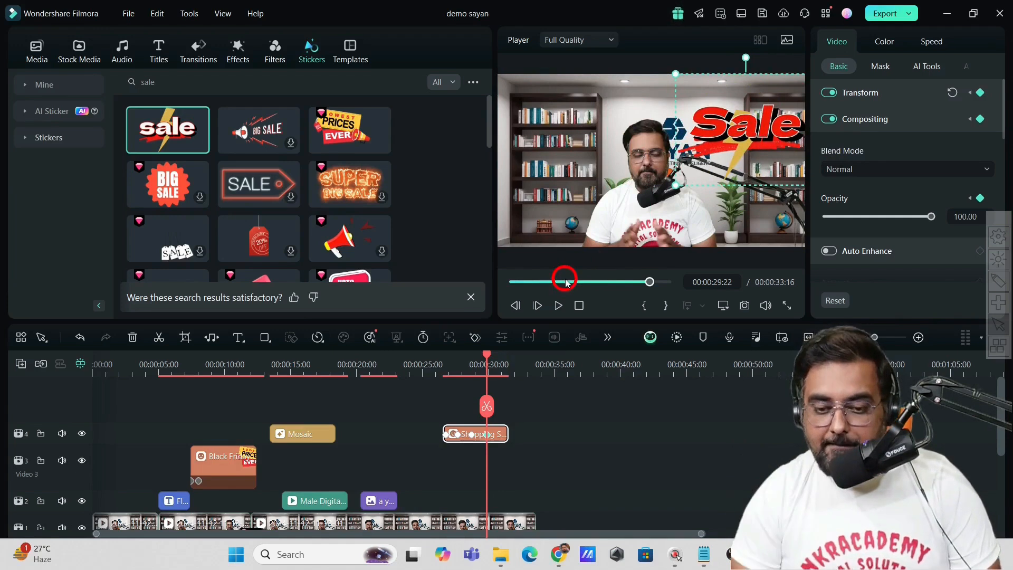
pyautogui.click(683, 140)
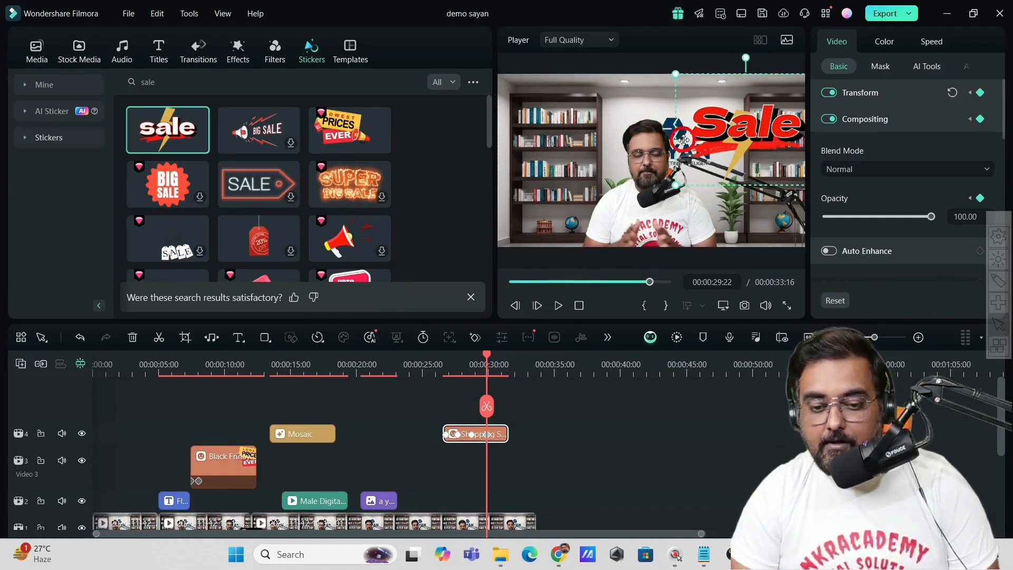
pyautogui.click(535, 106)
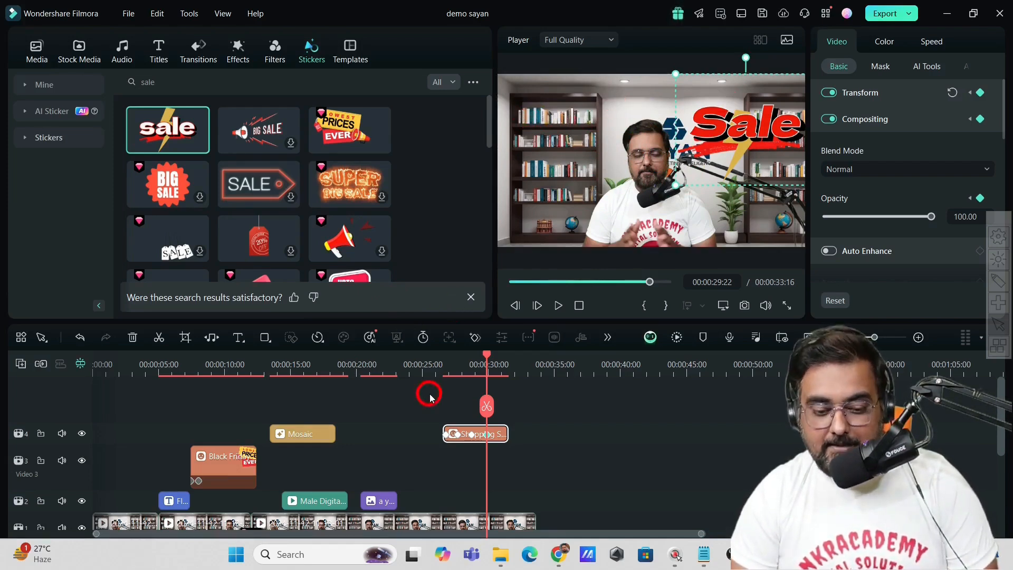
# - Play back the full Sale sticker animation from 00:00:26:12 to 00:00:31:16
pyautogui.click(441, 366)
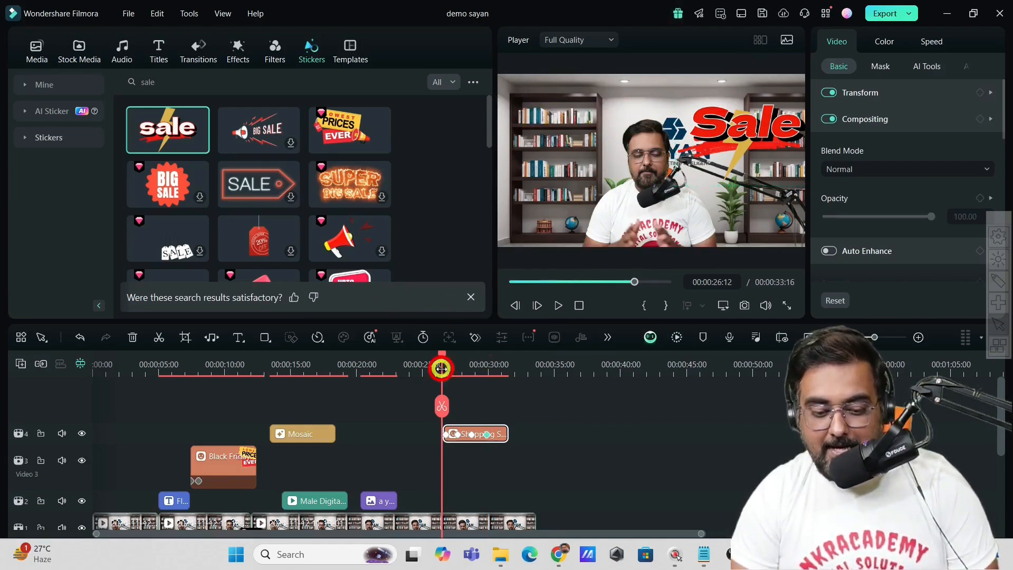
pyautogui.click(564, 301)
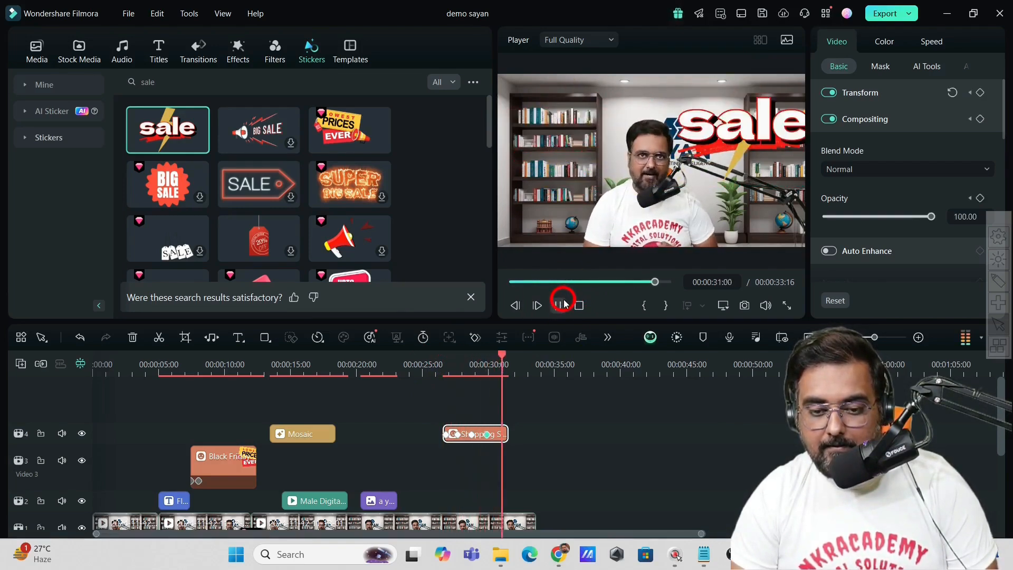
pyautogui.click(564, 302)
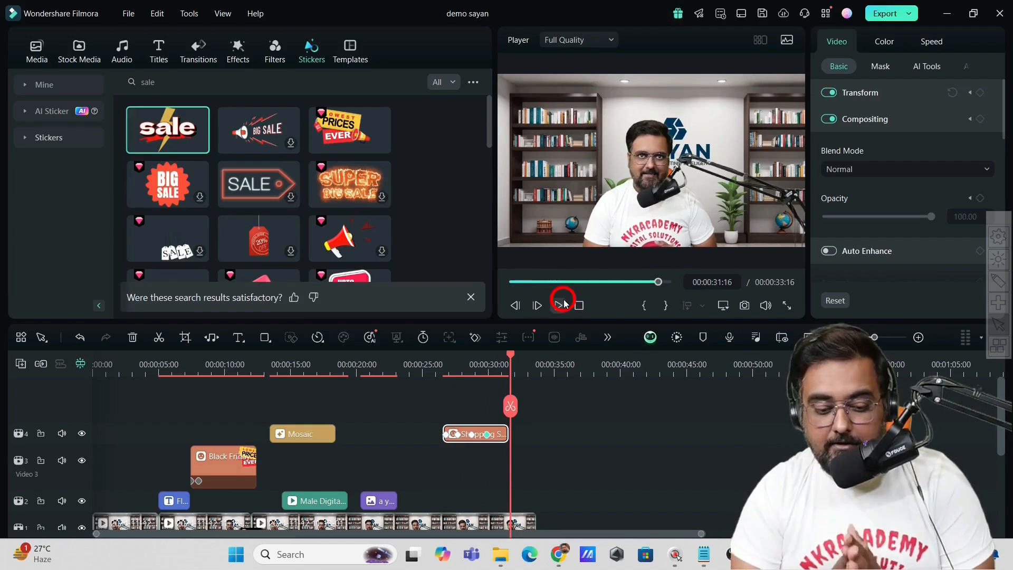
# - Delete the Sale sticker's keyframe at 00:00:28:18 and play back the animation from 00:00:26:02 to 00:00:29:03
pyautogui.click(470, 435)
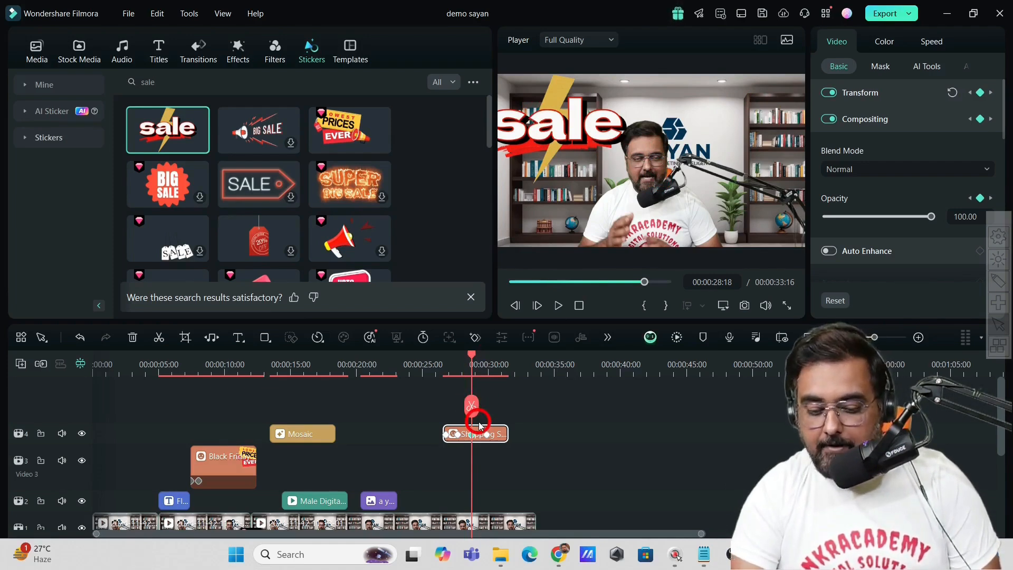
pyautogui.click(437, 365)
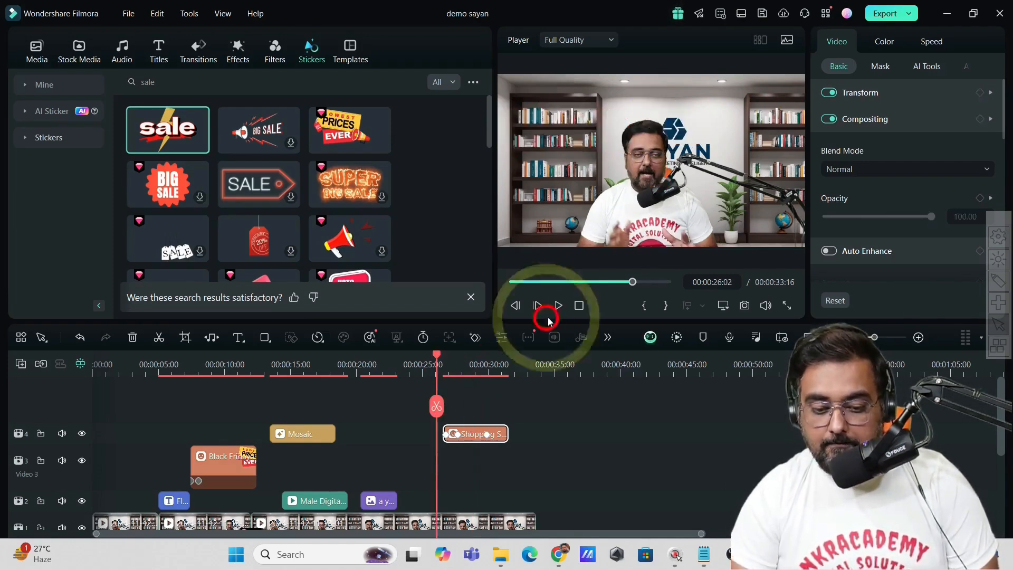
pyautogui.click(551, 315)
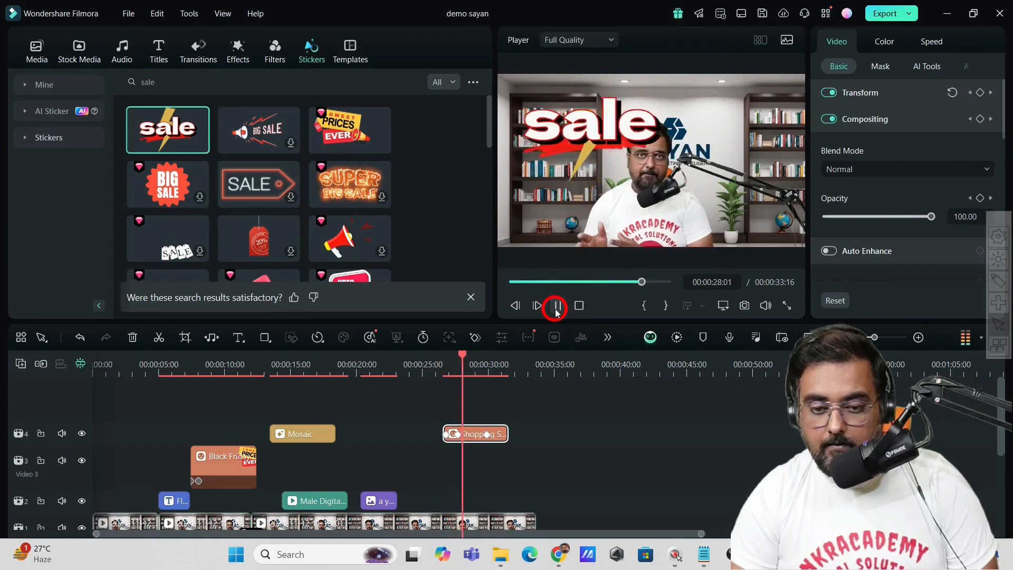
pyautogui.click(557, 307)
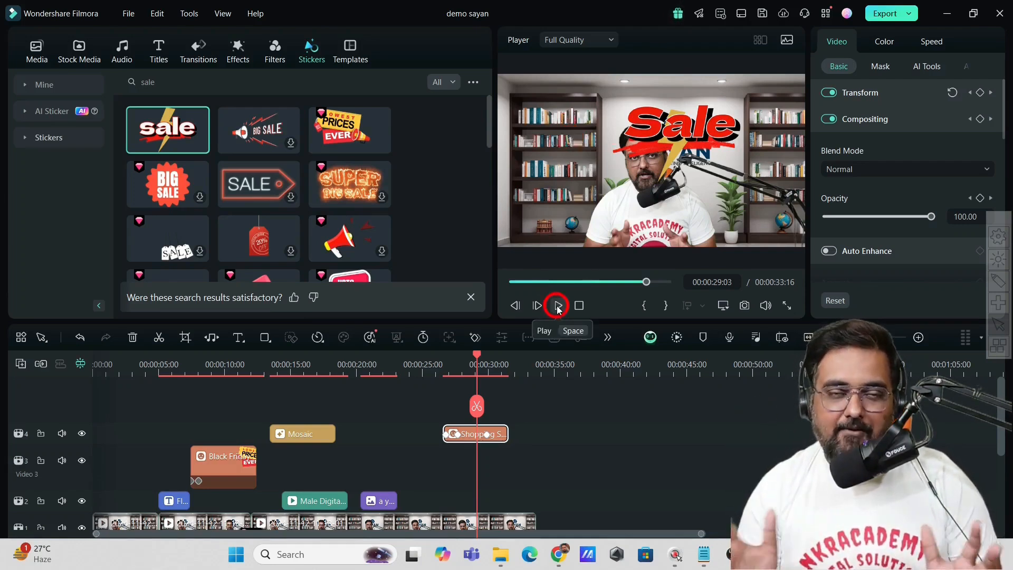
# - Select the first clip on the Video 1 track with the playhead at 00:00:00:12 and open its basic color settings, dismissing the AI Color Palette tip
pyautogui.click(491, 369)
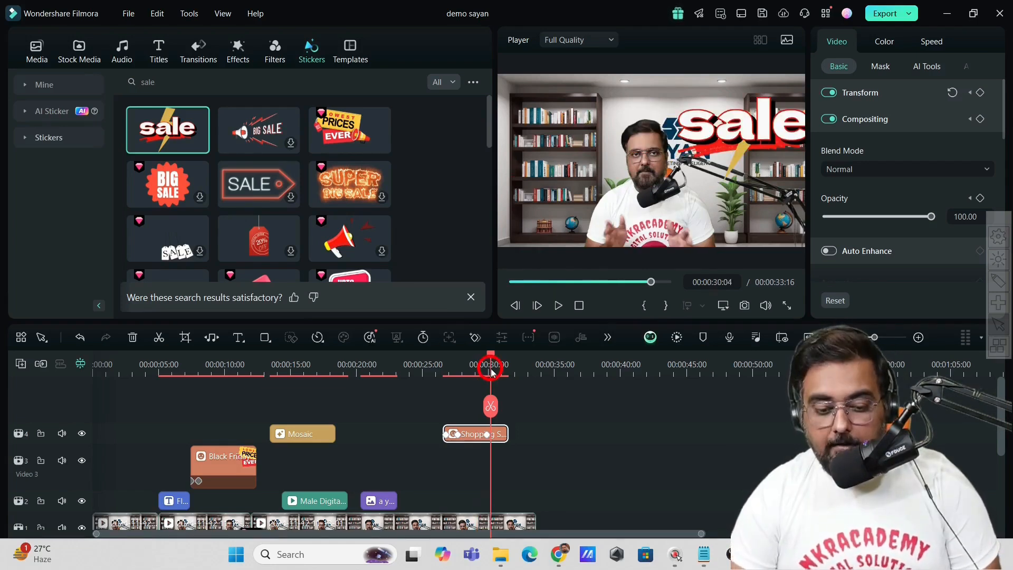
pyautogui.click(384, 378)
pyautogui.moveTo(384, 379); pyautogui.dragTo(97, 379)
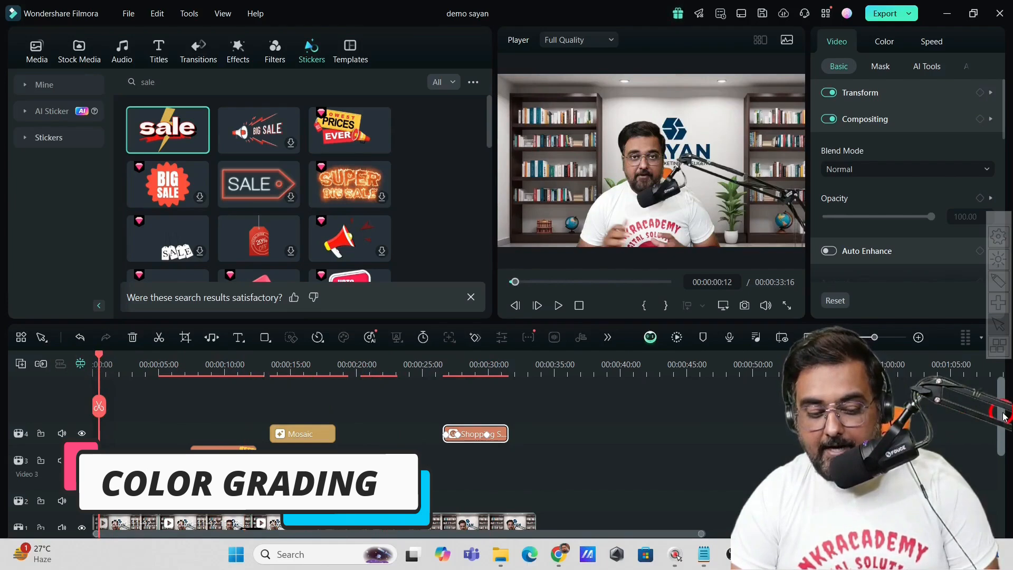
pyautogui.scroll(-2, 1003, 417)
pyautogui.click(113, 474)
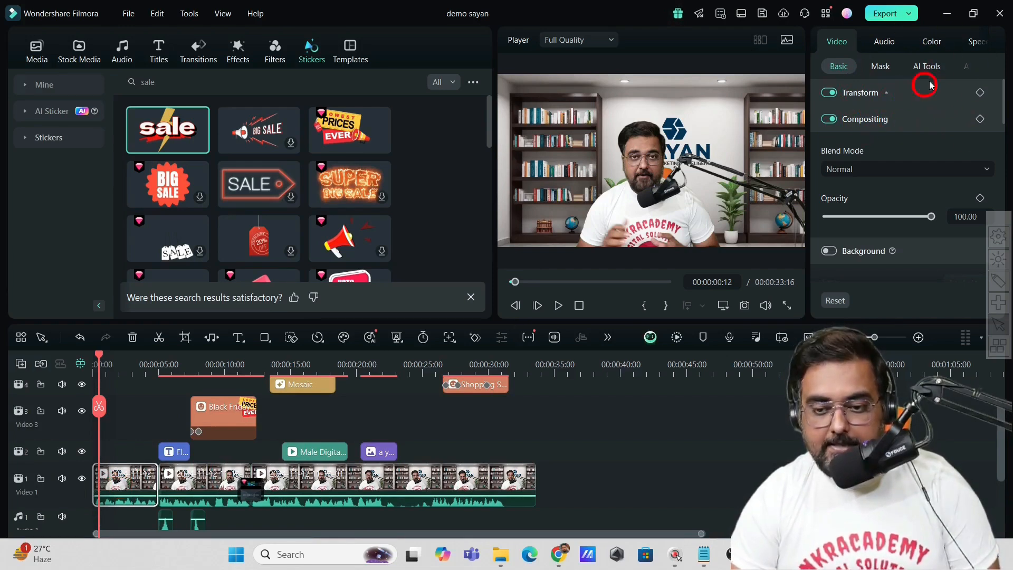
pyautogui.click(929, 42)
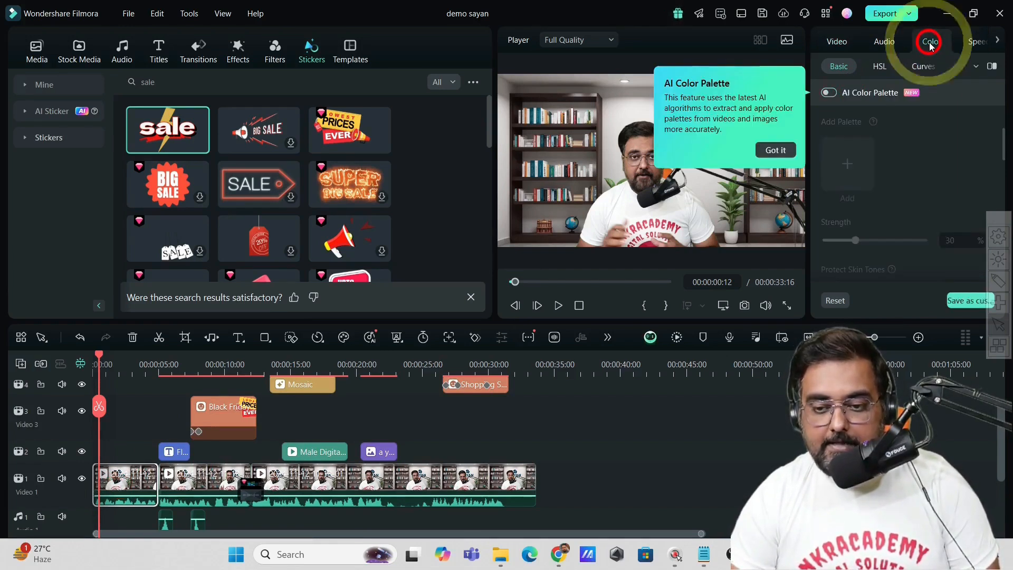
pyautogui.click(777, 150)
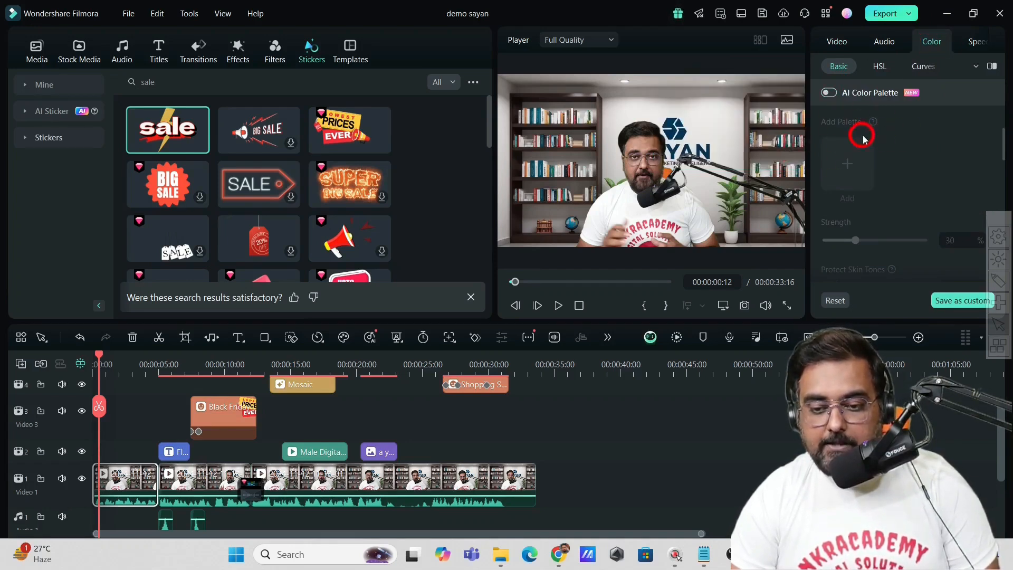
# - Browse the Default color presets and apply the blue-tinted one in the second row to the first clip, after trying the preset beside it
pyautogui.moveTo(1003, 148); pyautogui.dragTo(988, 86)
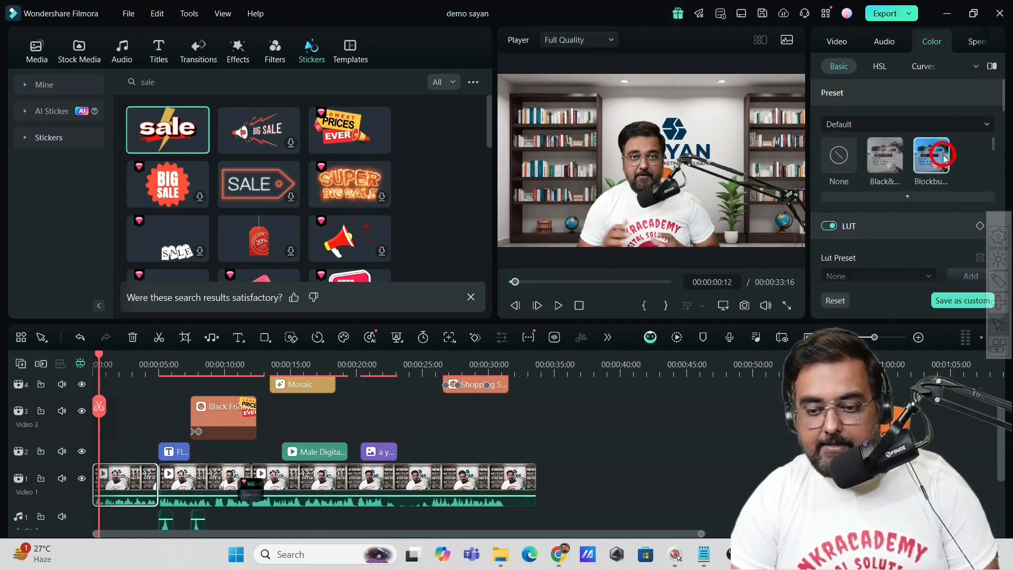
pyautogui.click(984, 127)
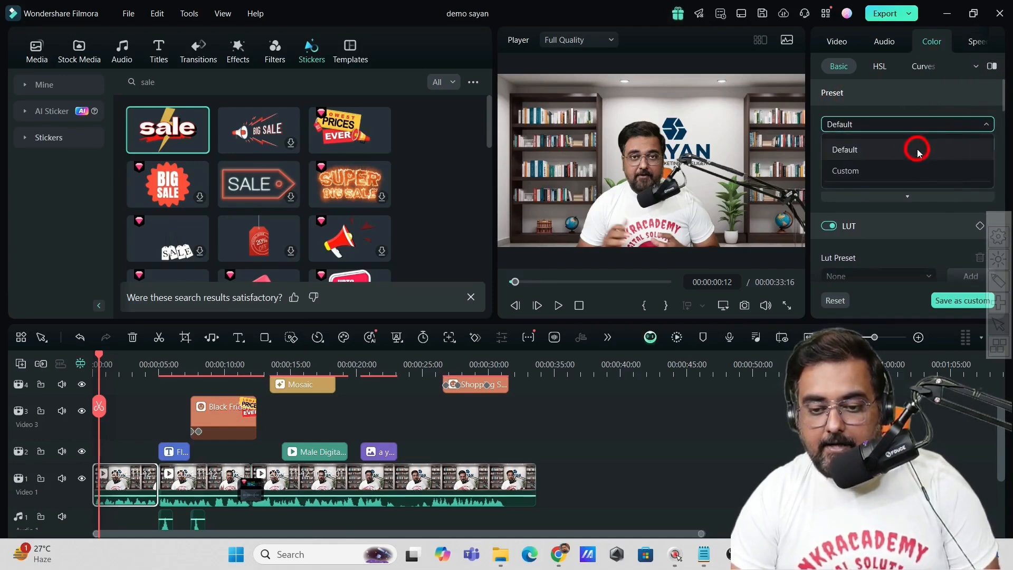
pyautogui.click(931, 120)
pyautogui.moveTo(992, 144)
pyautogui.mouseDown()
pyautogui.moveTo(993, 154)
pyautogui.moveTo(992, 146)
pyautogui.mouseUp()
pyautogui.click(886, 176)
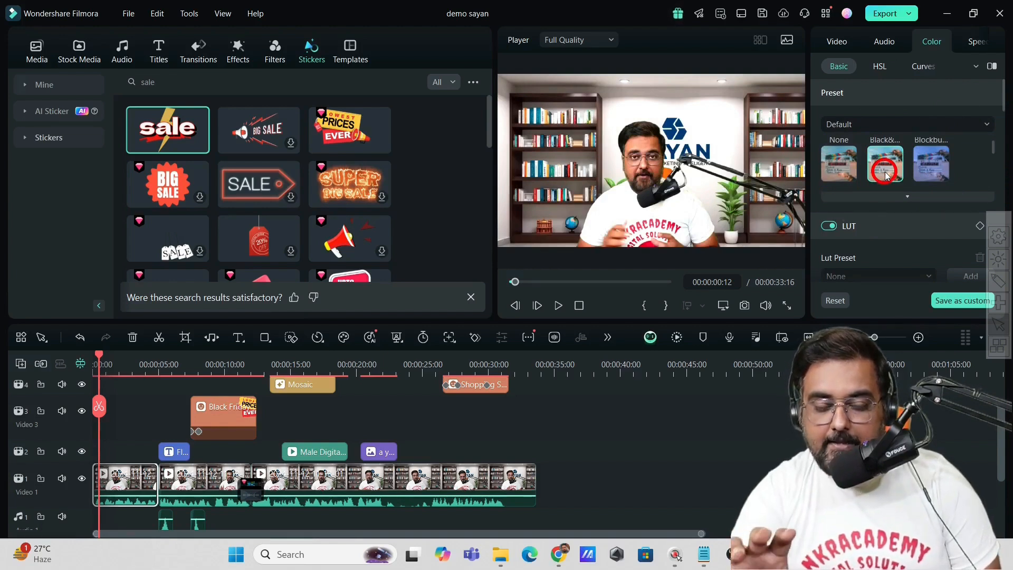
pyautogui.click(922, 176)
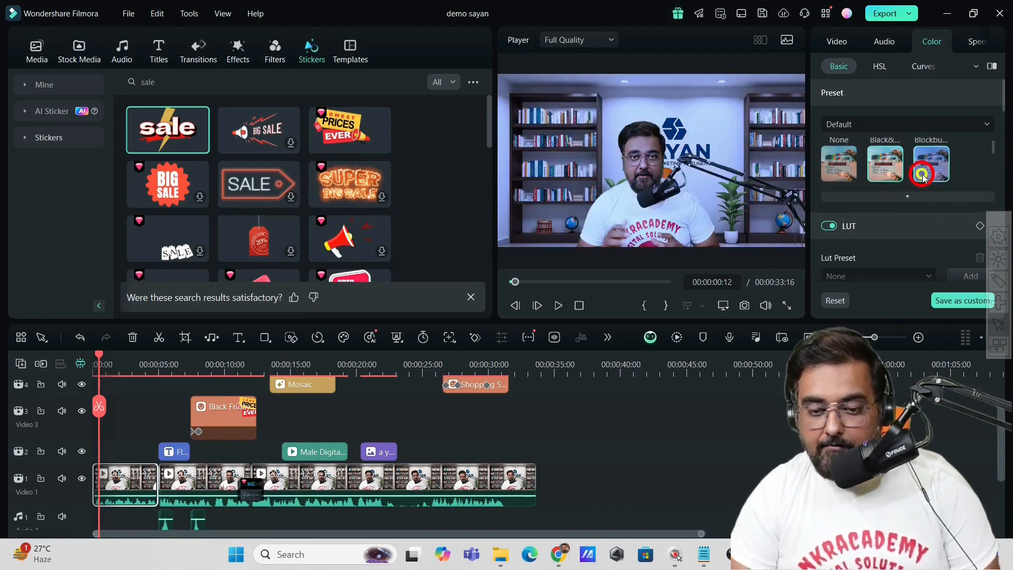
# - Try the first two presets in the second row of the Default color presets, and the black-and-white one, on the first clip
pyautogui.click(827, 171)
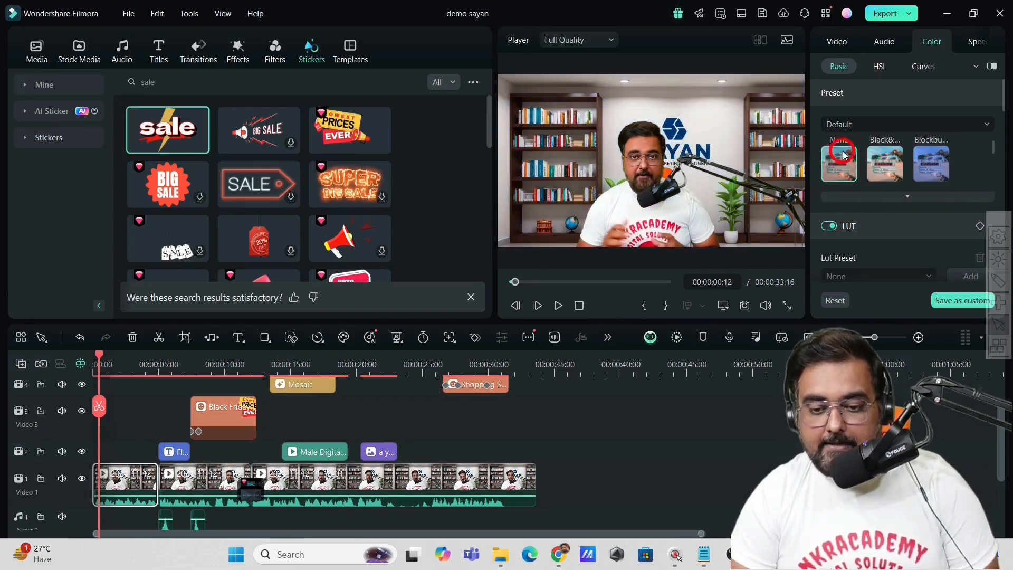
pyautogui.click(898, 166)
pyautogui.scroll(1, 891, 158)
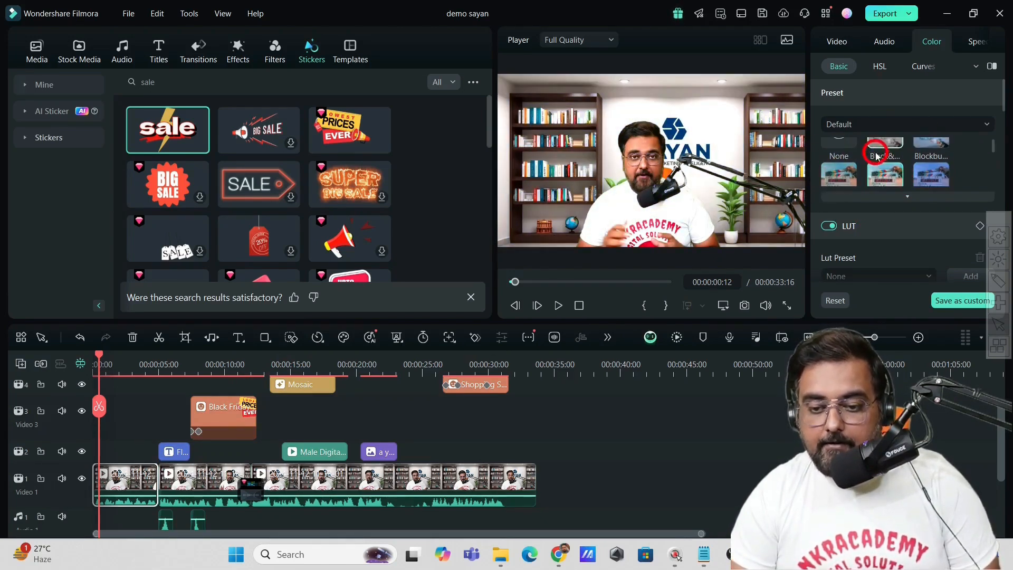
pyautogui.click(646, 187)
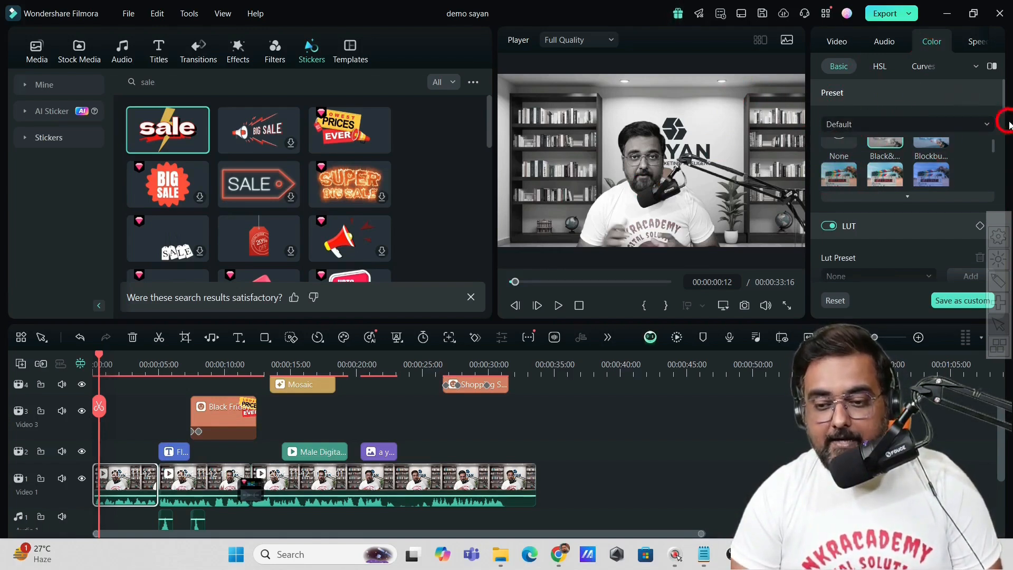
# - Switch on the AI Color Palette to view its reference frame options, and switch it off again
pyautogui.moveTo(1004, 107); pyautogui.dragTo(1002, 150)
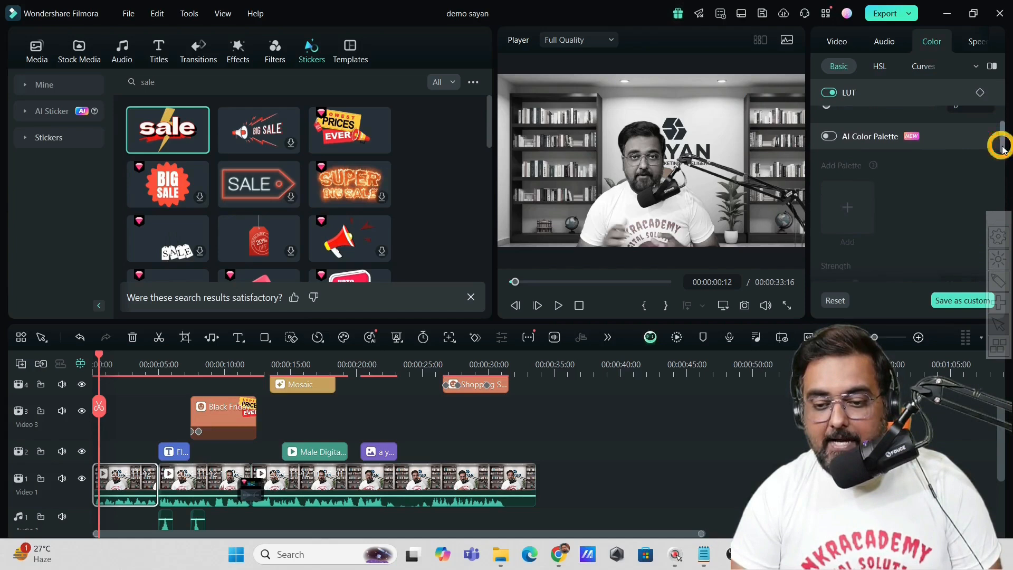
pyautogui.click(829, 136)
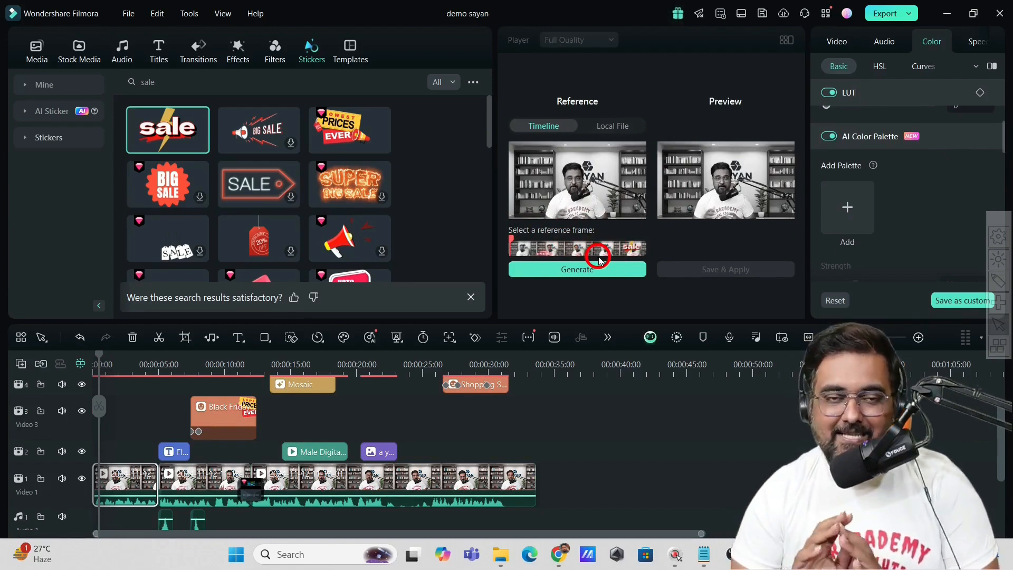
pyautogui.click(829, 136)
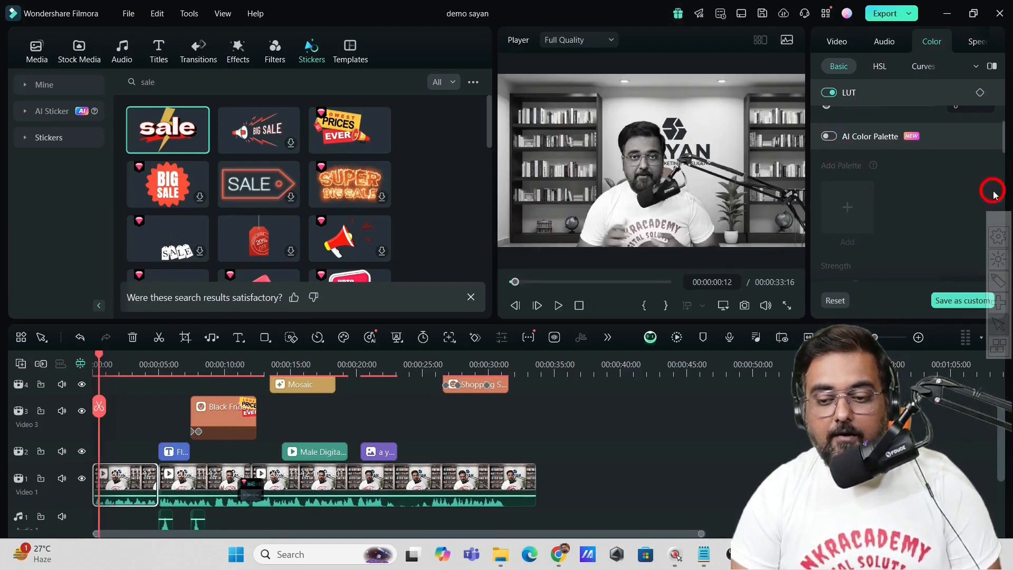
# - Look over the basic color adjustments and apply the middle preset in the second row of the Default presets to the first clip
pyautogui.moveTo(1002, 145); pyautogui.dragTo(1005, 194)
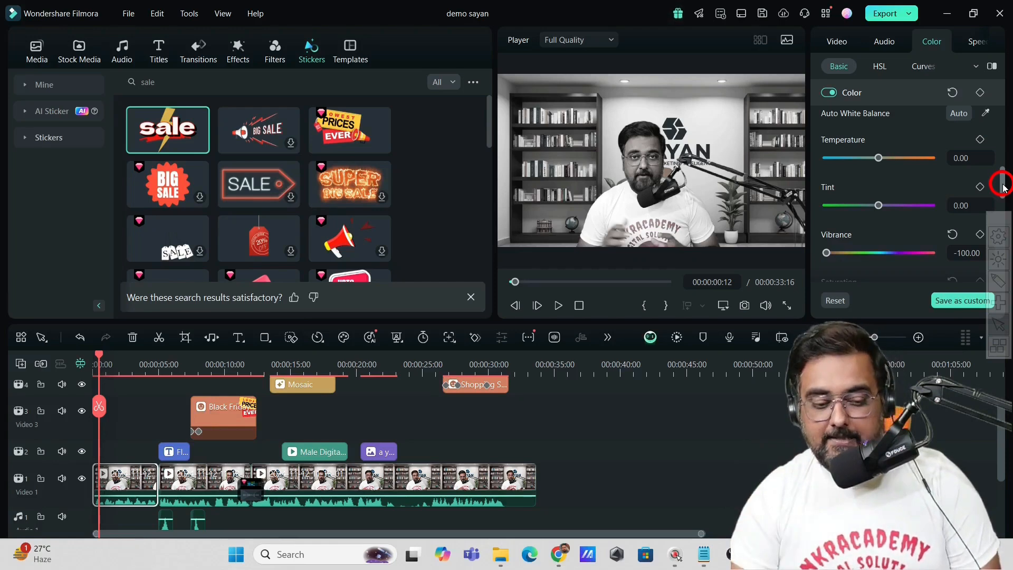
pyautogui.moveTo(1003, 184); pyautogui.dragTo(1003, 97)
pyautogui.click(886, 170)
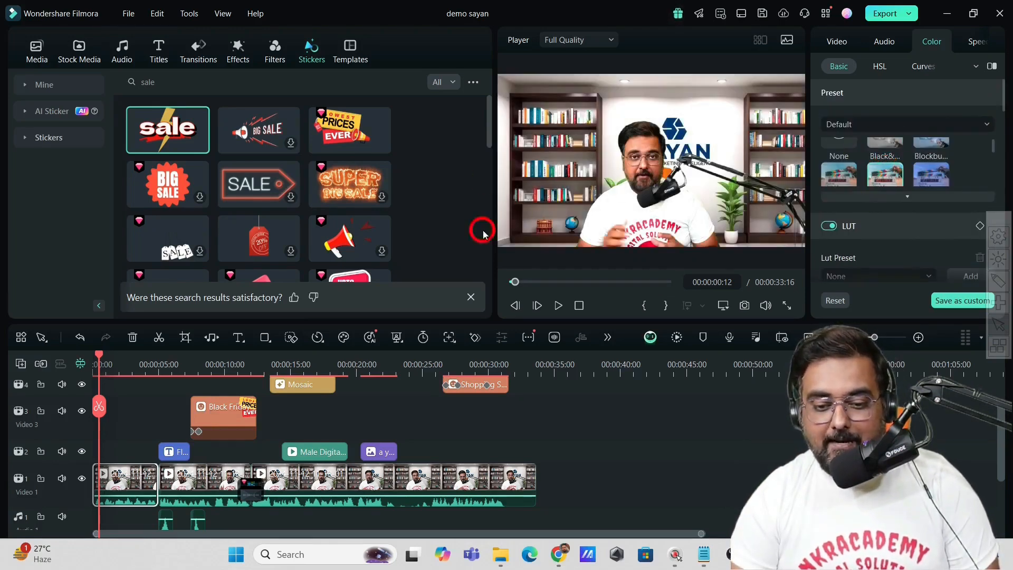
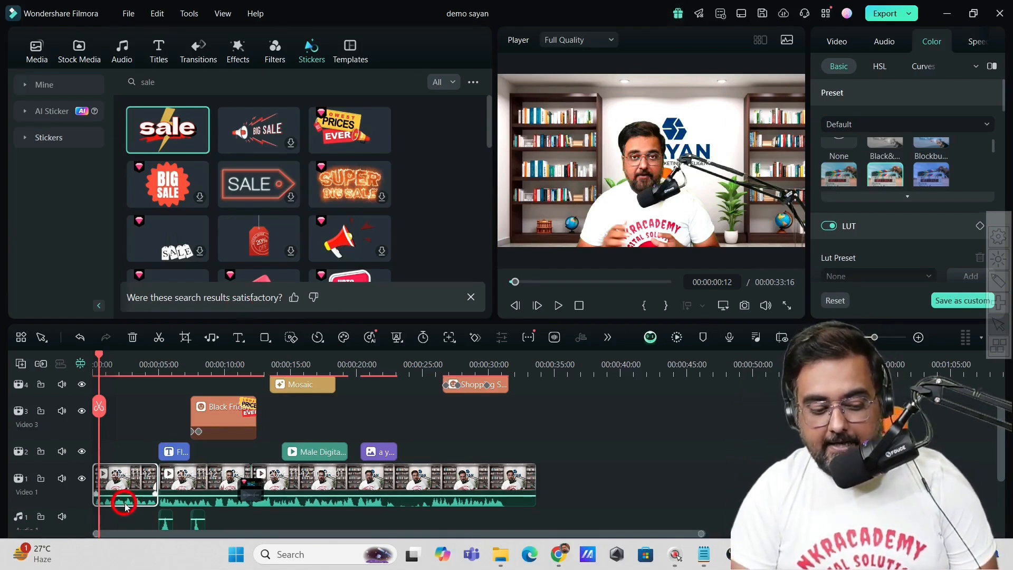
# - Split the first Video 1 clip at 00:00:01:17 and select the short piece before the cut
pyautogui.click(126, 480)
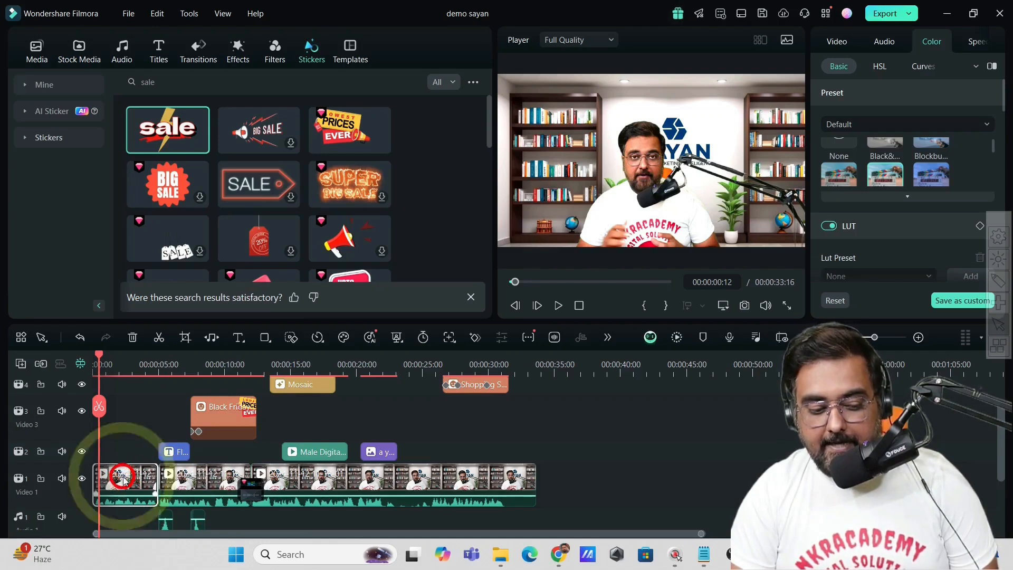
pyautogui.moveTo(100, 362); pyautogui.dragTo(115, 363)
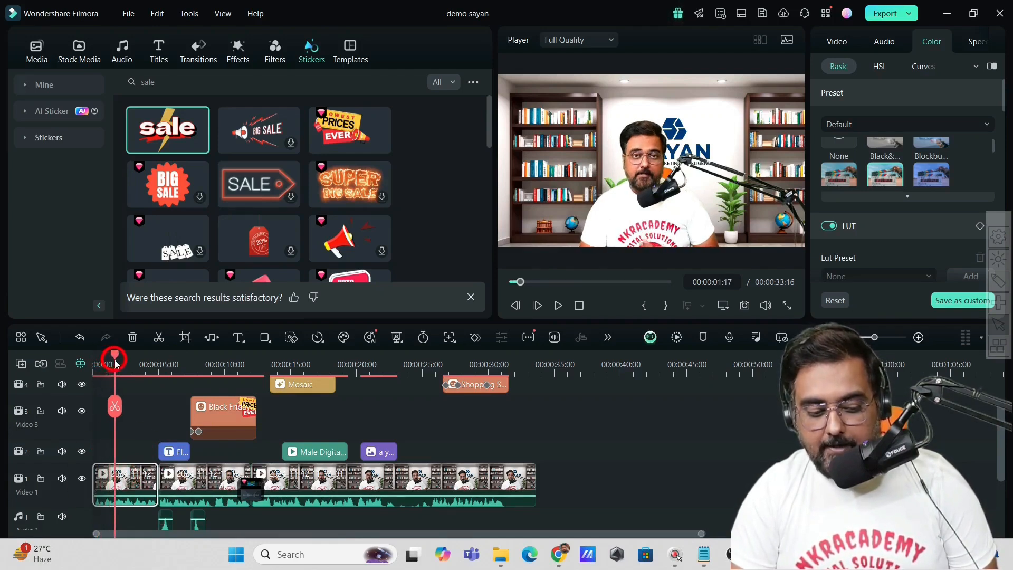
pyautogui.click(114, 411)
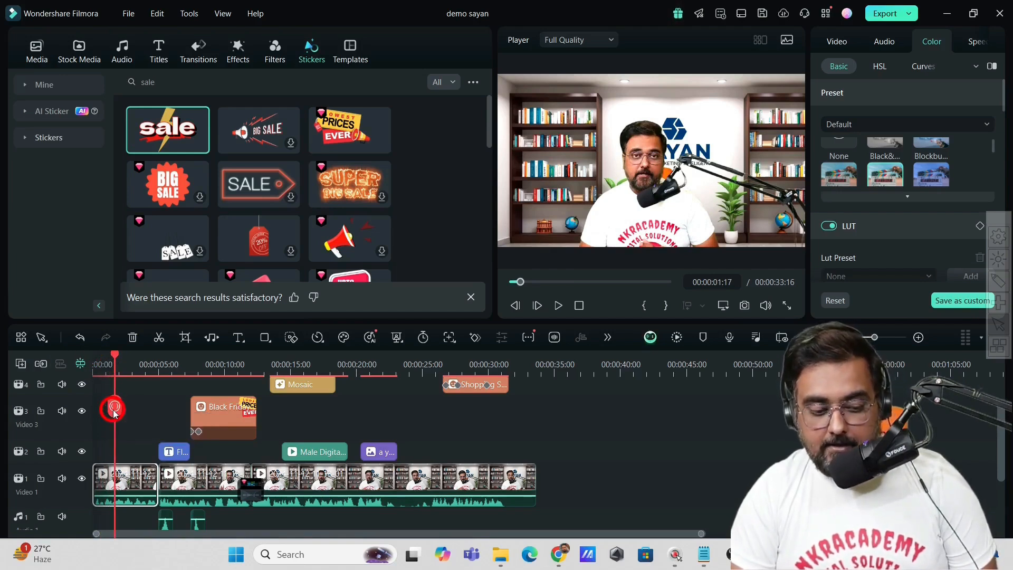
pyautogui.click(98, 478)
pyautogui.click(102, 478)
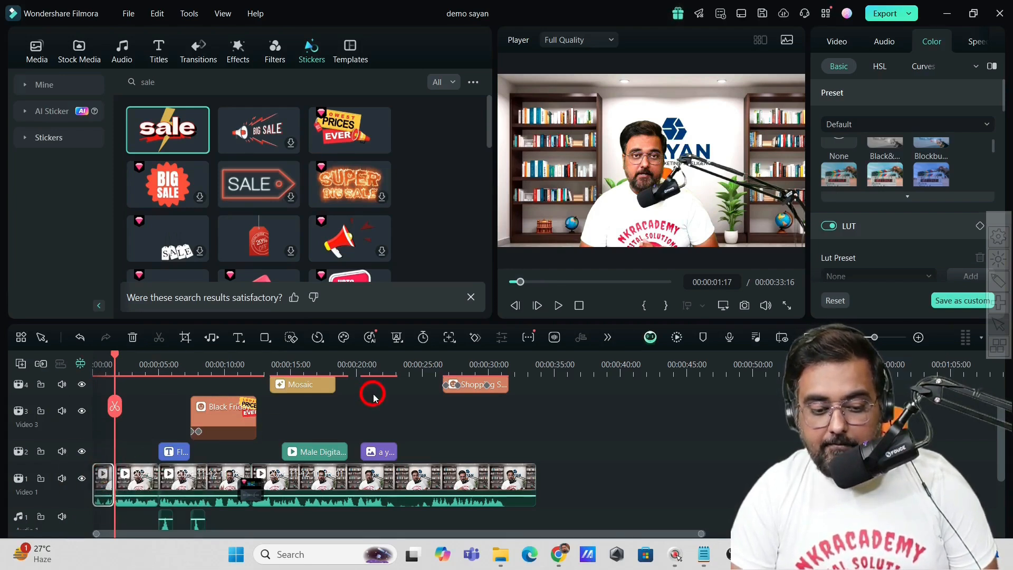
# - Enable AI Portrait Cutout on the short first clip to remove the background behind the speaker
pyautogui.click(399, 343)
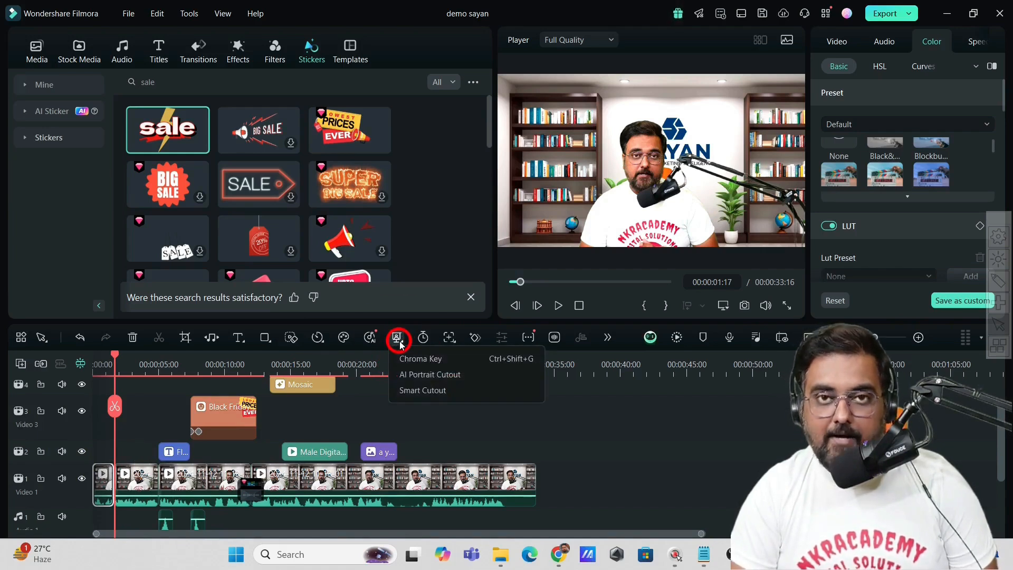
pyautogui.click(844, 42)
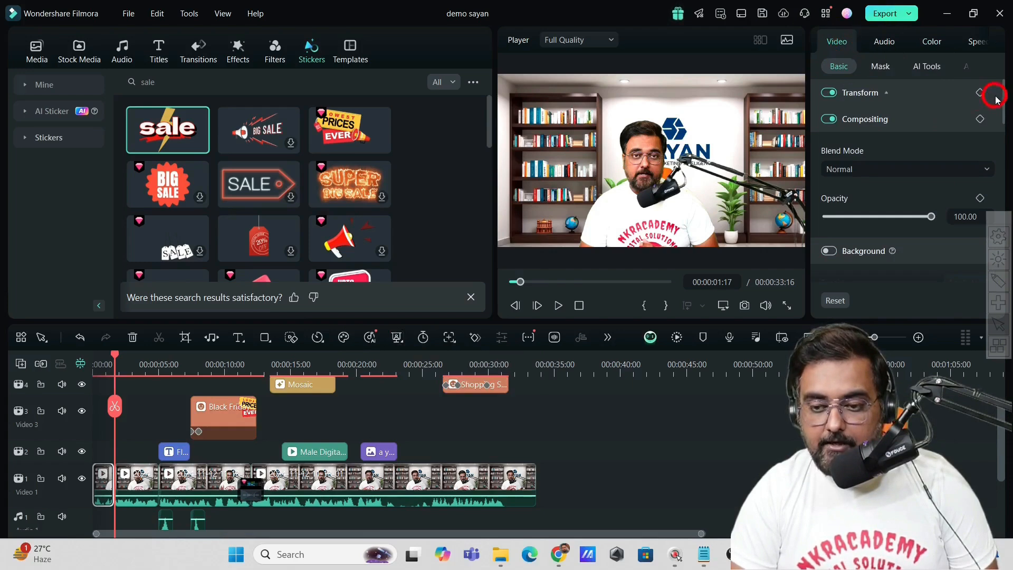
pyautogui.click(925, 66)
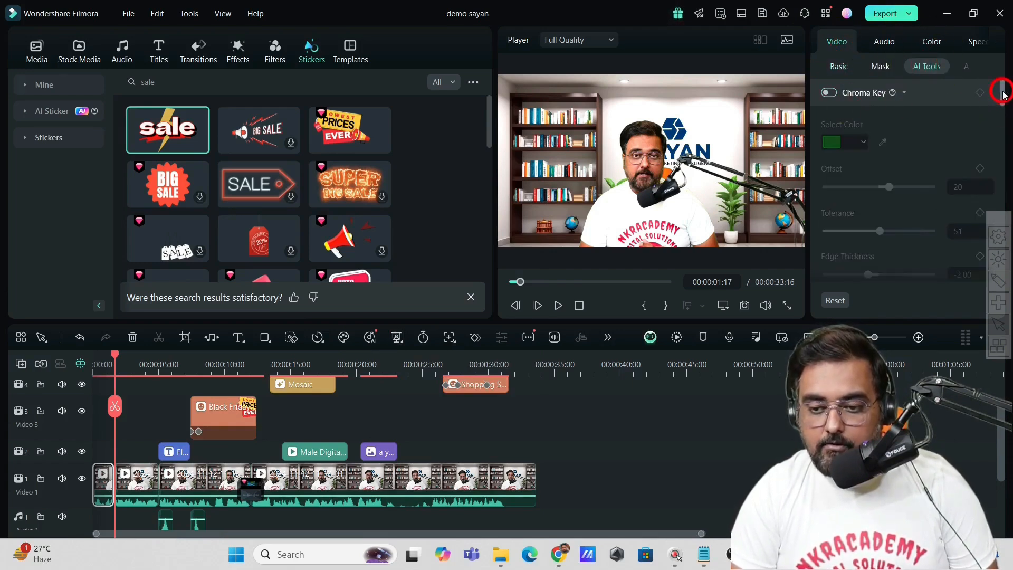
pyautogui.moveTo(1003, 91); pyautogui.dragTo(1005, 128)
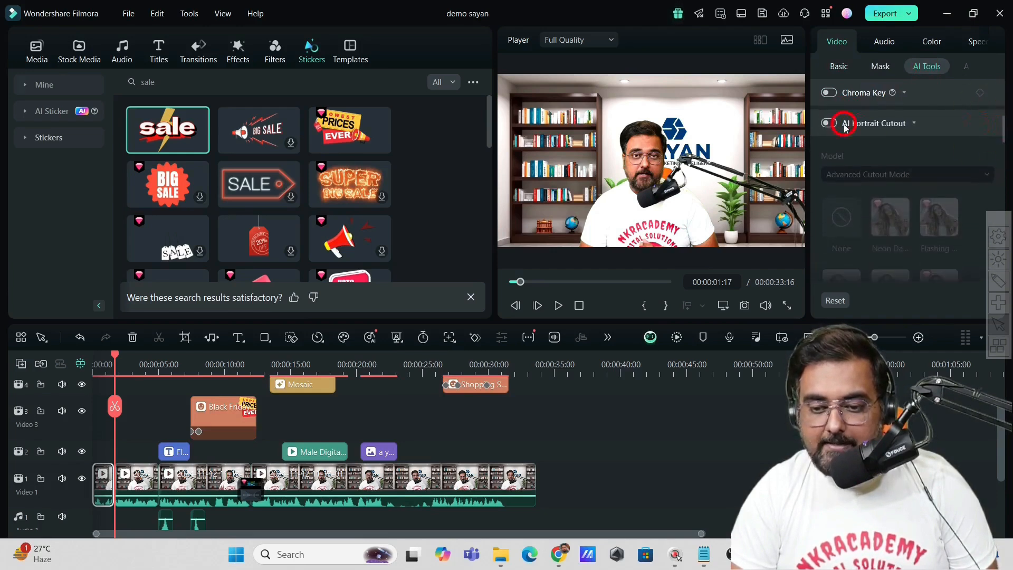
pyautogui.click(346, 300)
pyautogui.click(397, 337)
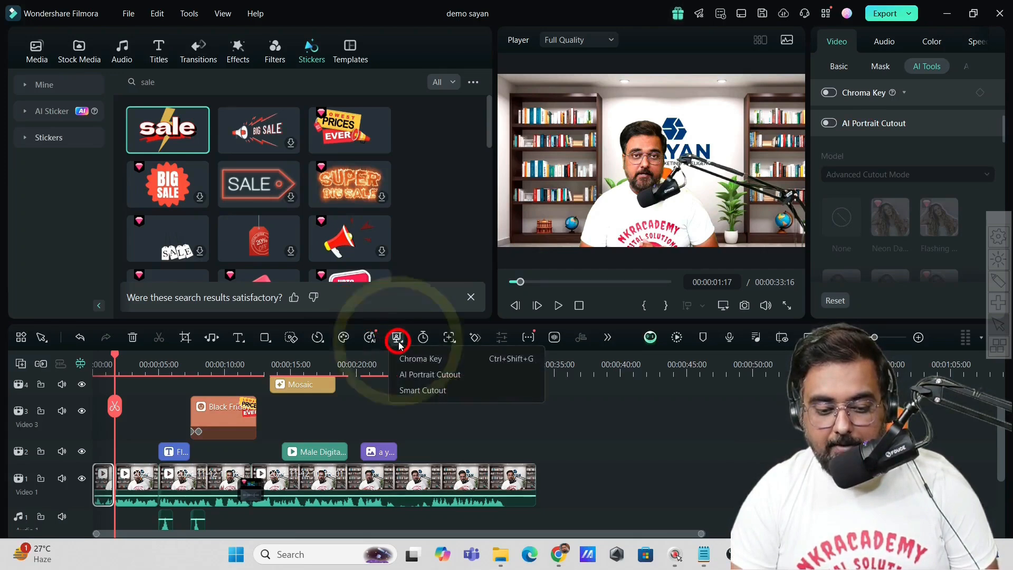
pyautogui.click(414, 378)
# - Play back the cutout from the start to 00:00:02:12 and return the playhead to 00:00:00:17
pyautogui.click(97, 358)
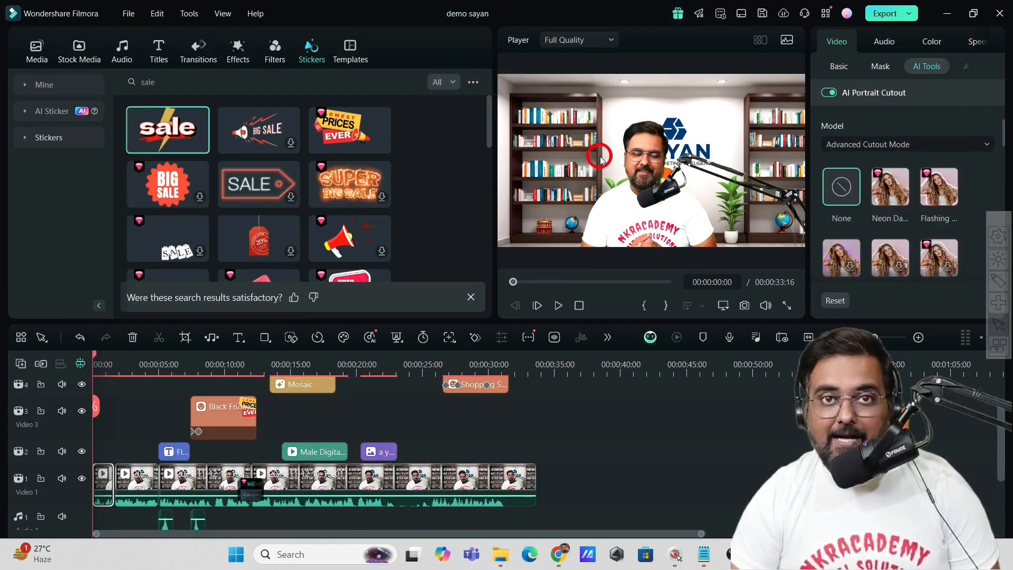
pyautogui.click(558, 306)
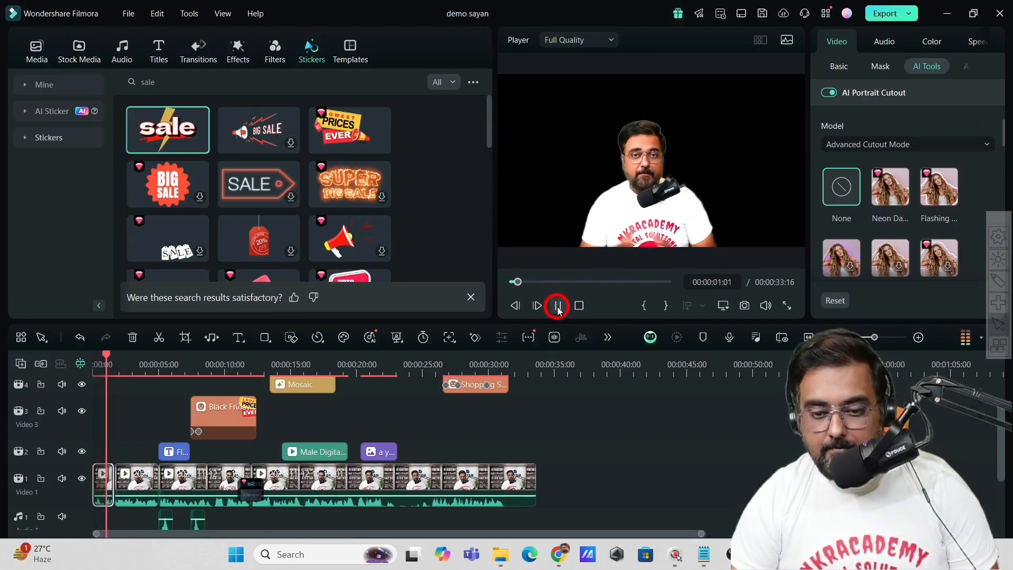
pyautogui.click(558, 306)
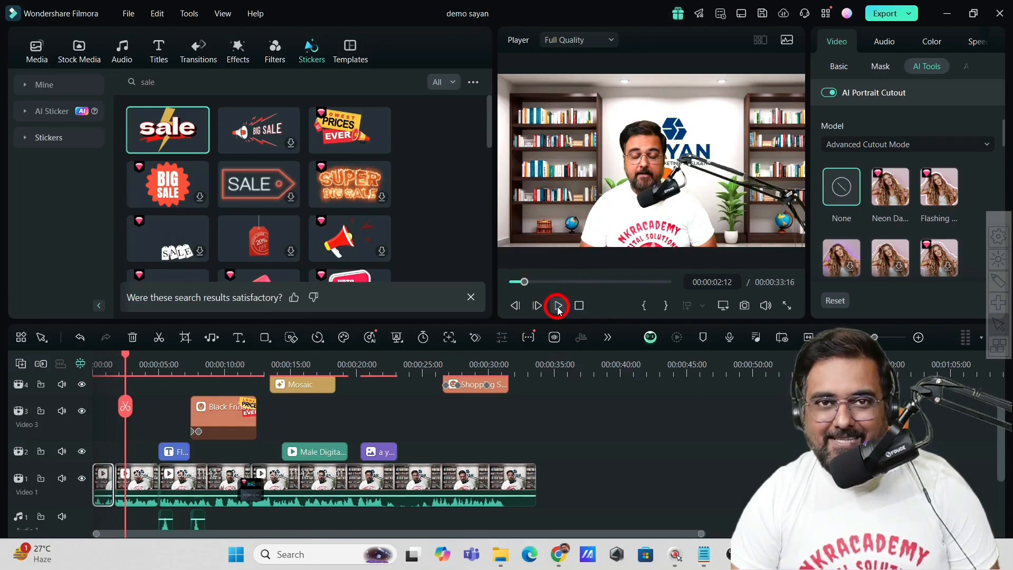
pyautogui.moveTo(124, 355); pyautogui.dragTo(103, 363)
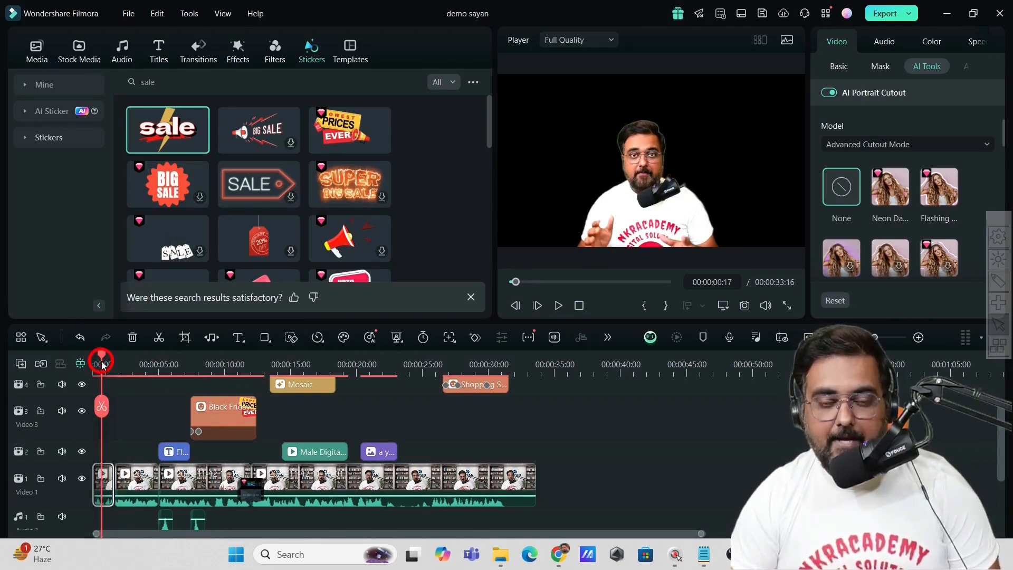
# - Switch to Chrome and search Google for "filmora 14 logo" in a new tab
pyautogui.click(556, 556)
pyautogui.hotkey('ctrl', 't')
pyautogui.click(325, 258)
pyautogui.write('filmora 14')
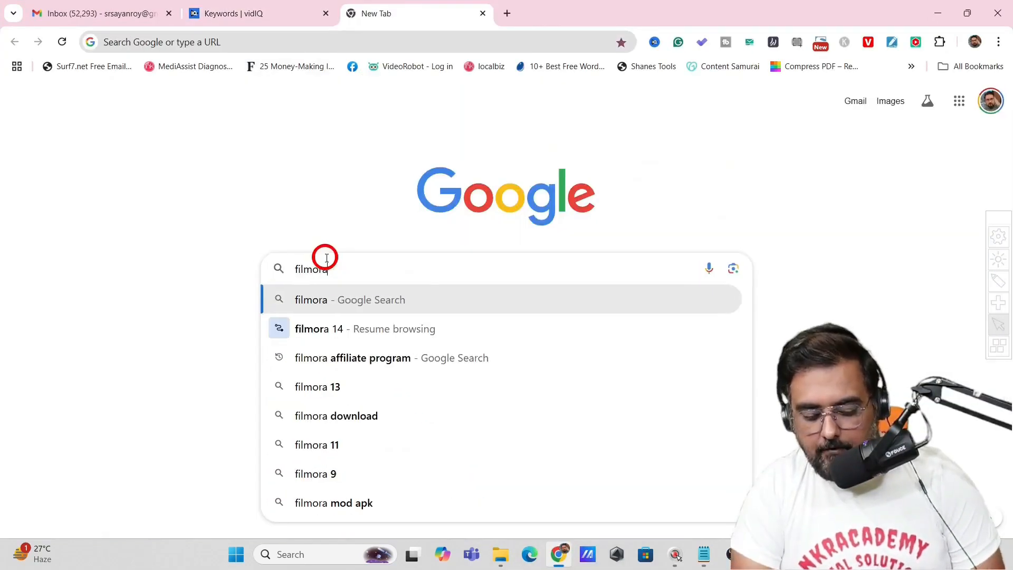
pyautogui.write(' logo')
pyautogui.press('Return')
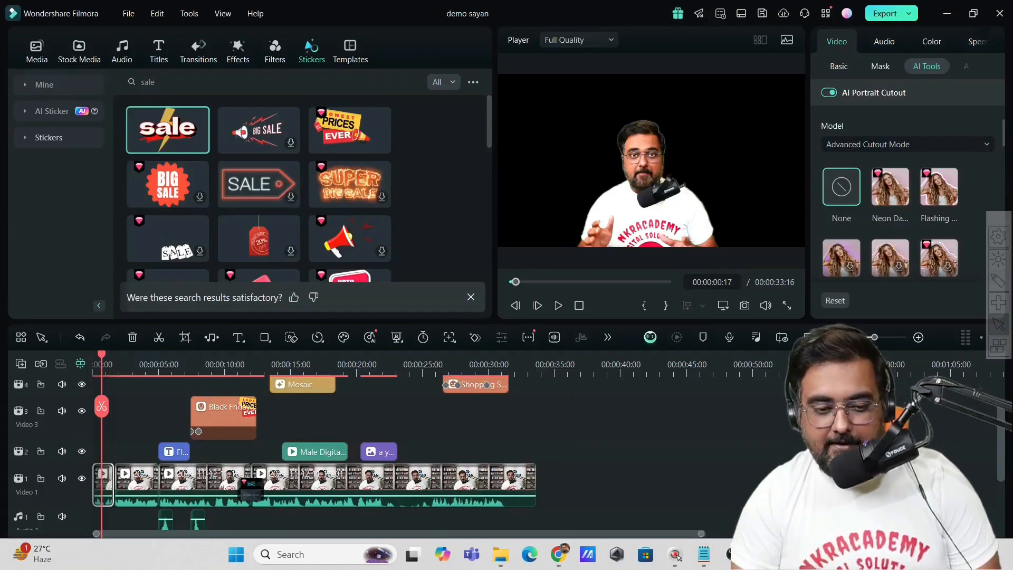
# - Import the "filmora 14 logo" image from the Downloads folder into the Filmora project media
pyautogui.click(32, 57)
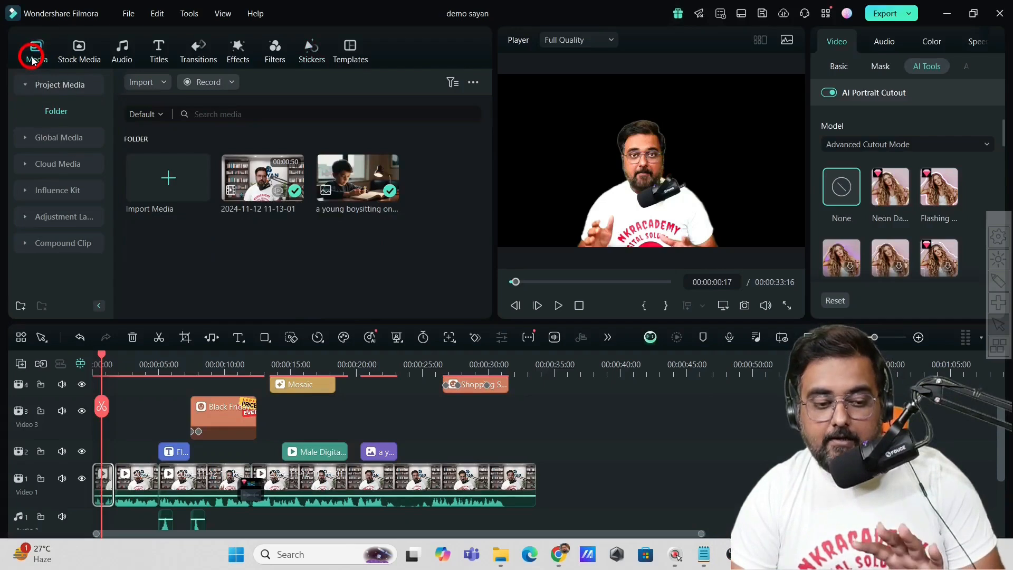
pyautogui.click(162, 190)
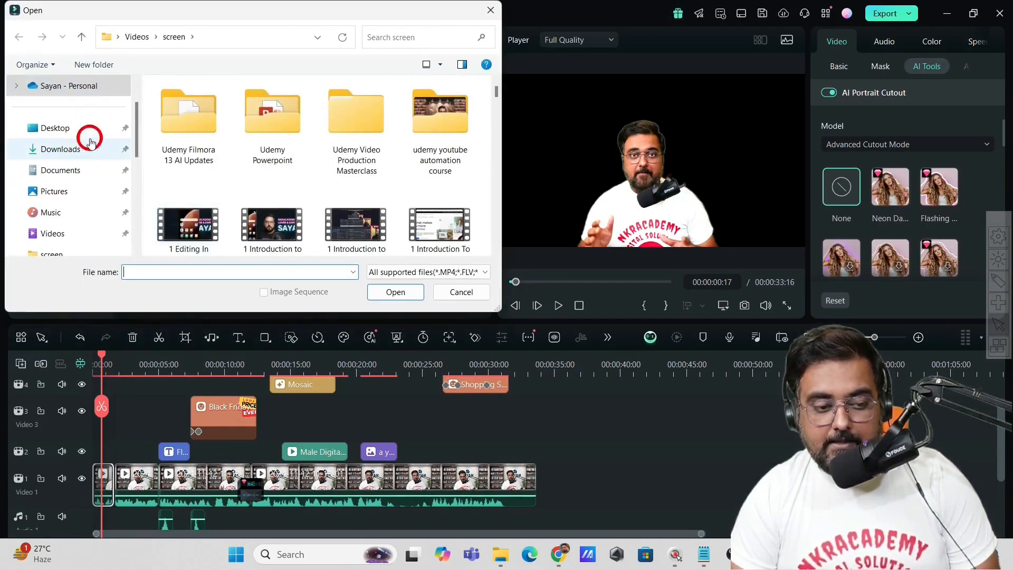
pyautogui.click(76, 153)
pyautogui.doubleClick(199, 117)
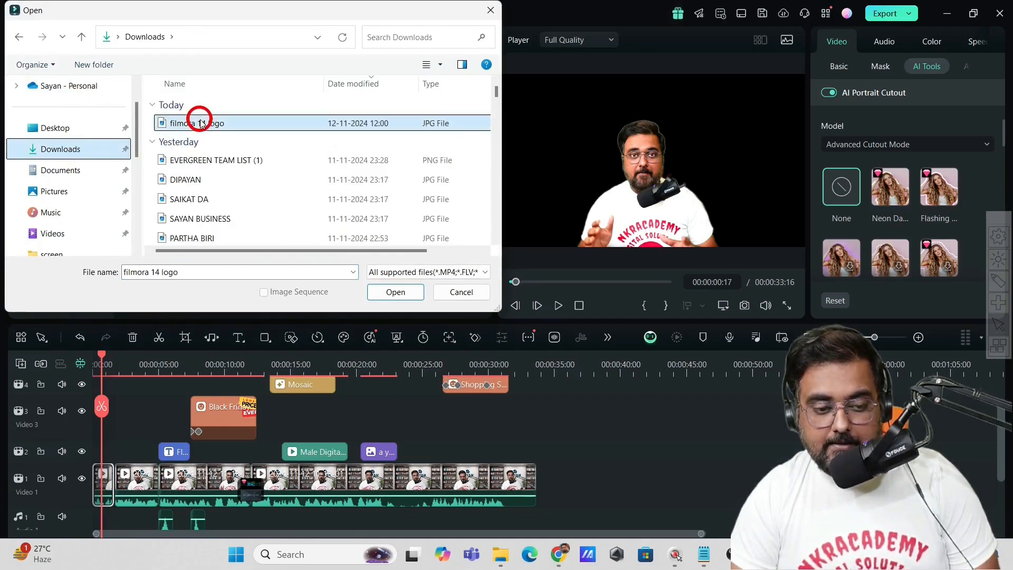
# - Add a new video track and move it beneath the talking-head track so that it is the lowest video track
pyautogui.click(1001, 420)
pyautogui.moveTo(1001, 420); pyautogui.dragTo(999, 375)
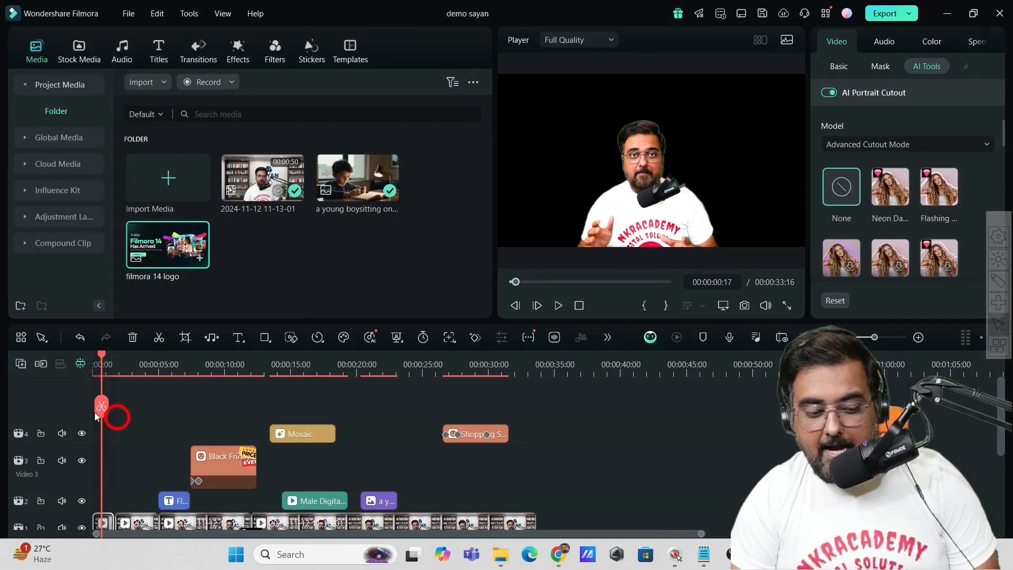
pyautogui.click(22, 364)
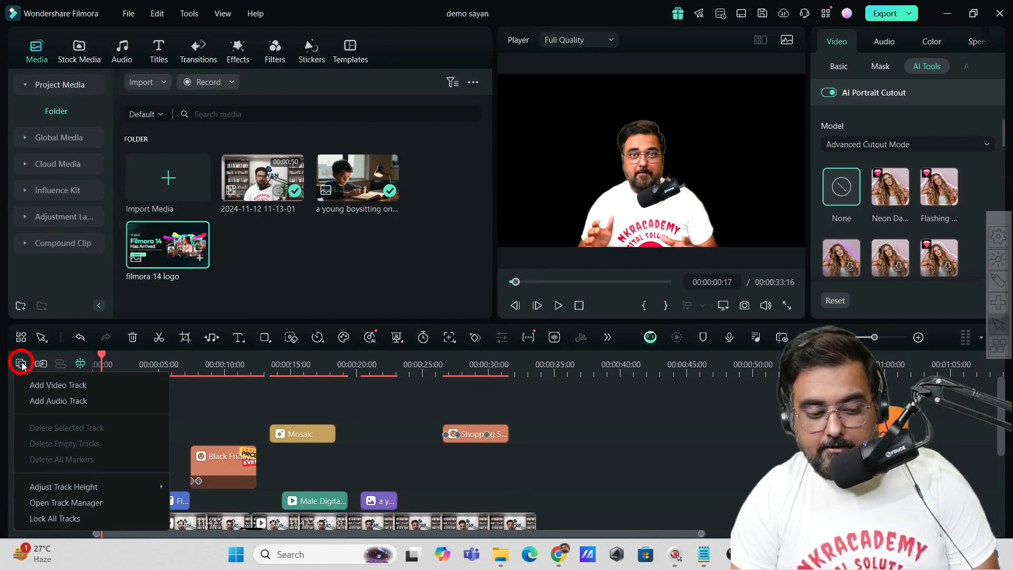
pyautogui.click(48, 391)
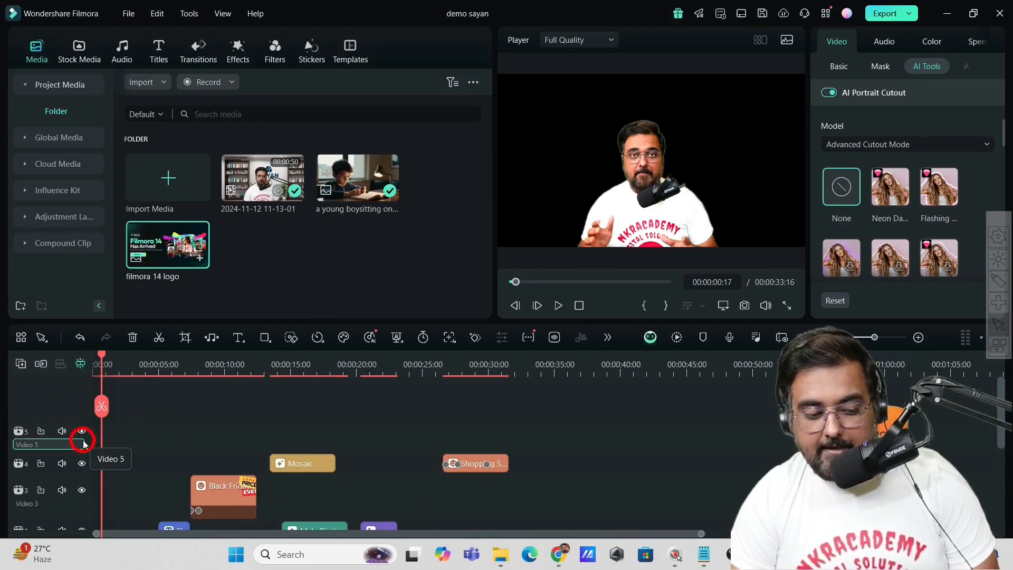
pyautogui.moveTo(87, 436); pyautogui.dragTo(84, 541)
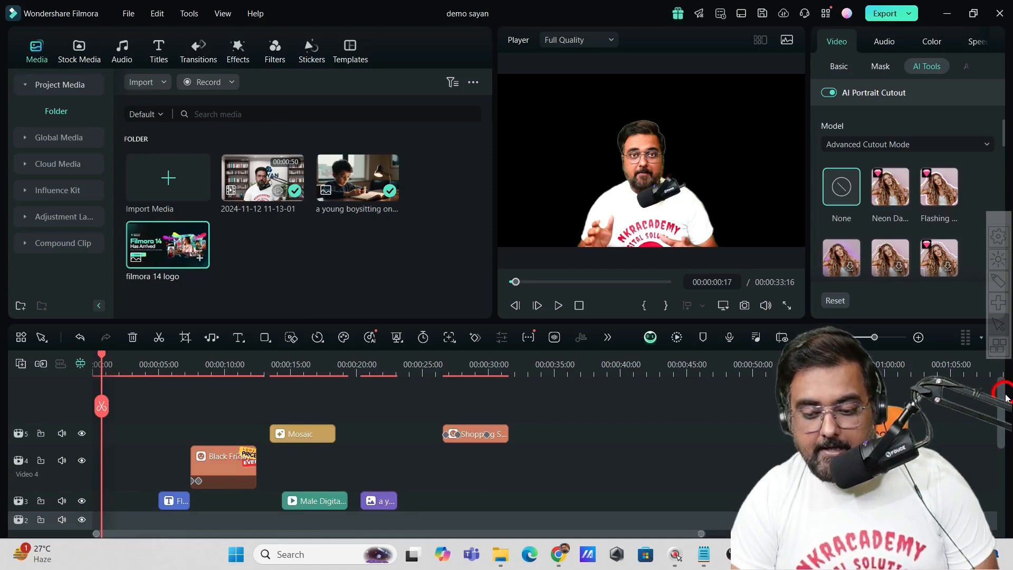
pyautogui.moveTo(1001, 393); pyautogui.dragTo(1003, 443)
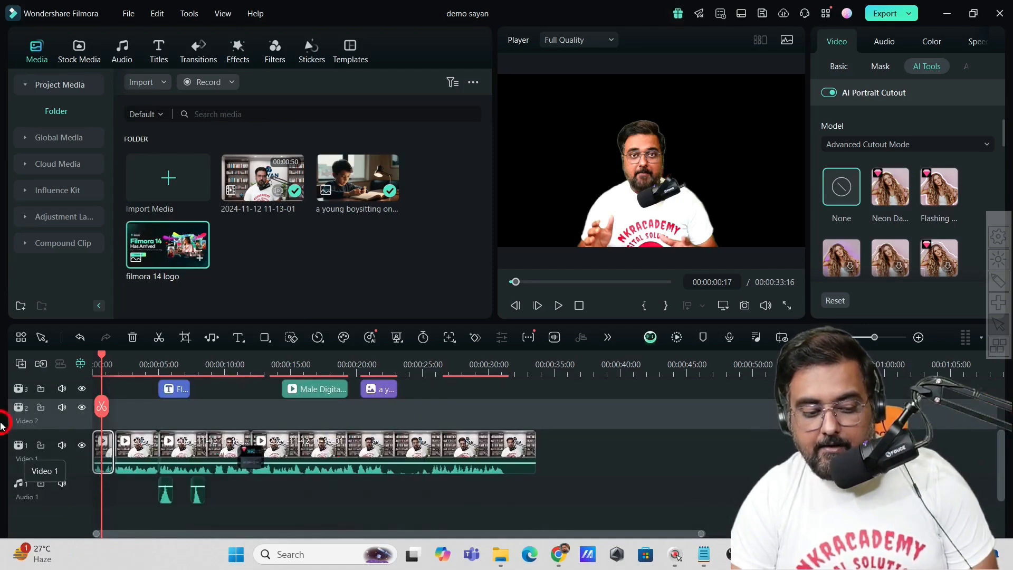
pyautogui.moveTo(85, 422); pyautogui.dragTo(84, 463)
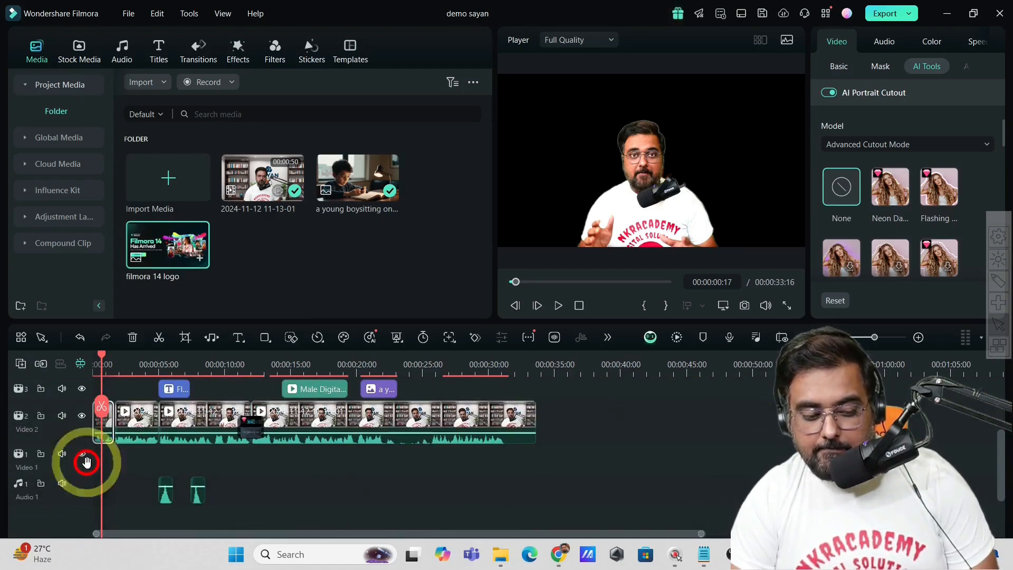
# - Place the filmora 14 logo image at the start of the empty Video 1 track and trim it to the short cutout clip's length
pyautogui.moveTo(144, 241); pyautogui.dragTo(86, 467)
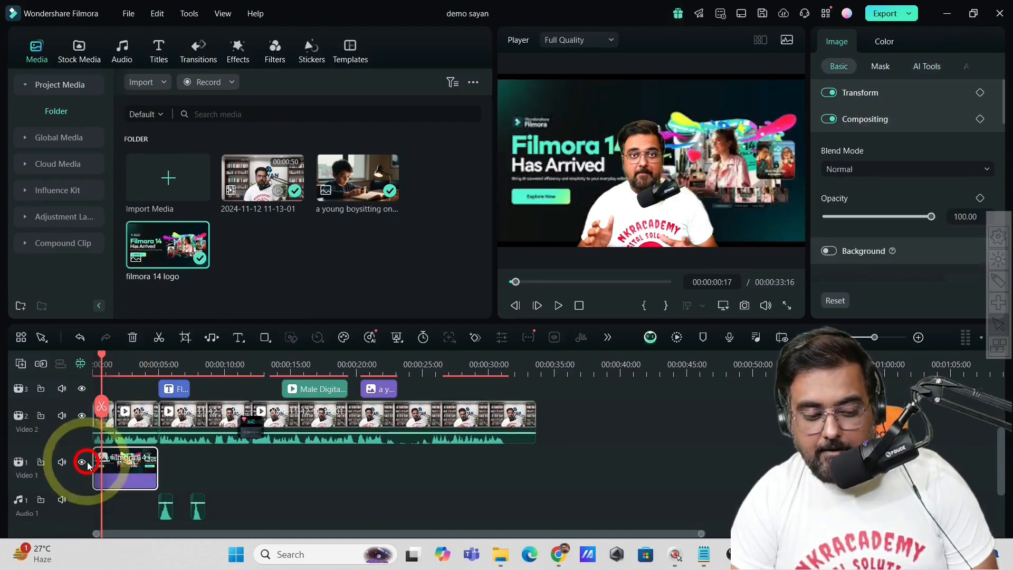
pyautogui.moveTo(156, 469); pyautogui.dragTo(111, 469)
pyautogui.click(101, 366)
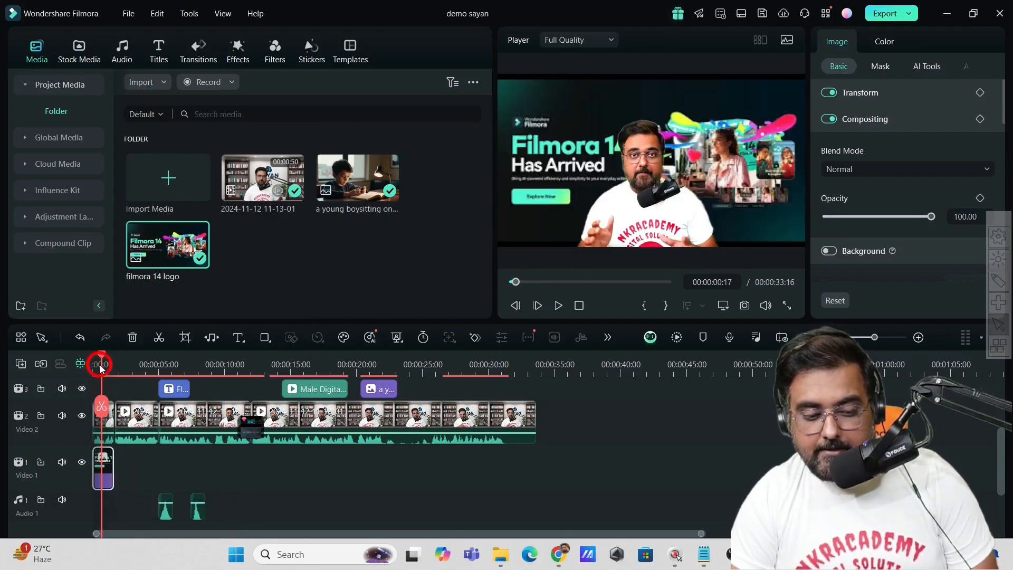
# - Play back the opening cutout section over the Filmora 14 image and return the playhead into that section
pyautogui.click(554, 306)
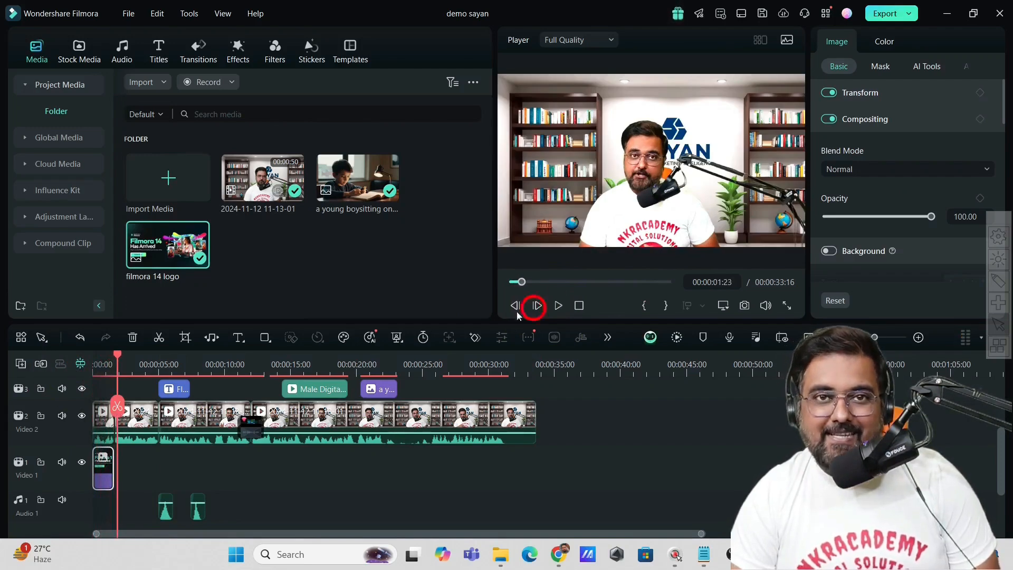
pyautogui.moveTo(116, 356); pyautogui.dragTo(105, 359)
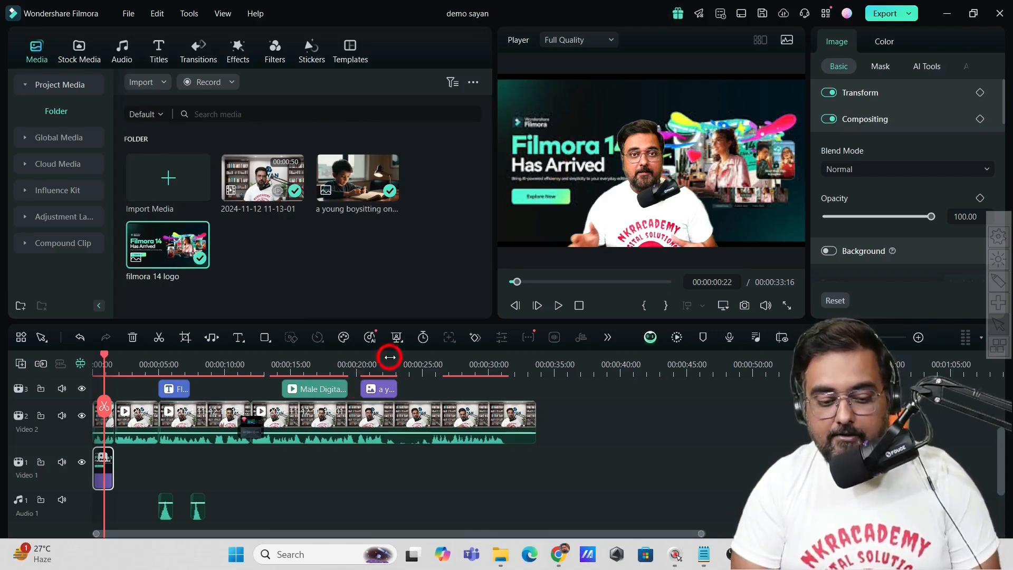
pyautogui.click(401, 343)
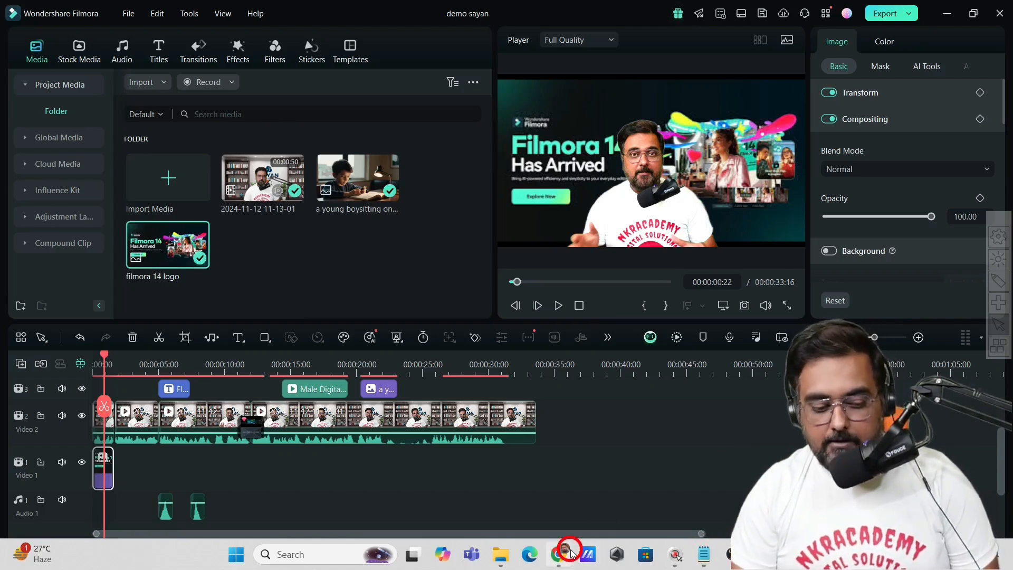
# - Generate titles from the first talking-head clip's speech with Speech-to-Text, using English (US), no translation and automatic active words
pyautogui.click(100, 426)
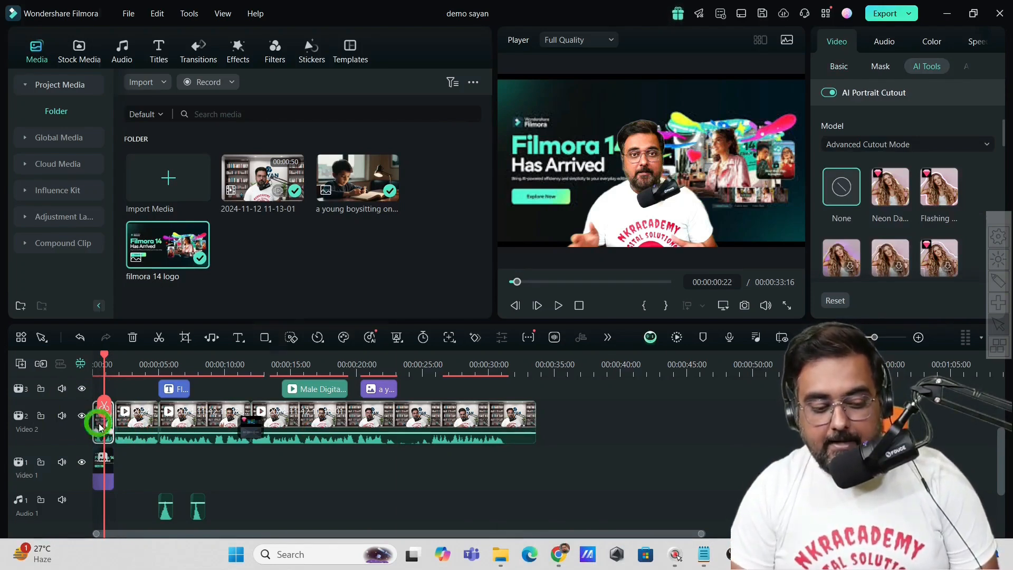
pyautogui.rightClick(100, 426)
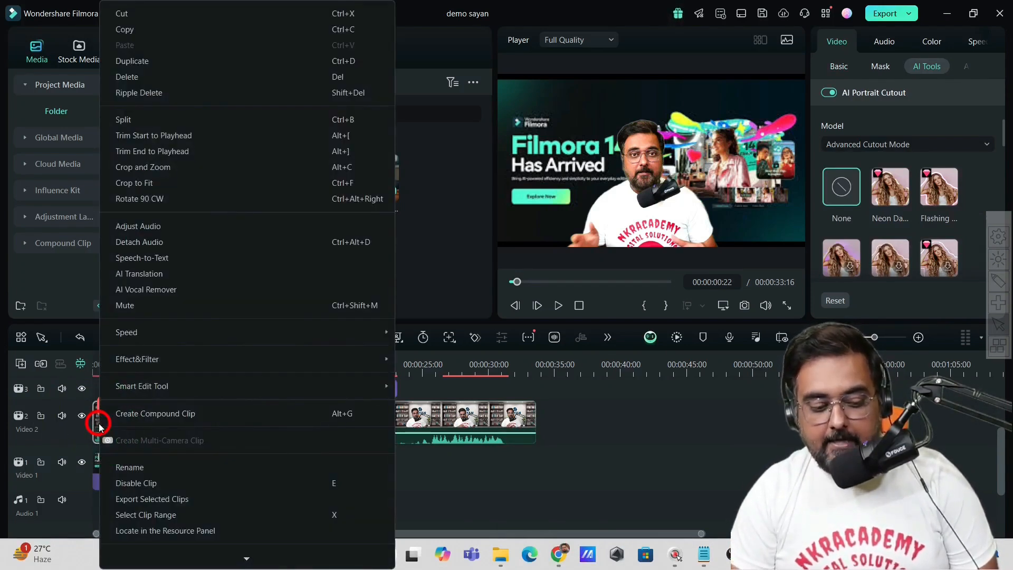
pyautogui.scroll(-1, 105, 417)
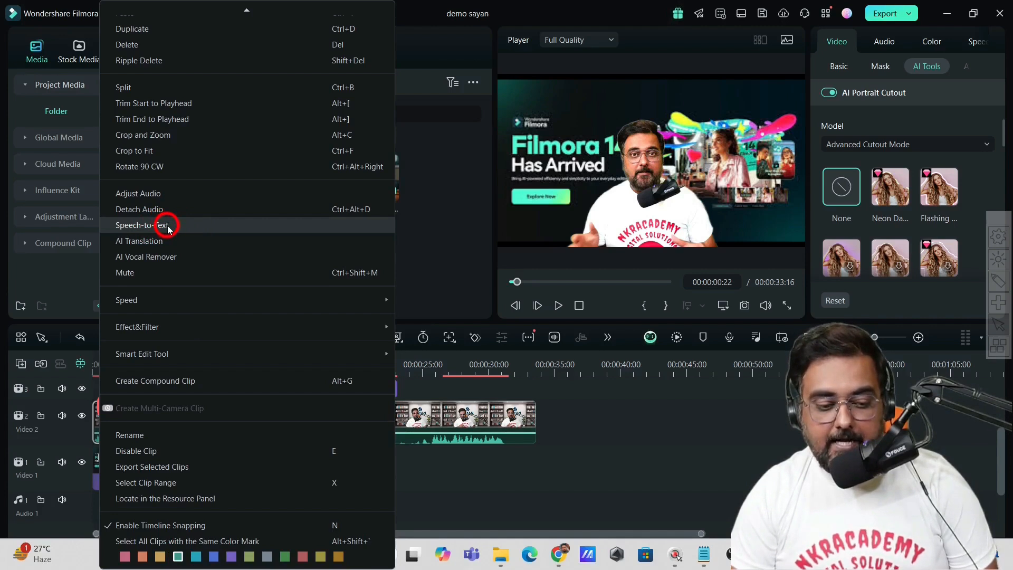
pyautogui.click(168, 228)
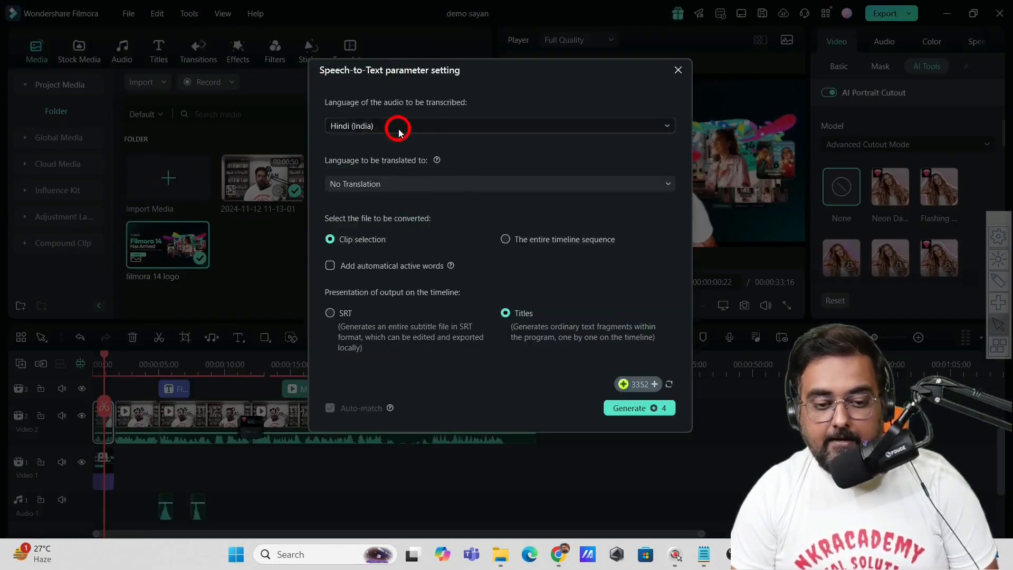
pyautogui.click(398, 129)
pyautogui.write('eng')
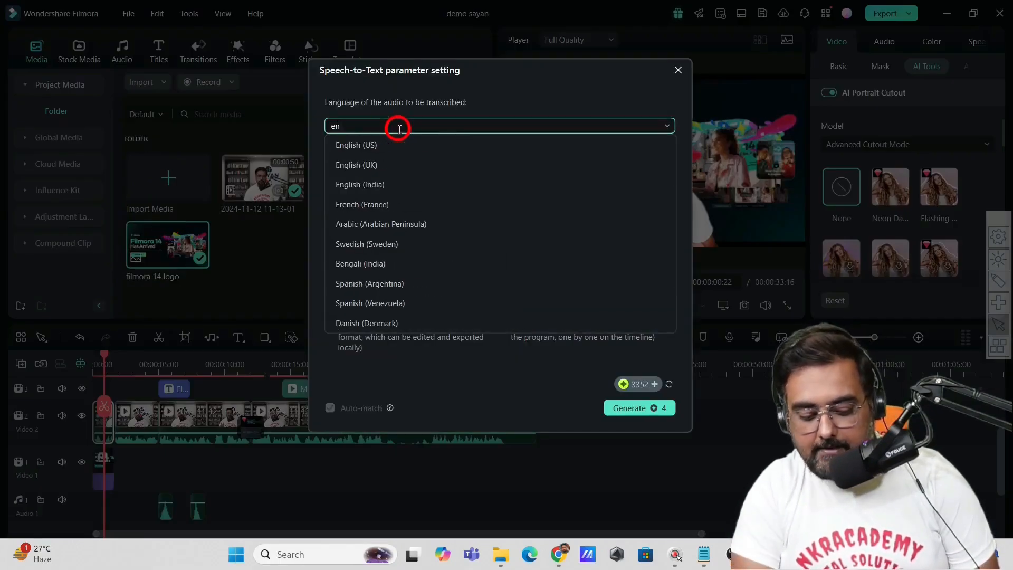
pyautogui.click(384, 144)
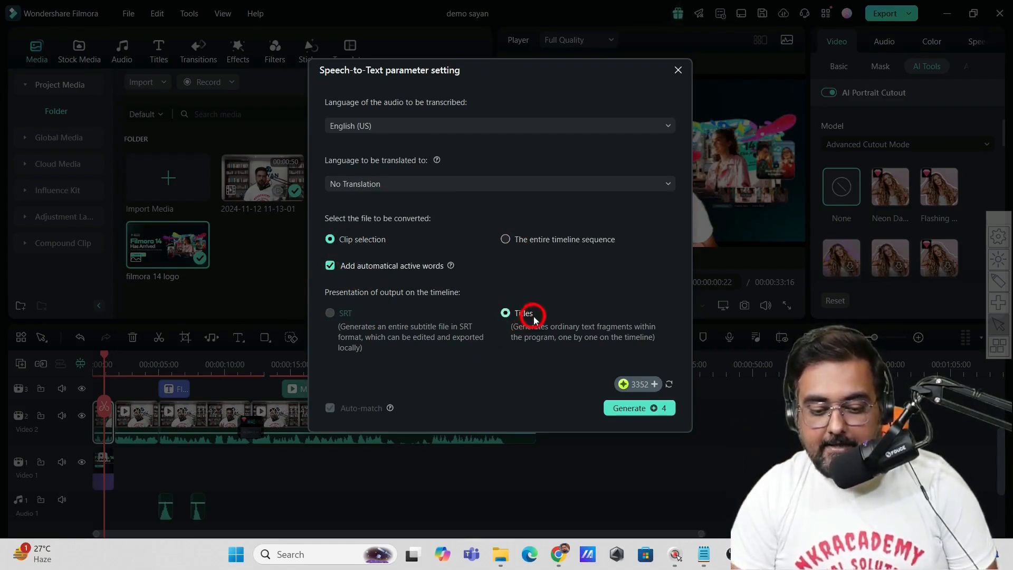
pyautogui.click(634, 406)
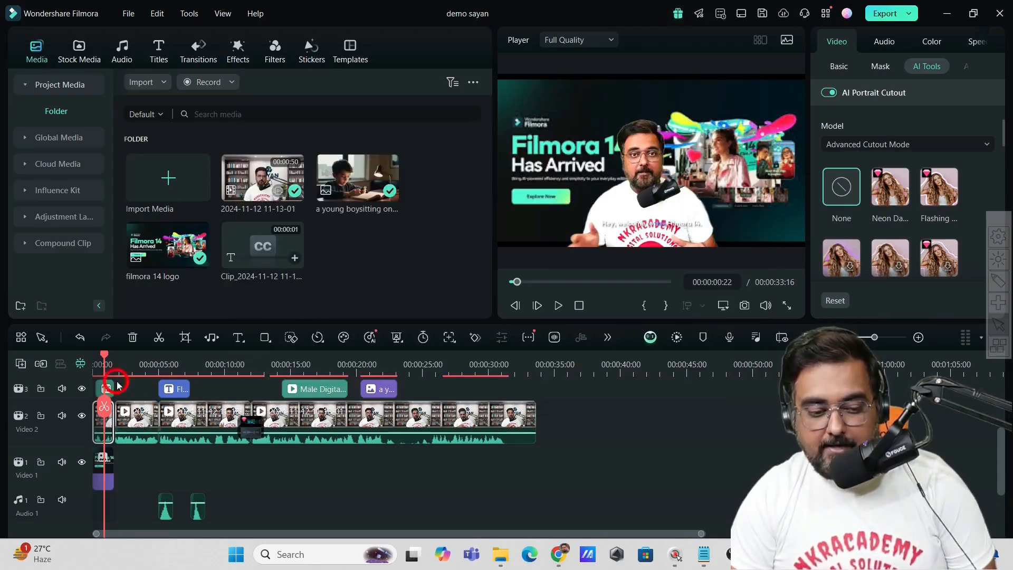
# - Play the opening section from the start of the timeline to check the generated caption
pyautogui.moveTo(103, 359); pyautogui.dragTo(83, 359)
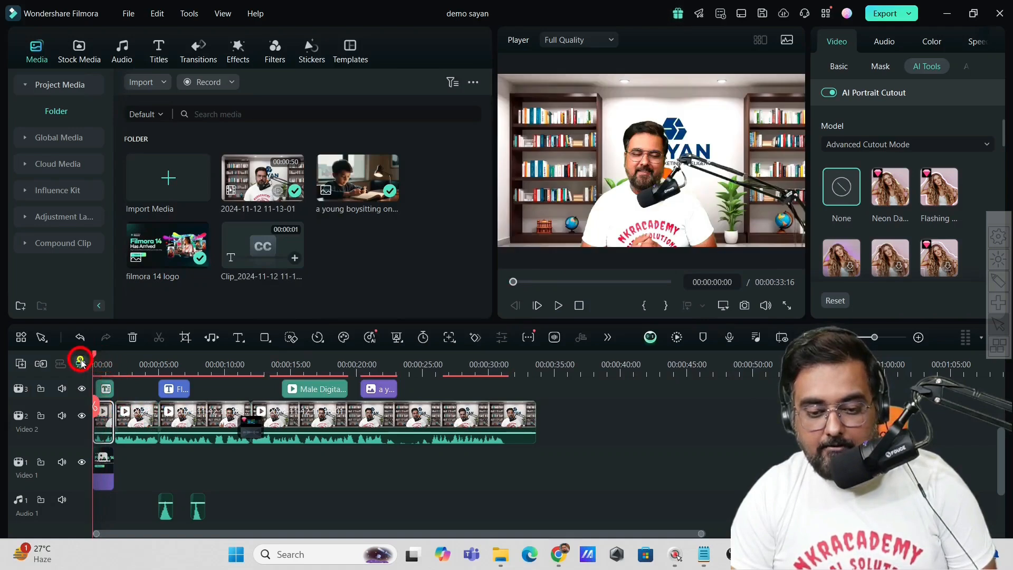
pyautogui.click(558, 307)
pyautogui.click(558, 306)
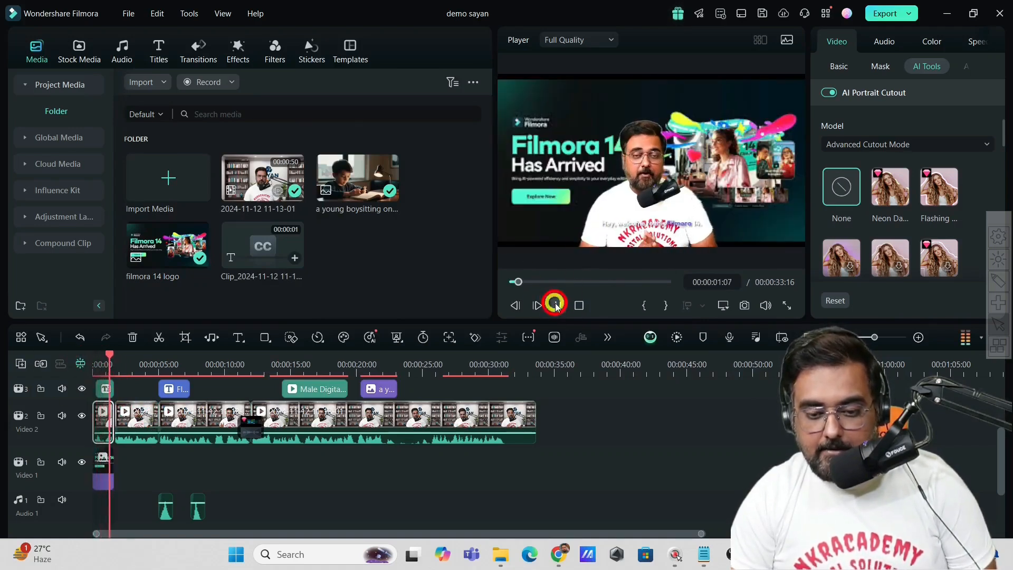
# - Enlarge the generated caption in the preview until it spans most of the lower part of the frame
pyautogui.click(666, 224)
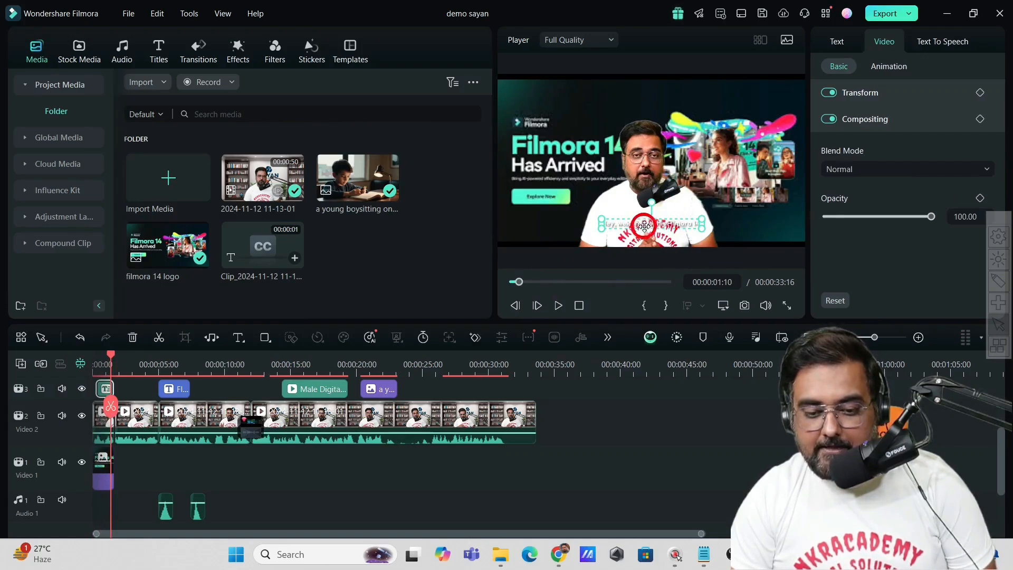
pyautogui.moveTo(602, 220)
pyautogui.mouseDown()
pyautogui.moveTo(576, 204)
pyautogui.moveTo(588, 212)
pyautogui.mouseUp()
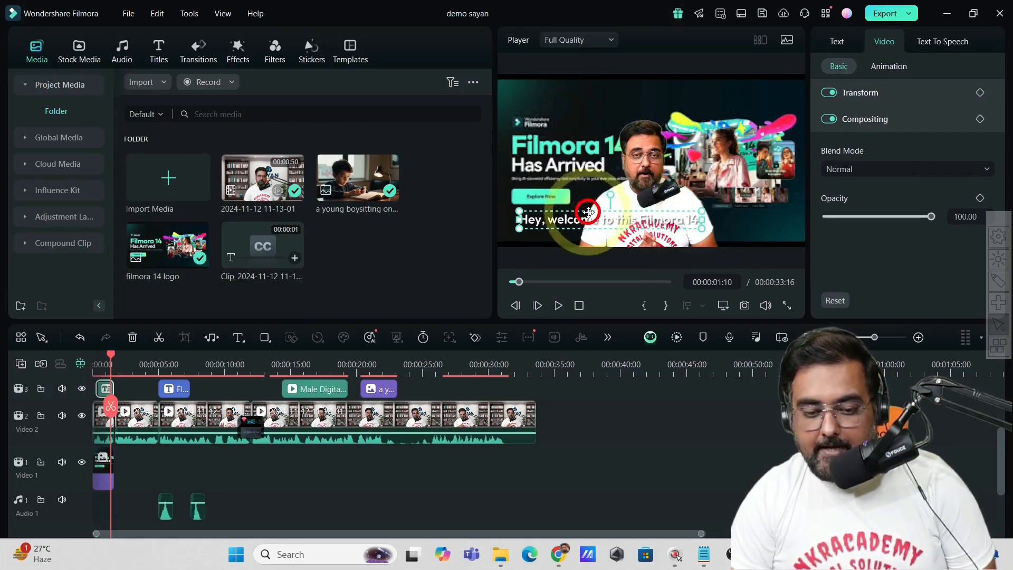
pyautogui.moveTo(701, 228)
pyautogui.mouseDown()
pyautogui.moveTo(713, 233)
pyautogui.moveTo(719, 224)
pyautogui.mouseUp()
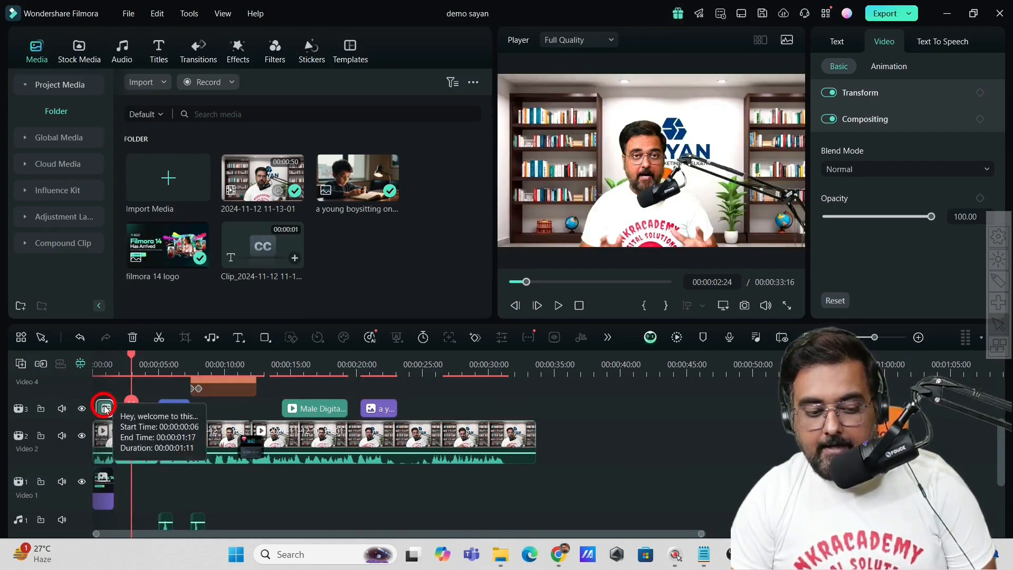
# - Try caption text templates at 00:00:00:17 and apply the bold italic one with the orange highlighted word
pyautogui.click(102, 406)
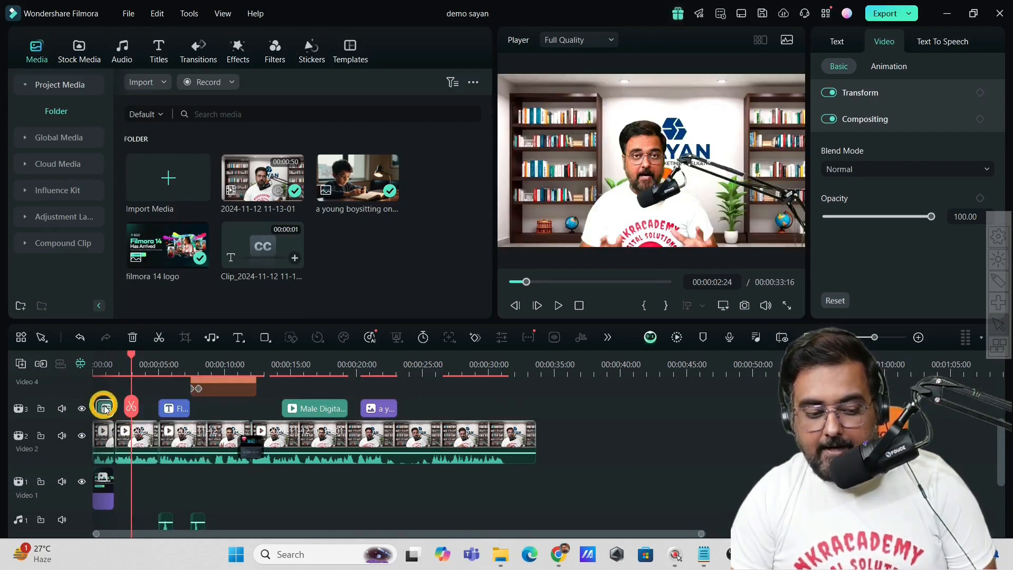
pyautogui.click(101, 373)
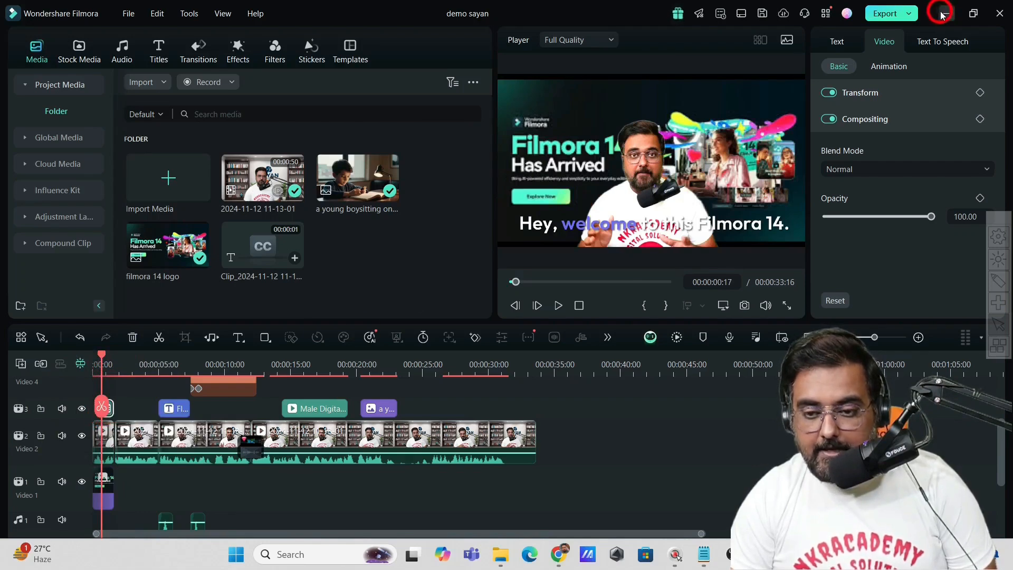
pyautogui.click(839, 41)
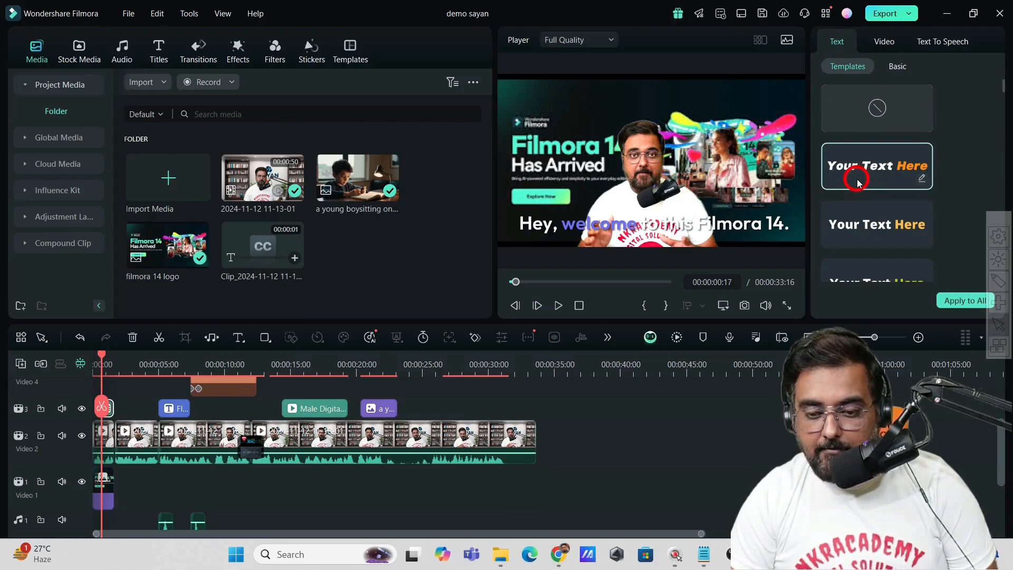
pyautogui.click(857, 182)
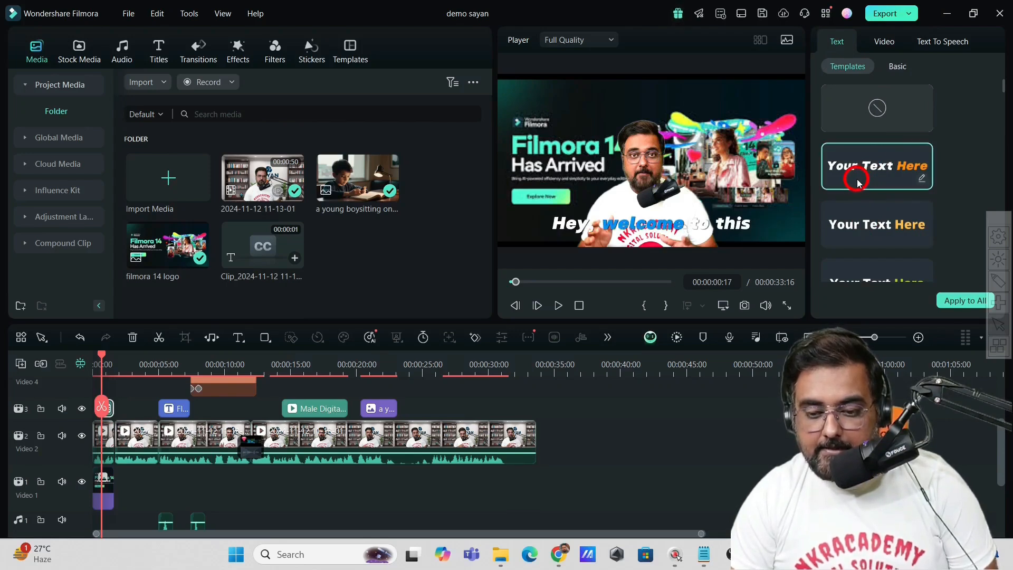
pyautogui.click(852, 221)
pyautogui.click(859, 175)
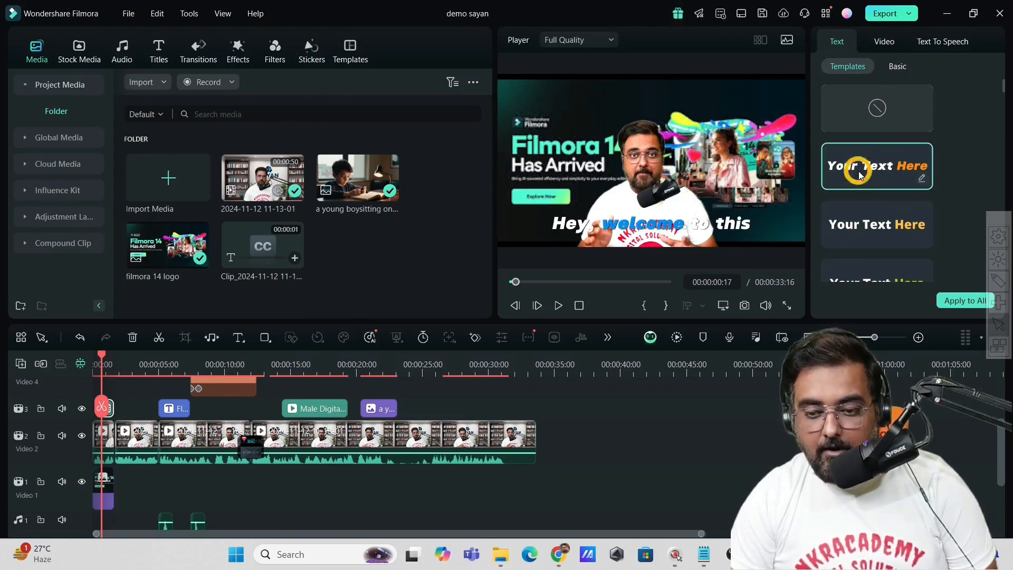
# - Customize the caption template's text by changing its font to a Tw Cen typeface, and check the size options
pyautogui.click(921, 181)
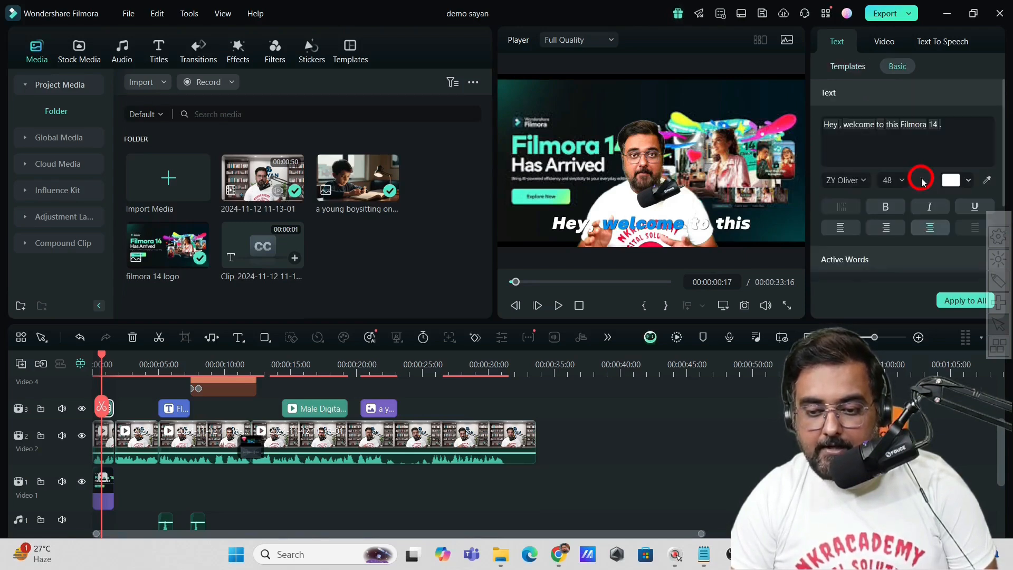
pyautogui.click(863, 181)
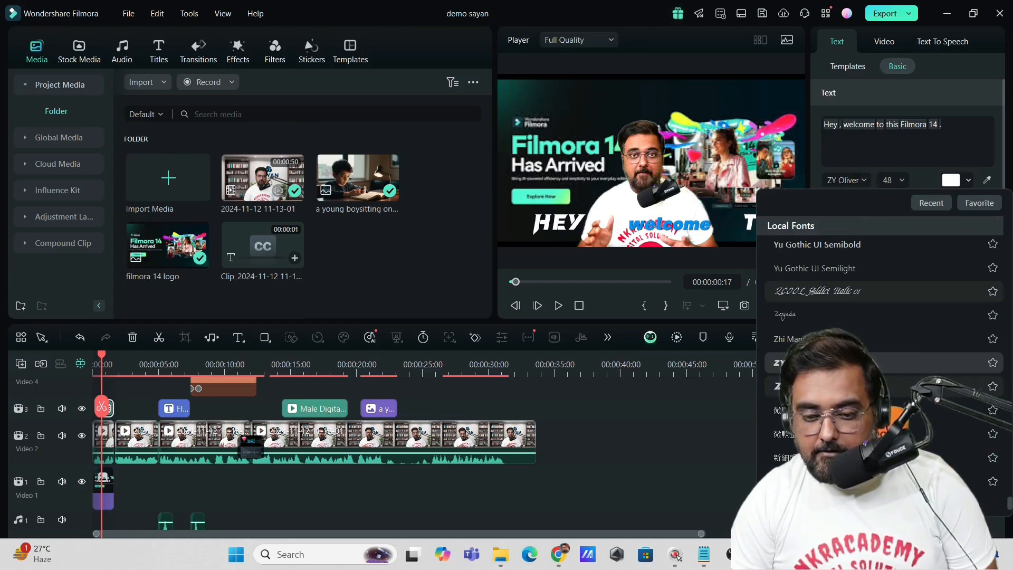
pyautogui.click(802, 388)
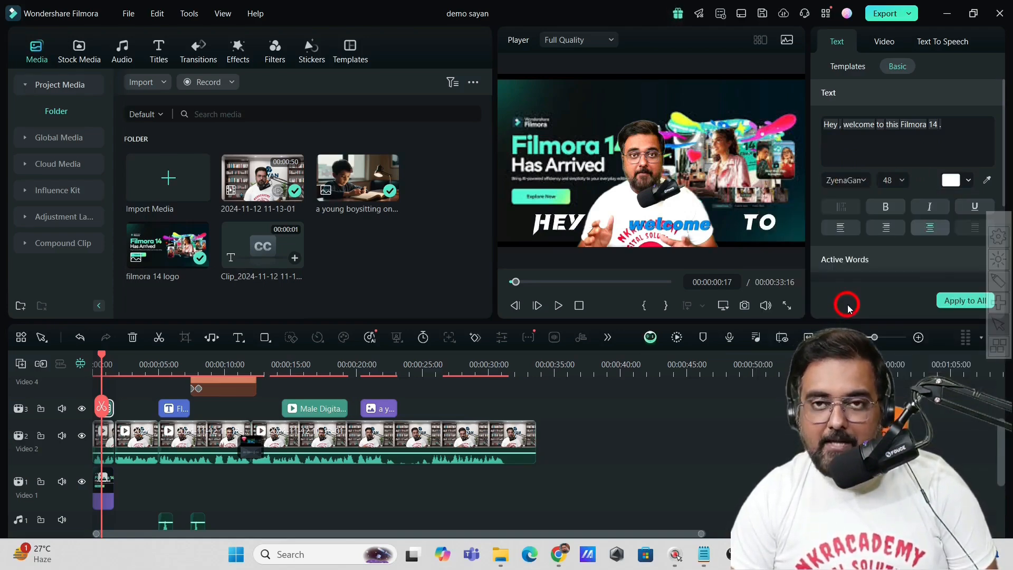
pyautogui.click(901, 181)
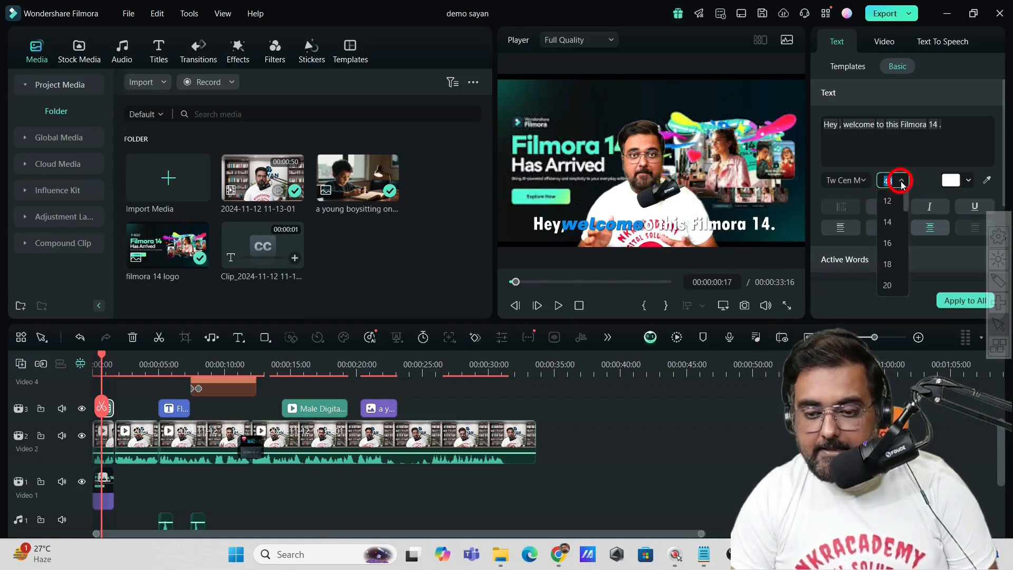
pyautogui.click(930, 174)
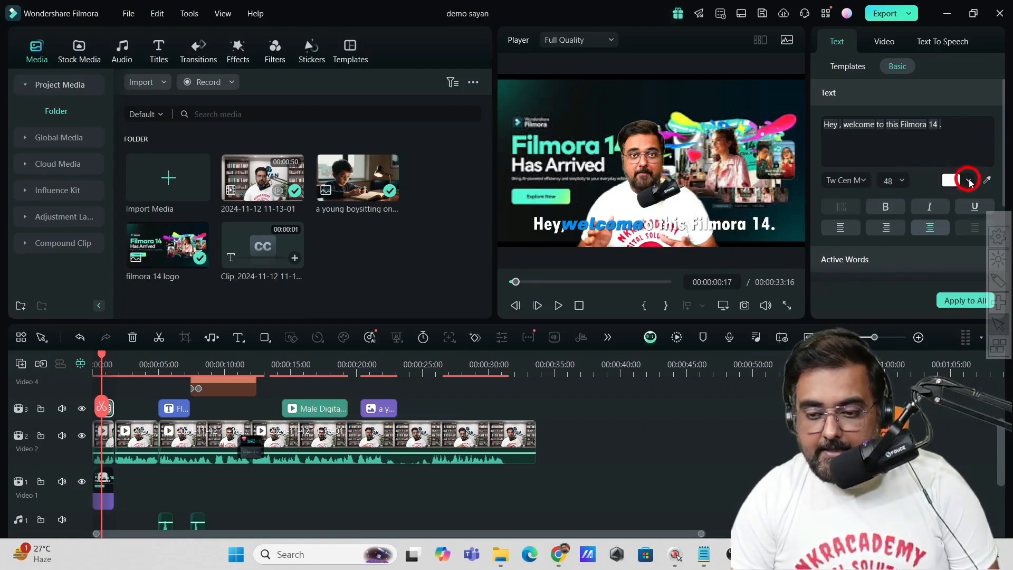
# - Play the opening section from near the start to review the restyled caption
pyautogui.click(104, 355)
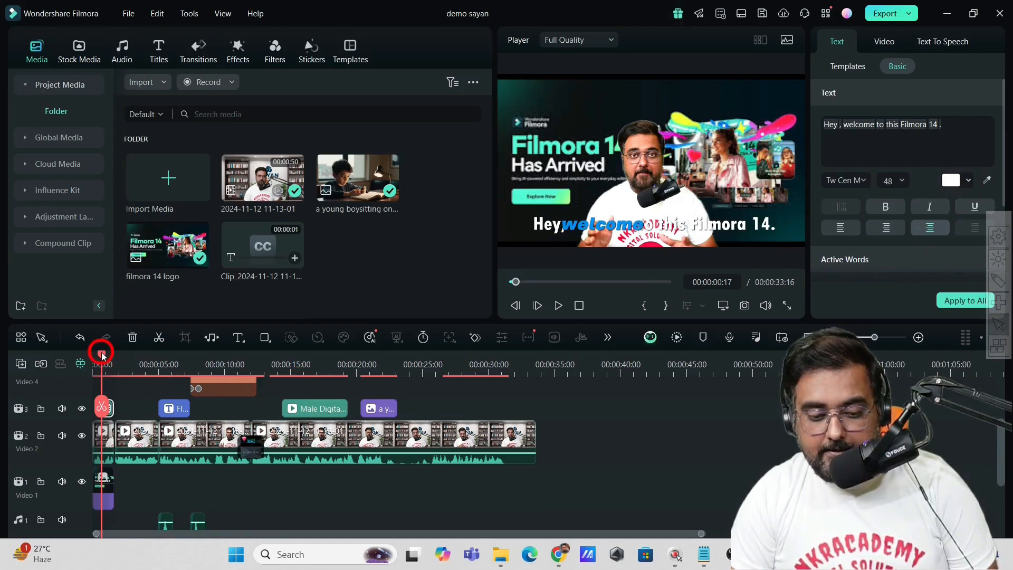
pyautogui.moveTo(103, 357); pyautogui.dragTo(96, 356)
pyautogui.click(558, 305)
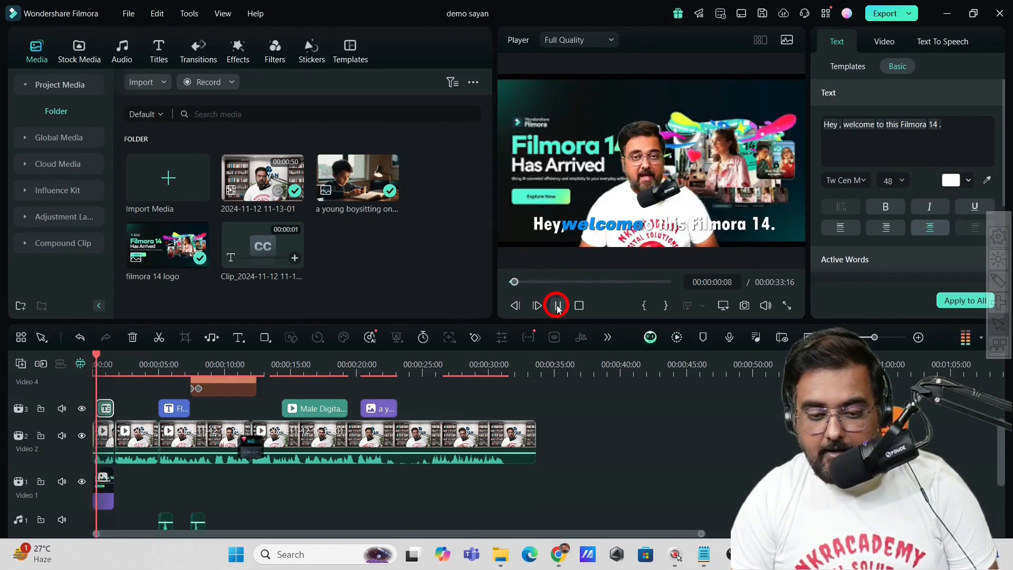
pyautogui.click(558, 304)
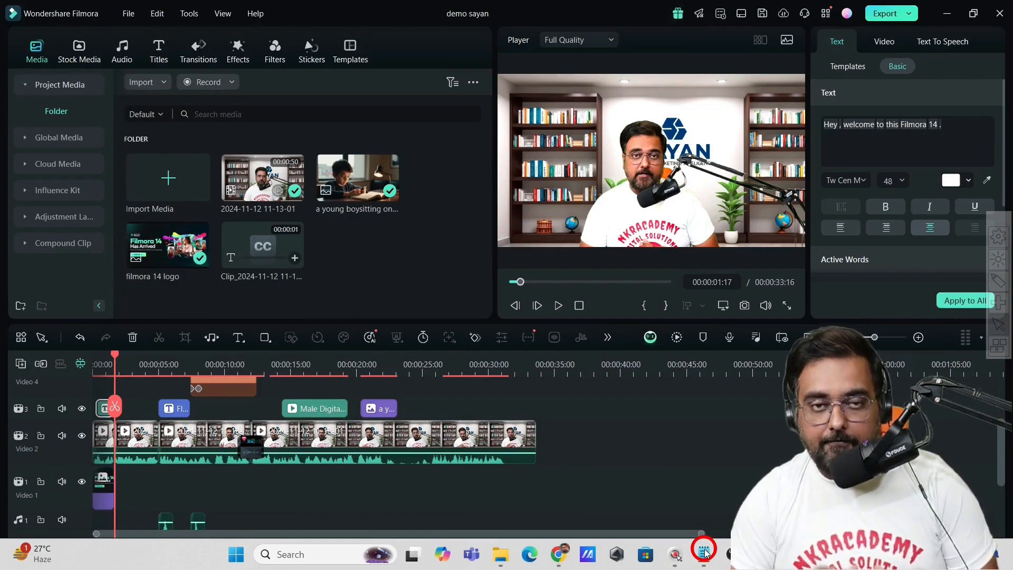
# - Speed up the second talking-head clip on Video 2 with the Fast speed preset that halves its length
pyautogui.click(138, 437)
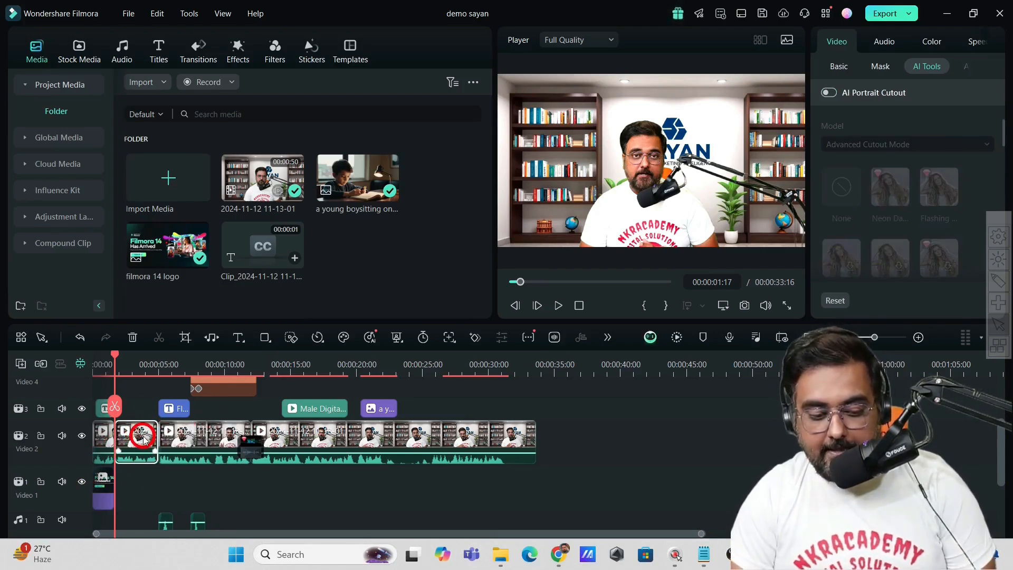
pyautogui.click(319, 339)
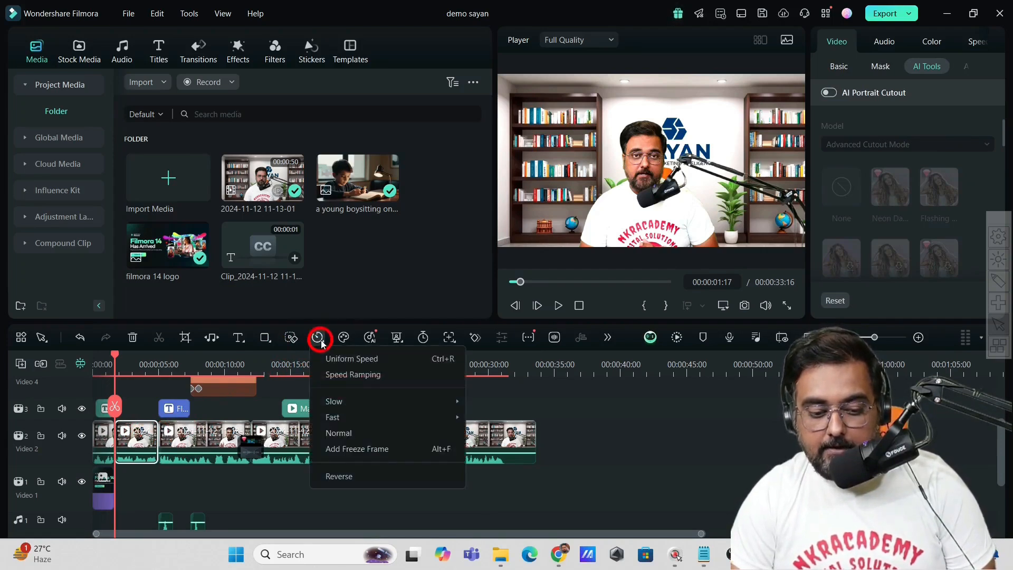
pyautogui.click(334, 416)
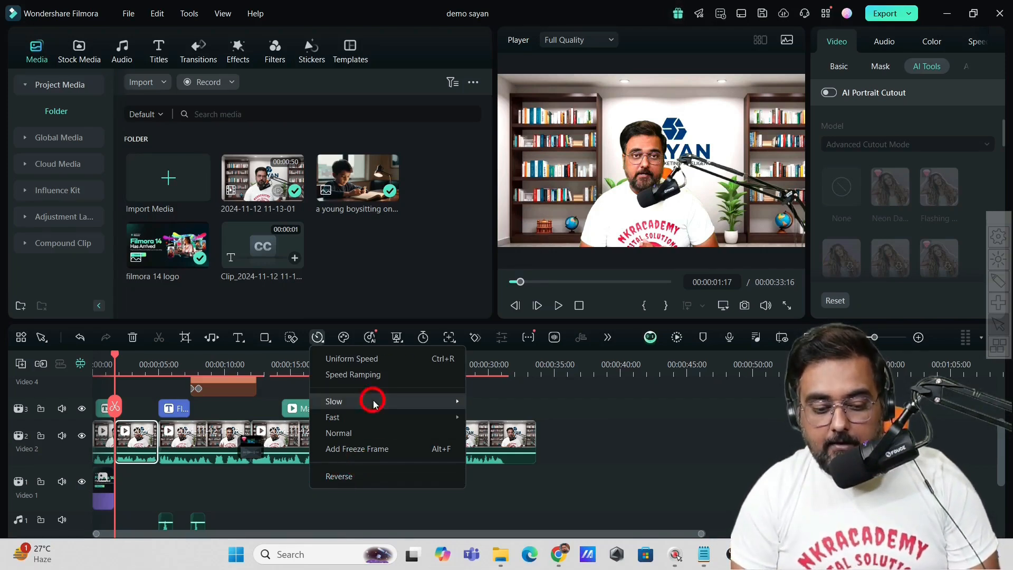
pyautogui.moveTo(373, 415)
pyautogui.click(485, 417)
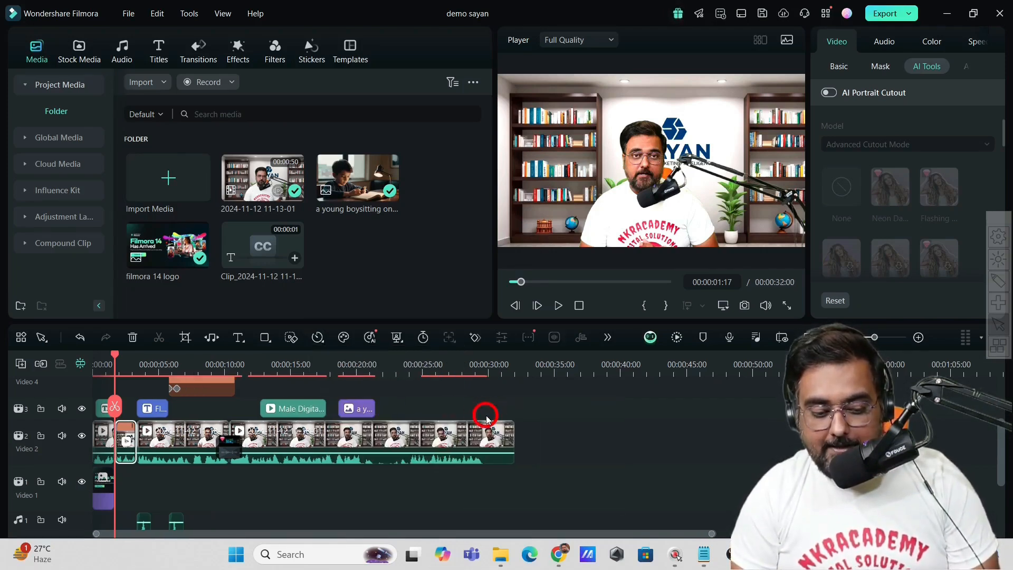
# - Play back the sped-up second clip and return the playhead into it
pyautogui.click(559, 306)
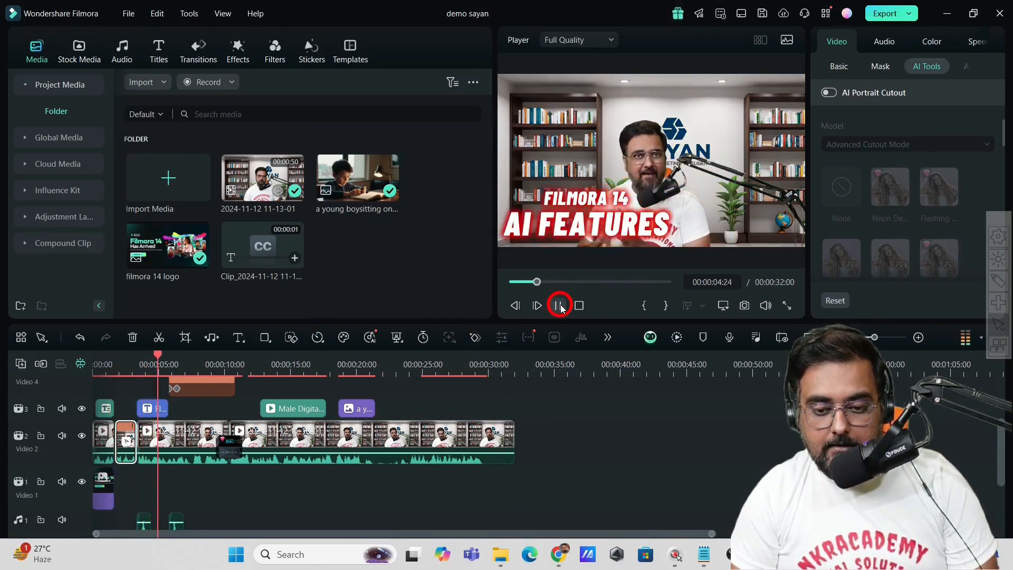
pyautogui.click(559, 306)
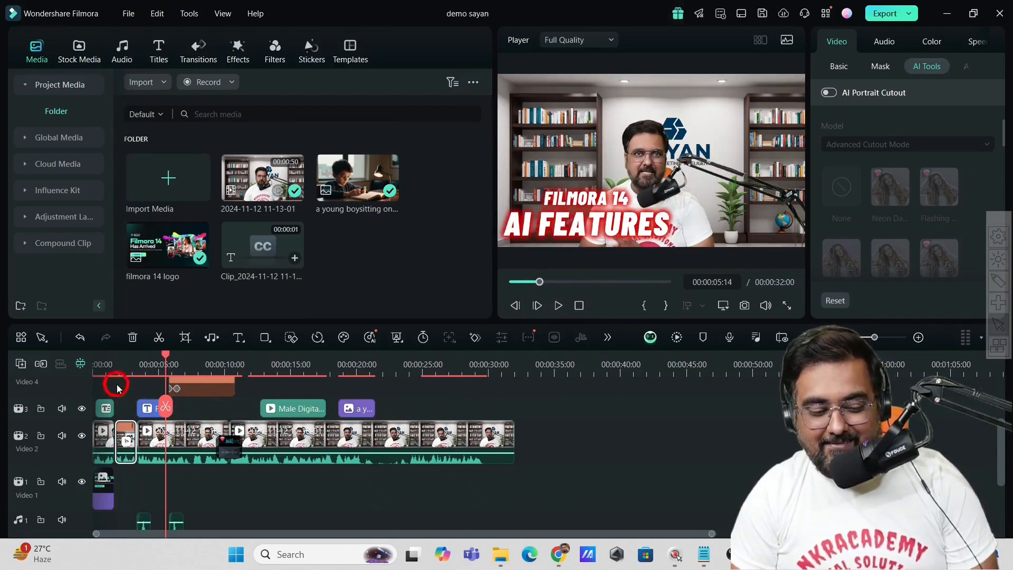
pyautogui.click(123, 363)
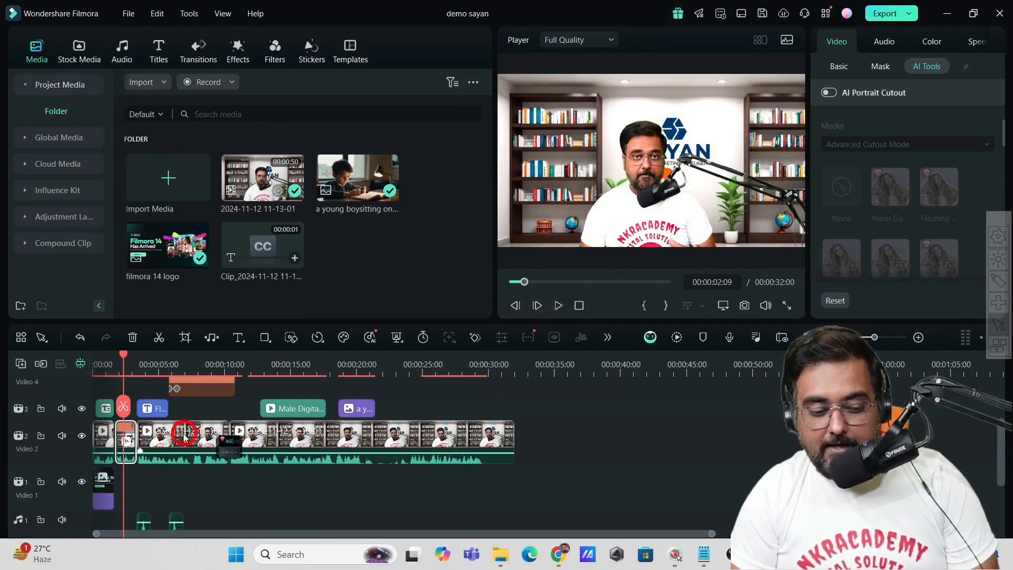
# - Slow the second talking-head clip on Video 2 with the 0.5x Slow preset and play back part of it
pyautogui.click(317, 337)
pyautogui.moveTo(389, 402)
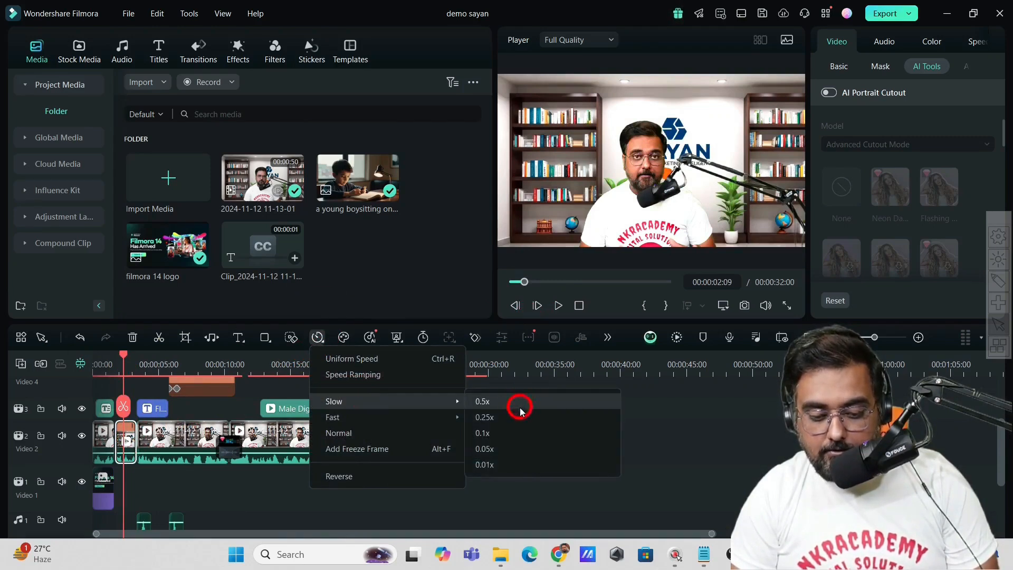
pyautogui.click(501, 405)
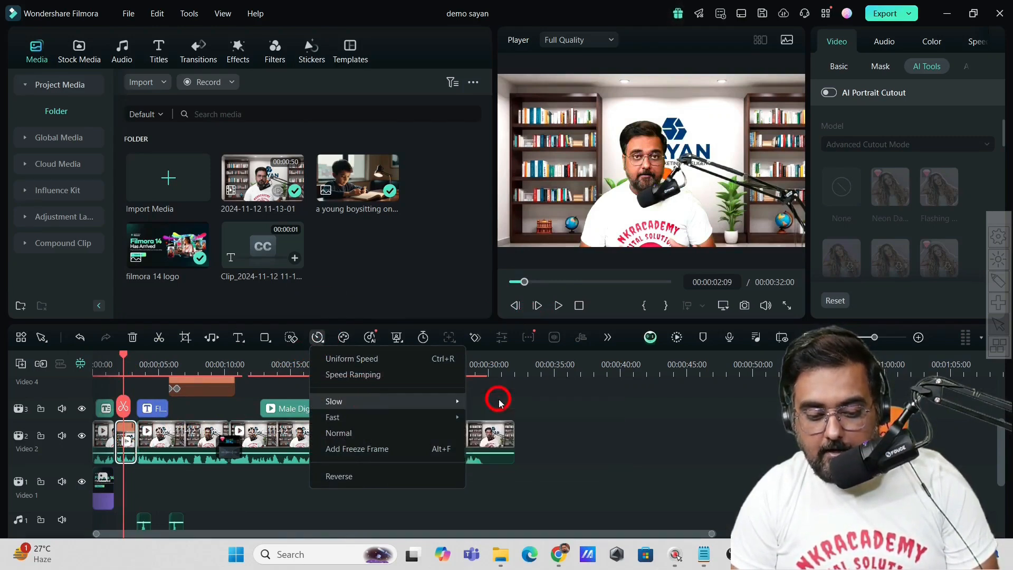
pyautogui.click(557, 306)
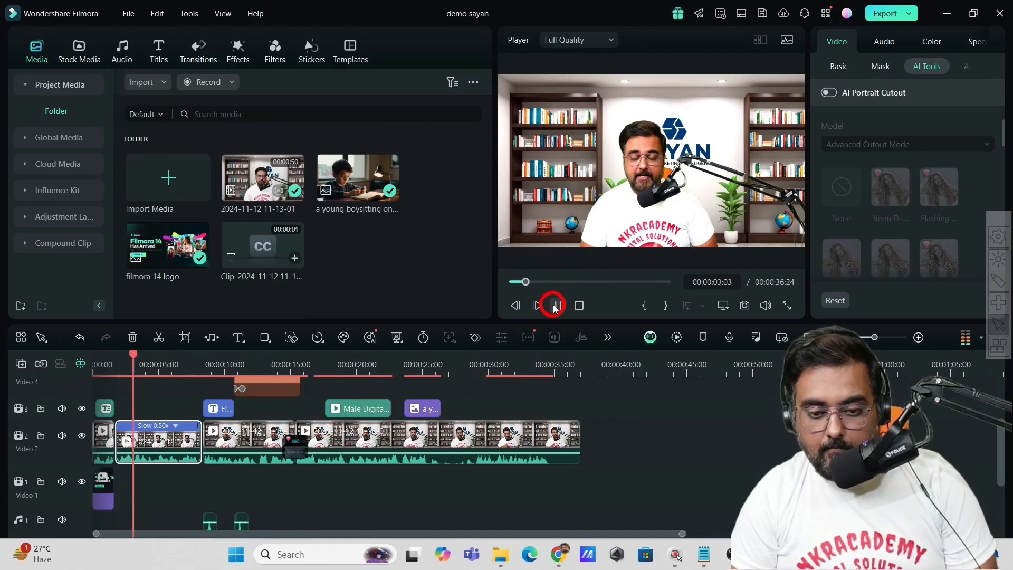
pyautogui.click(555, 306)
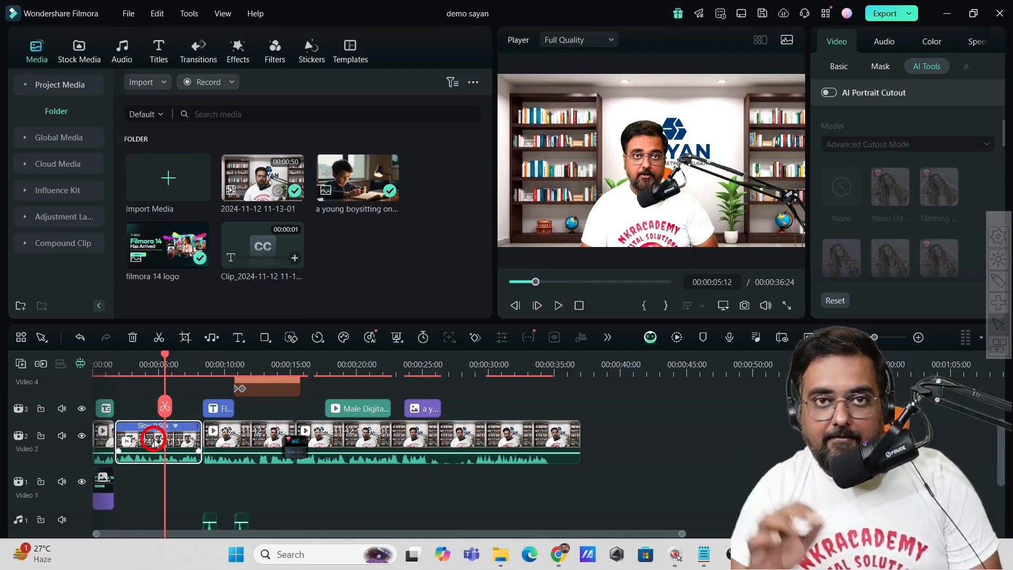
# - Set the second Video 2 clip's uniform speed to 0.80
pyautogui.click(318, 341)
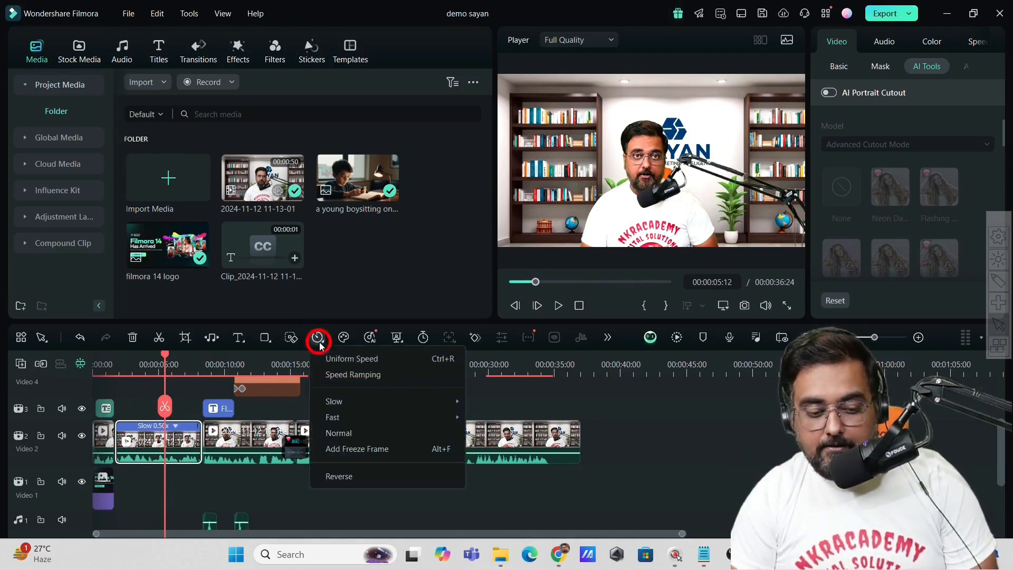
pyautogui.click(337, 358)
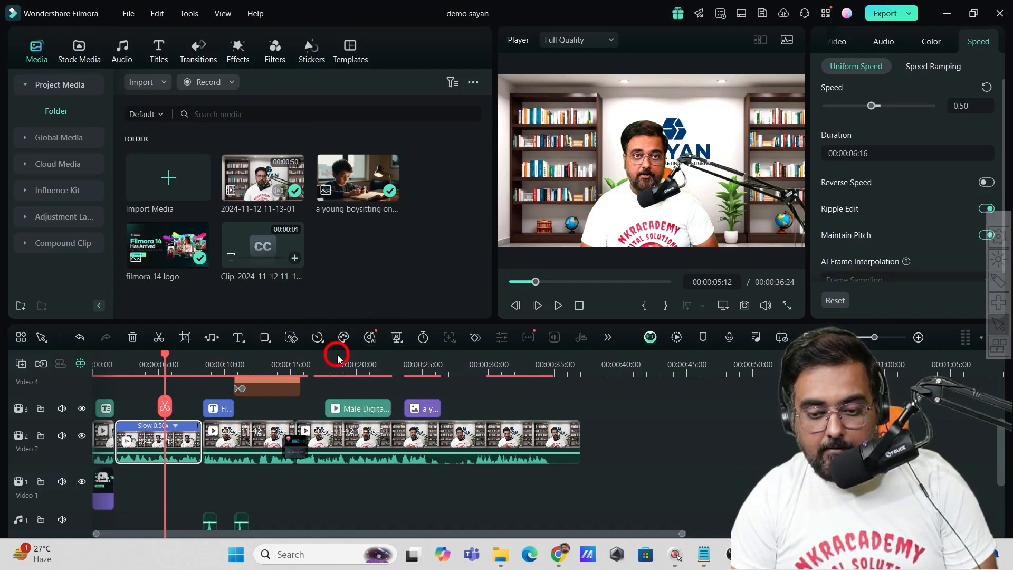
pyautogui.click(973, 107)
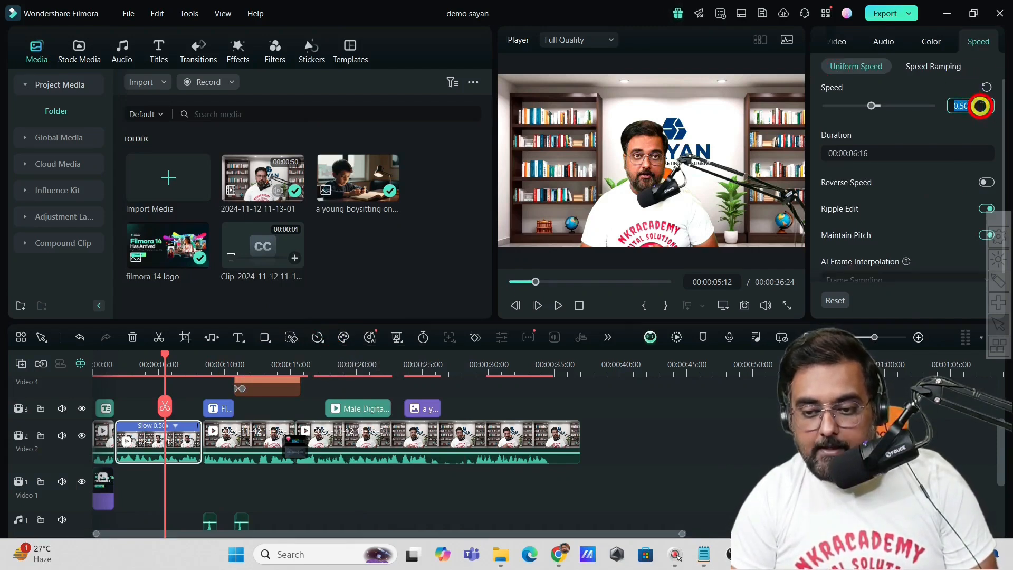
pyautogui.click(982, 107)
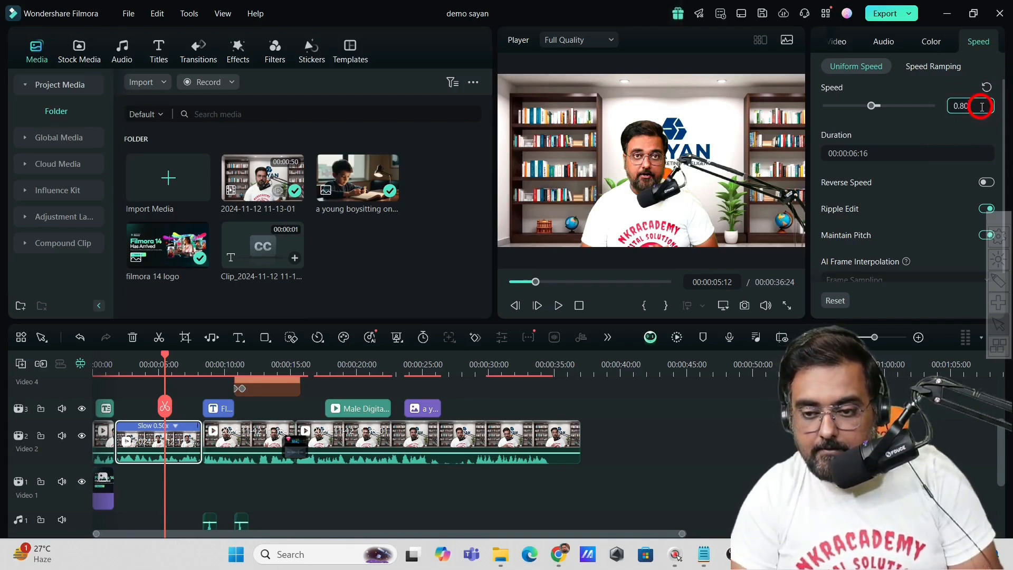
pyautogui.click(659, 419)
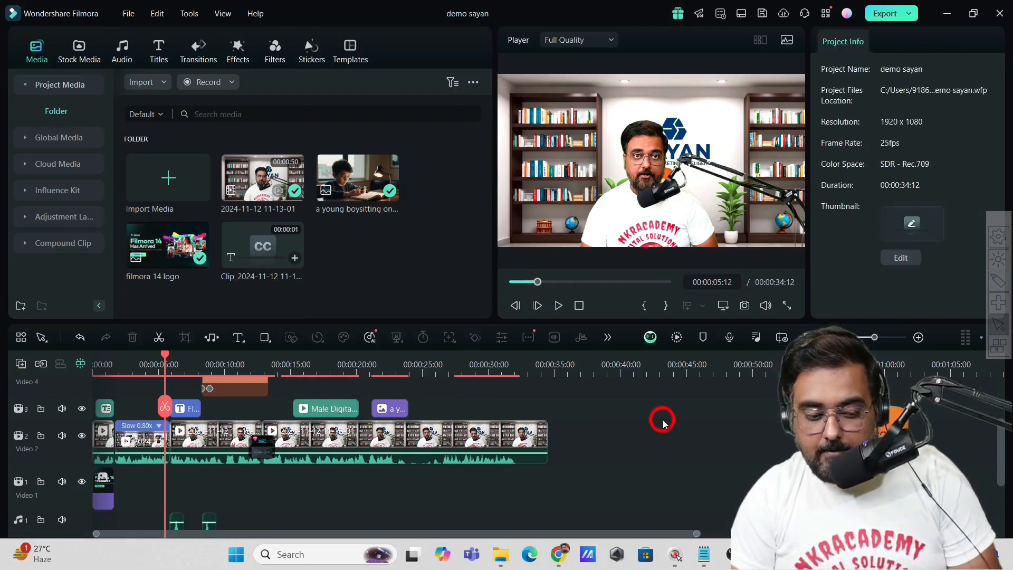
# - Play the second Video 2 clip from near its start to review the slowed speed
pyautogui.click(115, 368)
pyautogui.click(558, 305)
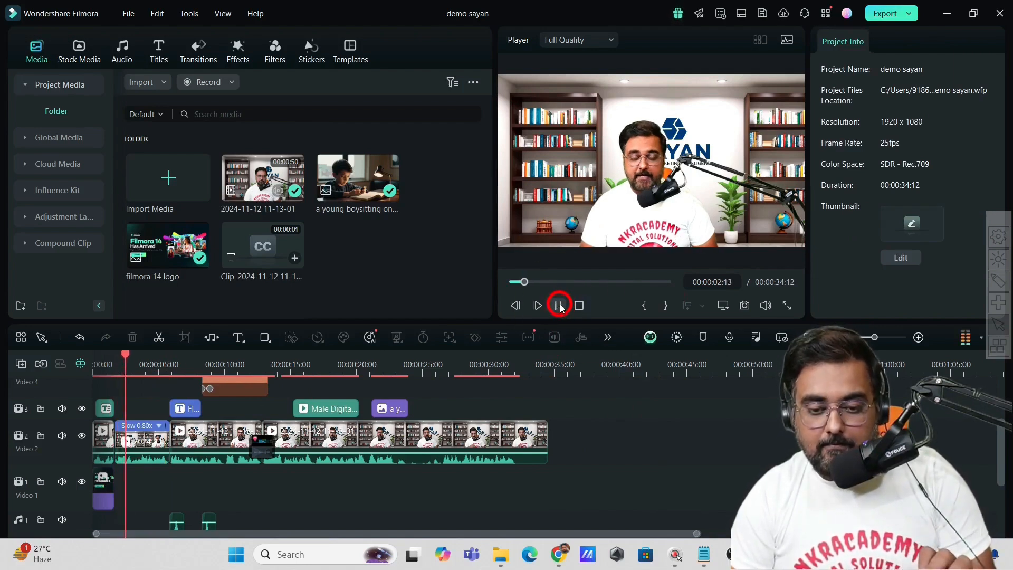
pyautogui.click(559, 305)
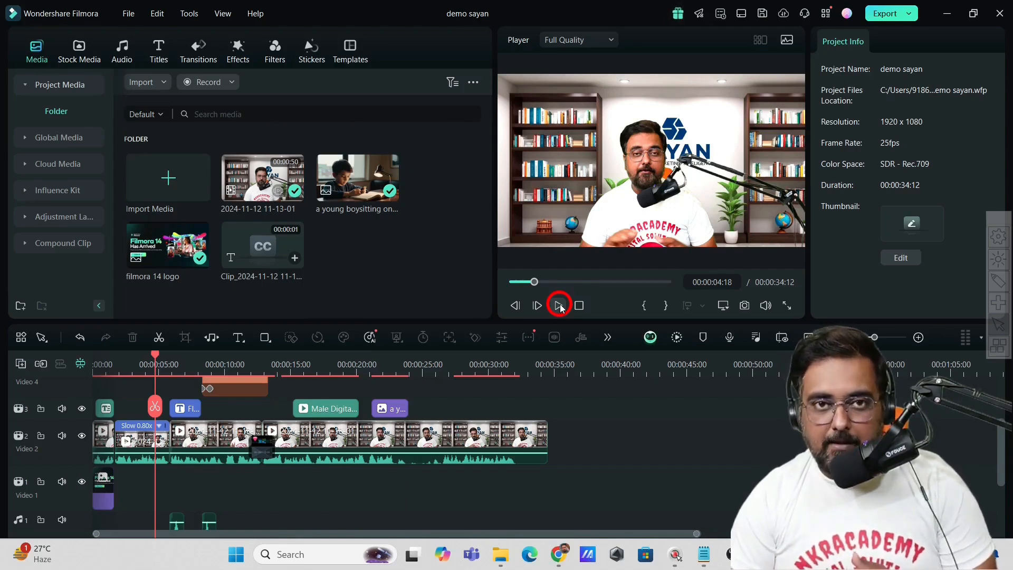
pyautogui.click(274, 486)
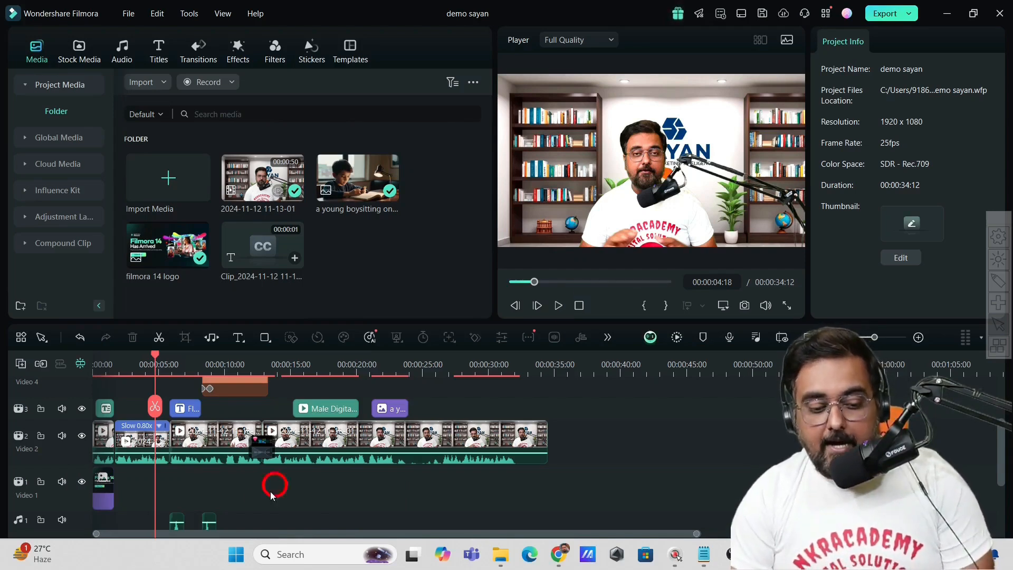
# - Raise the audio volume of the third Video 2 clip and play across its beginning to hear it
pyautogui.click(194, 452)
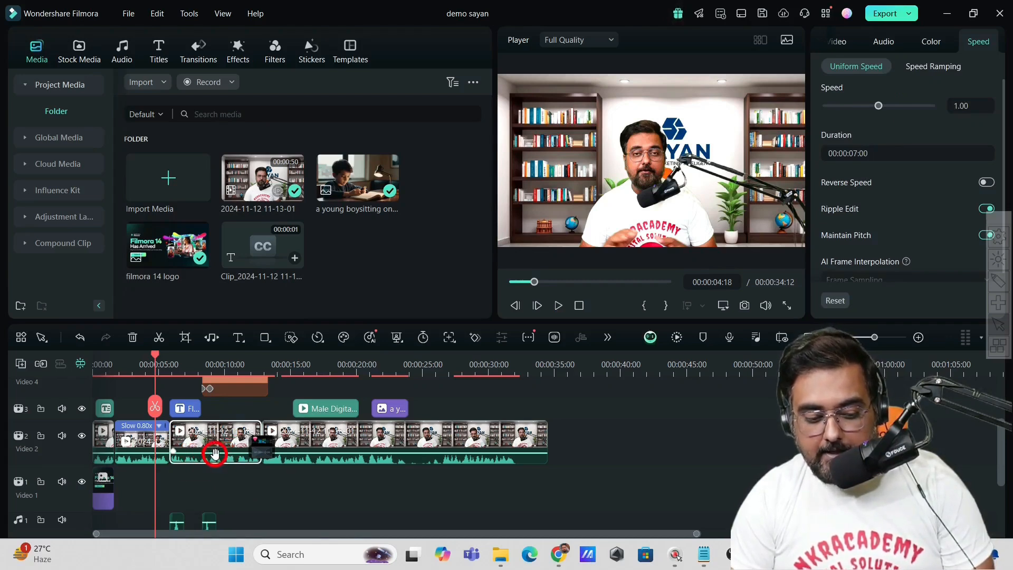
pyautogui.moveTo(215, 454); pyautogui.dragTo(218, 452)
pyautogui.moveTo(164, 366); pyautogui.dragTo(154, 367)
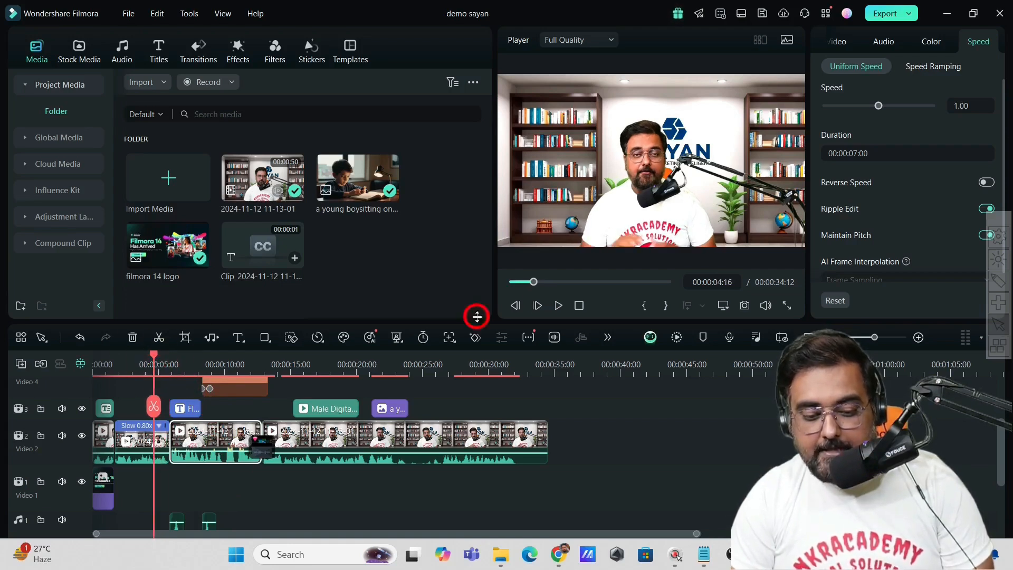
pyautogui.click(554, 305)
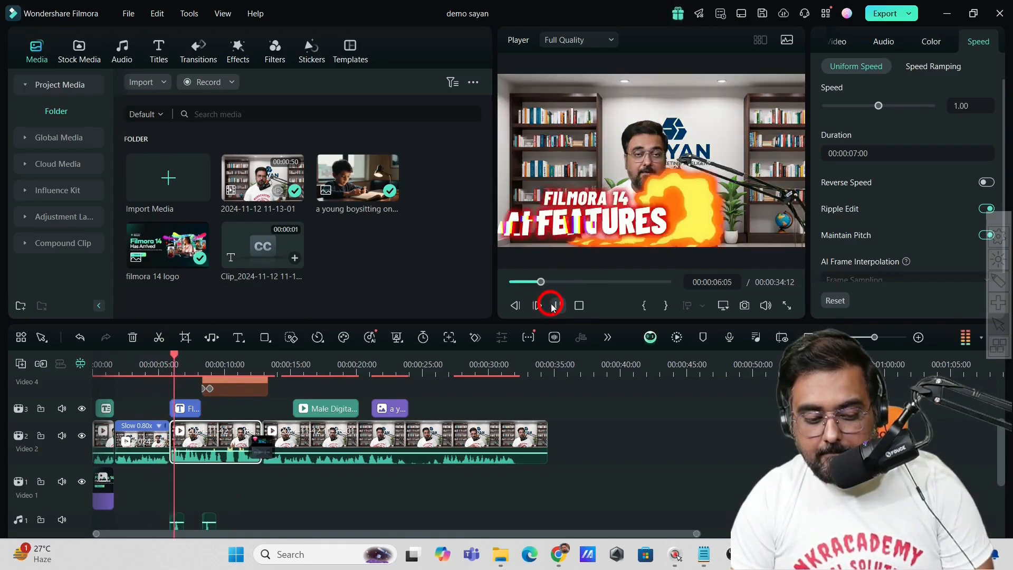
pyautogui.click(554, 305)
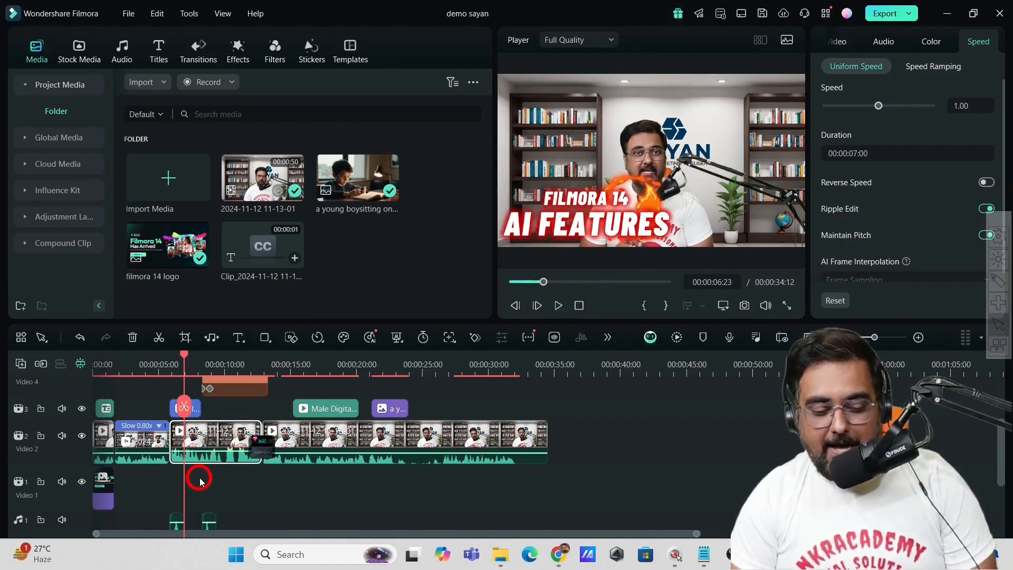
# - Set the third Video 2 clip's volume to -4.20 dB on the timeline and play it back
pyautogui.moveTo(206, 455); pyautogui.dragTo(208, 452)
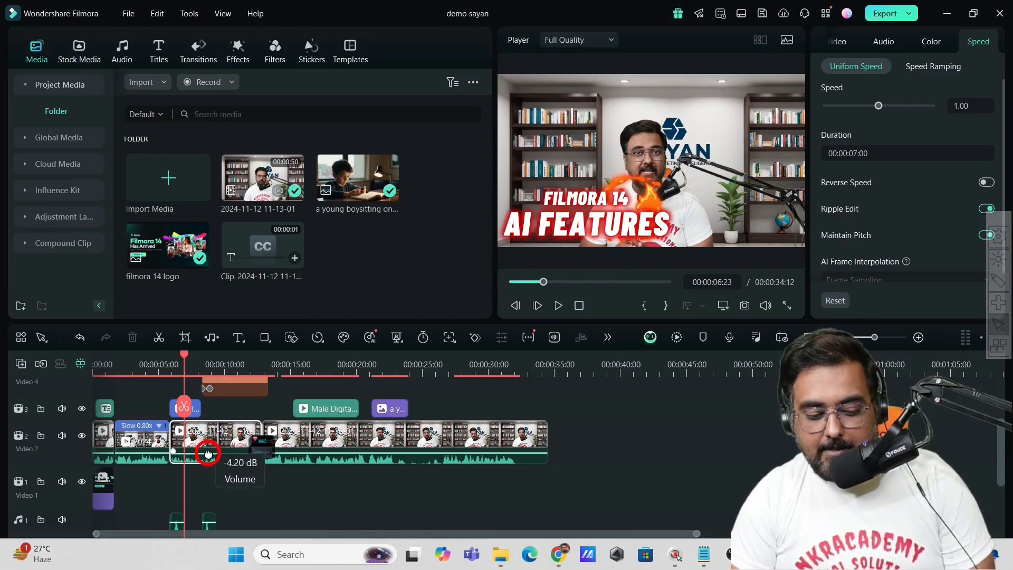
pyautogui.click(558, 305)
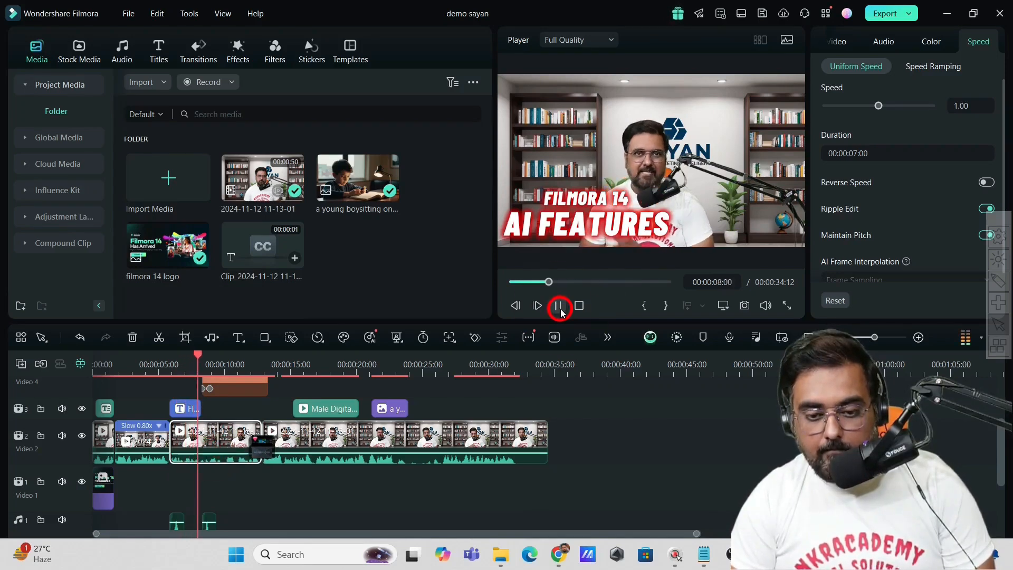
pyautogui.click(558, 306)
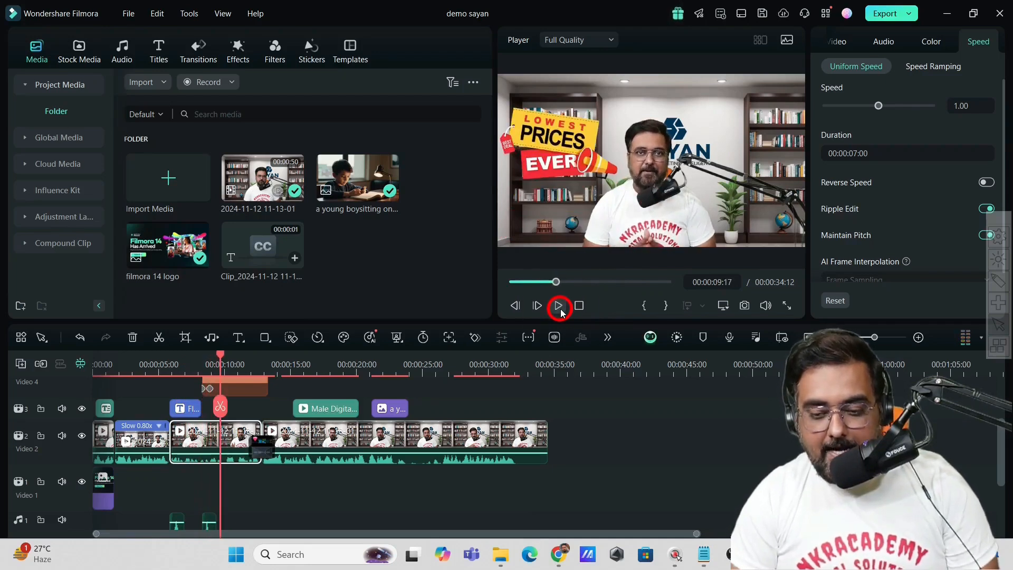
# - Enable AI Voice Enhancer in the third Video 2 clip's audio settings
pyautogui.click(922, 50)
pyautogui.click(881, 45)
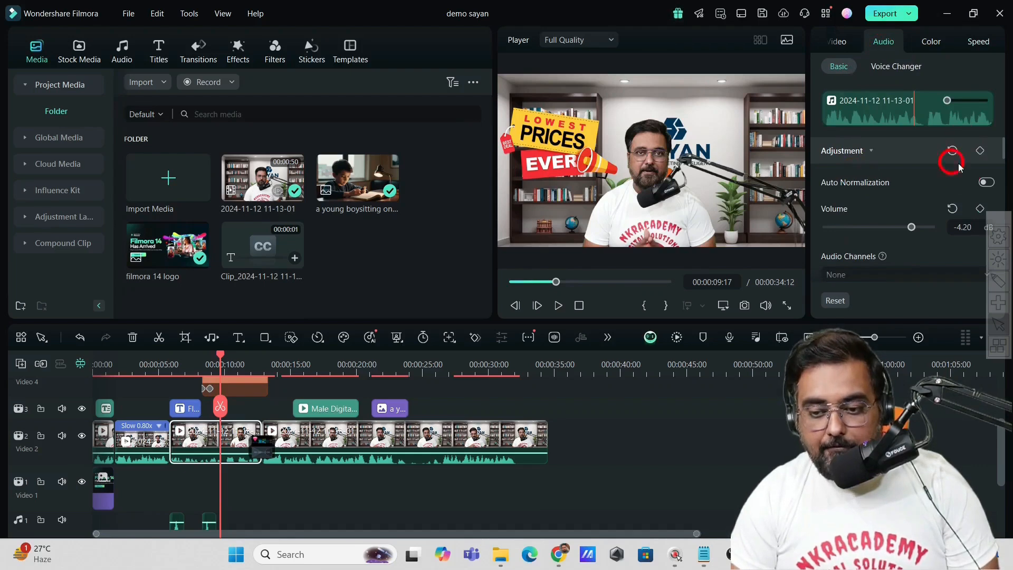
pyautogui.moveTo(1002, 148); pyautogui.dragTo(1002, 210)
pyautogui.click(832, 197)
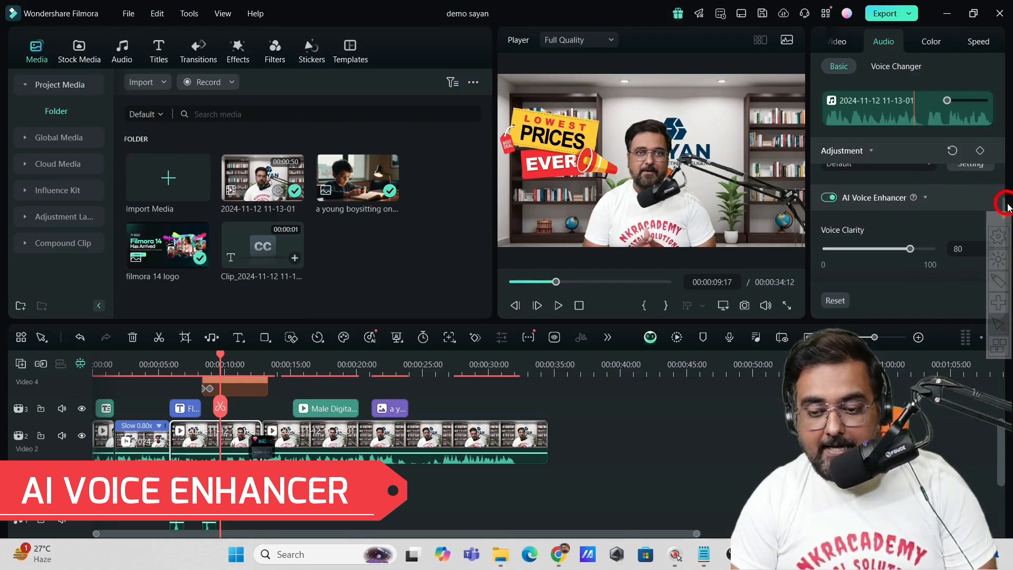
# - Enable Wind Removal, Normal Denoise at 50 and DeReverb at 70 for the third clip's audio
pyautogui.moveTo(1005, 205); pyautogui.dragTo(1004, 237)
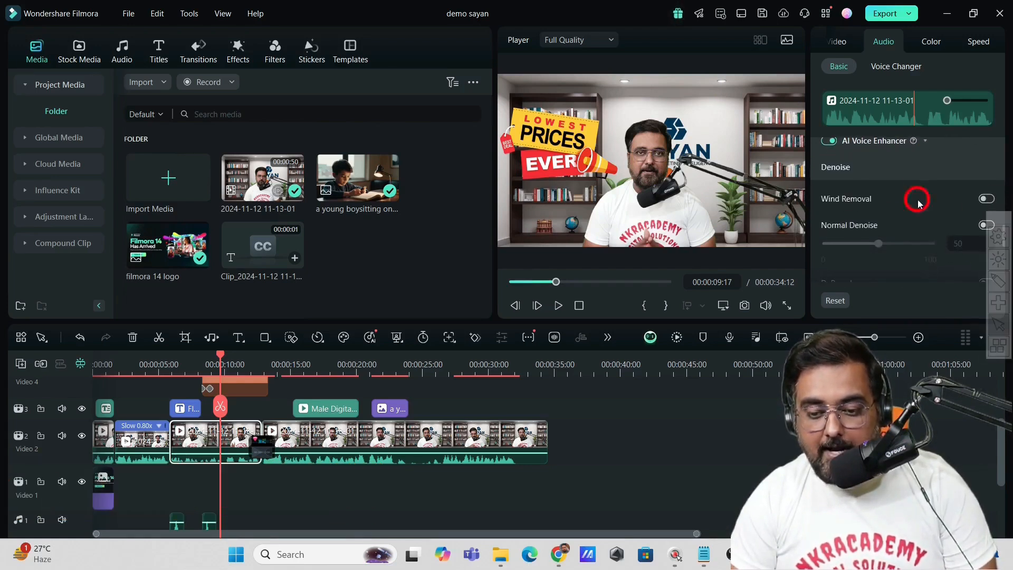
pyautogui.click(990, 201)
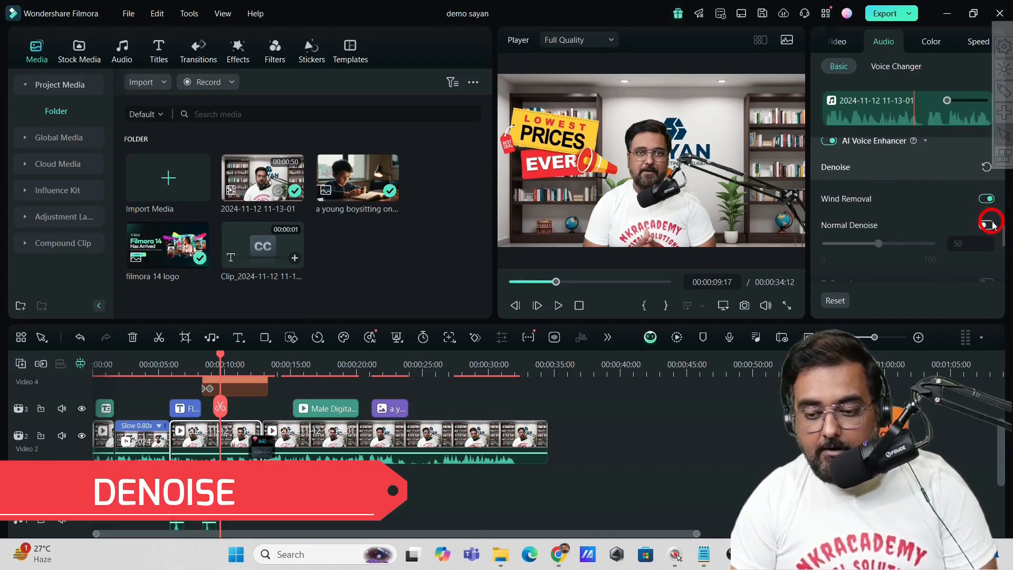
pyautogui.click(990, 225)
pyautogui.scroll(-1, 1004, 238)
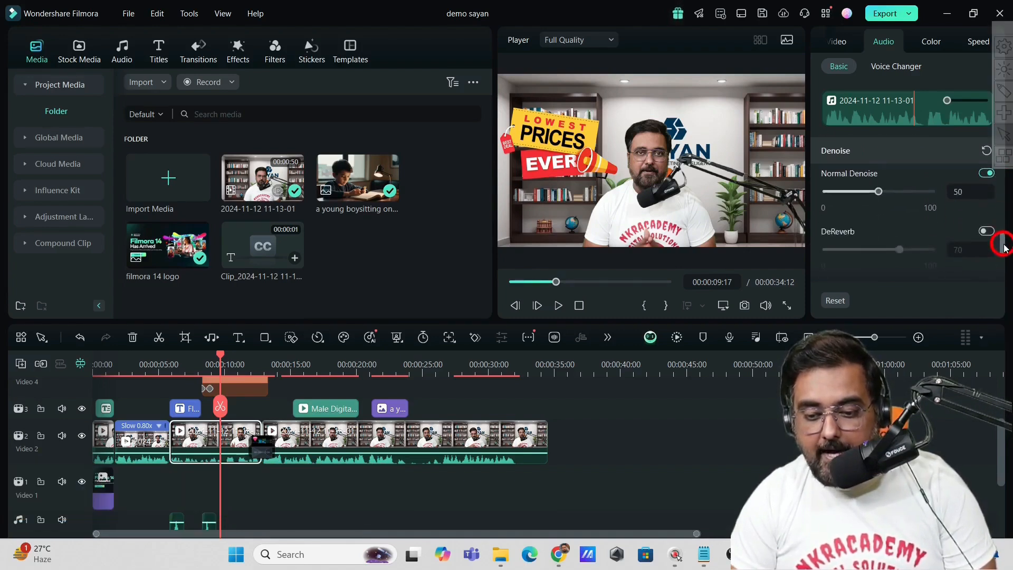
pyautogui.click(988, 231)
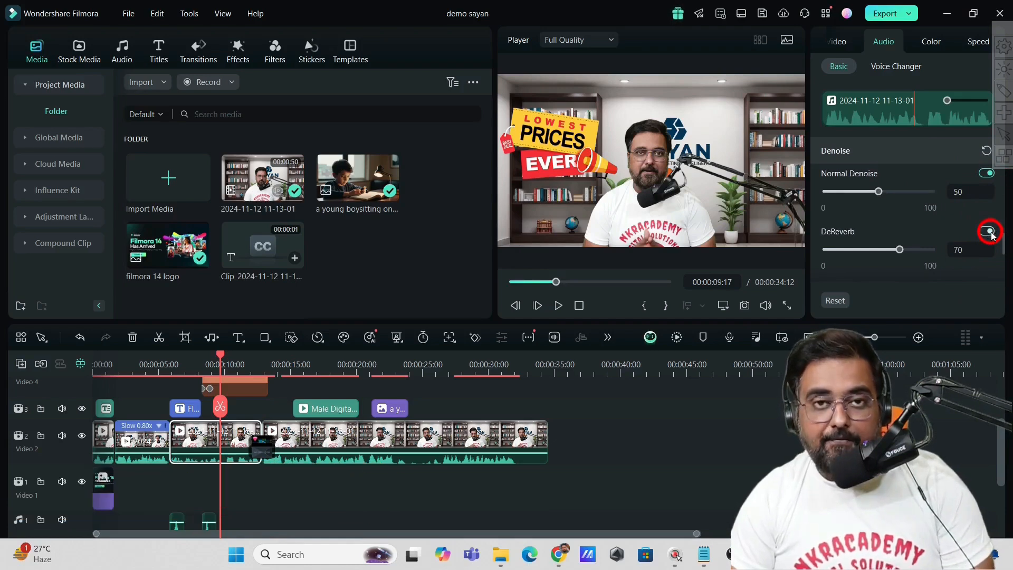
# - Play the third Video 2 clip from about 6 seconds to hear its processed audio
pyautogui.click(180, 367)
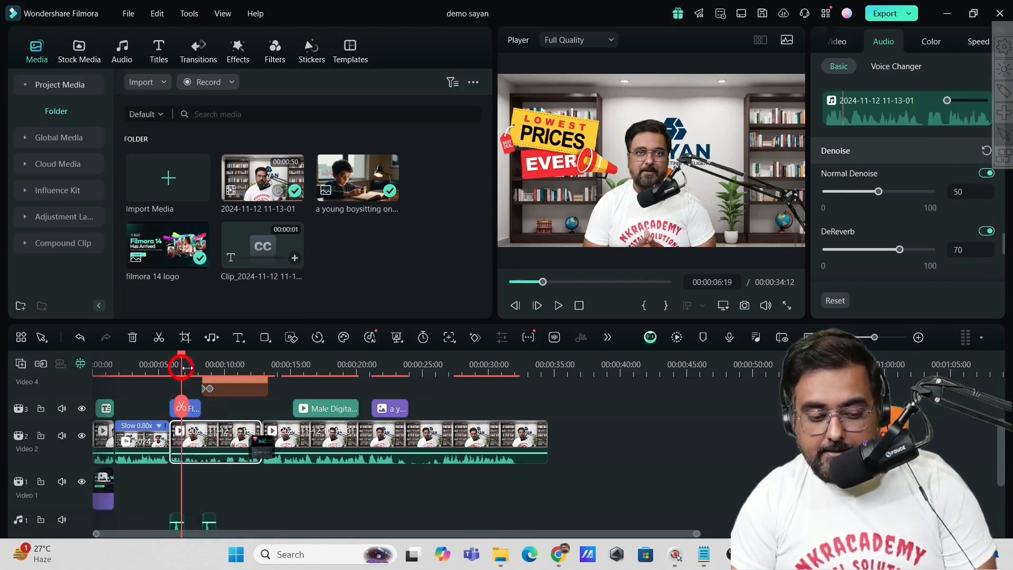
pyautogui.click(554, 305)
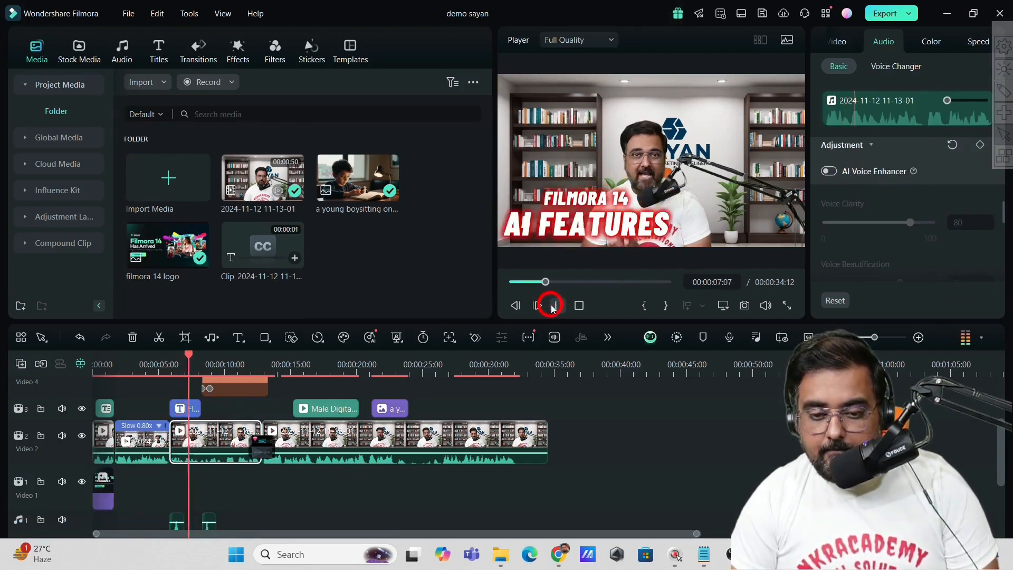
pyautogui.click(552, 306)
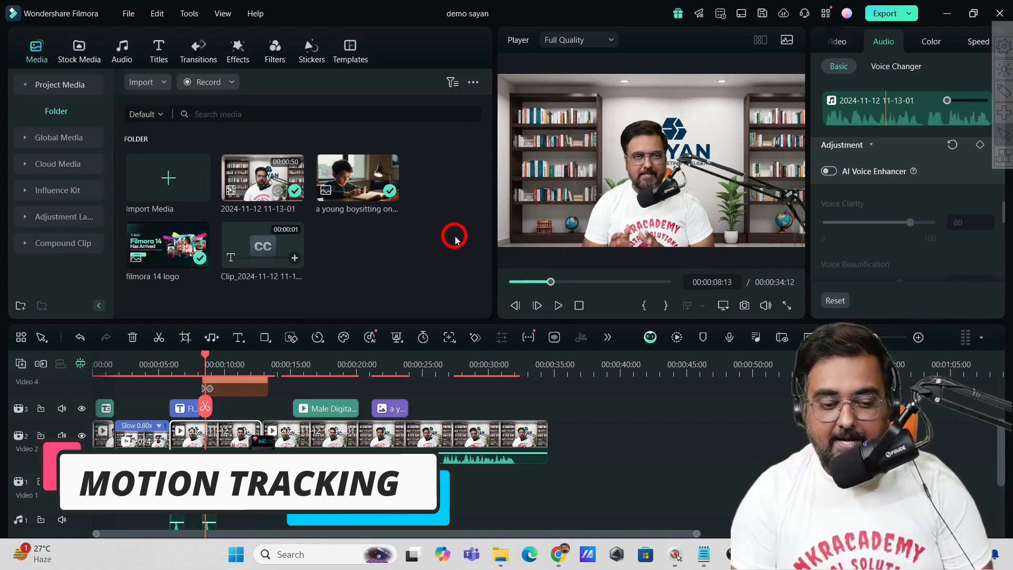
# - Add the favorite 4K go-kart stock clip to Video 2 at about 37 seconds, keeping the 1920 x 1080 25fps project settings
pyautogui.click(74, 50)
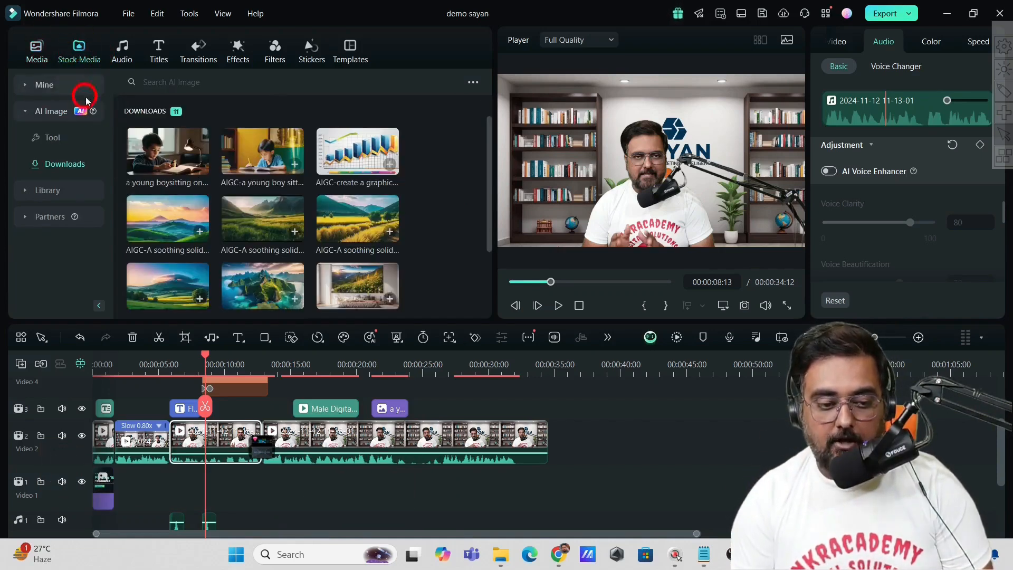
pyautogui.click(56, 87)
pyautogui.moveTo(490, 142); pyautogui.dragTo(488, 170)
pyautogui.moveTo(161, 207); pyautogui.dragTo(580, 459)
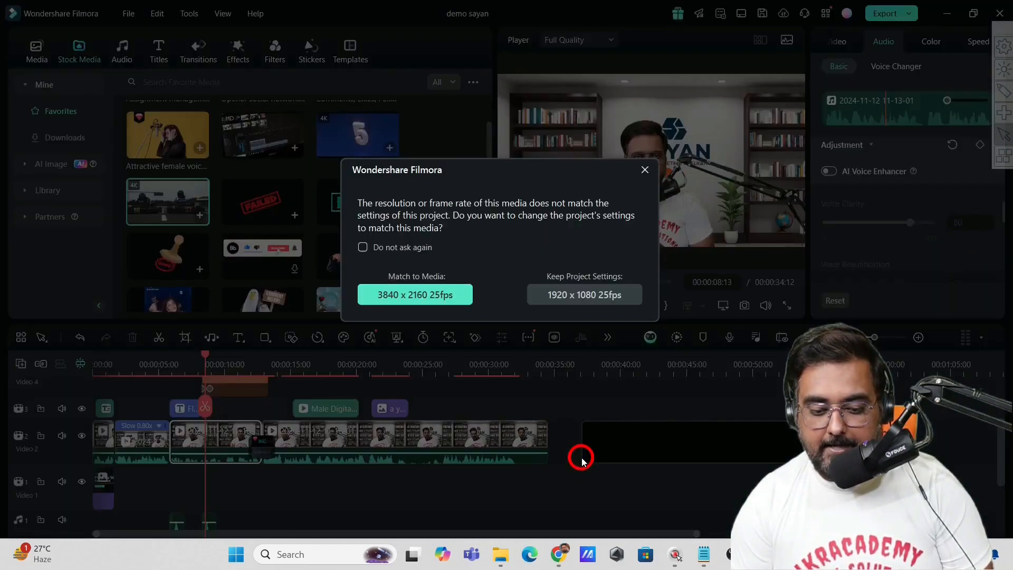
pyautogui.click(574, 306)
# - Play and scrub through the go-kart clip to examine its motion, and return the playhead to the clip's start
pyautogui.click(579, 363)
pyautogui.click(560, 306)
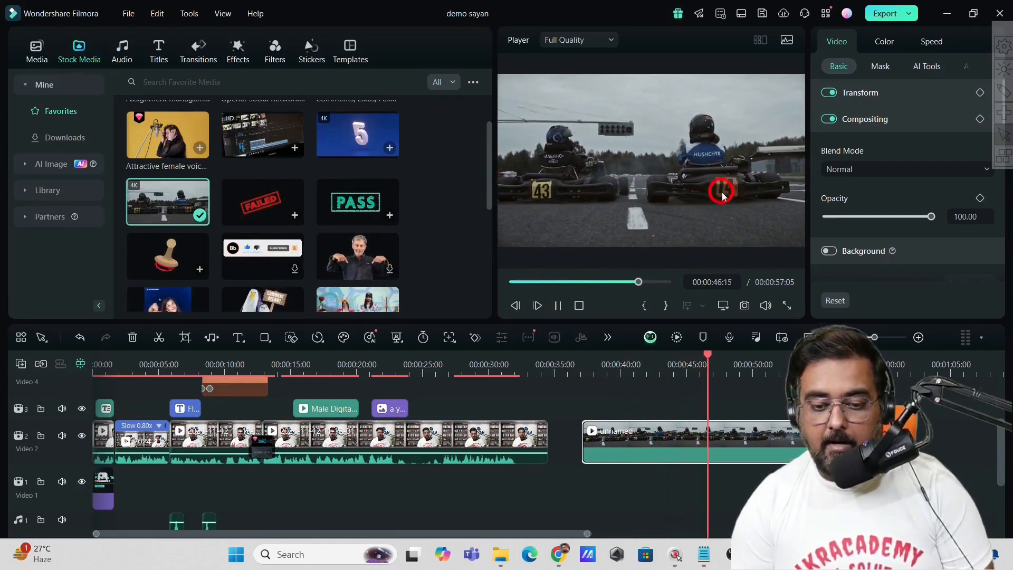
pyautogui.click(557, 305)
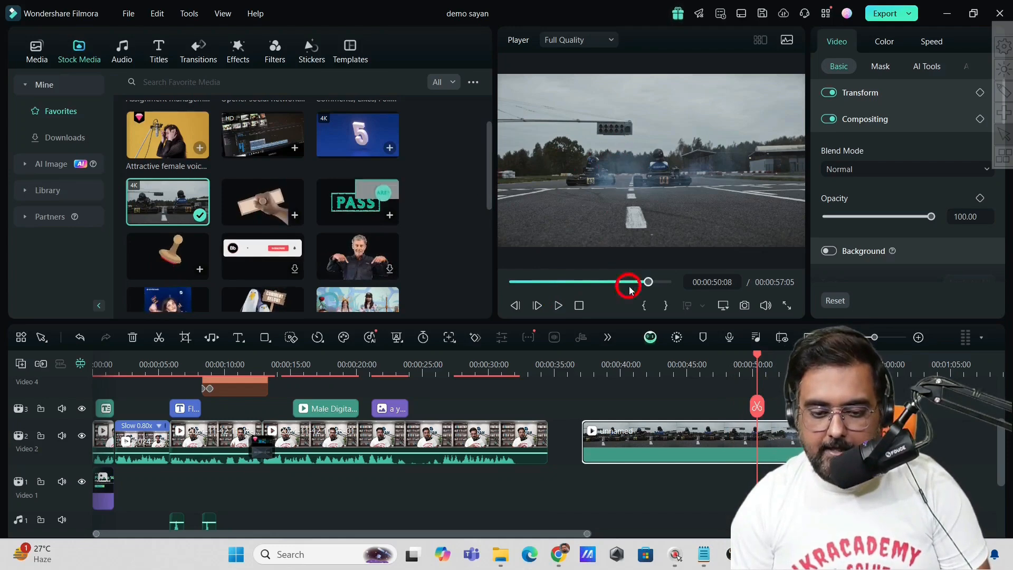
pyautogui.click(655, 362)
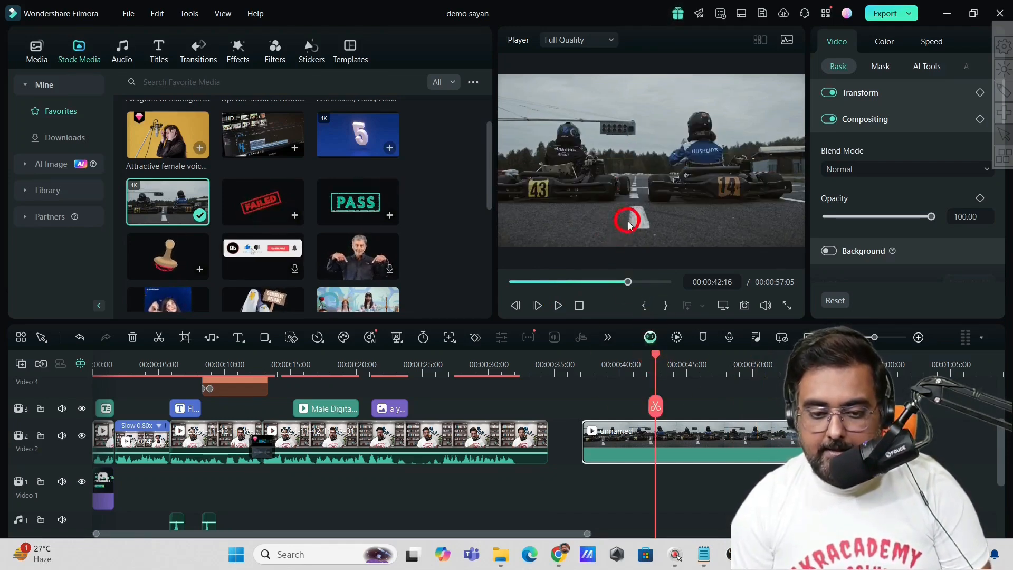
pyautogui.click(782, 373)
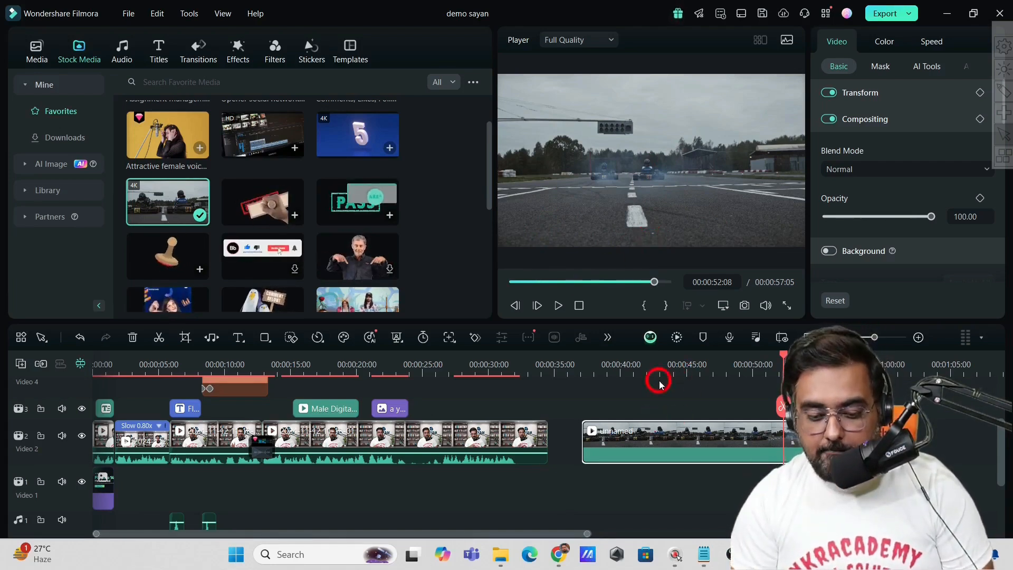
pyautogui.click(583, 368)
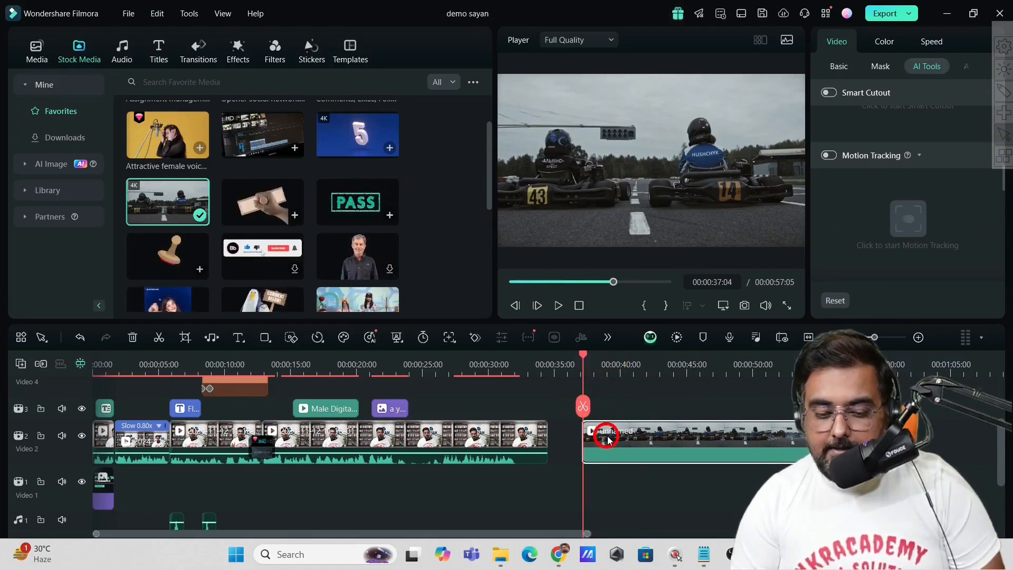
# - Motion track the number 43 plate on the kart in the go-kart clip, fitting the tracking box tightly around it
pyautogui.click(449, 338)
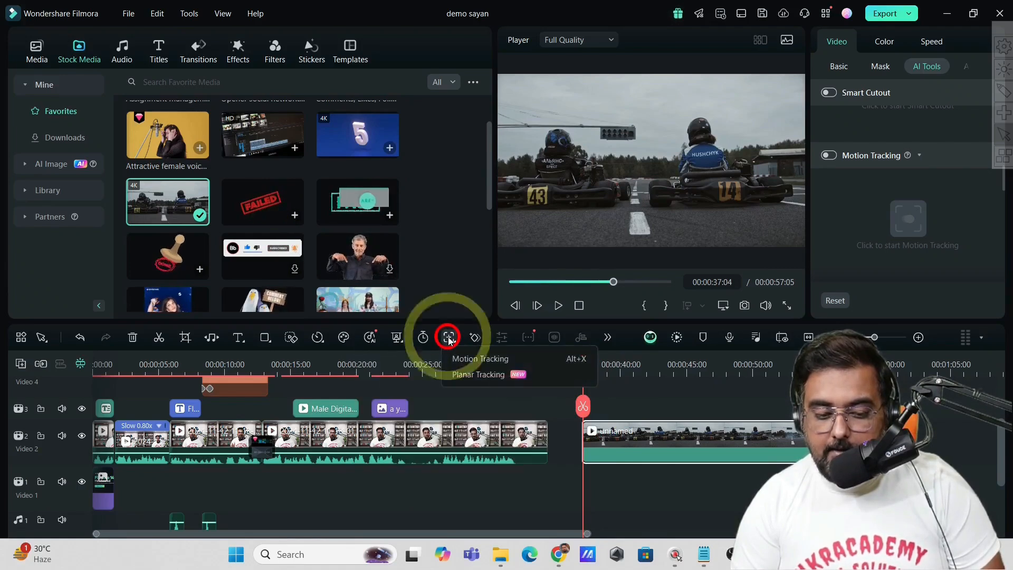
pyautogui.click(469, 360)
pyautogui.moveTo(651, 162); pyautogui.dragTo(563, 203)
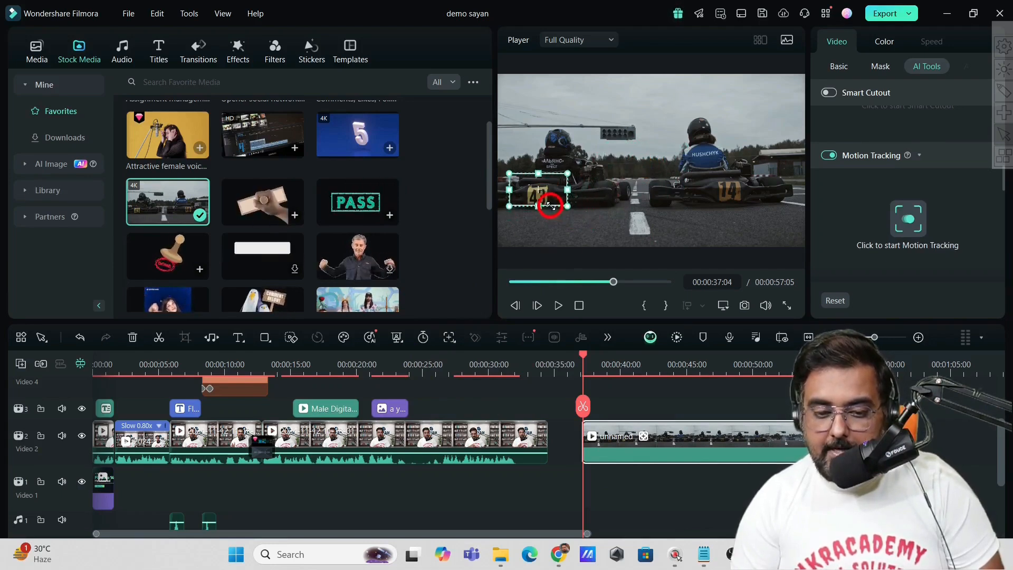
pyautogui.moveTo(508, 172); pyautogui.dragTo(540, 194)
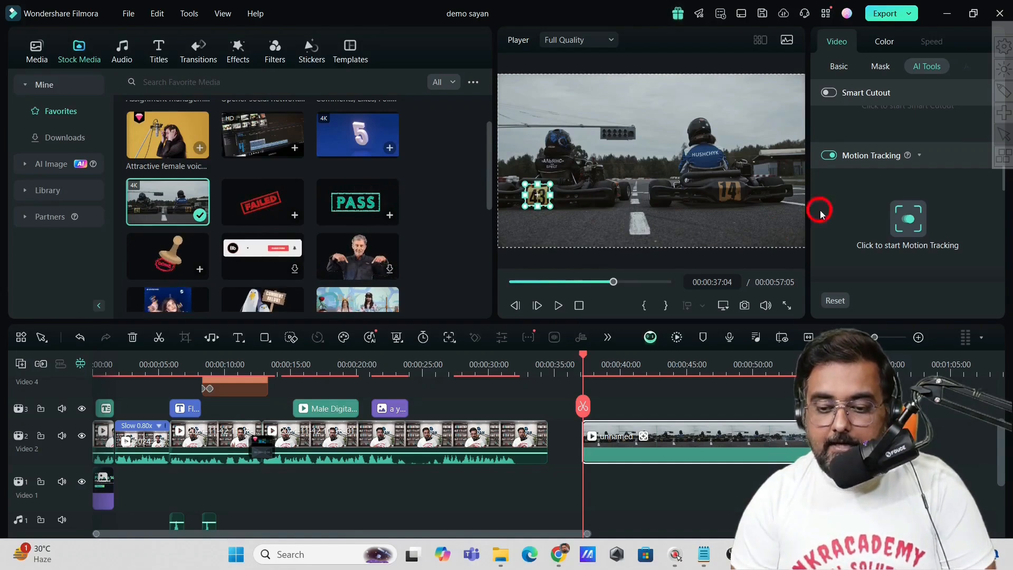
pyautogui.click(896, 225)
pyautogui.click(903, 226)
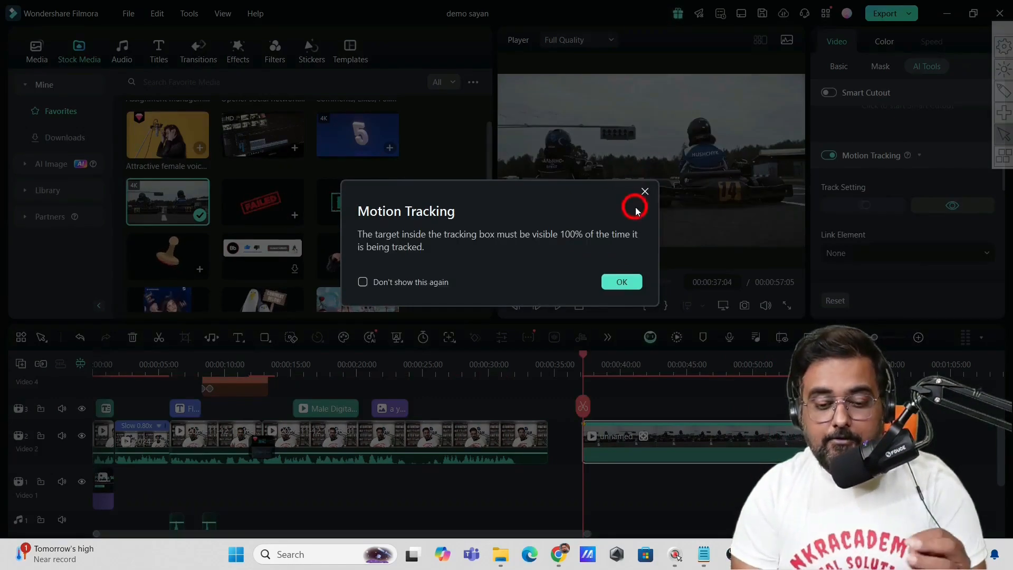
pyautogui.click(620, 281)
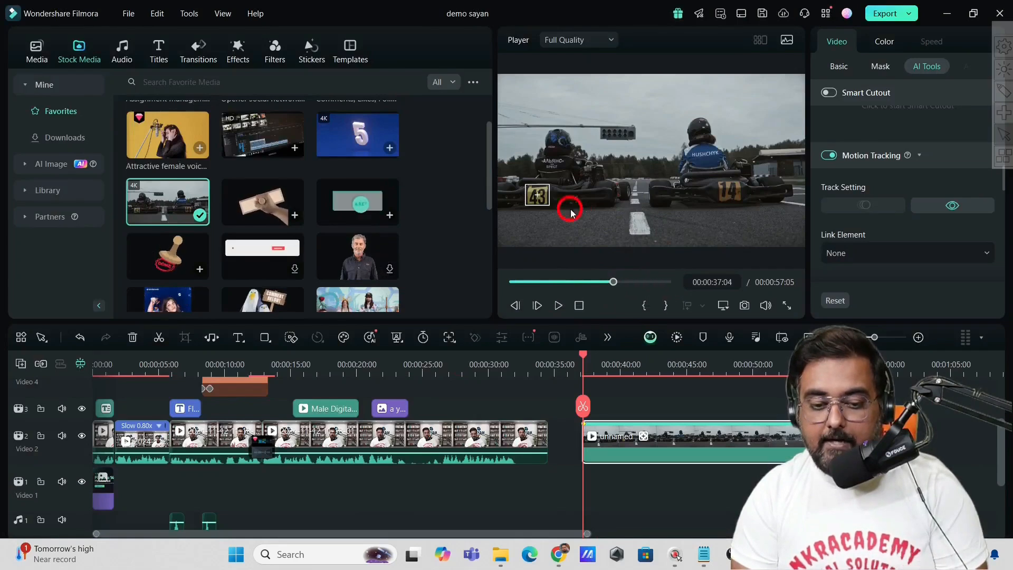
# - Link a mosaic to the motion track, align it over the kart's number 43 plate, and play the clip
pyautogui.click(887, 247)
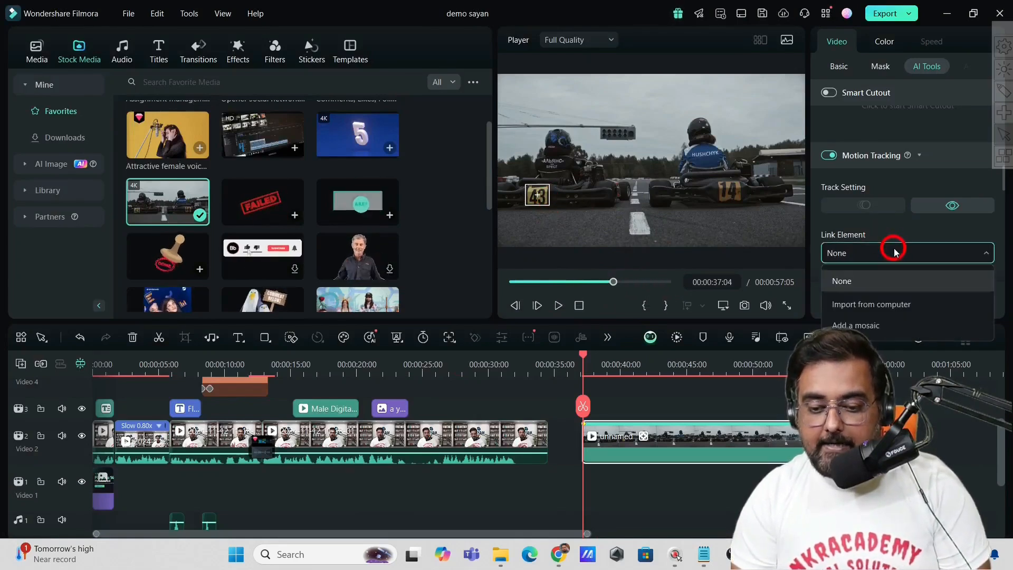
pyautogui.click(858, 325)
pyautogui.moveTo(519, 189)
pyautogui.mouseDown()
pyautogui.moveTo(571, 183)
pyautogui.moveTo(519, 184)
pyautogui.moveTo(537, 196)
pyautogui.moveTo(526, 195)
pyautogui.mouseUp()
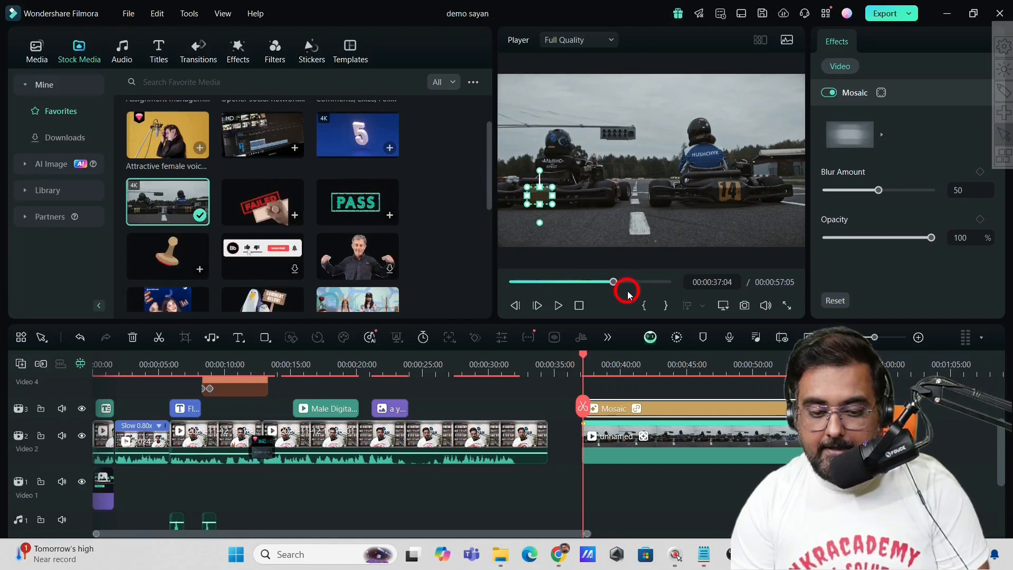
pyautogui.click(558, 305)
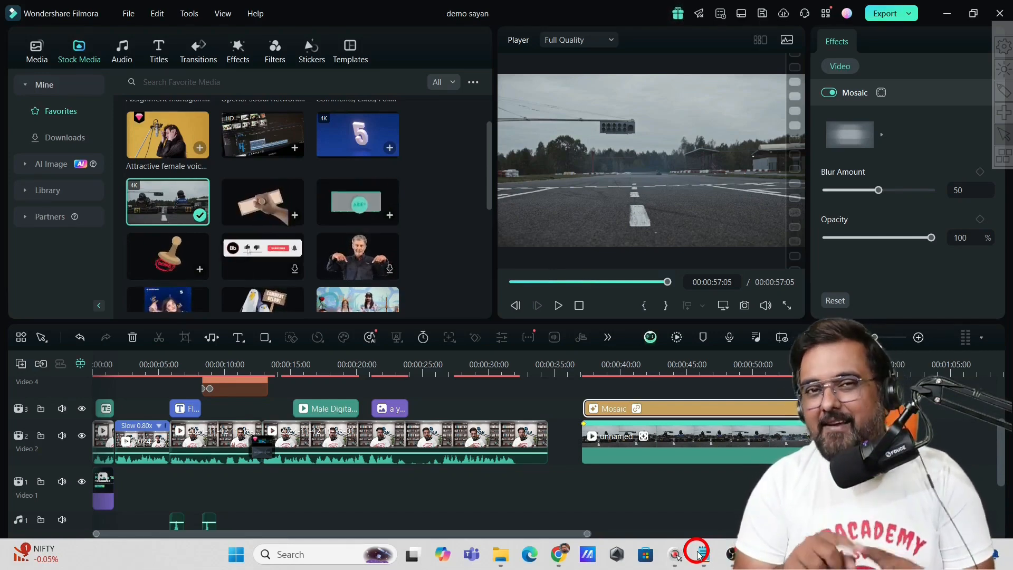
# - Delete the go-kart clip and its linked mosaic from the timeline
pyautogui.click(728, 443)
pyautogui.press('Delete')
pyautogui.click(623, 408)
pyautogui.press('Delete')
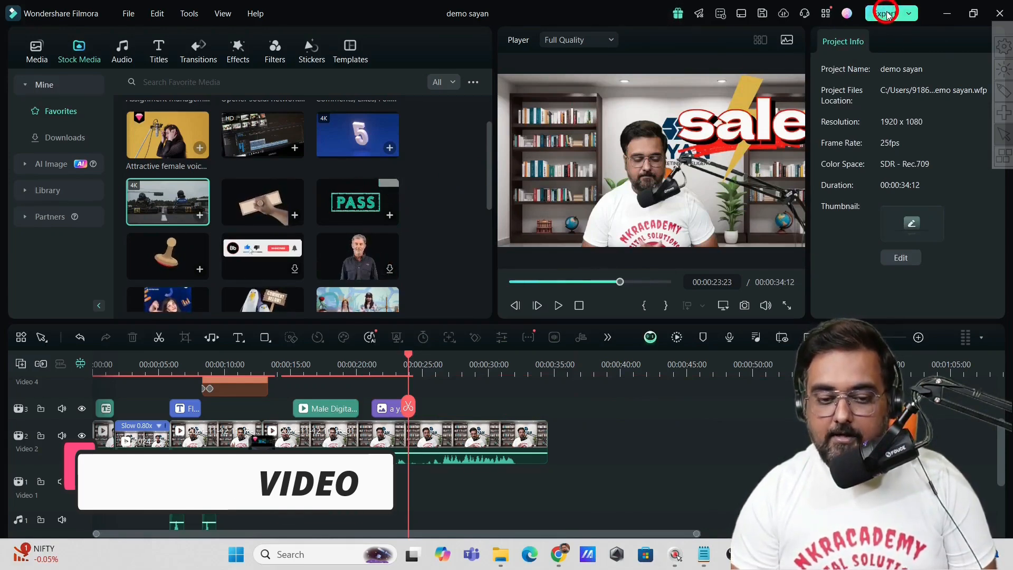
# - Review the local export settings, keeping the Match to project settings preset, and check the format choices, file name and save folder
pyautogui.click(886, 14)
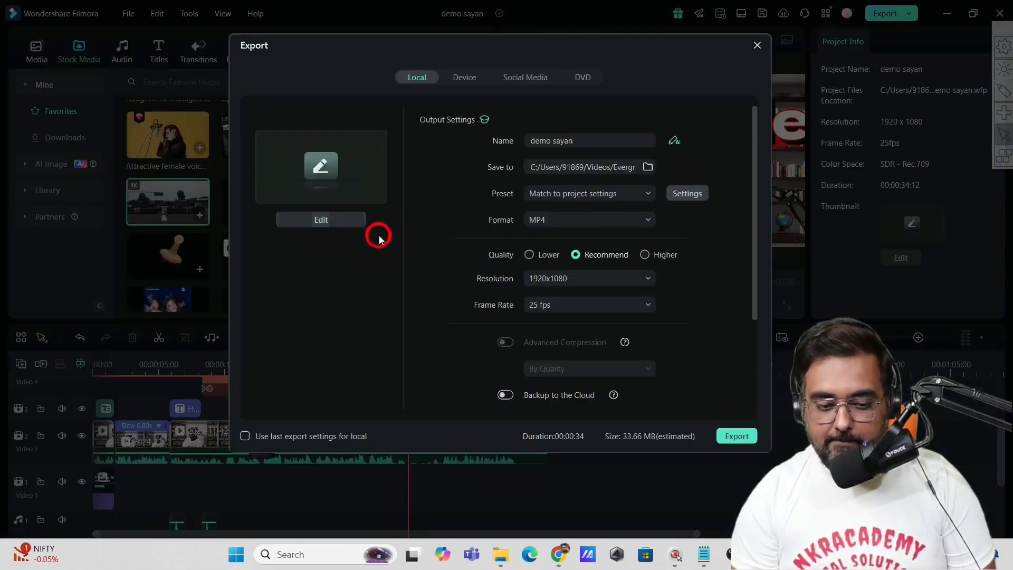
pyautogui.click(638, 194)
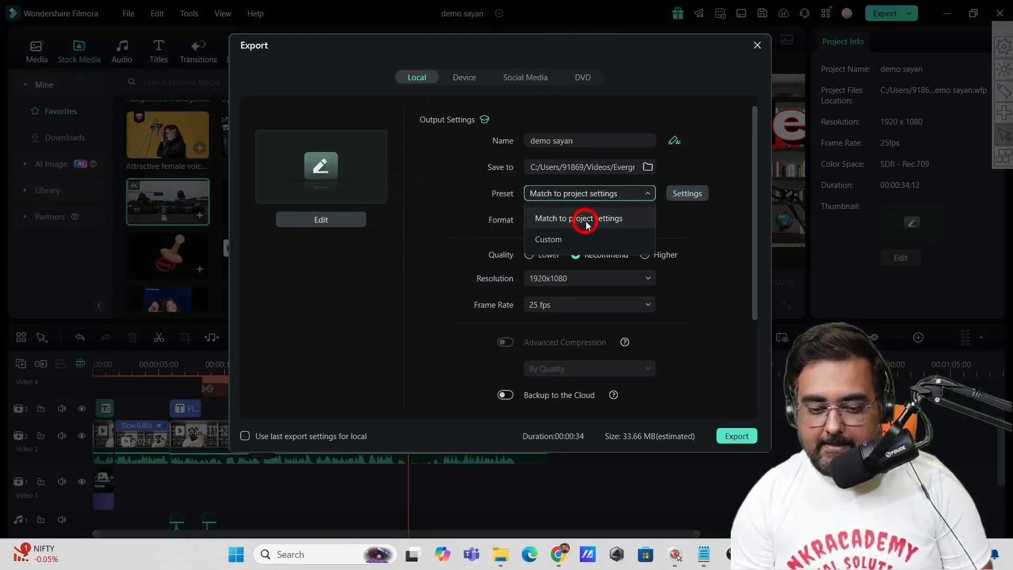
pyautogui.click(571, 220)
pyautogui.click(571, 220)
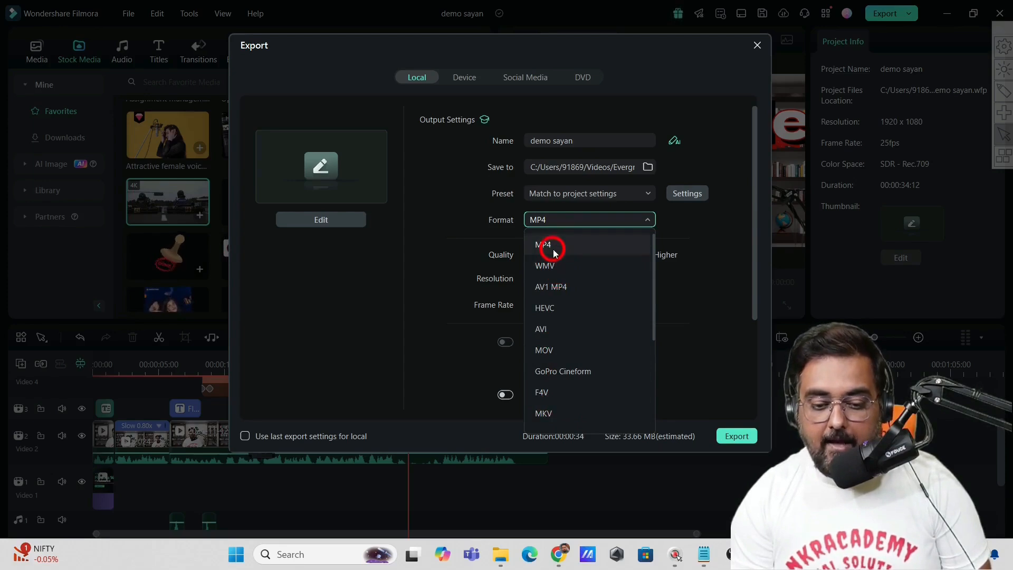
pyautogui.click(709, 264)
pyautogui.click(593, 140)
pyautogui.moveTo(593, 140); pyautogui.dragTo(522, 139)
pyautogui.click(648, 166)
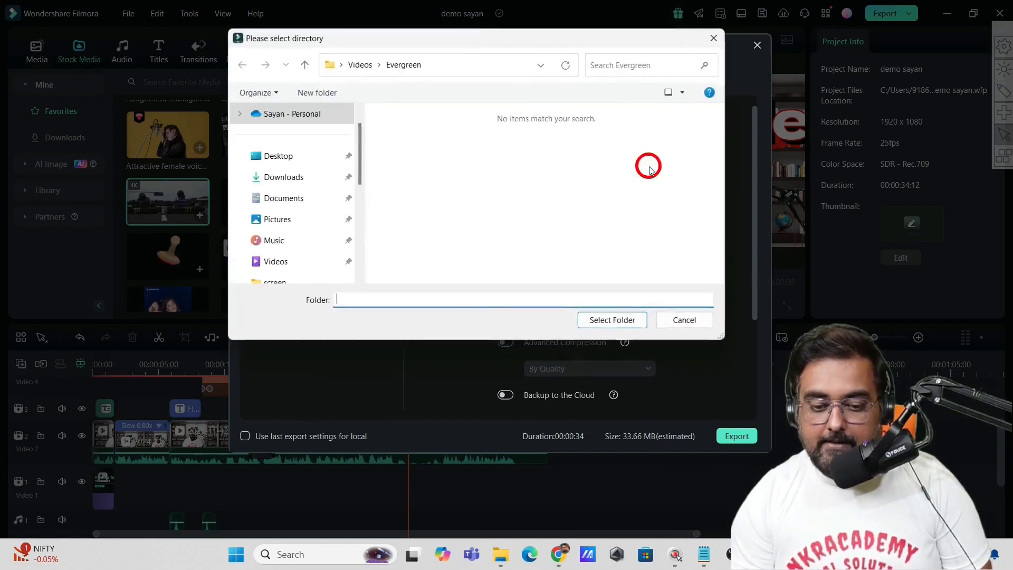
pyautogui.click(710, 39)
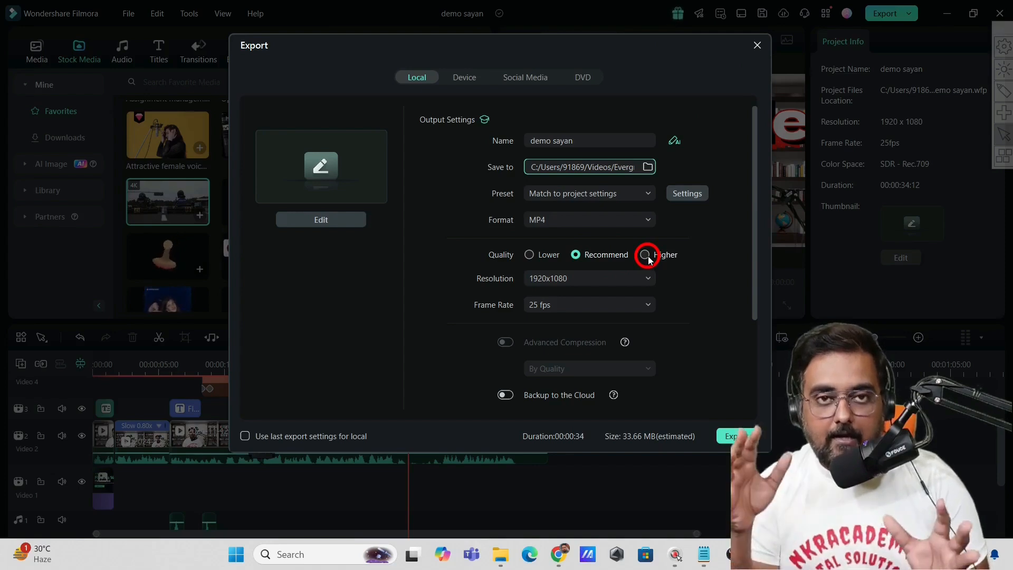
# - Set the export resolution to 4096x2160 and close the export settings without exporting
pyautogui.click(597, 278)
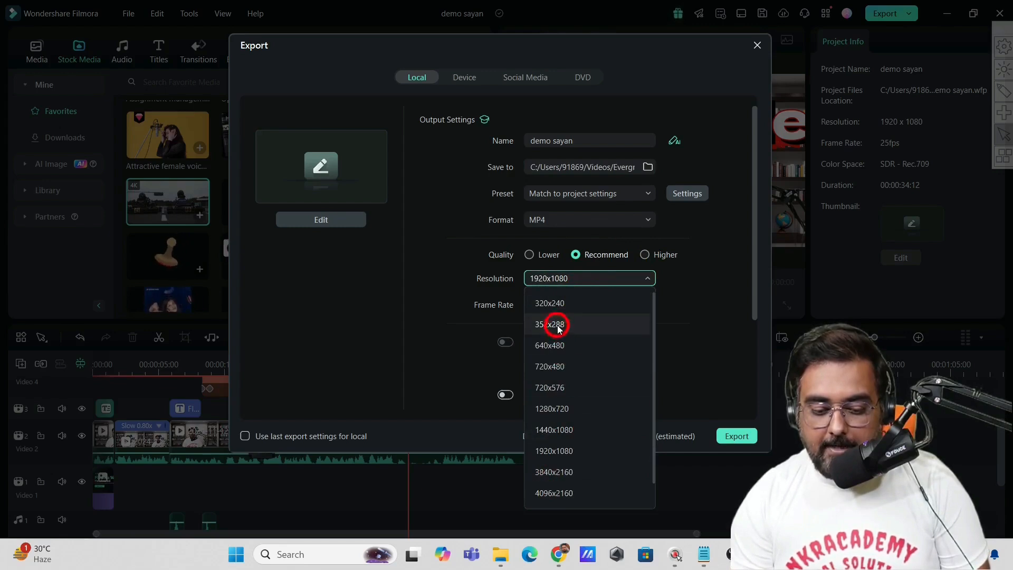
pyautogui.click(543, 493)
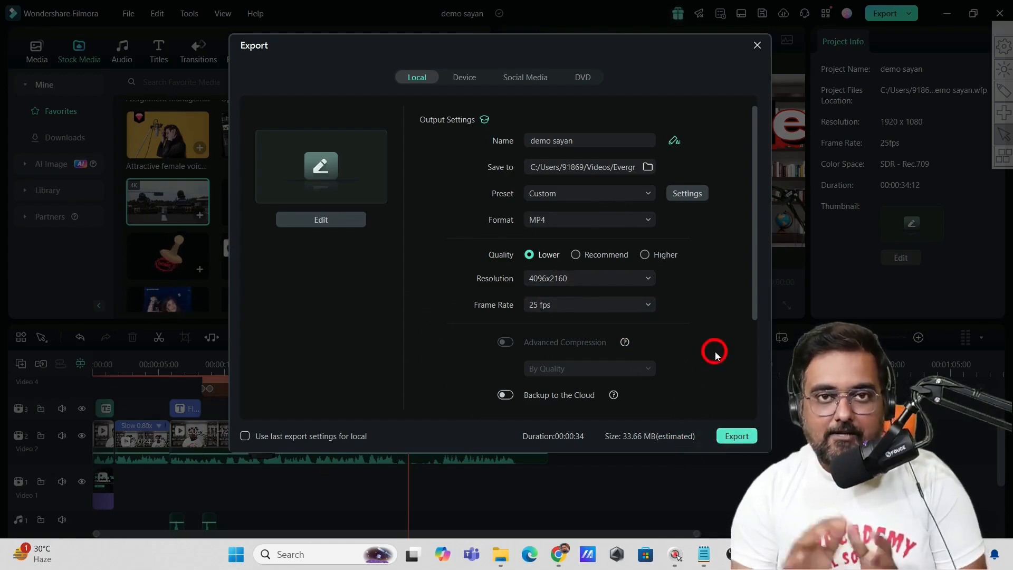
pyautogui.click(757, 45)
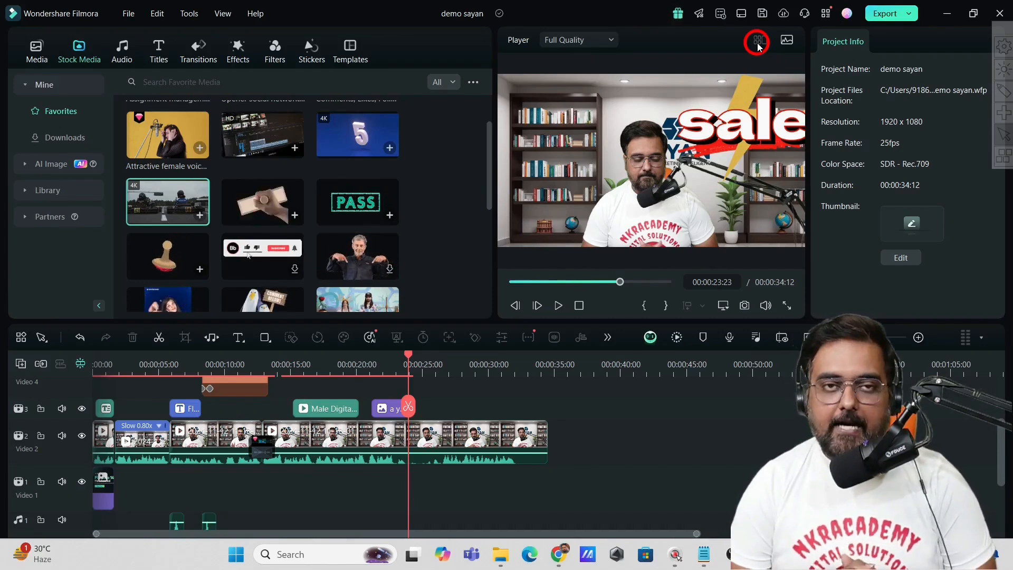
# - Close the project and examine the tools offered in the start window's Toolbox, through to the end of the collection
pyautogui.click(1000, 13)
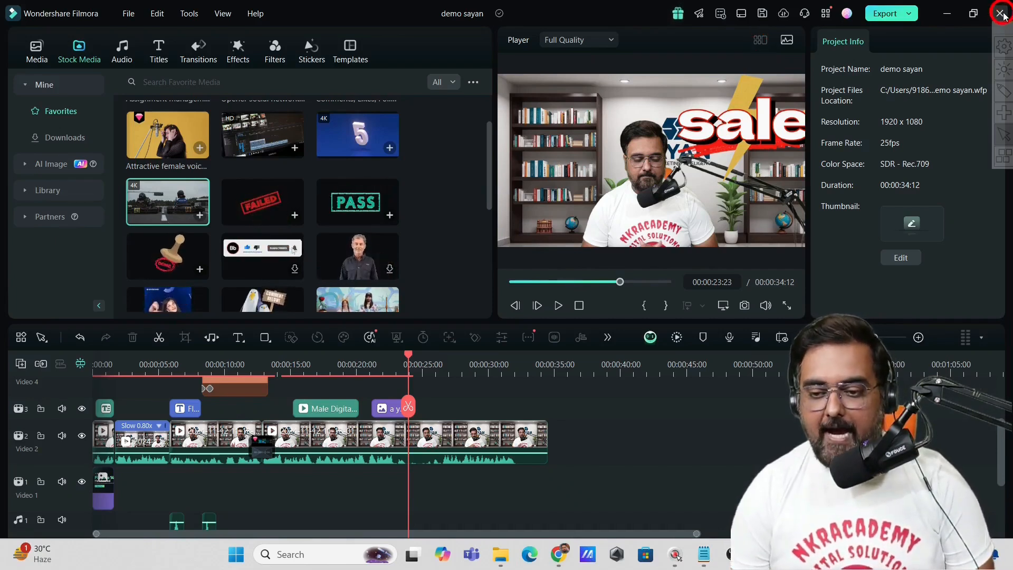
pyautogui.click(622, 275)
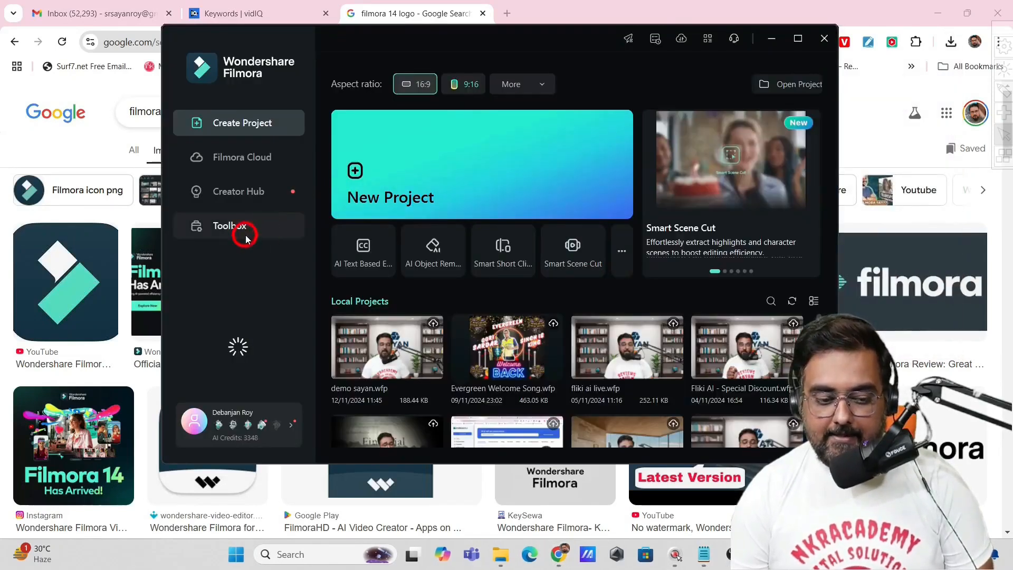
pyautogui.click(262, 232)
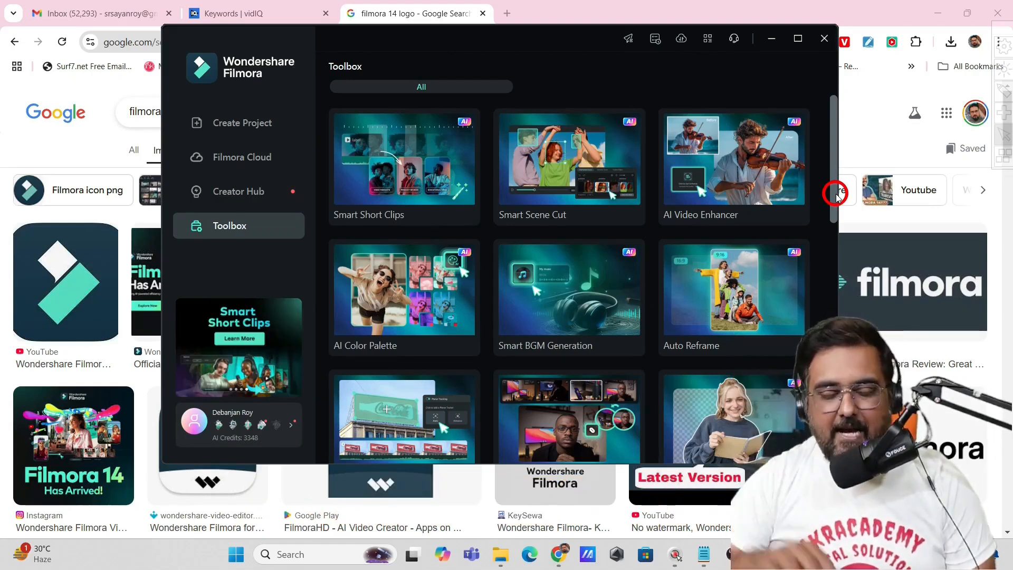
pyautogui.moveTo(835, 194); pyautogui.dragTo(836, 271)
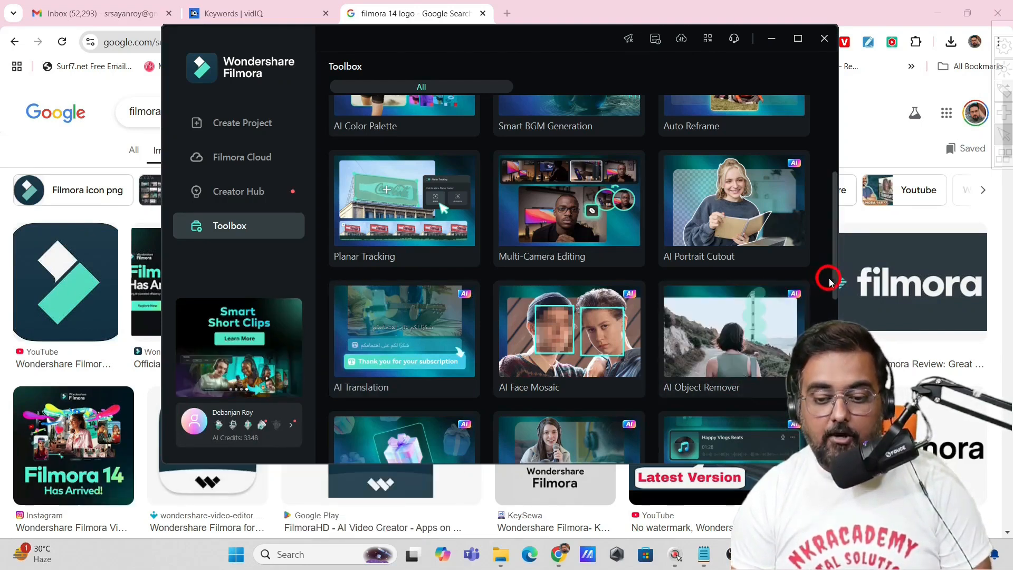
pyautogui.moveTo(835, 283); pyautogui.dragTo(835, 383)
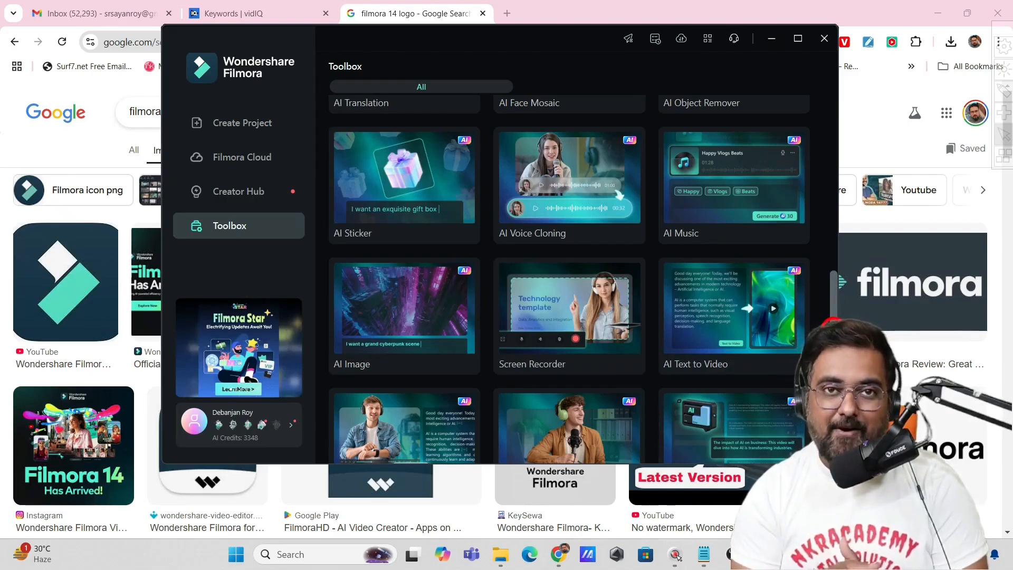
pyautogui.scroll(-3, 569, 279)
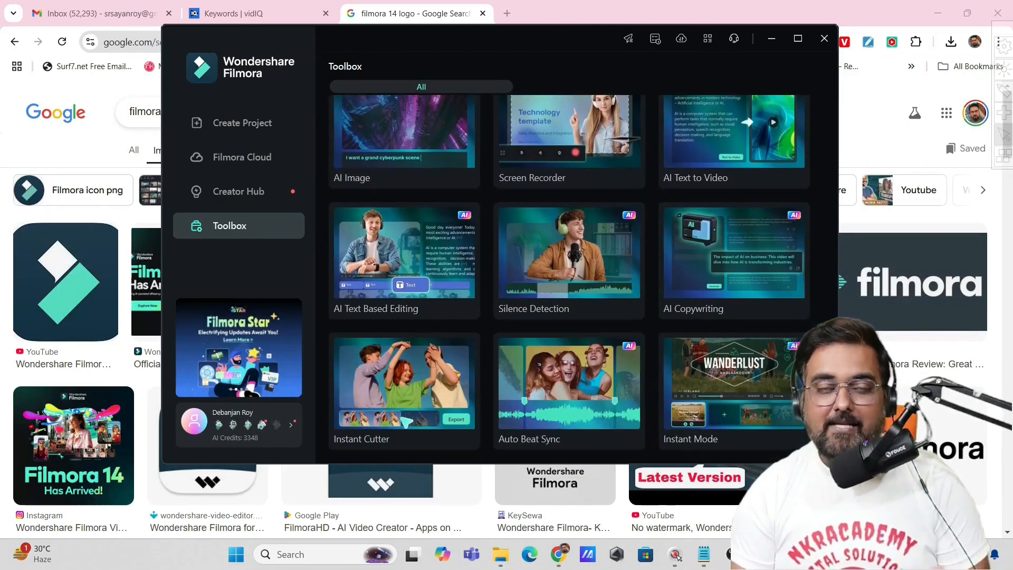